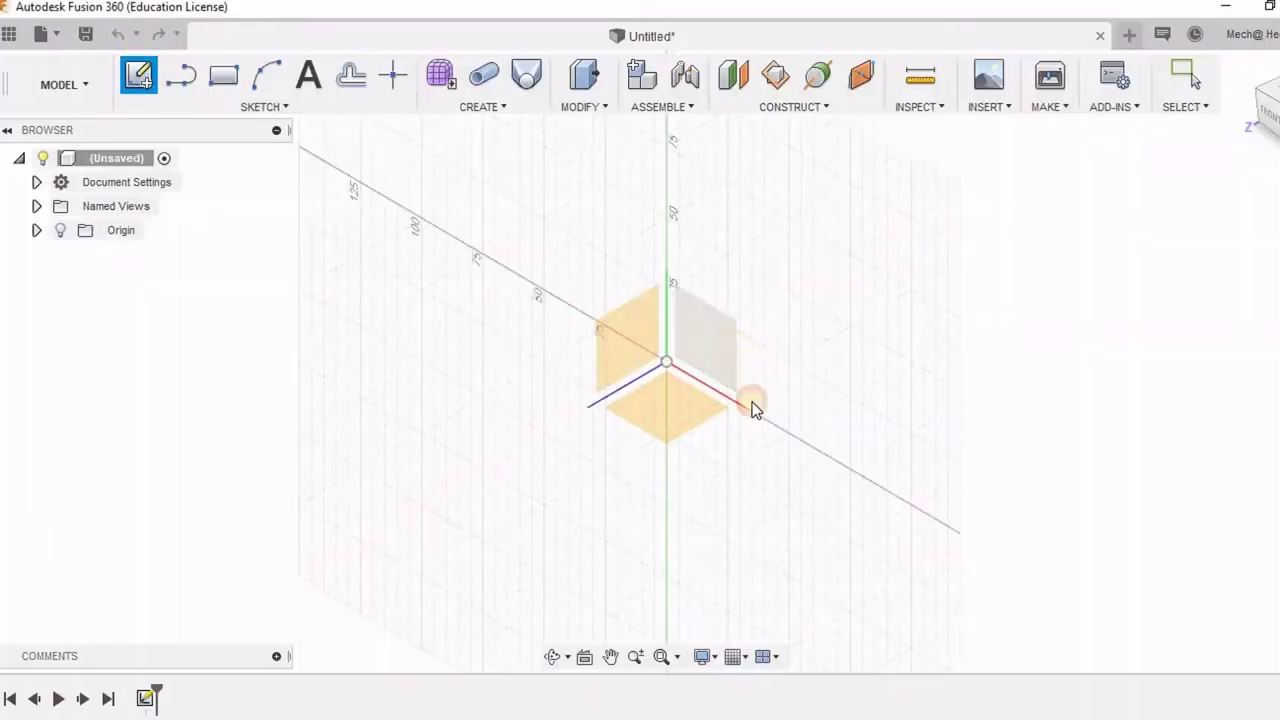
# Start a sketch on the front vertical origin plane and draw a vertical line about 54 mm long upward from the origin
pyautogui.click(752, 405)
pyautogui.press('l')
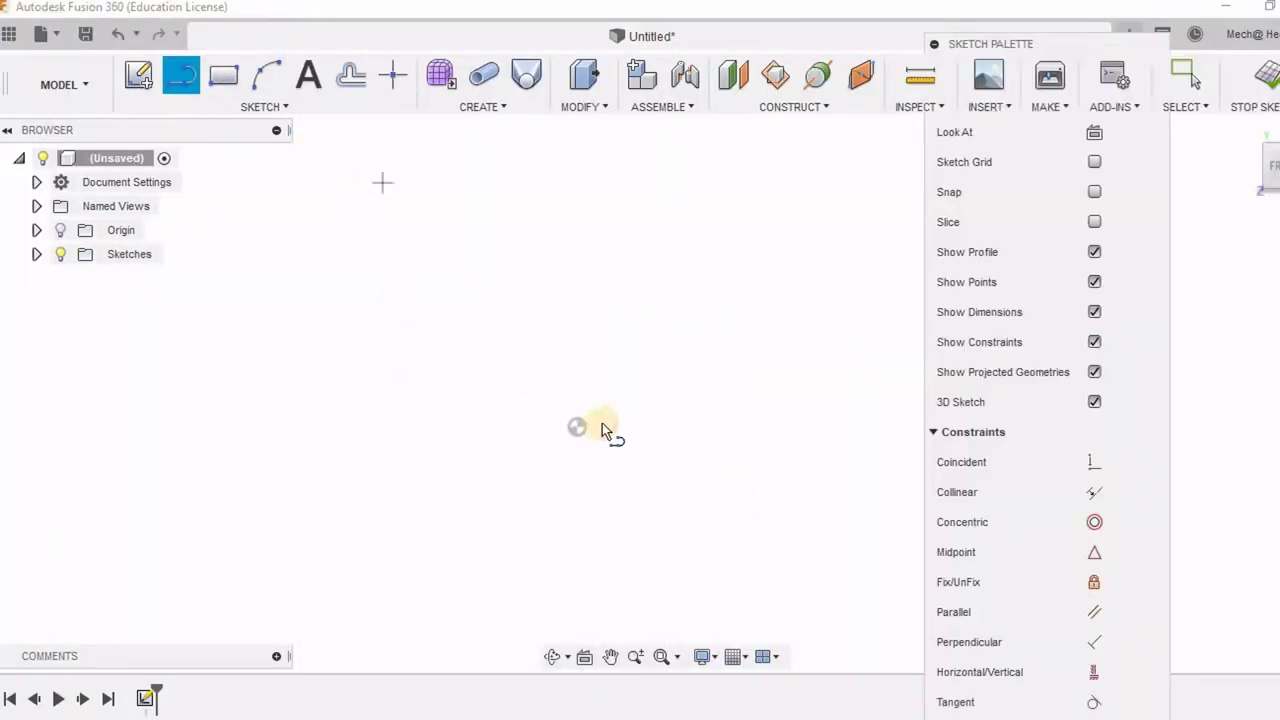
pyautogui.click(578, 428)
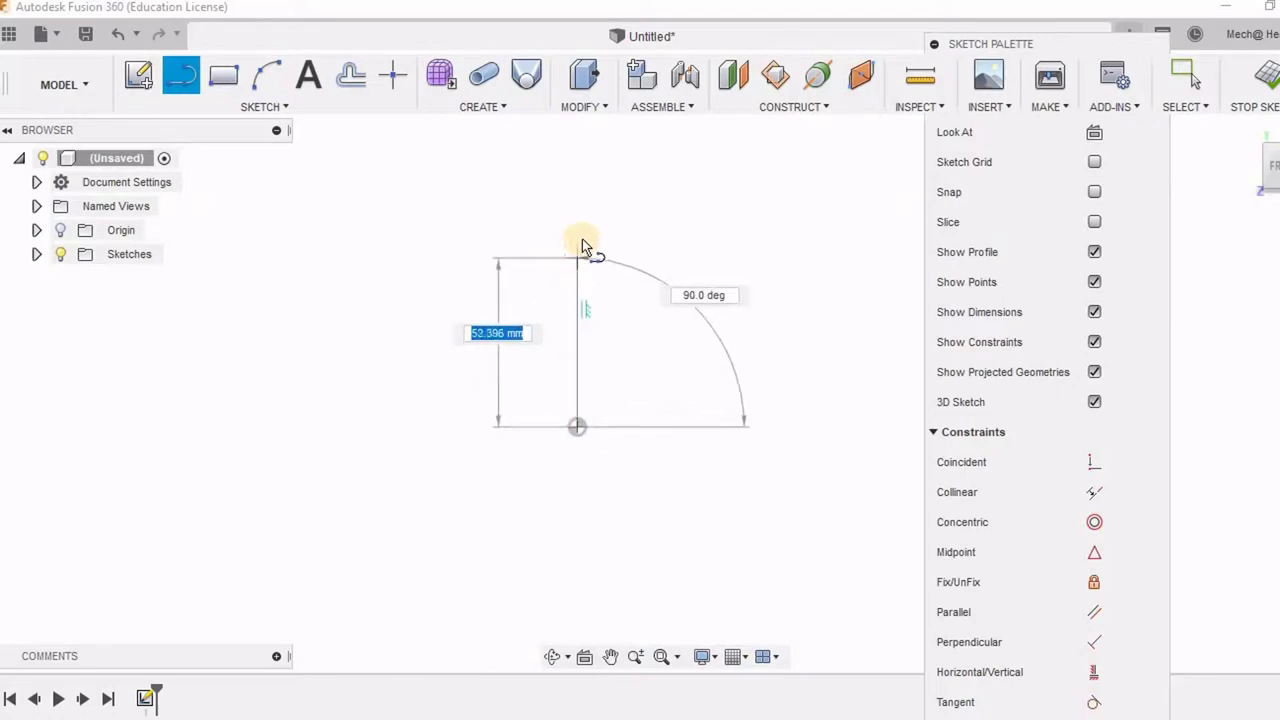
pyautogui.click(577, 240)
pyautogui.rightClick(630, 313)
pyautogui.click(690, 309)
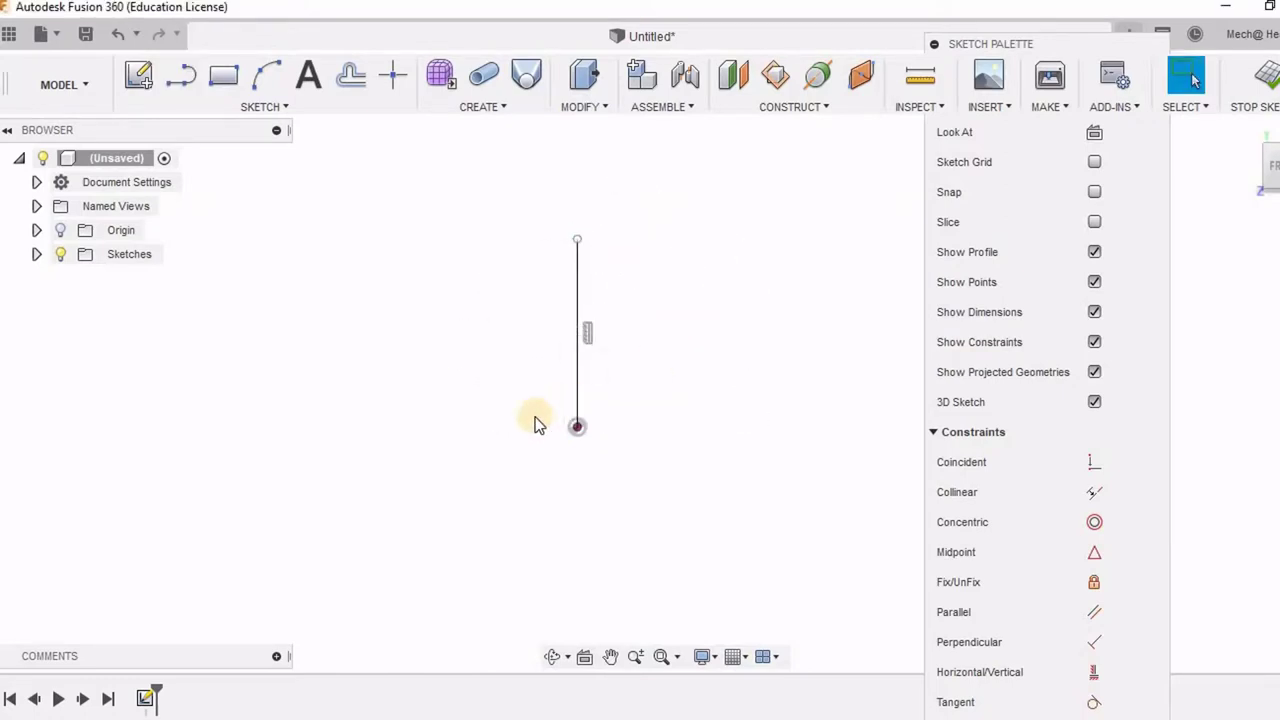
# Dimension the vertical line's length to 150 mm
pyautogui.click(577, 343)
pyautogui.click(540, 358)
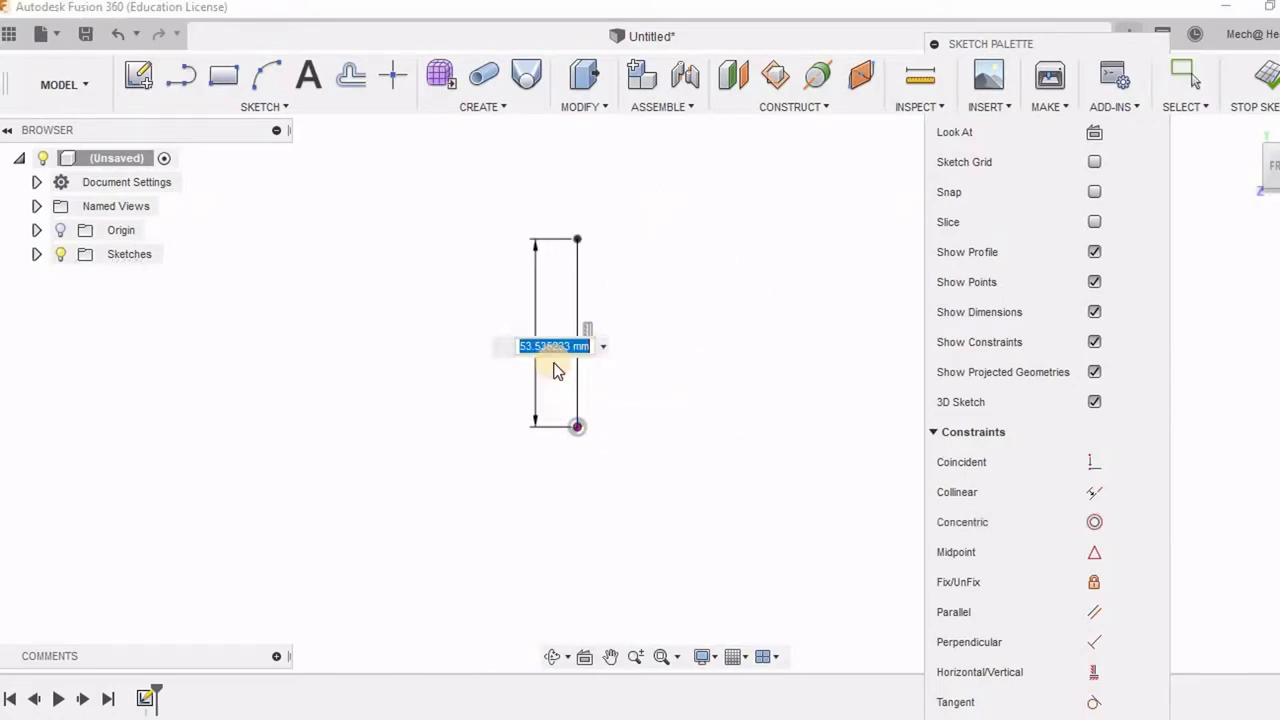
pyautogui.write('150')
pyautogui.press('Return')
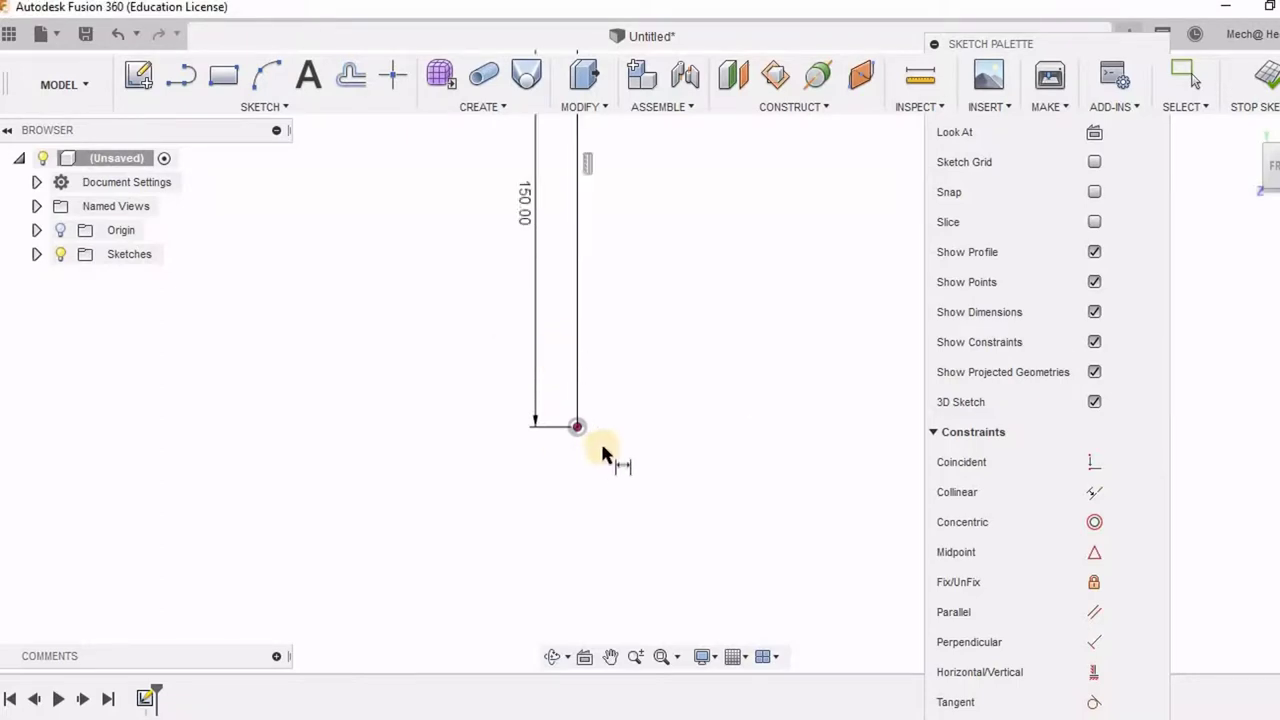
pyautogui.moveTo(739, 298); pyautogui.dragTo(713, 458, button='middle')
pyautogui.scroll(-2, 689, 369)
pyautogui.moveTo(699, 369); pyautogui.dragTo(677, 331, button='middle')
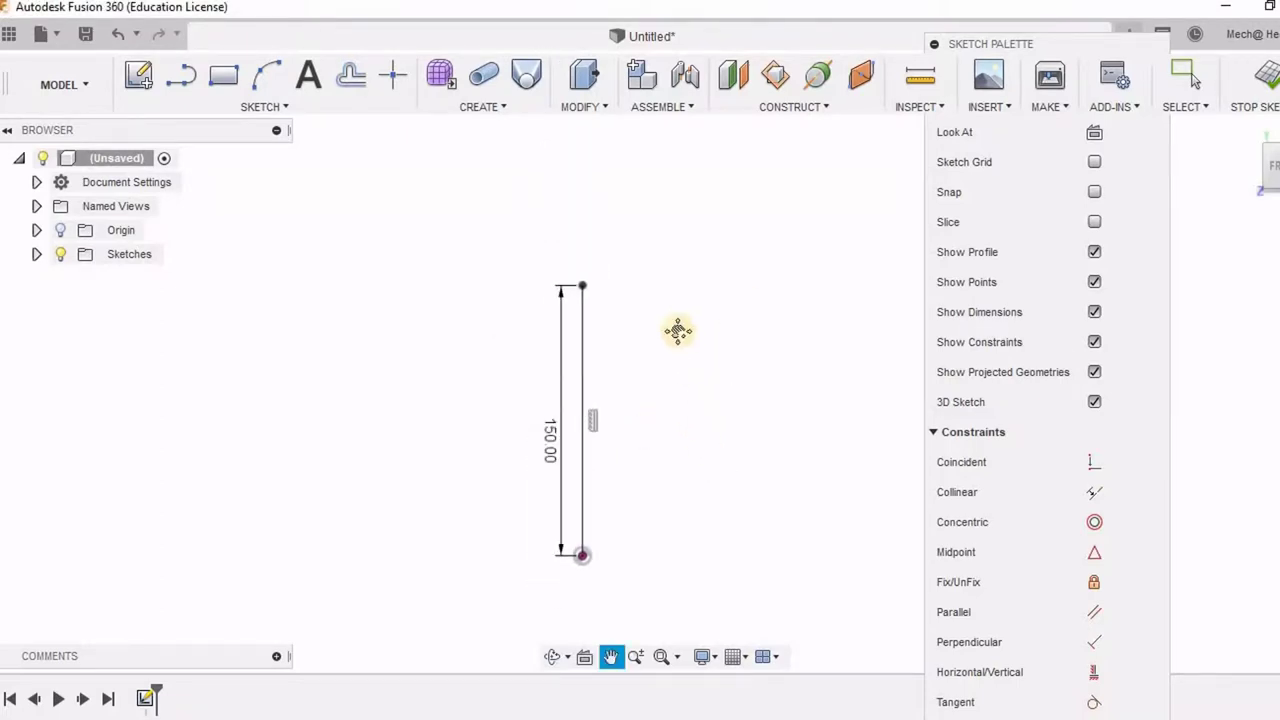
# Draw a three-point arc with a chord of about 60 mm beside the vertical line, starting level with its upper end and bulging toward it
pyautogui.click(181, 76)
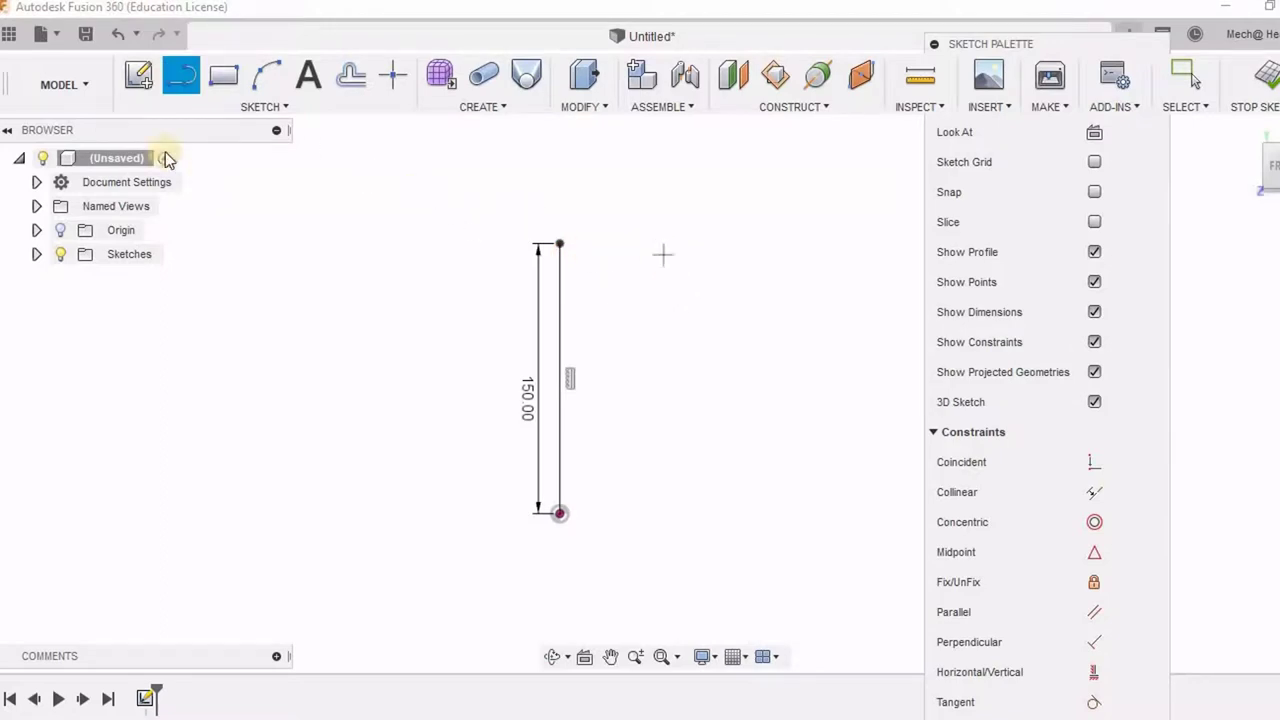
pyautogui.click(265, 72)
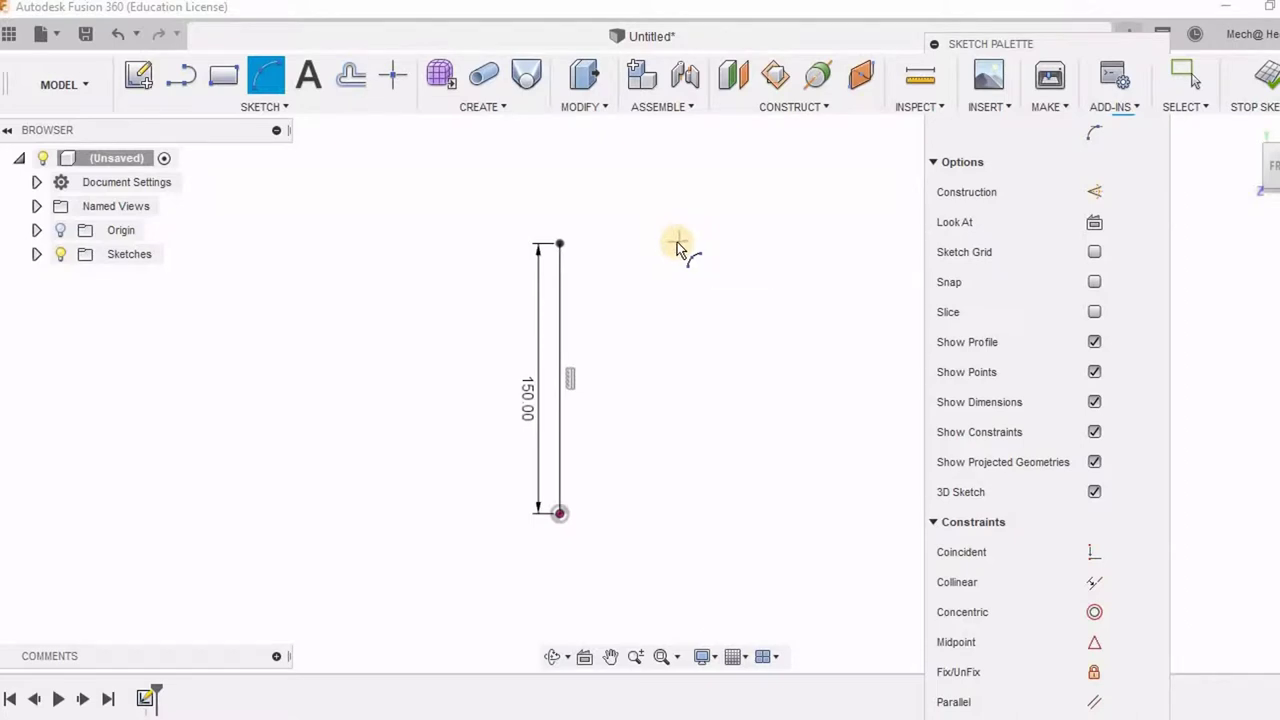
pyautogui.click(677, 245)
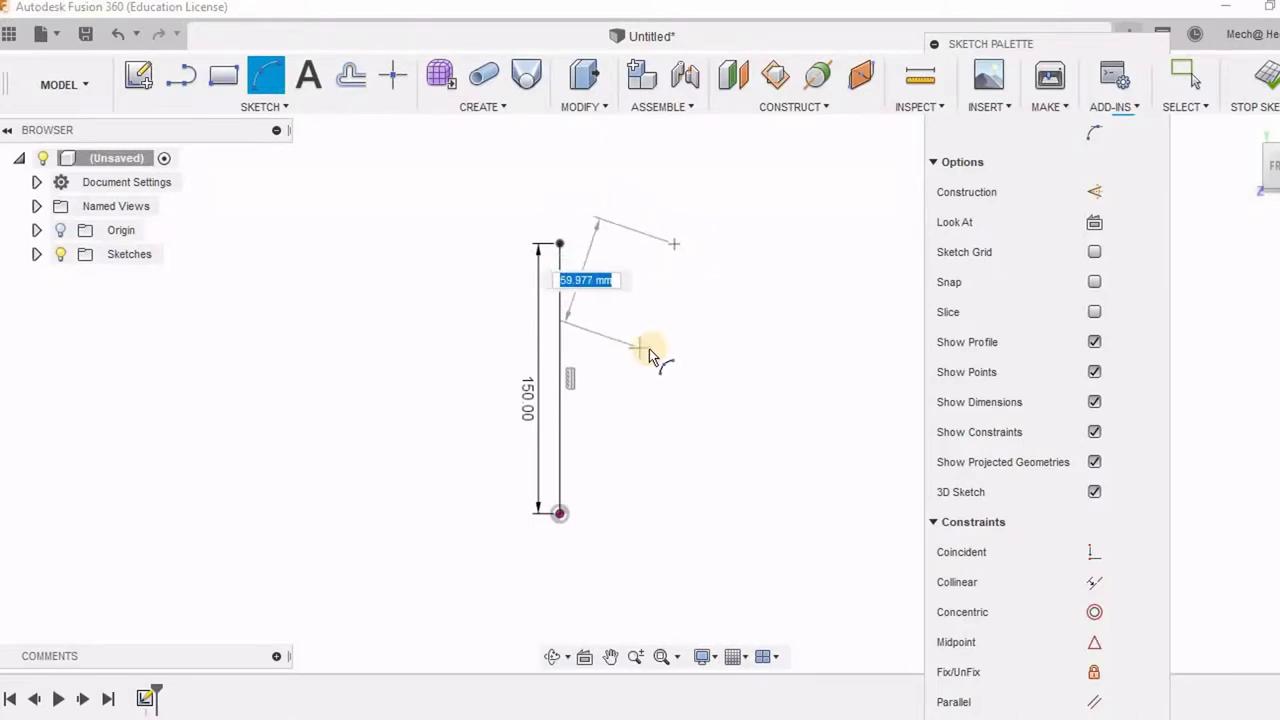
pyautogui.click(655, 350)
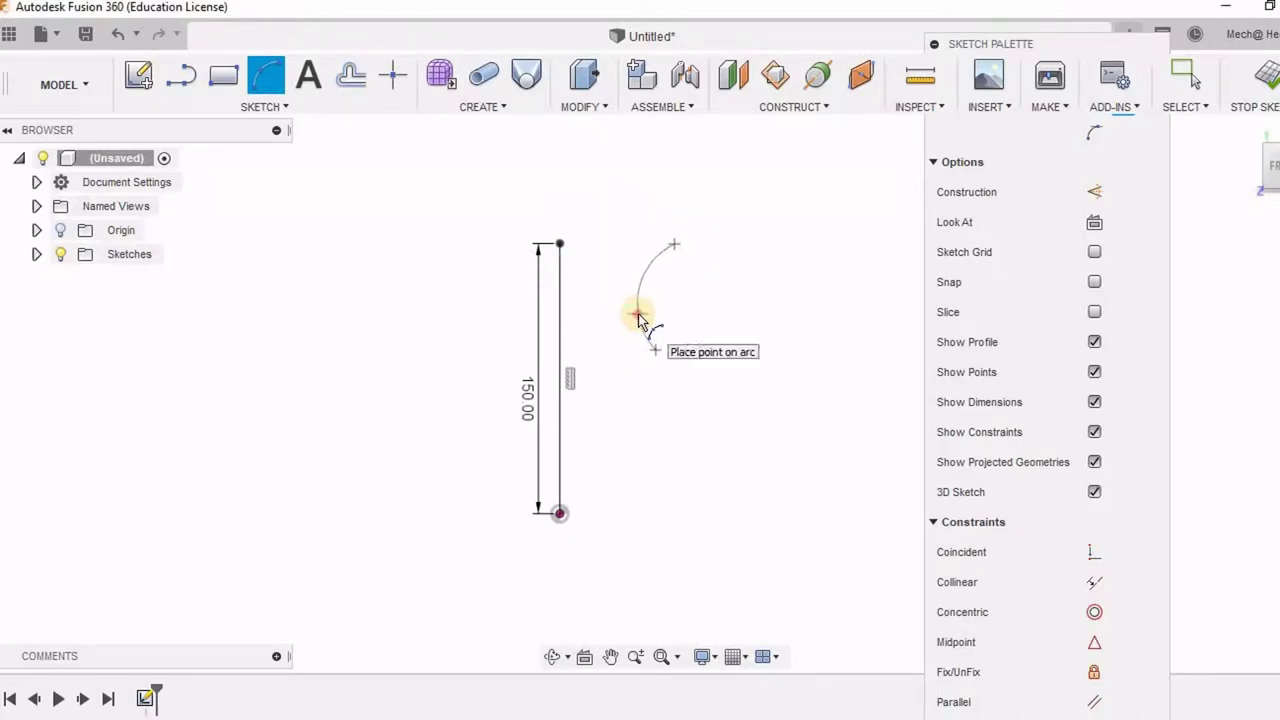
pyautogui.click(640, 318)
# Continue the vase outline with an outward-bulging three-point arc and a smaller lower arc of about 23 mm radius curving back toward the base
pyautogui.click(656, 352)
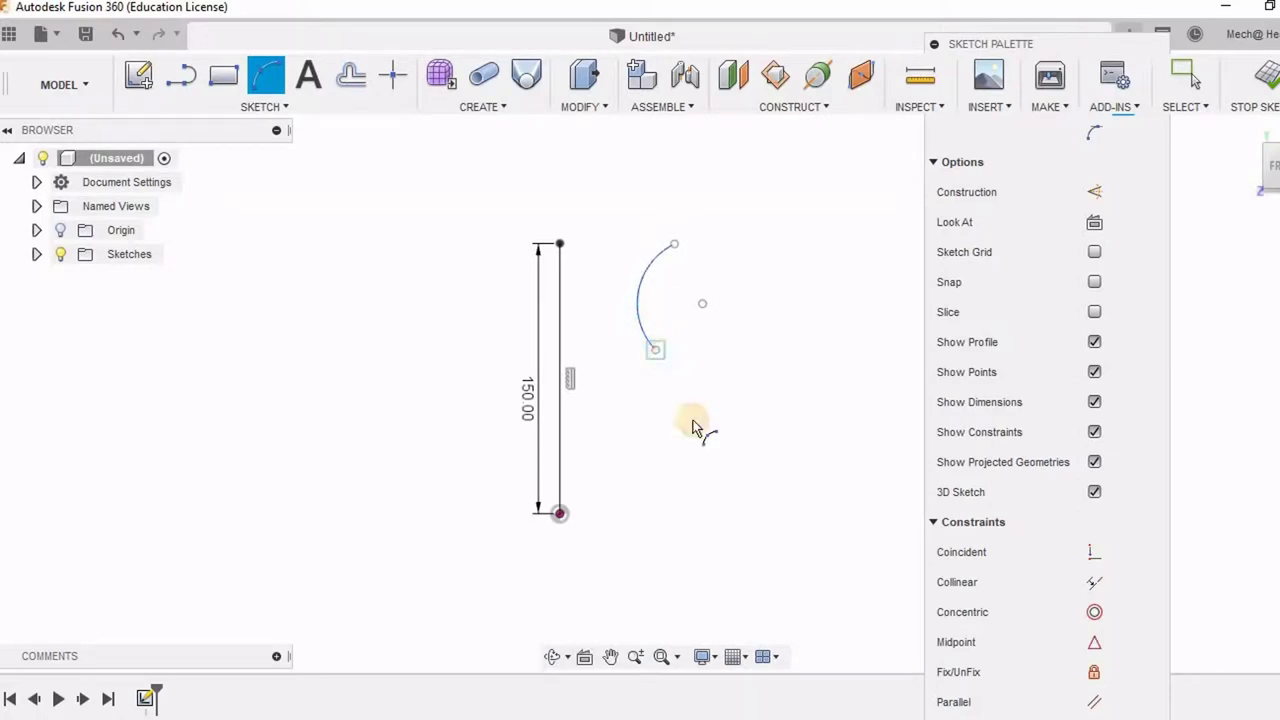
pyautogui.click(722, 465)
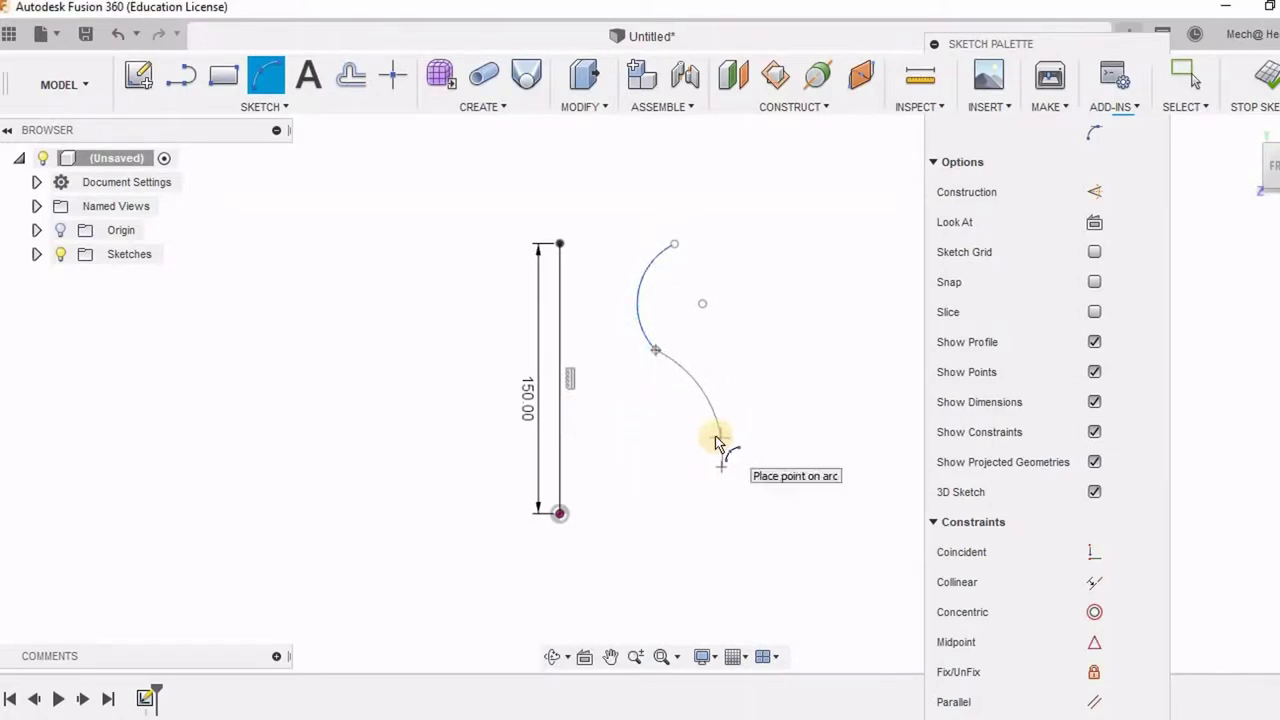
pyautogui.click(723, 442)
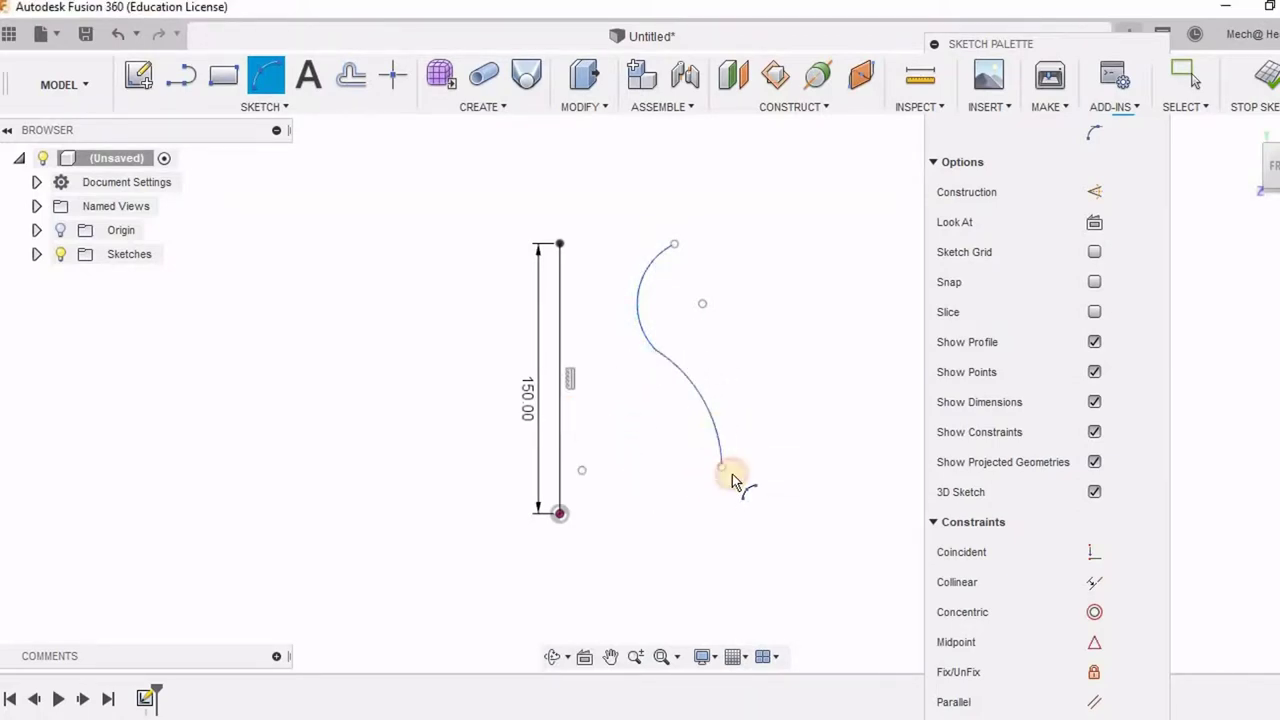
pyautogui.click(700, 520)
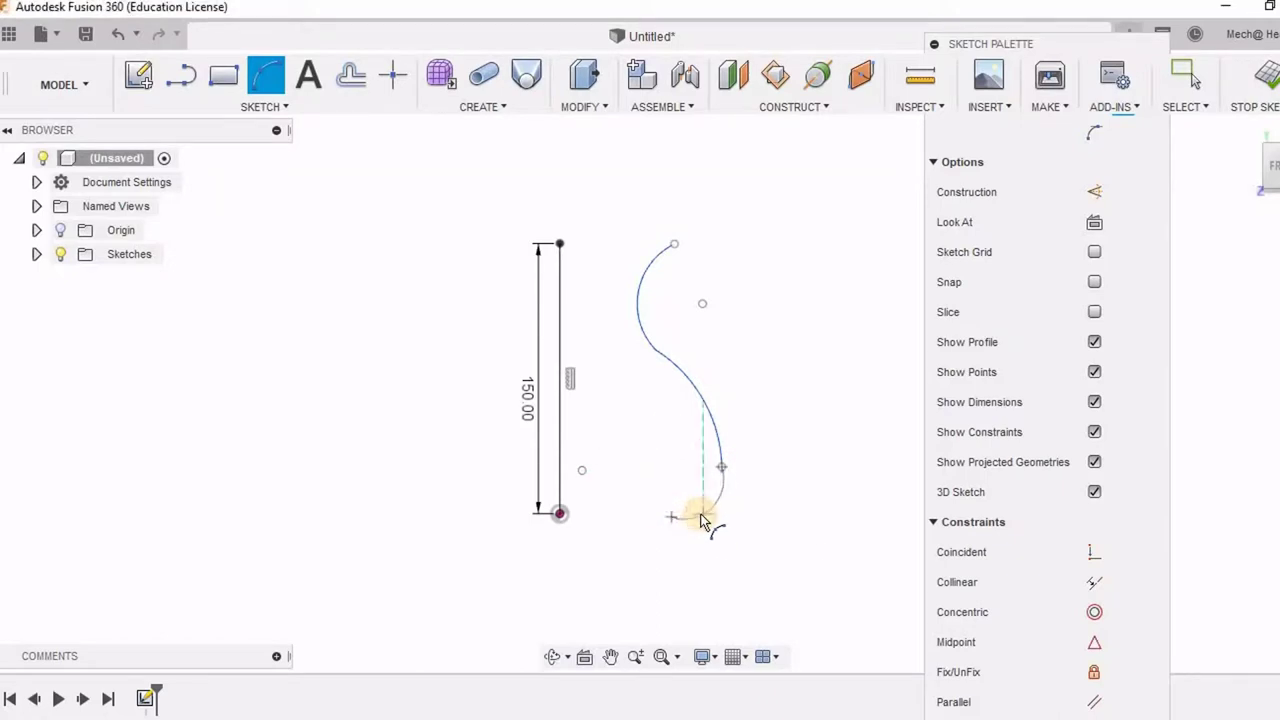
pyautogui.click(705, 511)
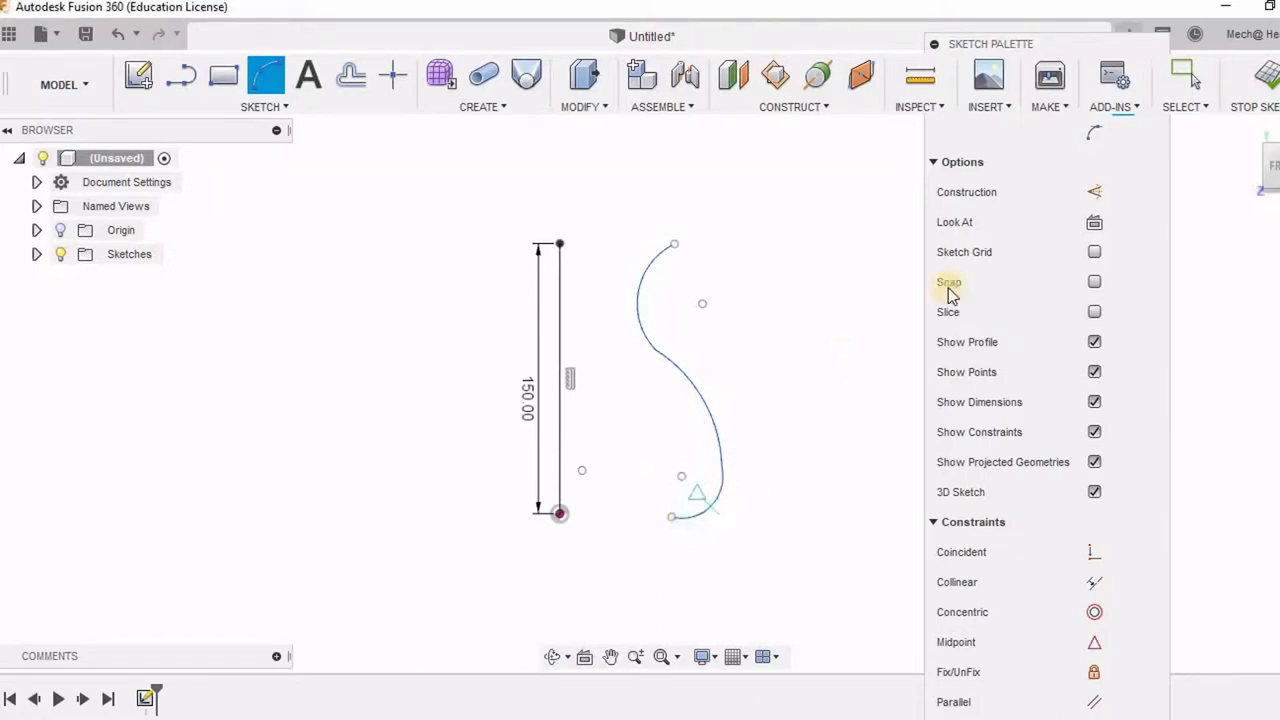
# Draw a line from the lowest arc's free end to the origin to form the vase's base
pyautogui.click(185, 78)
pyautogui.press('l')
pyautogui.moveTo(676, 517); pyautogui.dragTo(566, 522)
pyautogui.click(560, 514)
pyautogui.rightClick(603, 539)
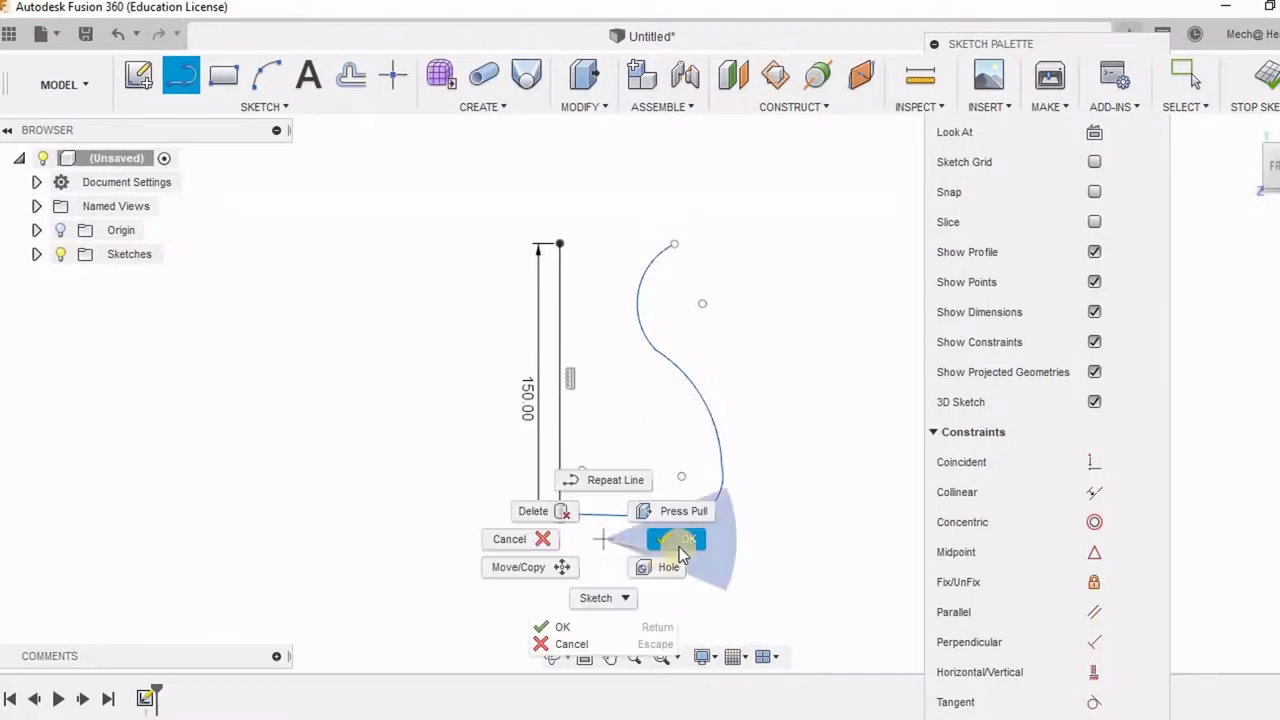
pyautogui.click(678, 546)
# Apply tangent constraints between the base line and lowest arc, between the two lower arcs, and between the two upper arcs
pyautogui.scroll(2, 877, 537)
pyautogui.click(1094, 702)
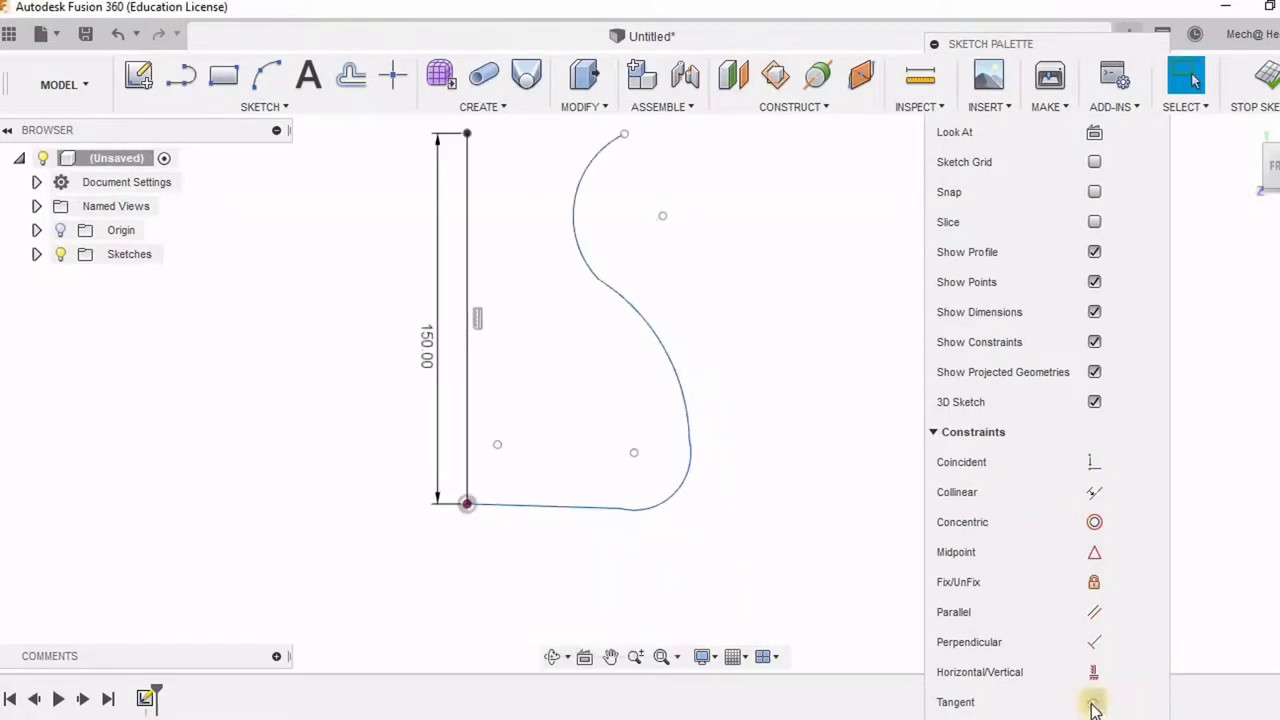
pyautogui.click(566, 492)
pyautogui.click(650, 514)
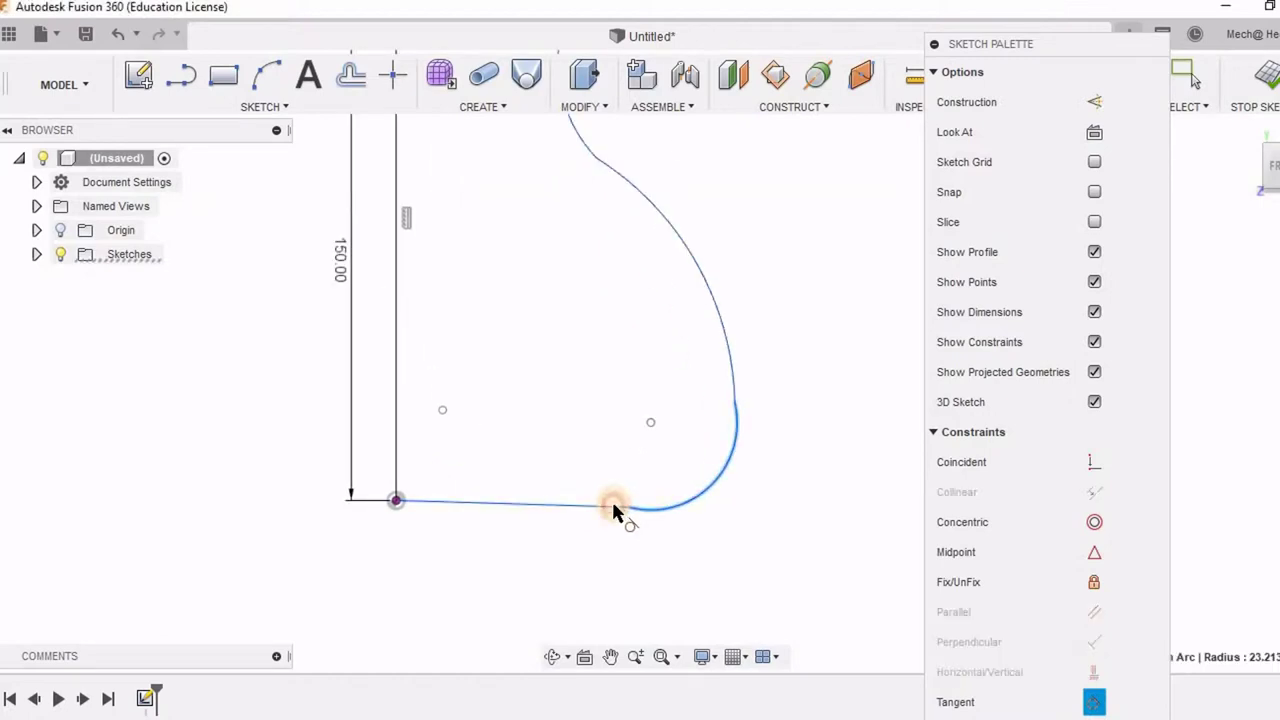
pyautogui.click(613, 506)
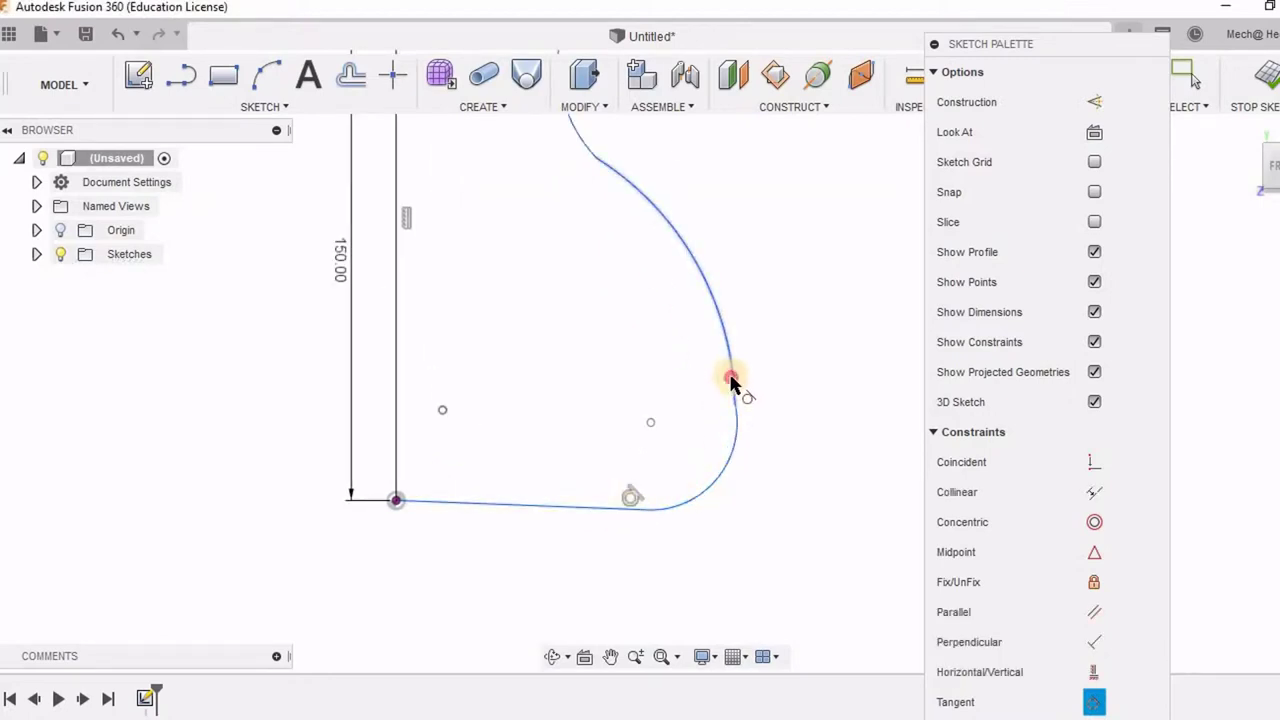
pyautogui.click(731, 385)
pyautogui.click(736, 434)
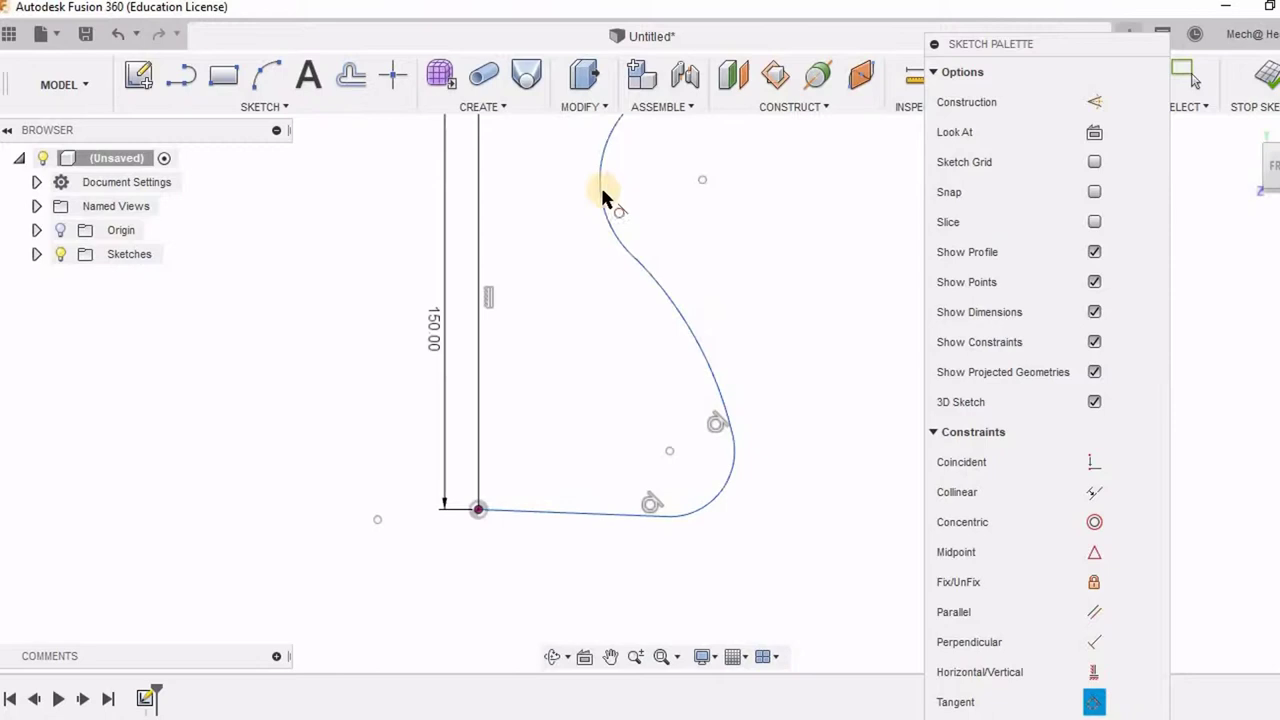
pyautogui.click(602, 191)
pyautogui.click(674, 300)
pyautogui.scroll(-2, 664, 478)
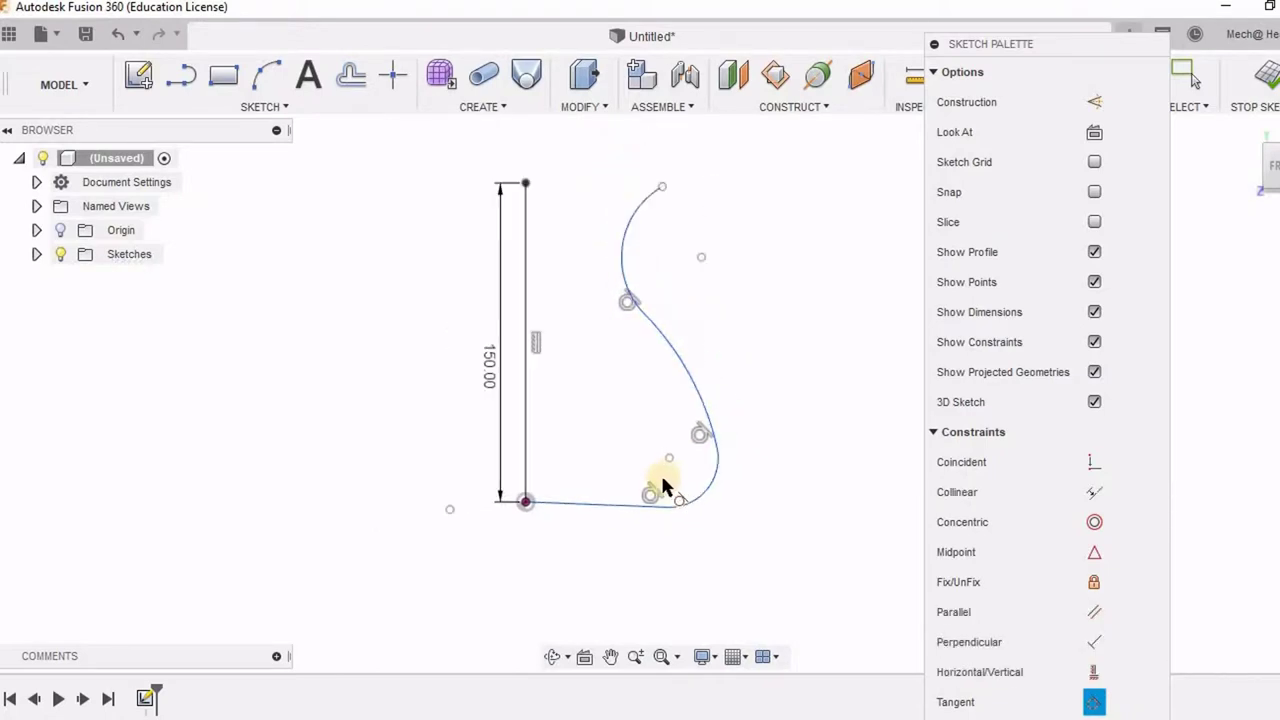
# Constrain the base line to be horizontal
pyautogui.scroll(1, 633, 455)
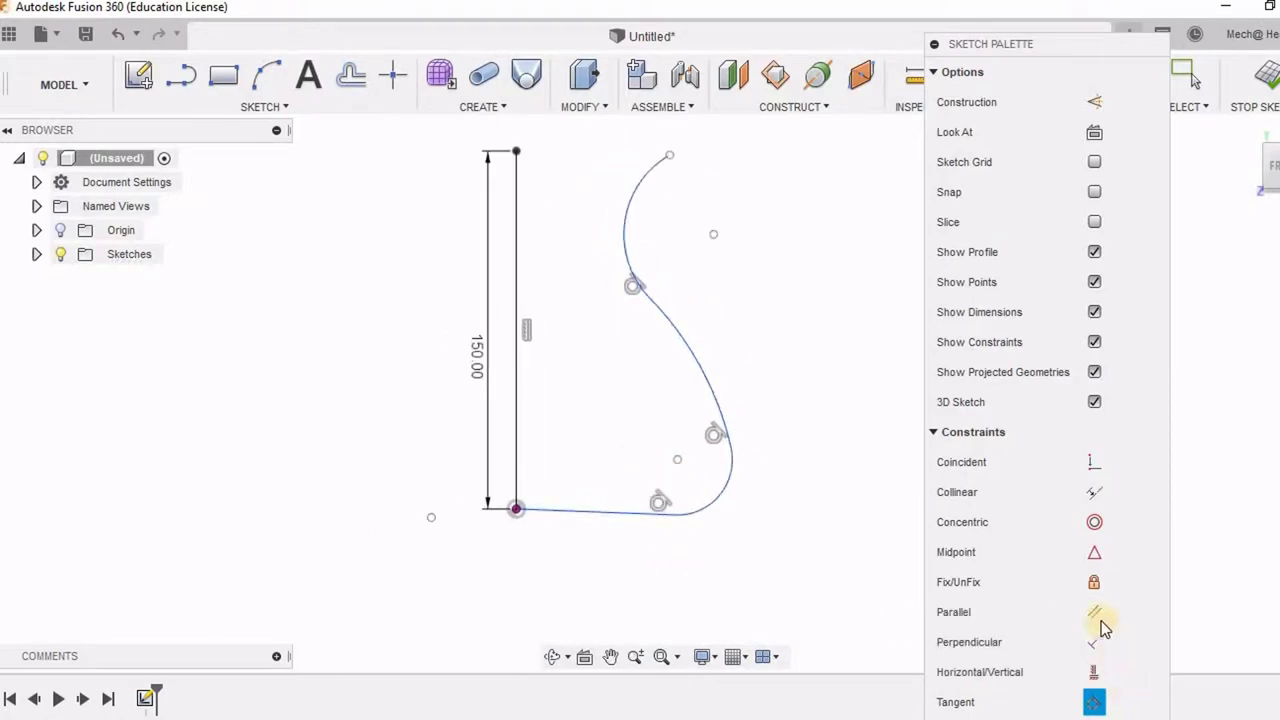
pyautogui.click(1094, 672)
pyautogui.click(631, 508)
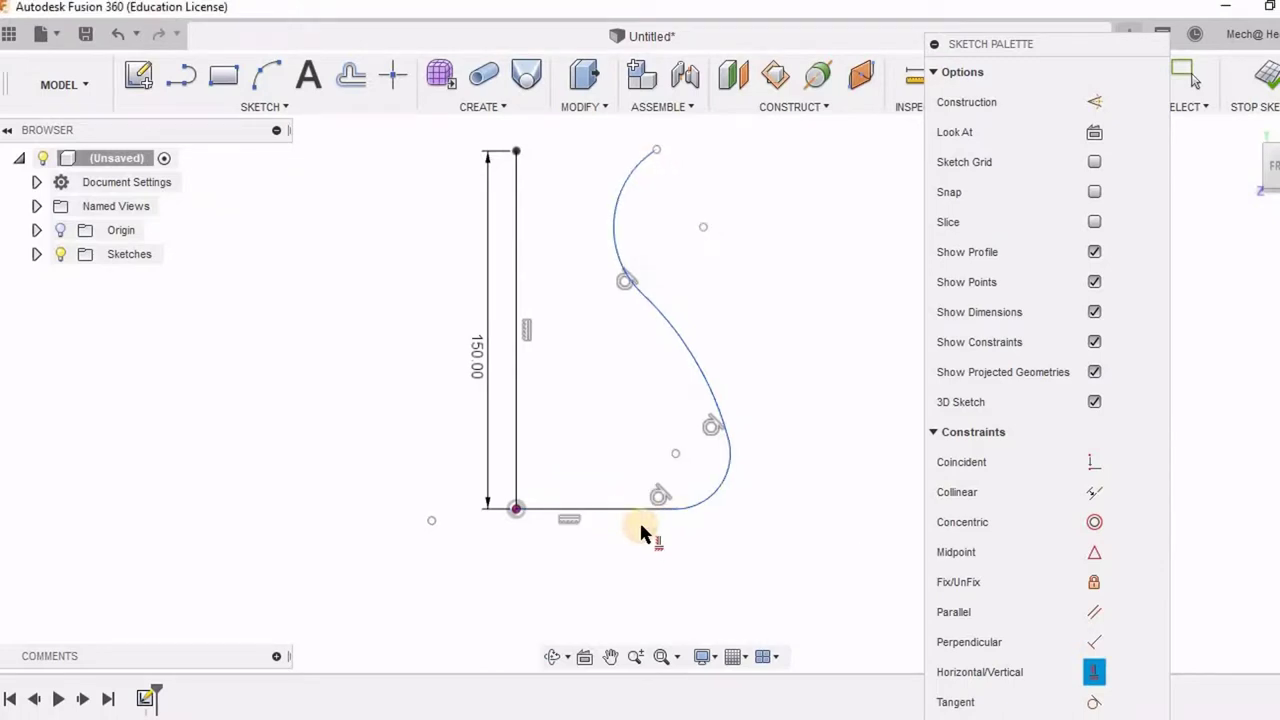
# Close the profile with a line from the vertical line's upper end to the upper arc's free end
pyautogui.scroll(-2, 619, 584)
pyautogui.moveTo(634, 266); pyautogui.dragTo(641, 318, button='middle')
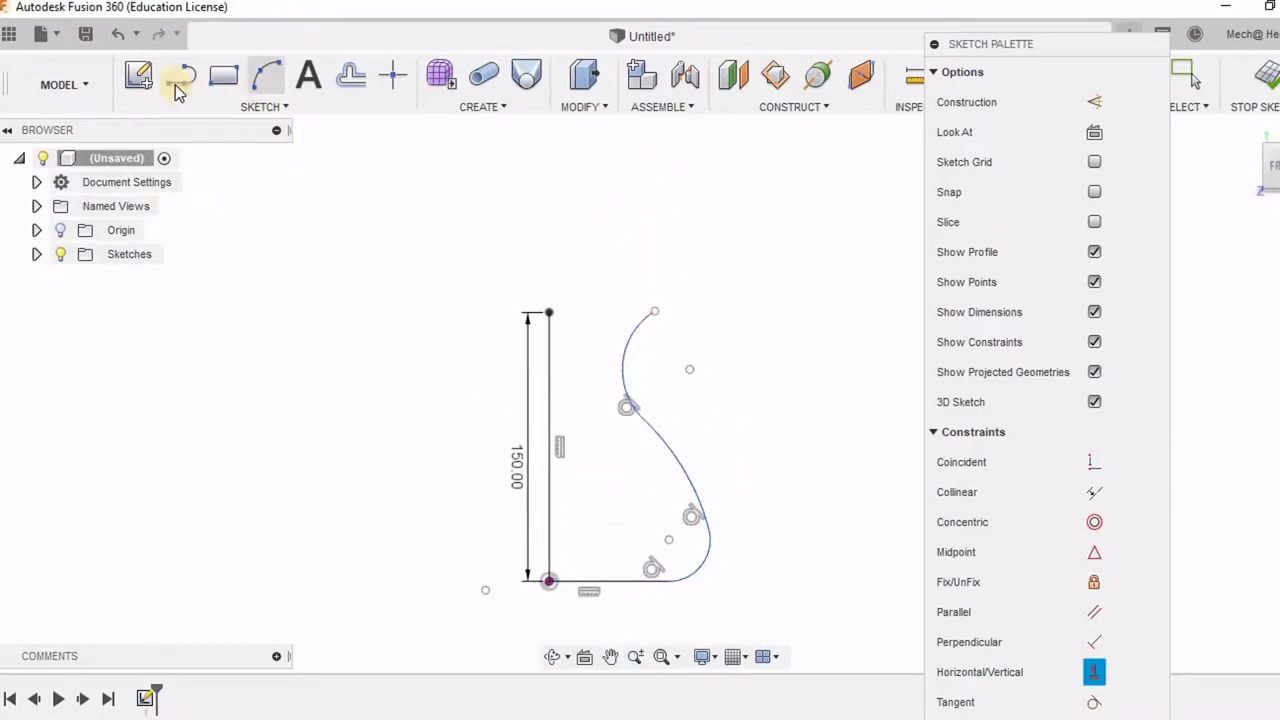
pyautogui.click(178, 80)
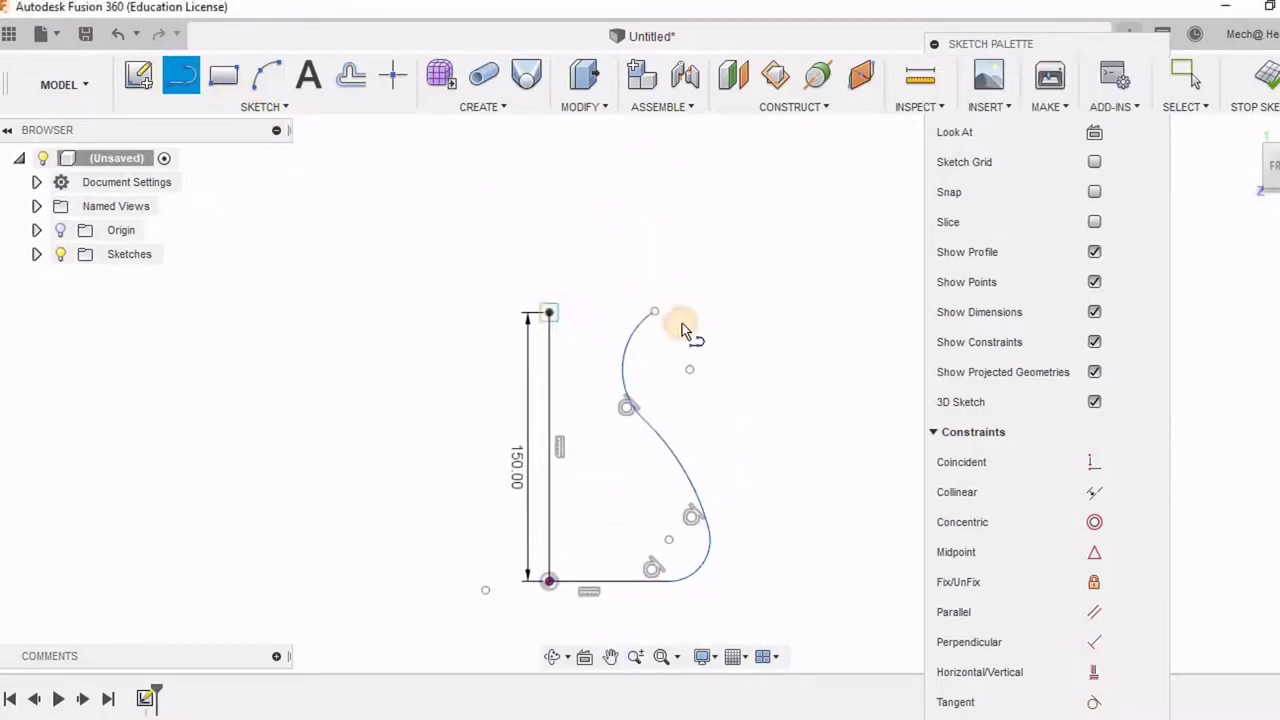
pyautogui.click(655, 312)
pyautogui.rightClick(603, 267)
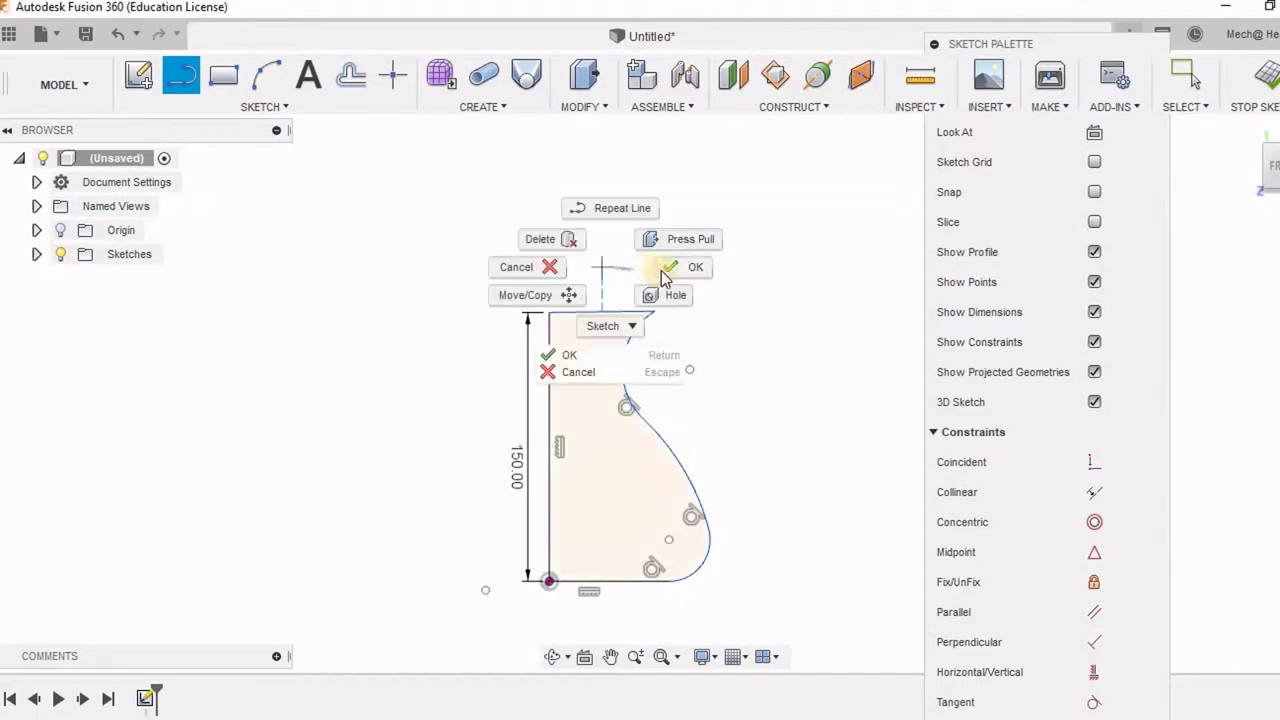
pyautogui.click(663, 269)
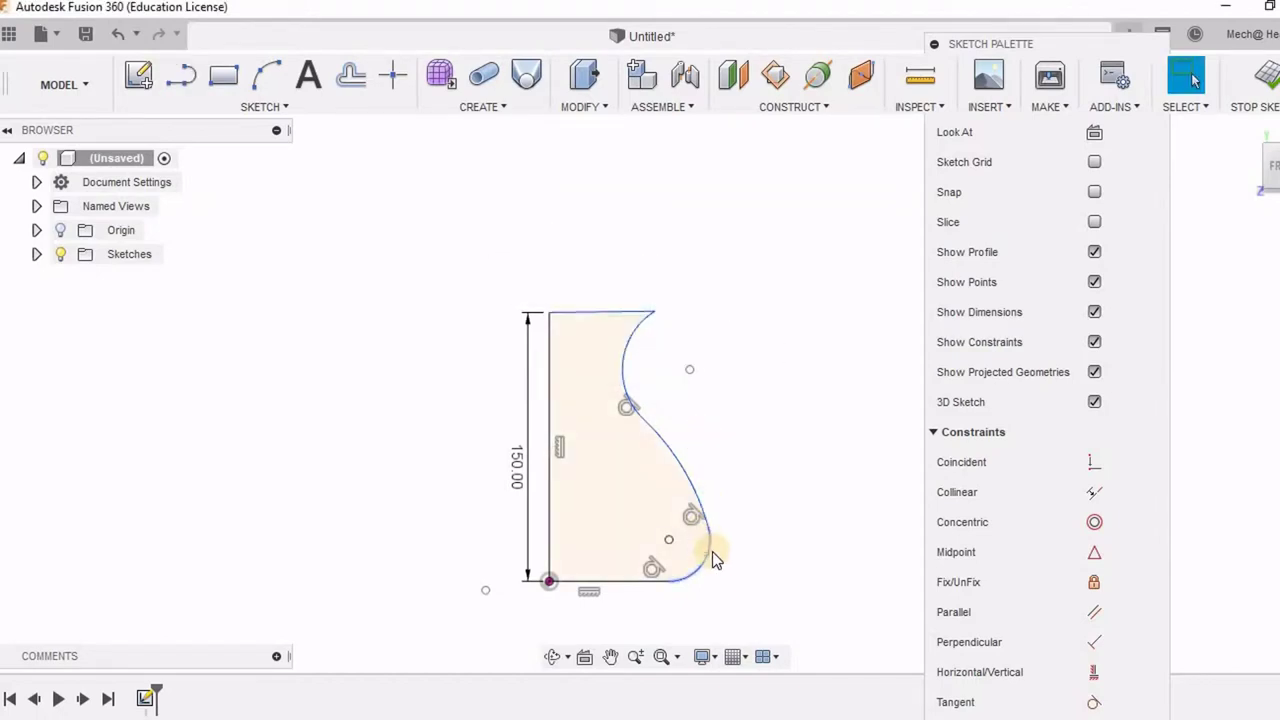
# Shift the lowest arc slightly inward to adjust the vase outline and finish the sketch
pyautogui.moveTo(707, 546); pyautogui.dragTo(723, 440)
pyautogui.click(723, 440)
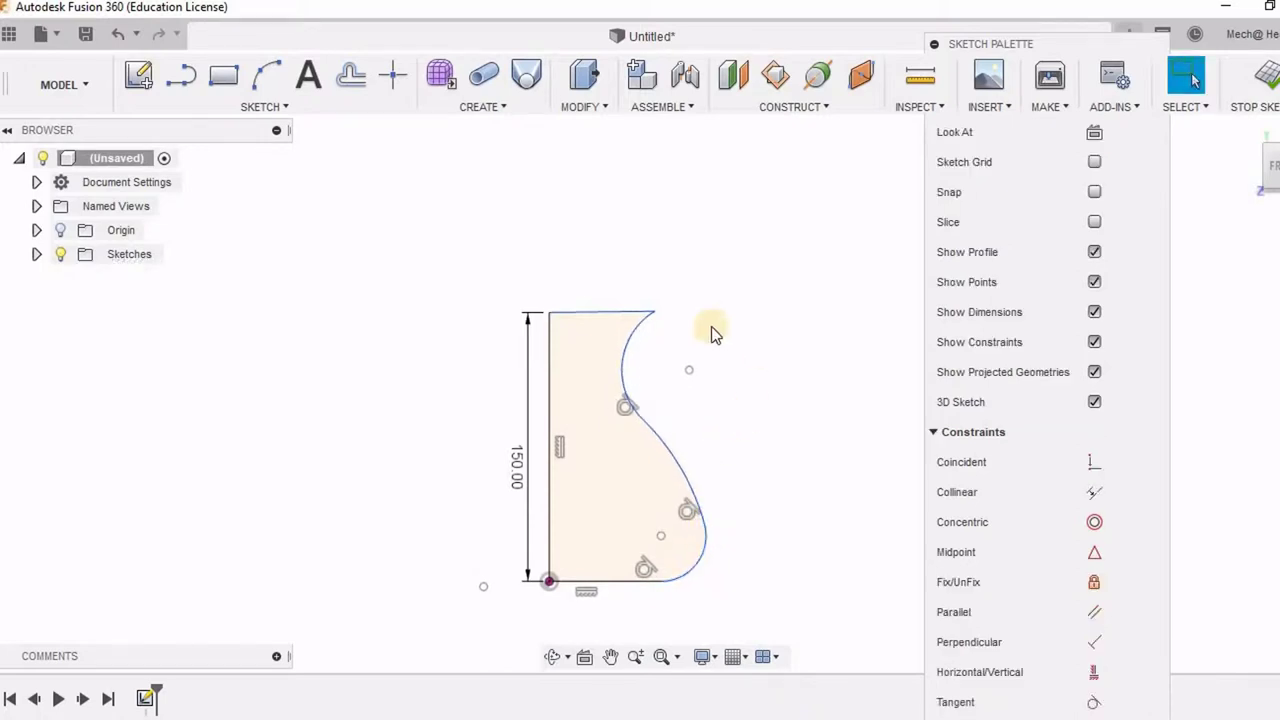
pyautogui.scroll(-2, 653, 393)
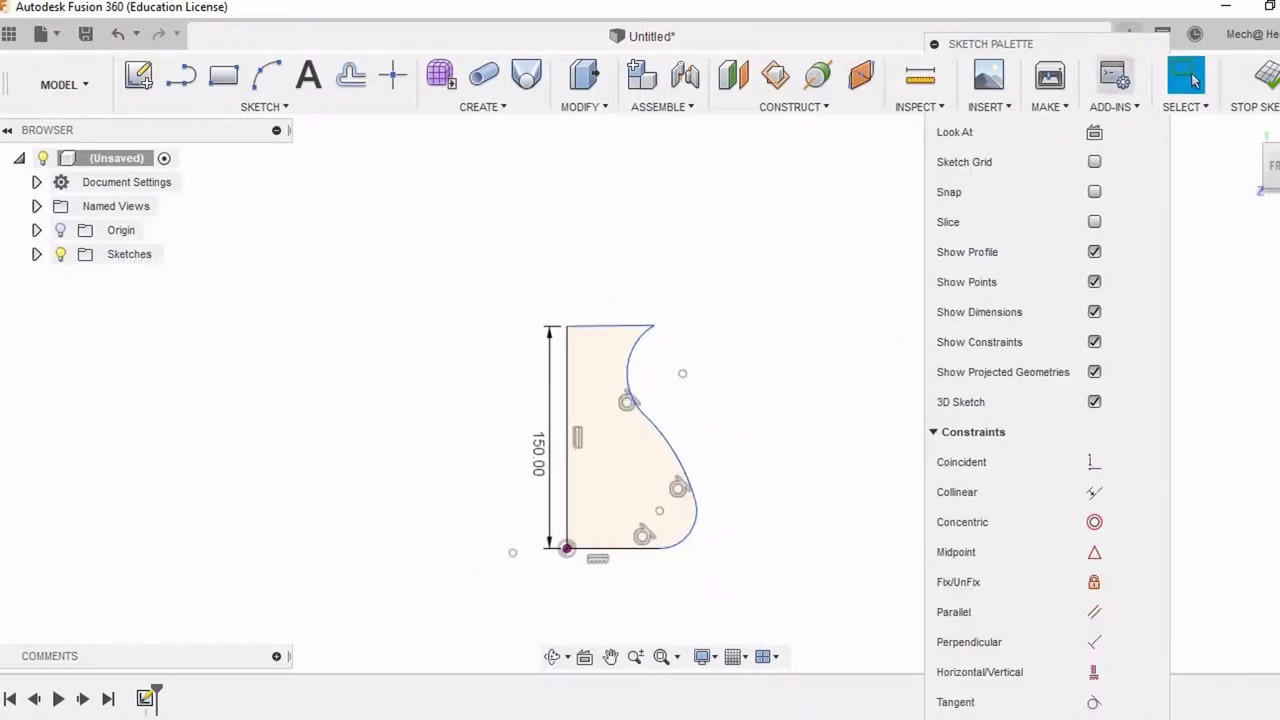
pyautogui.click(1262, 78)
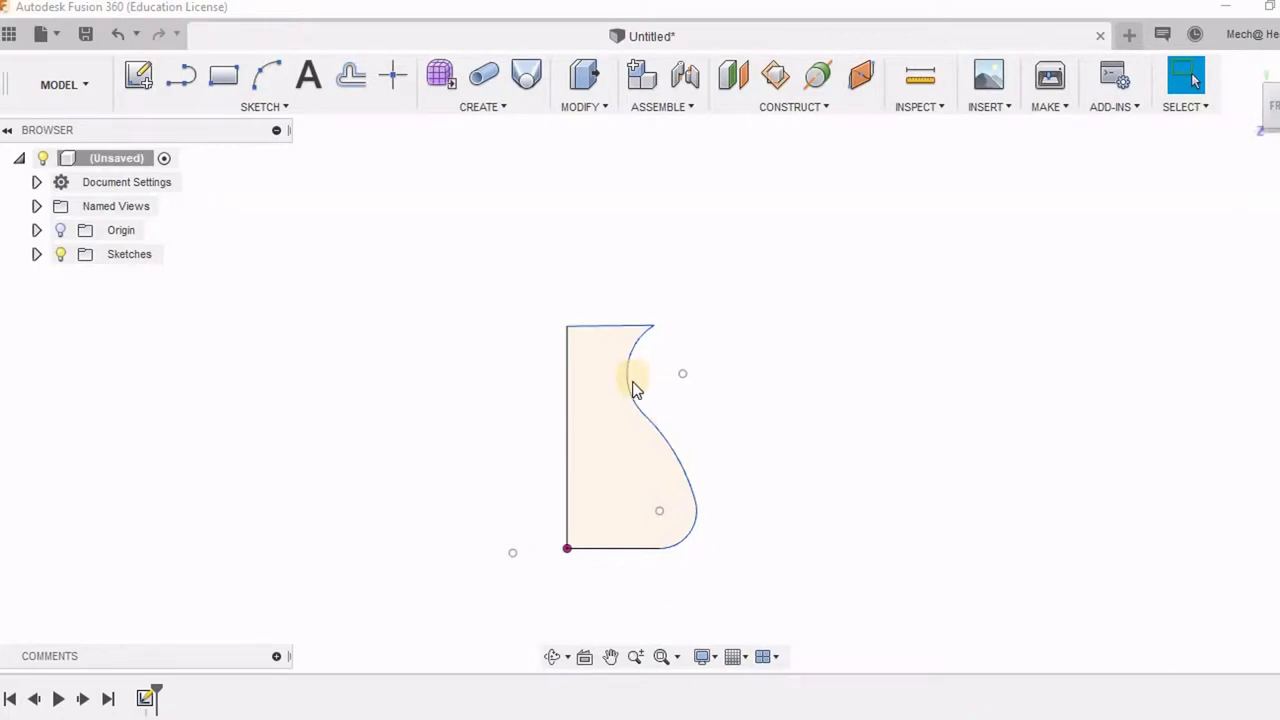
# Revolve the closed vase profile around the 150 mm vertical line as a new body
pyautogui.click(609, 418)
pyautogui.click(494, 108)
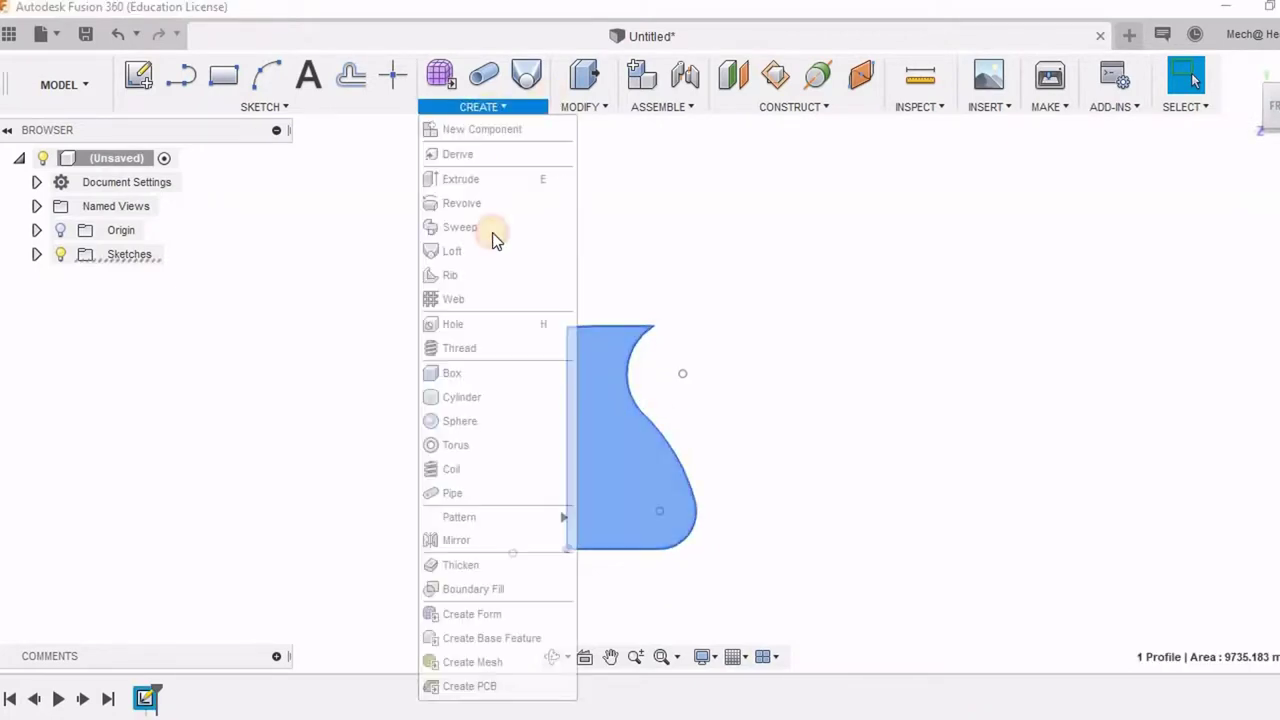
pyautogui.click(498, 201)
pyautogui.click(500, 126)
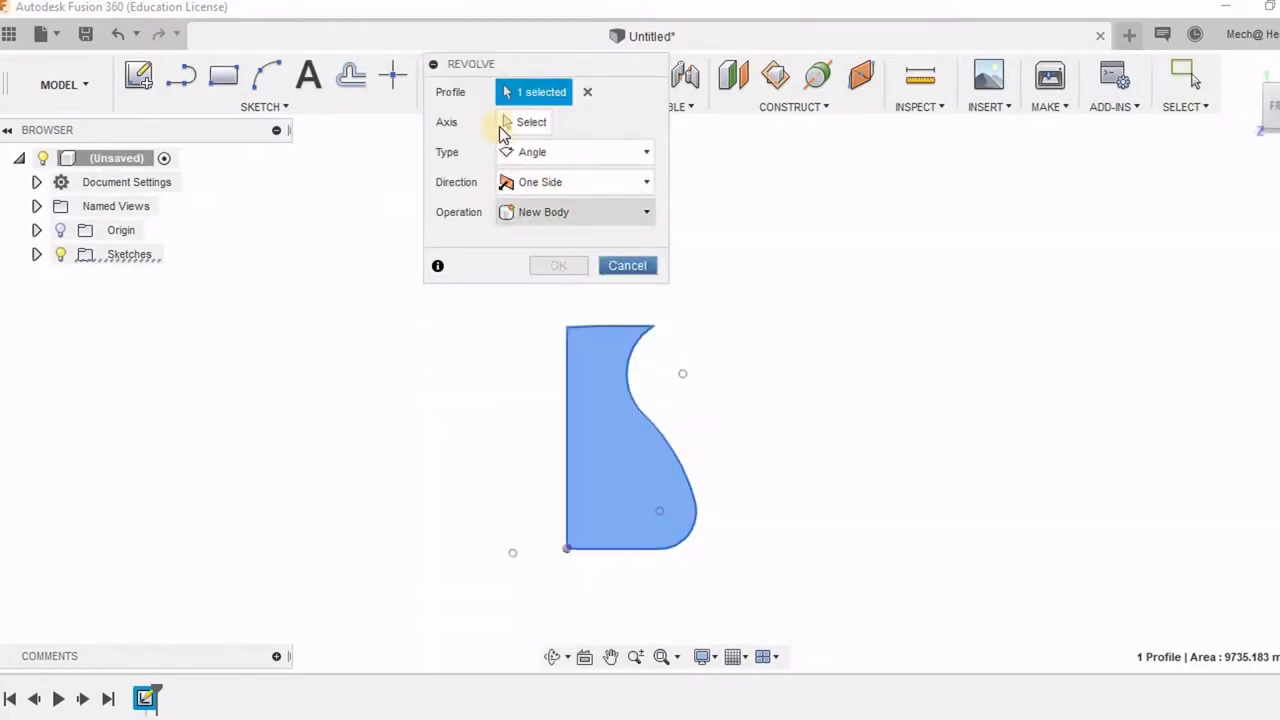
pyautogui.click(566, 369)
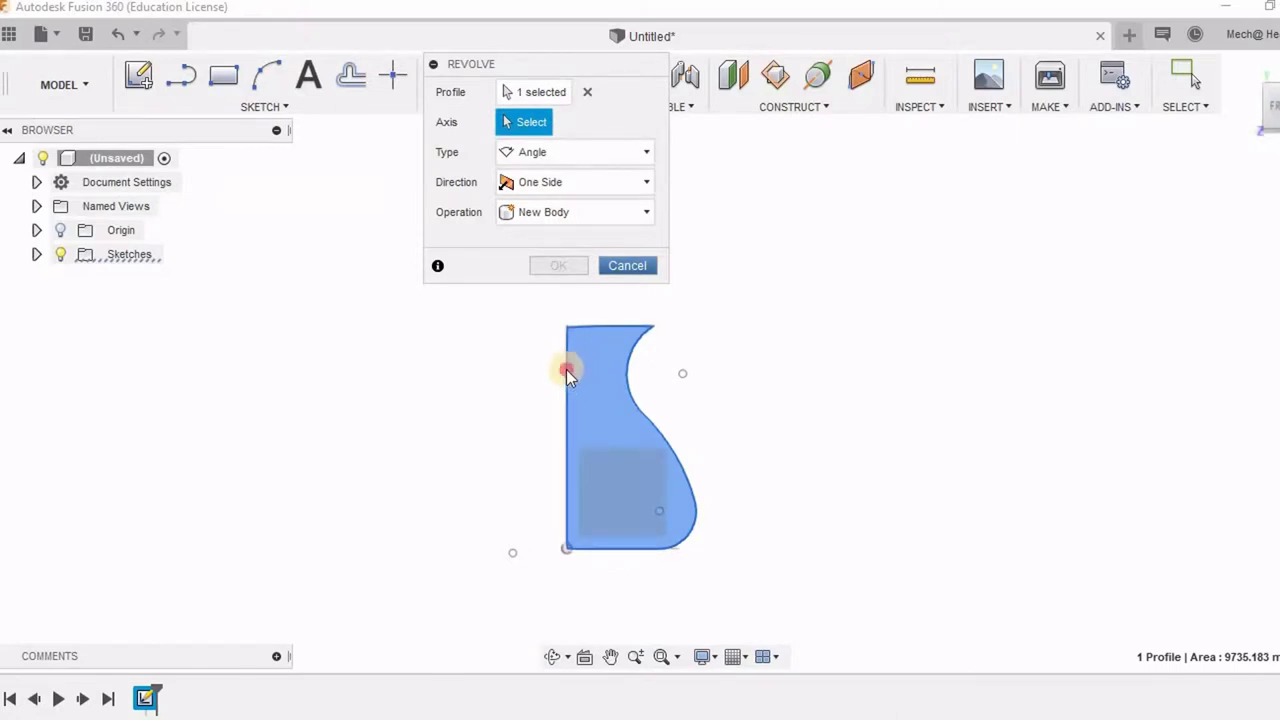
pyautogui.click(573, 296)
pyautogui.keyDown('shift'); pyautogui.moveTo(723, 428); pyautogui.dragTo(857, 401, button='middle'); pyautogui.keyUp('shift')
pyautogui.scroll(1, 735, 500)
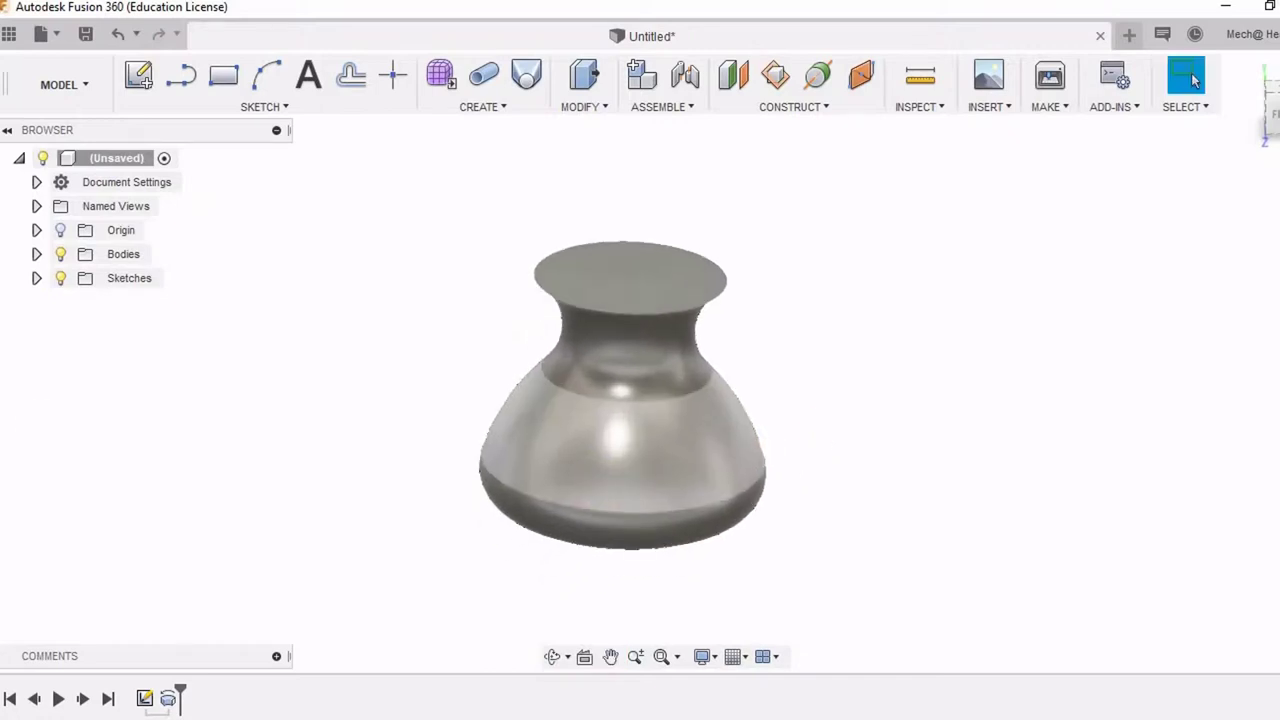
# Start a sketch on the front origin plane and draw a five-point fit point spline about 153 mm long, rising outward from inside the lower vase body
pyautogui.click(142, 80)
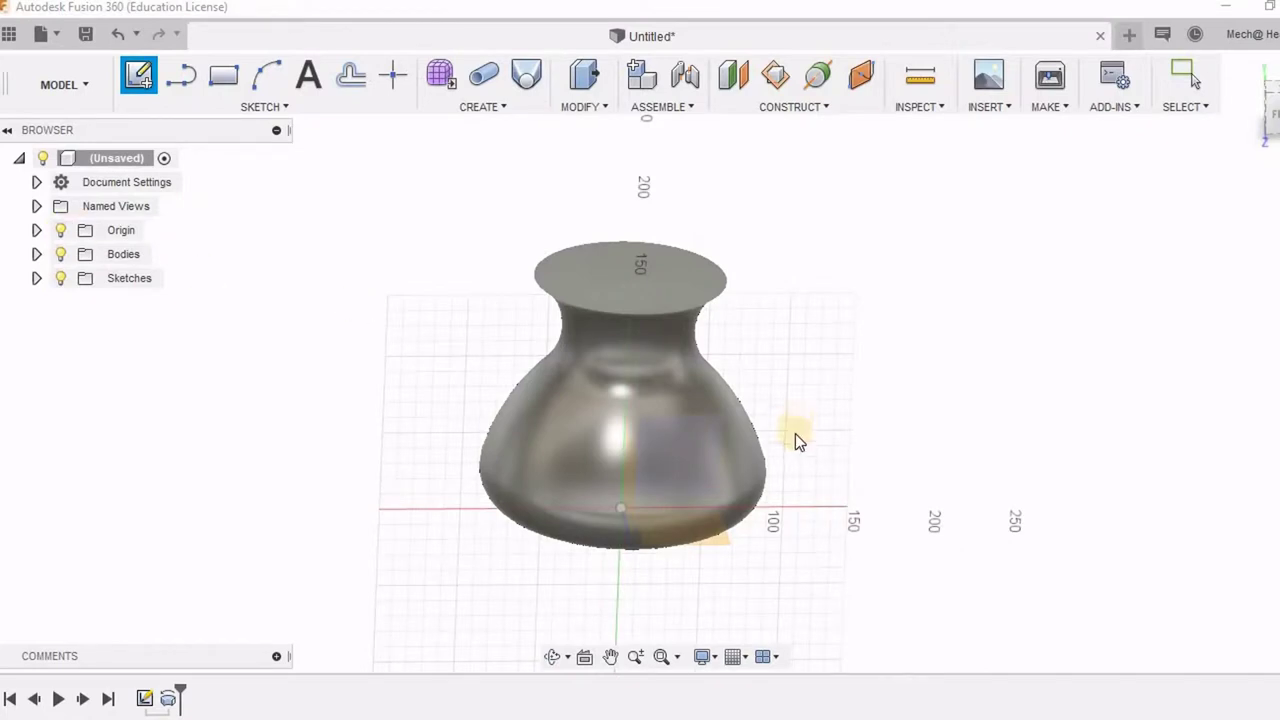
pyautogui.click(717, 449)
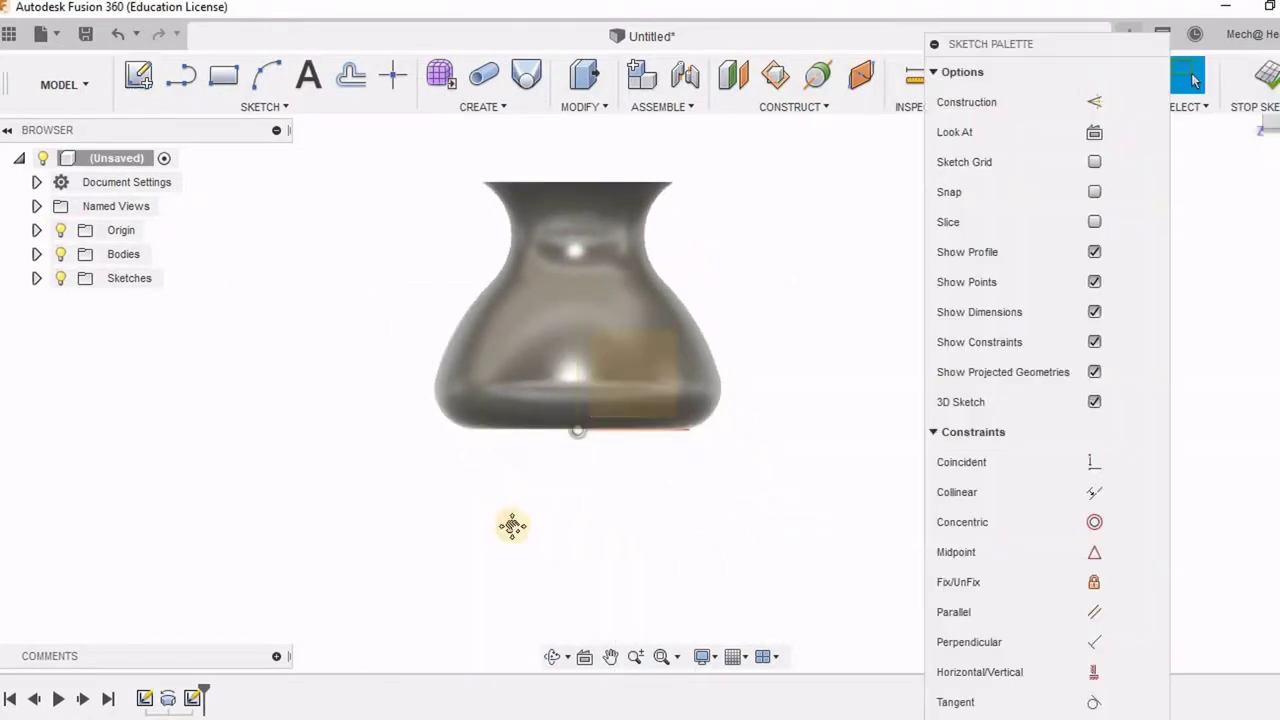
pyautogui.click(254, 110)
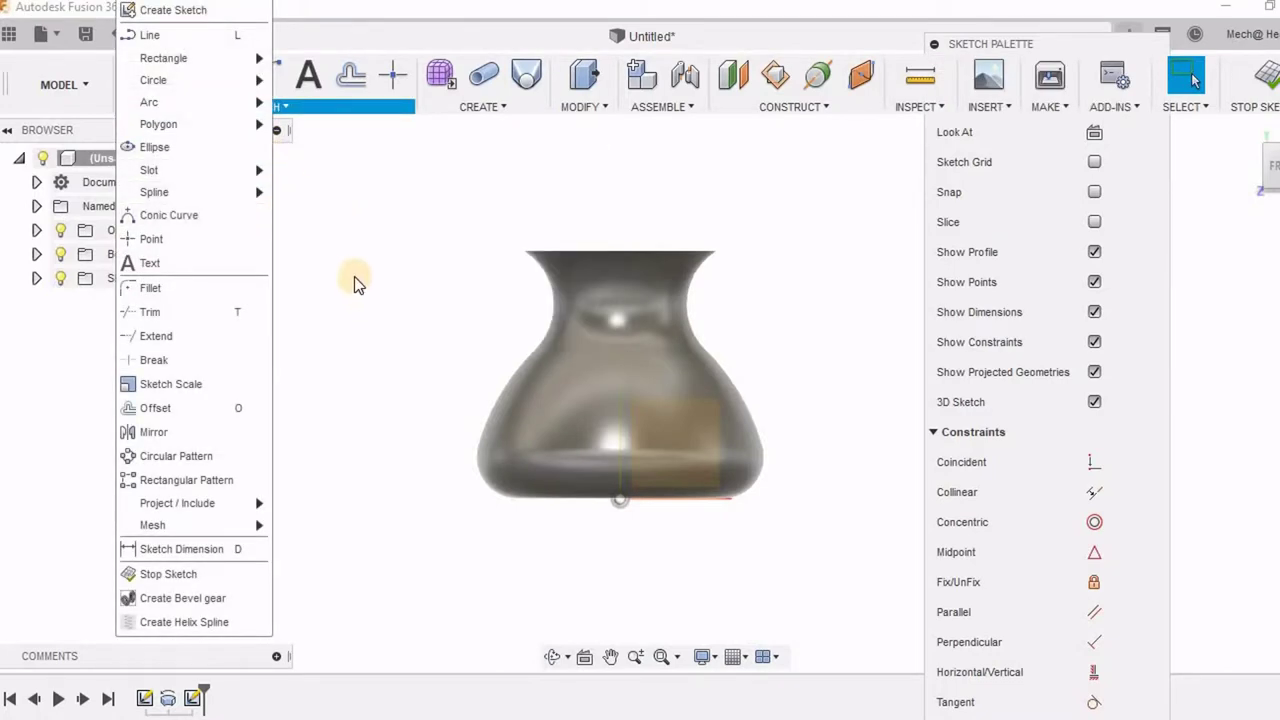
pyautogui.moveTo(254, 196)
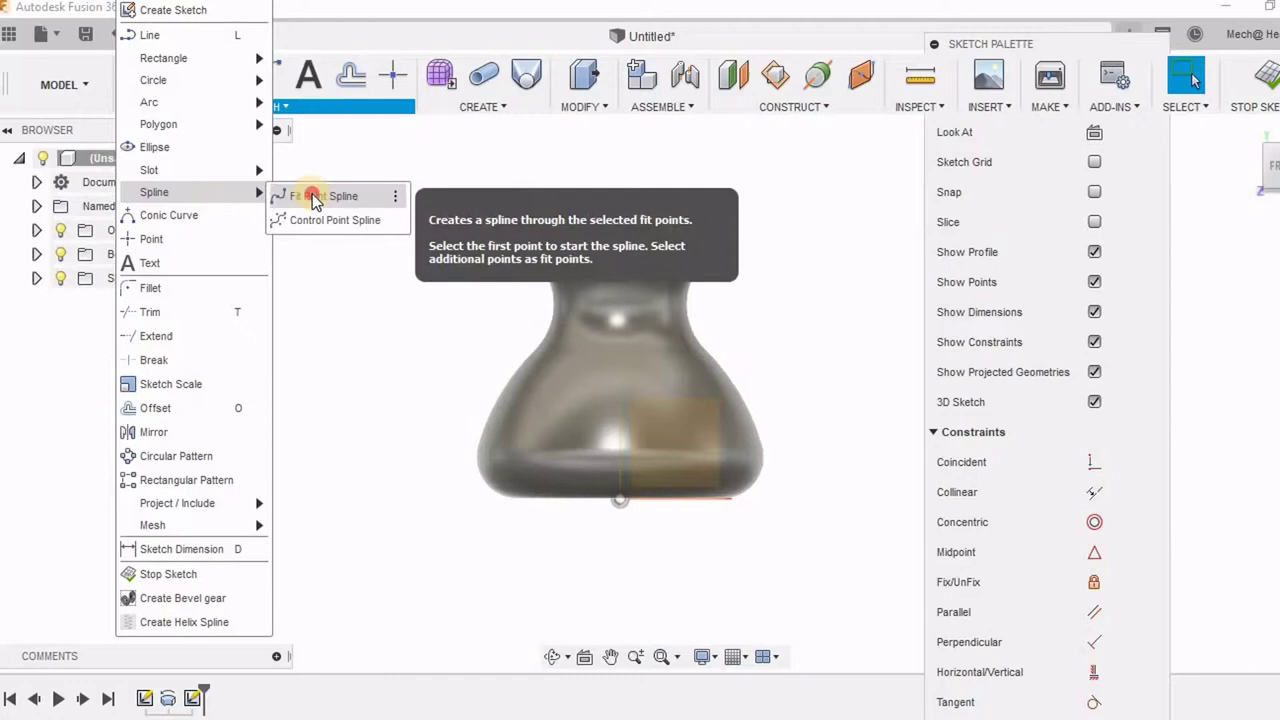
pyautogui.click(300, 192)
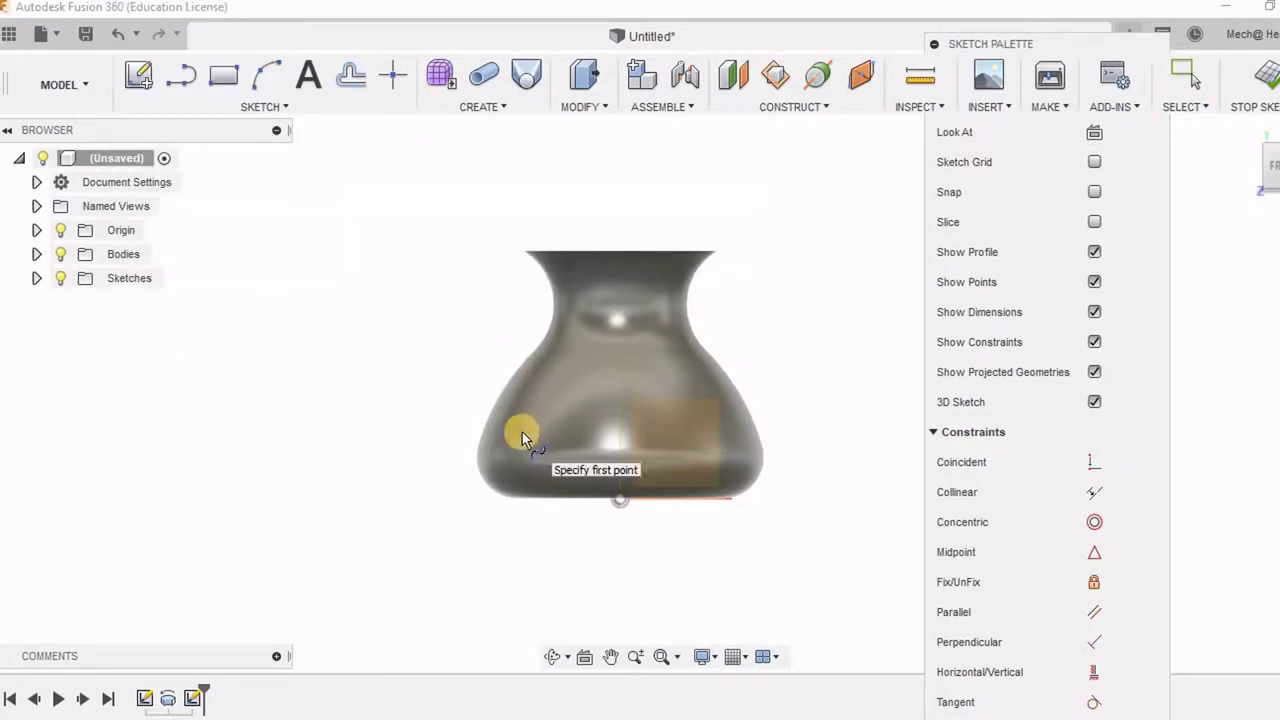
pyautogui.click(522, 438)
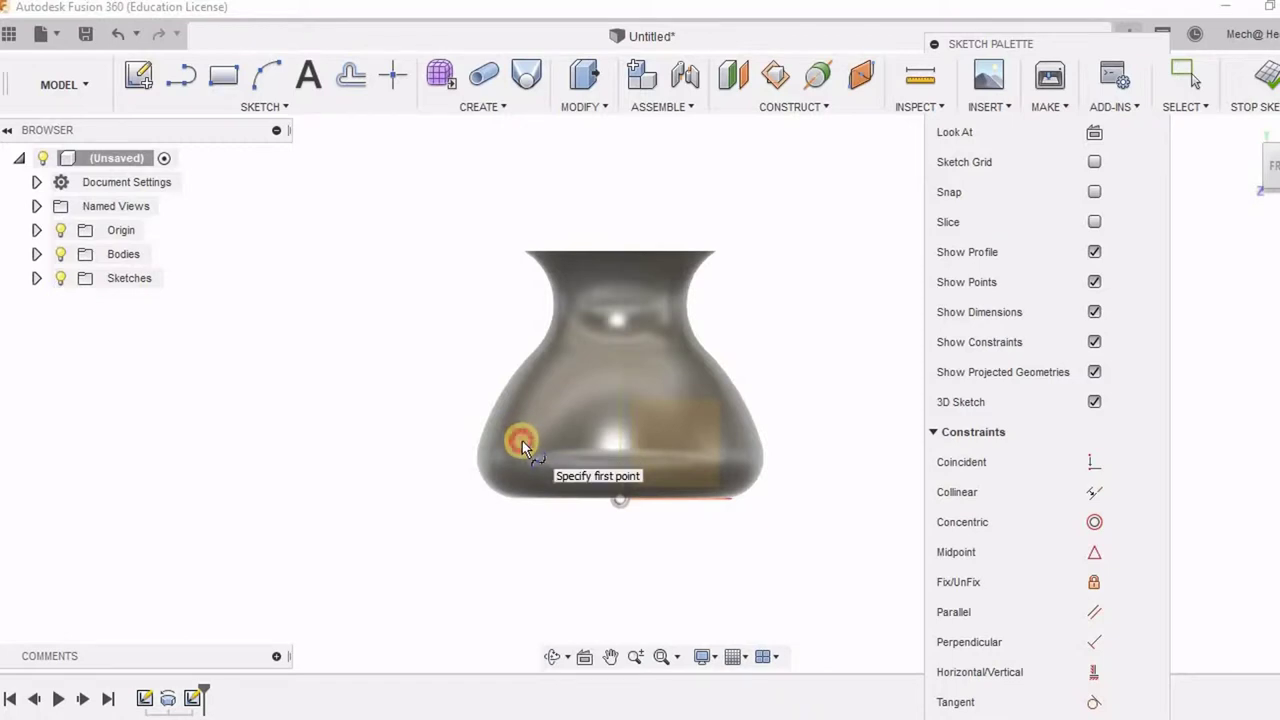
pyautogui.click(449, 418)
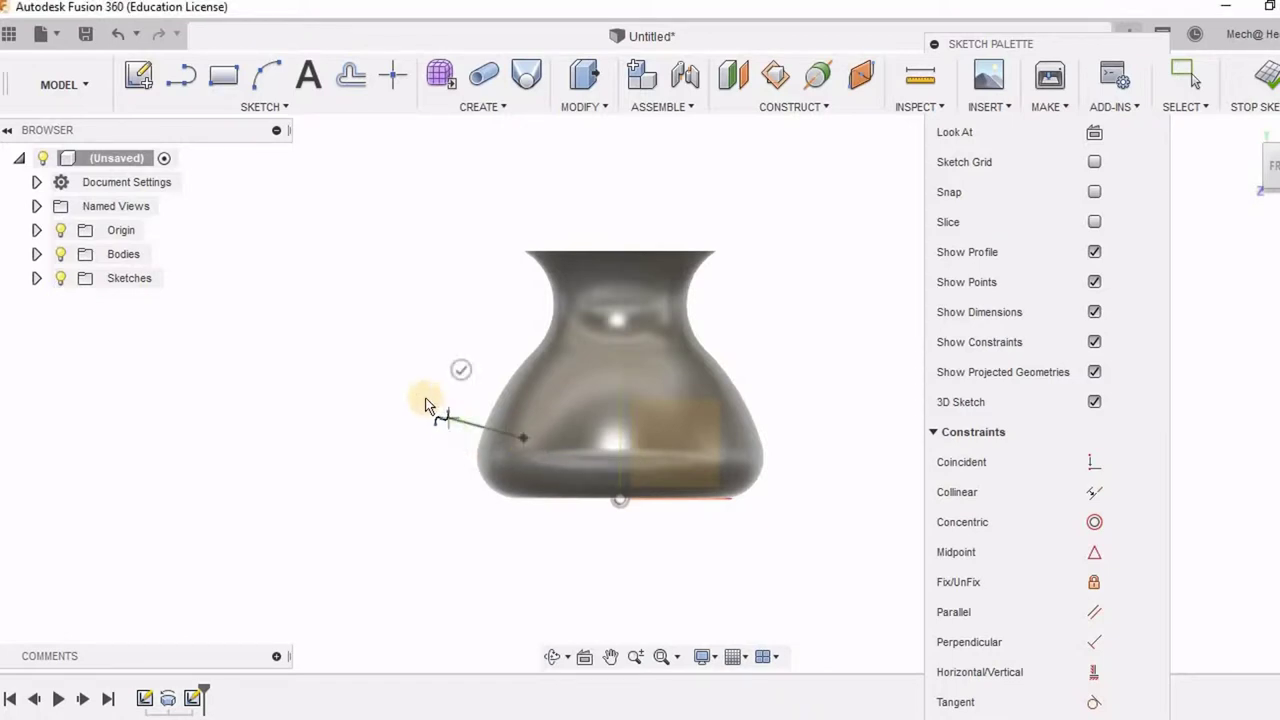
pyautogui.click(446, 349)
pyautogui.click(448, 301)
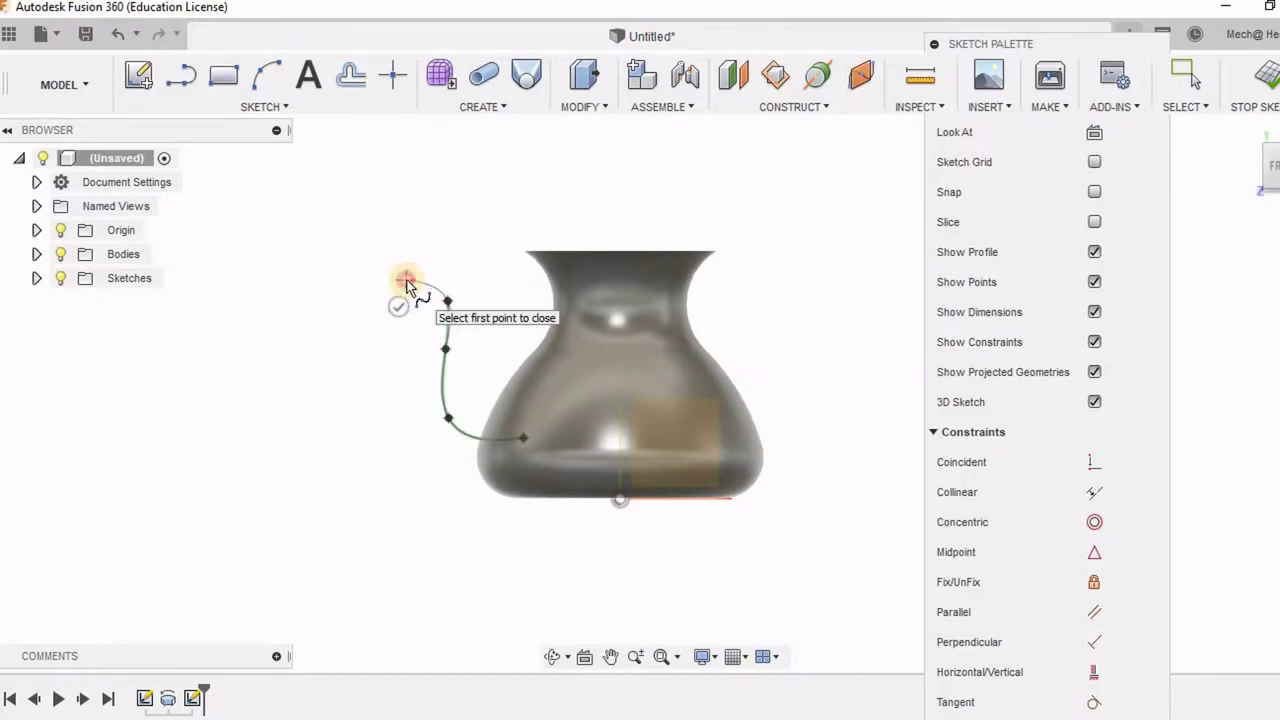
pyautogui.doubleClick(406, 281)
pyautogui.rightClick(484, 212)
pyautogui.click(558, 207)
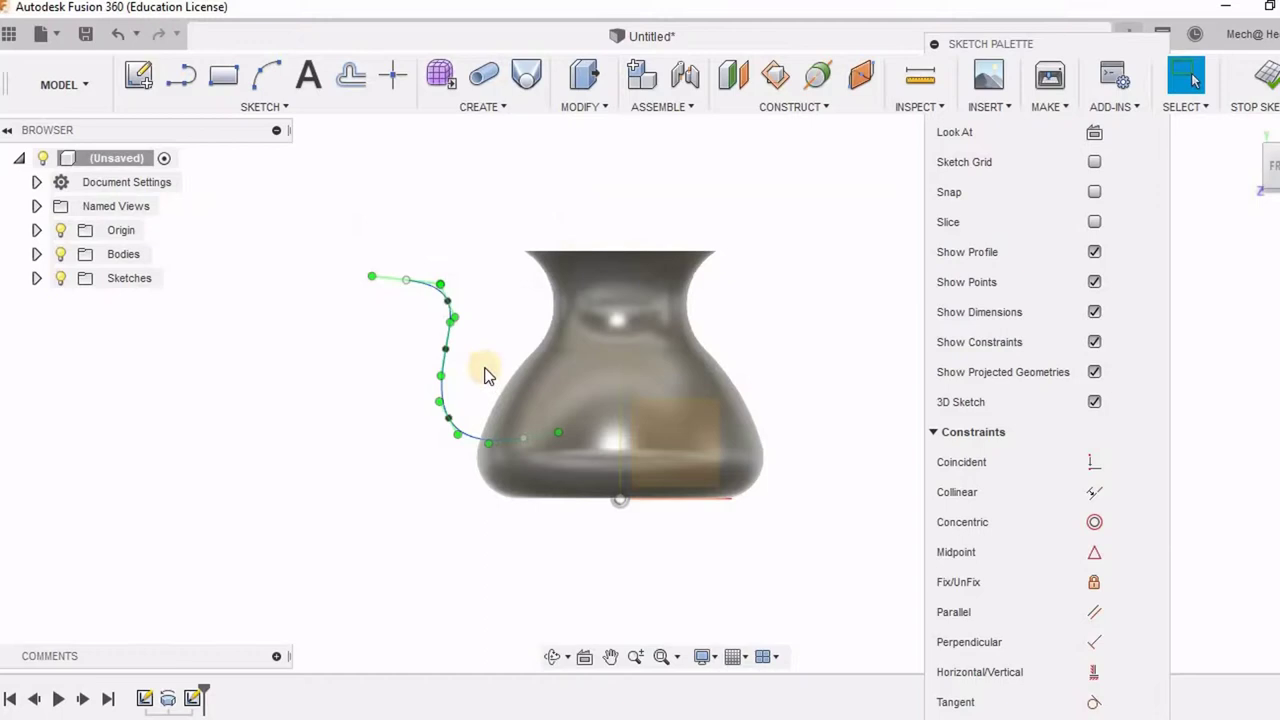
# Shift the spline's middle fit point slightly downward to smooth the curve
pyautogui.scroll(3, 476, 370)
pyautogui.scroll(1, 477, 366)
pyautogui.moveTo(455, 344); pyautogui.dragTo(404, 312, button='middle')
pyautogui.click(326, 451)
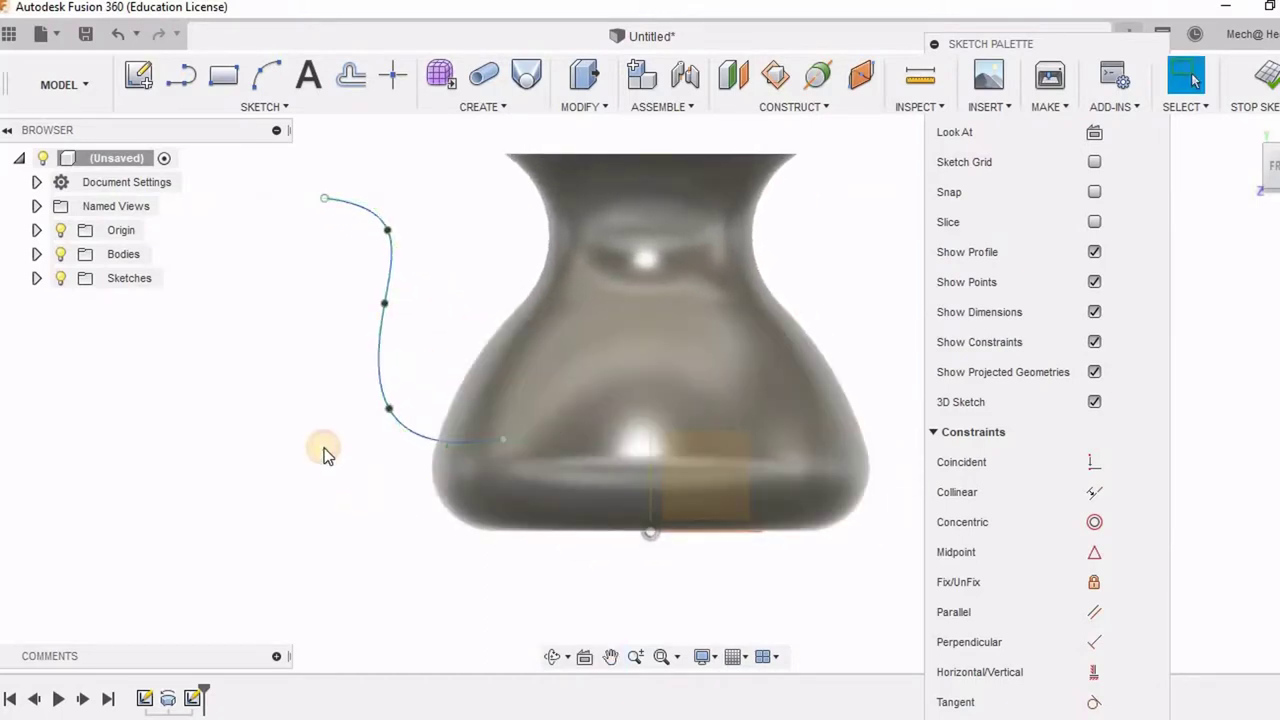
pyautogui.scroll(2, 360, 500)
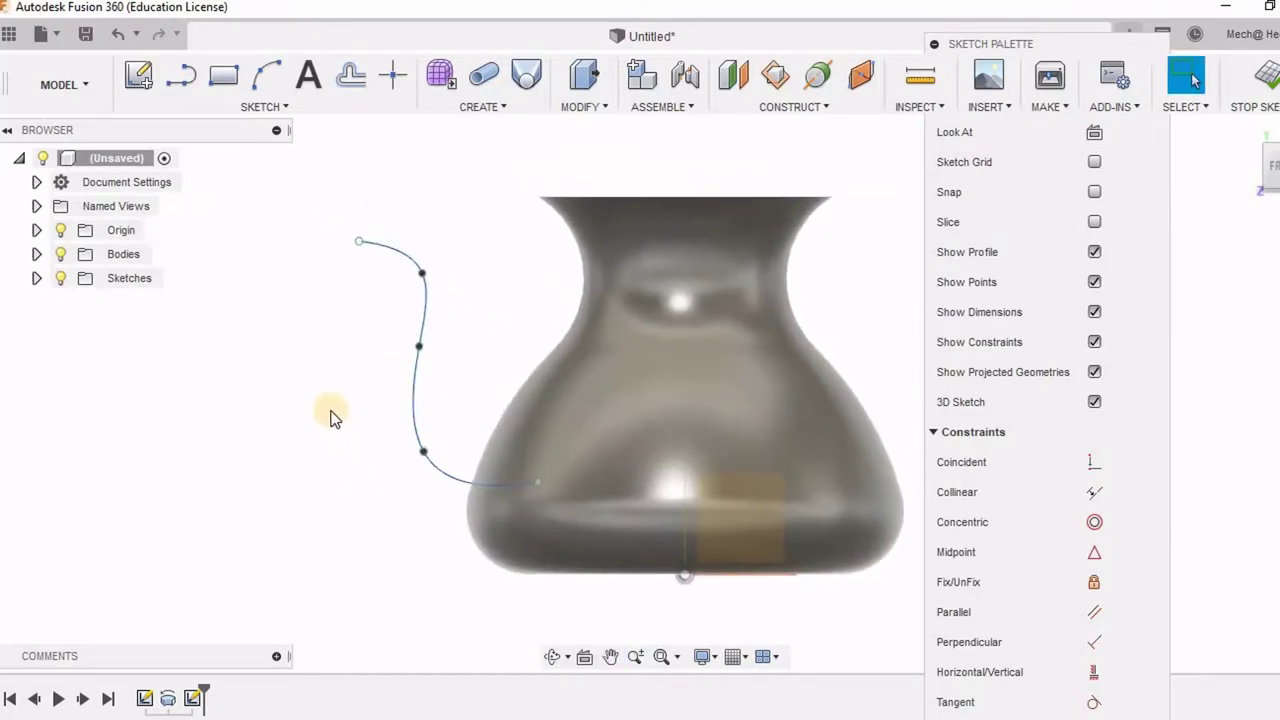
pyautogui.click(419, 349)
pyautogui.press('Escape')
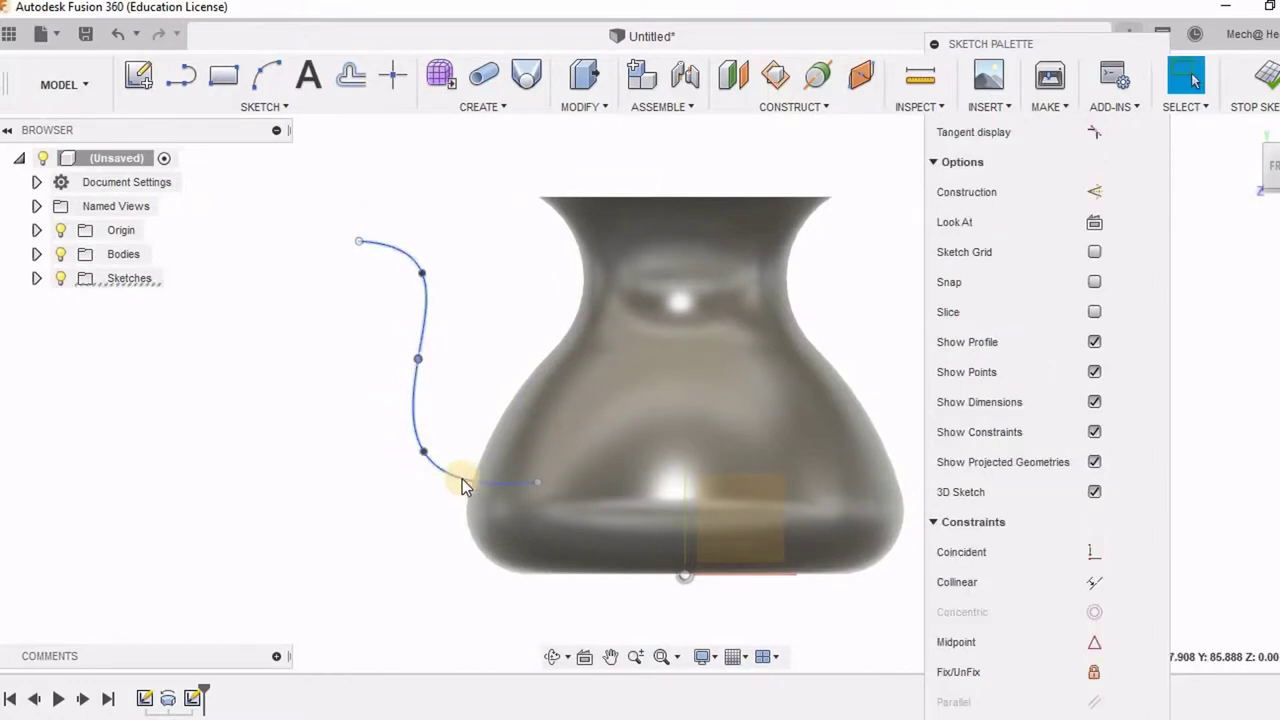
# Insert an extra fit point into the spline where it crosses the vase's outer outline
pyautogui.click(471, 484)
pyautogui.rightClick(471, 483)
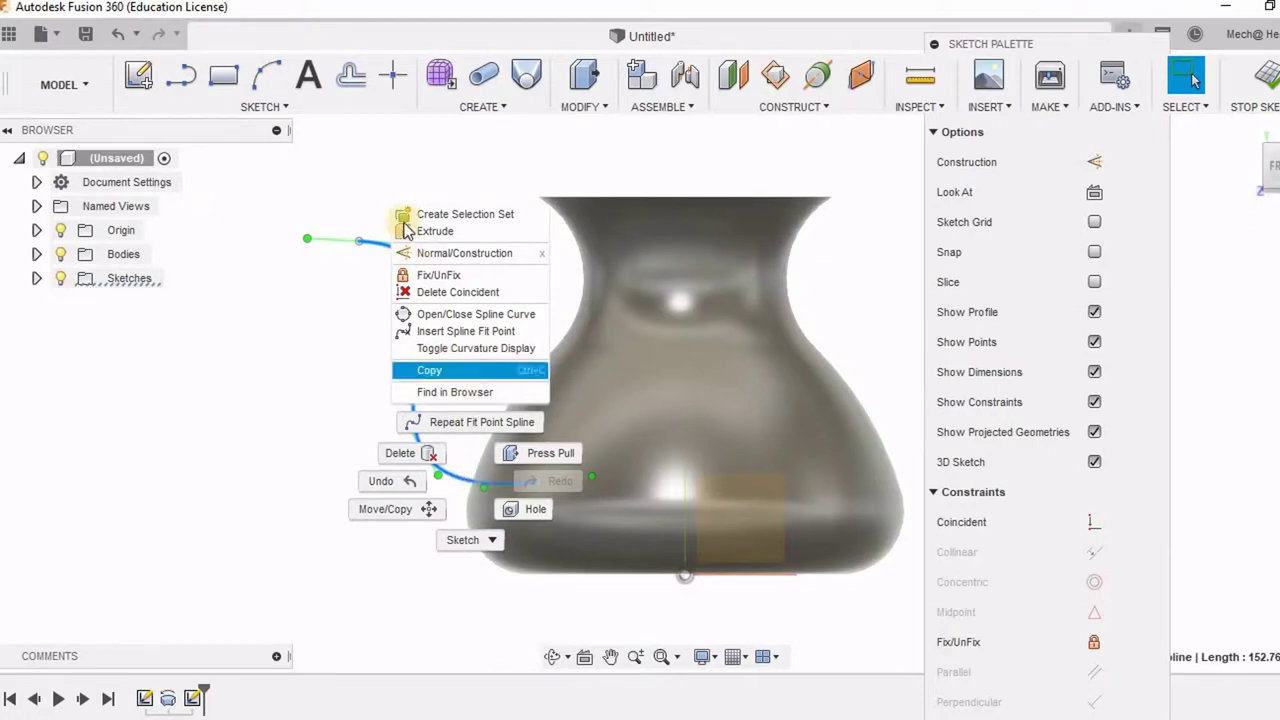
pyautogui.click(480, 331)
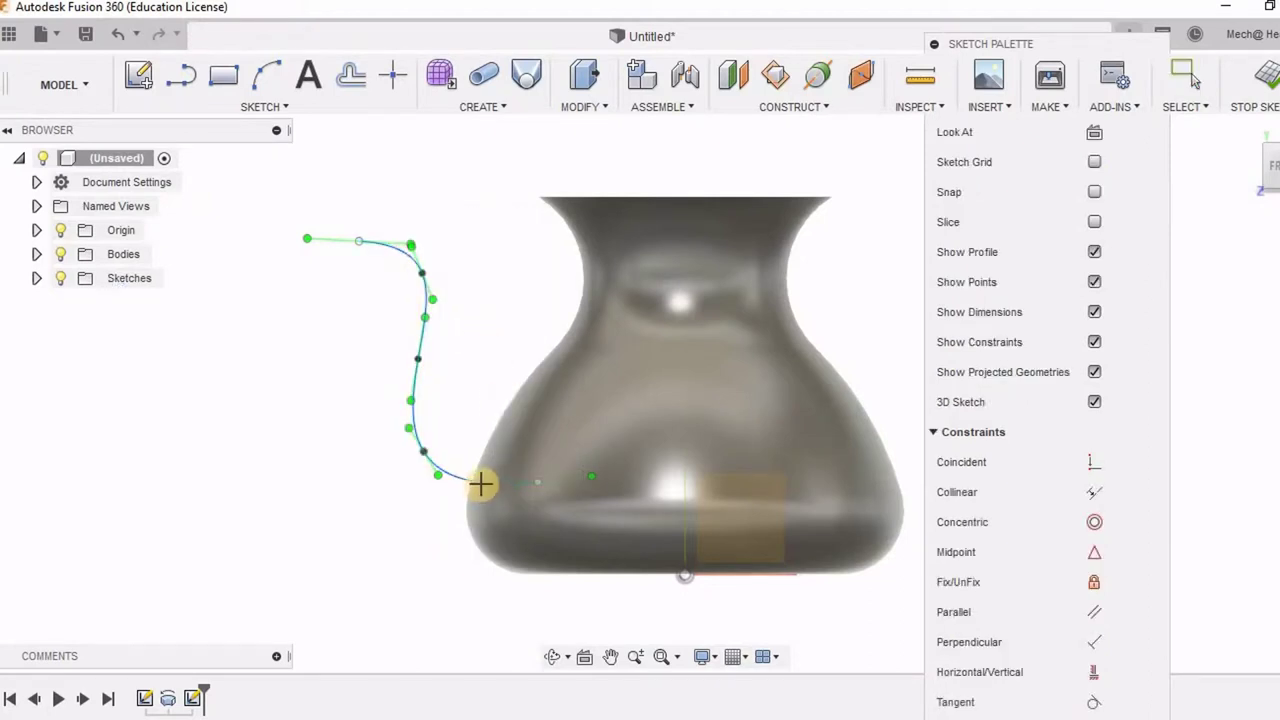
pyautogui.scroll(1, 477, 520)
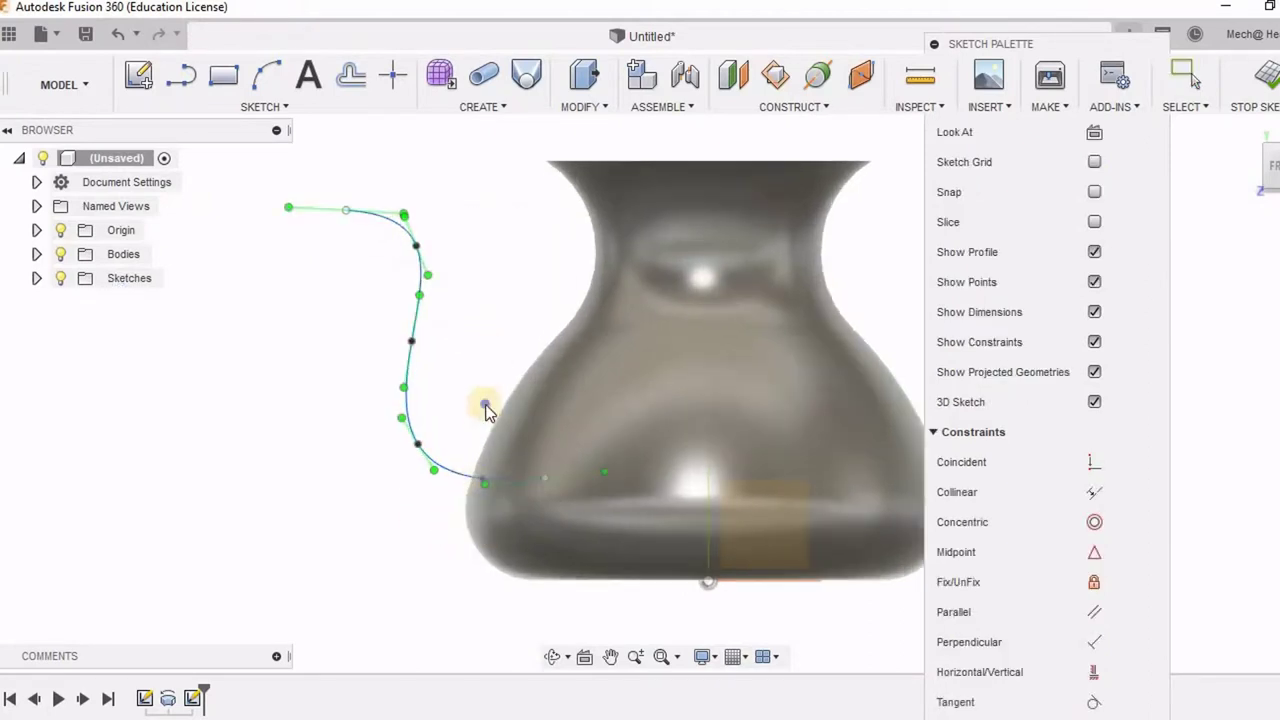
pyautogui.rightClick(482, 404)
pyautogui.click(552, 404)
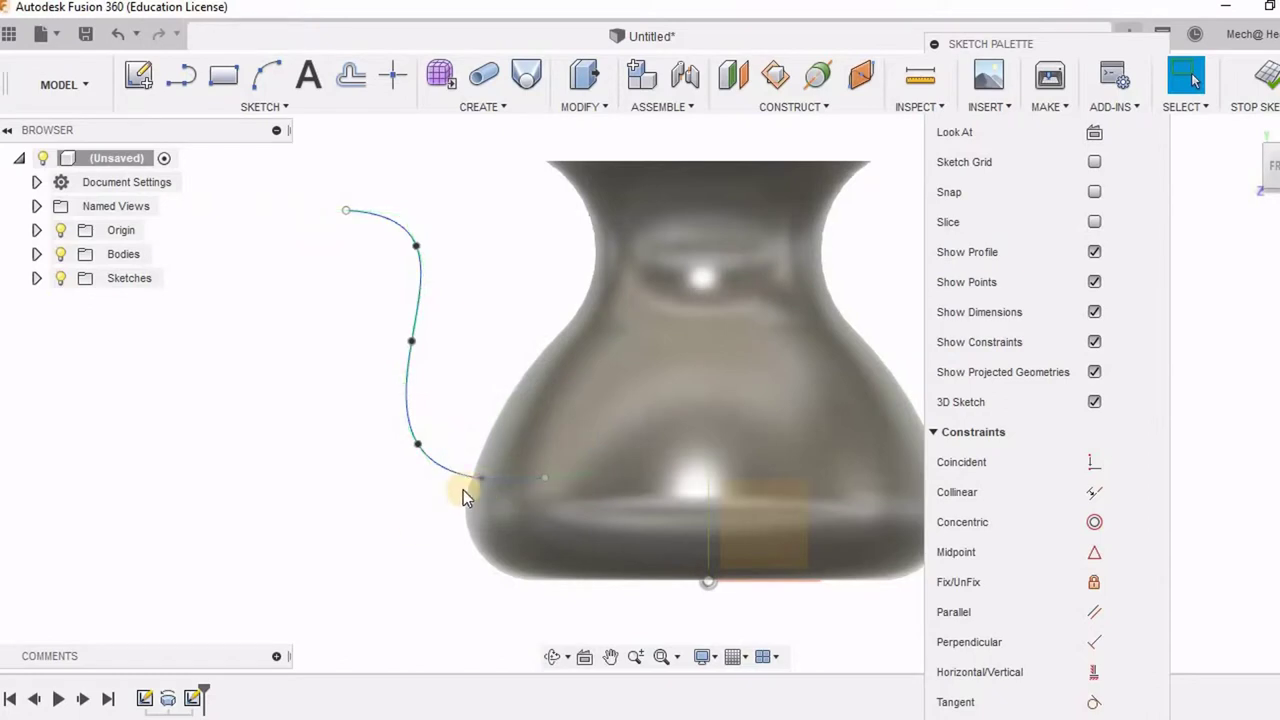
# Hide the bodies and move the inserted fit point slightly outward along the spline
pyautogui.click(60, 254)
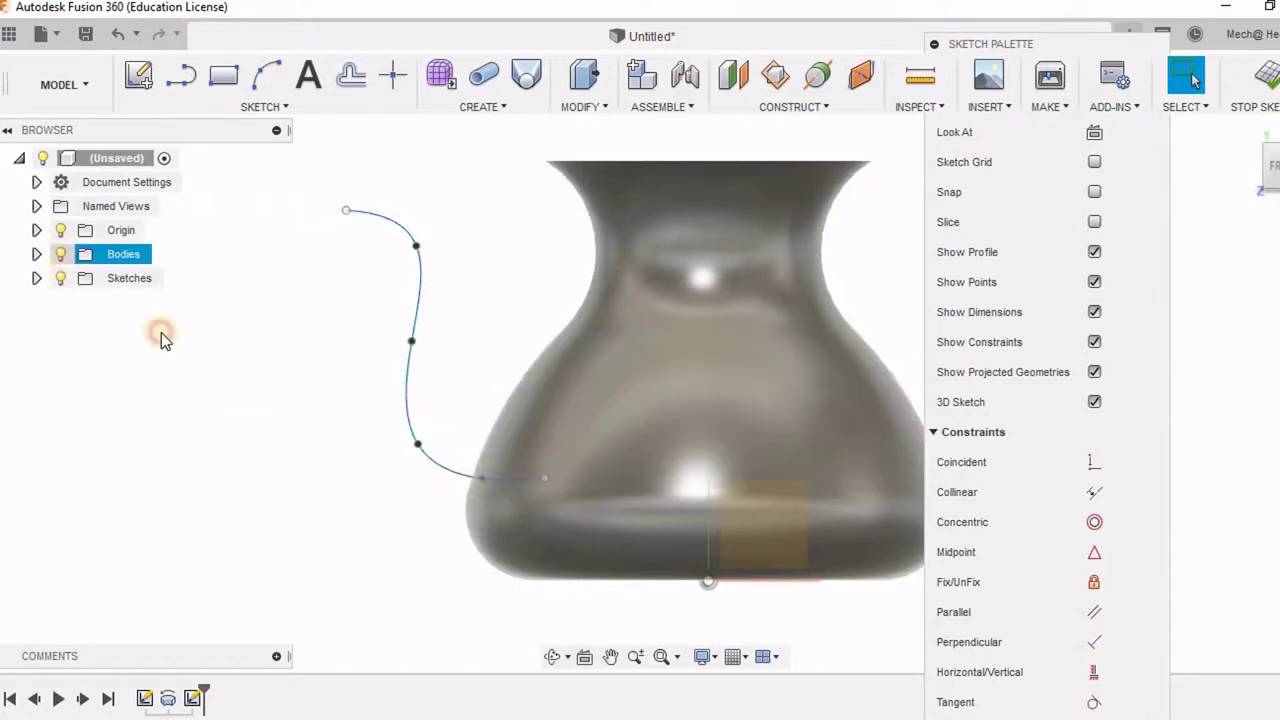
pyautogui.click(474, 486)
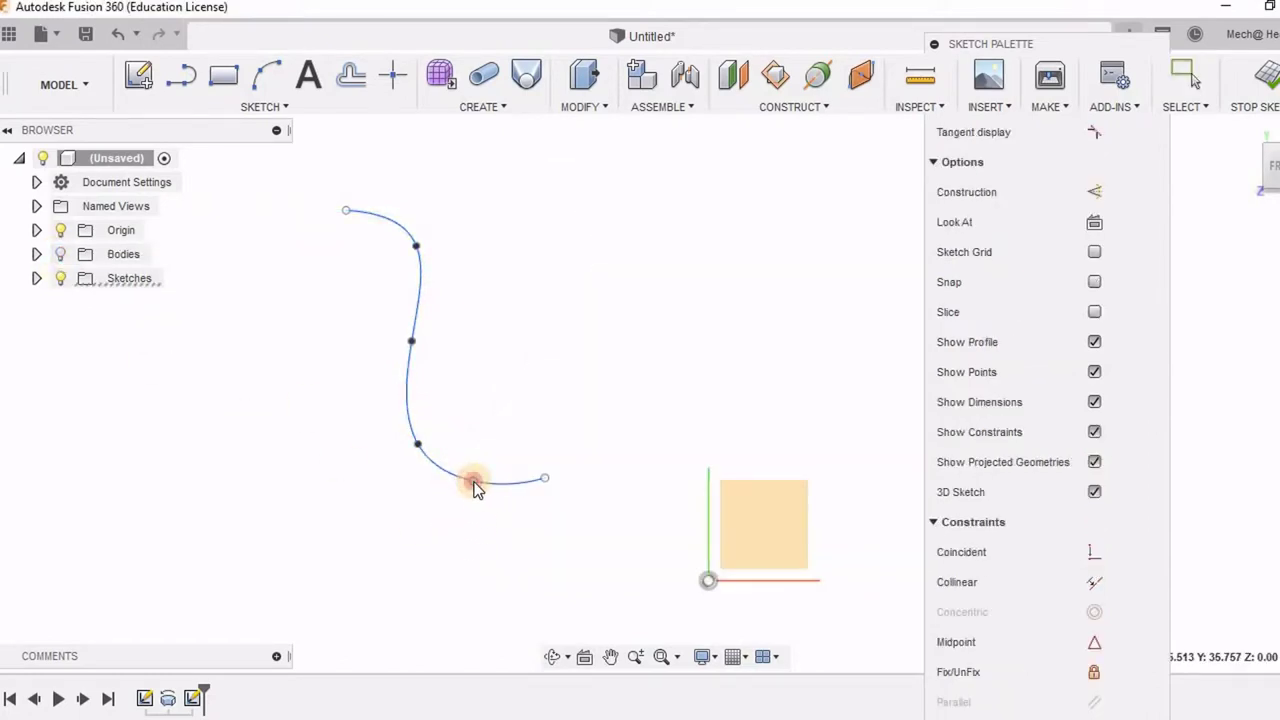
pyautogui.press('Escape')
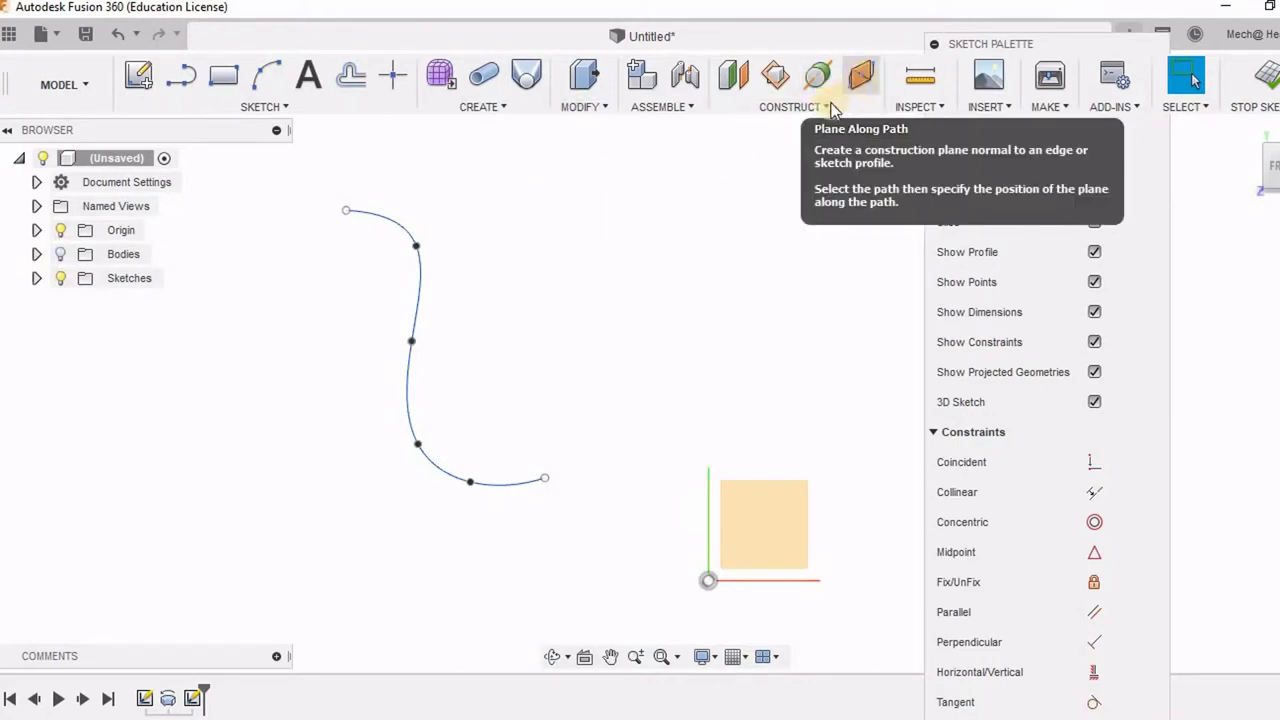
# Reset the customization of the Construct commands and pin Plane Along Path for direct access
pyautogui.rightClick(863, 76)
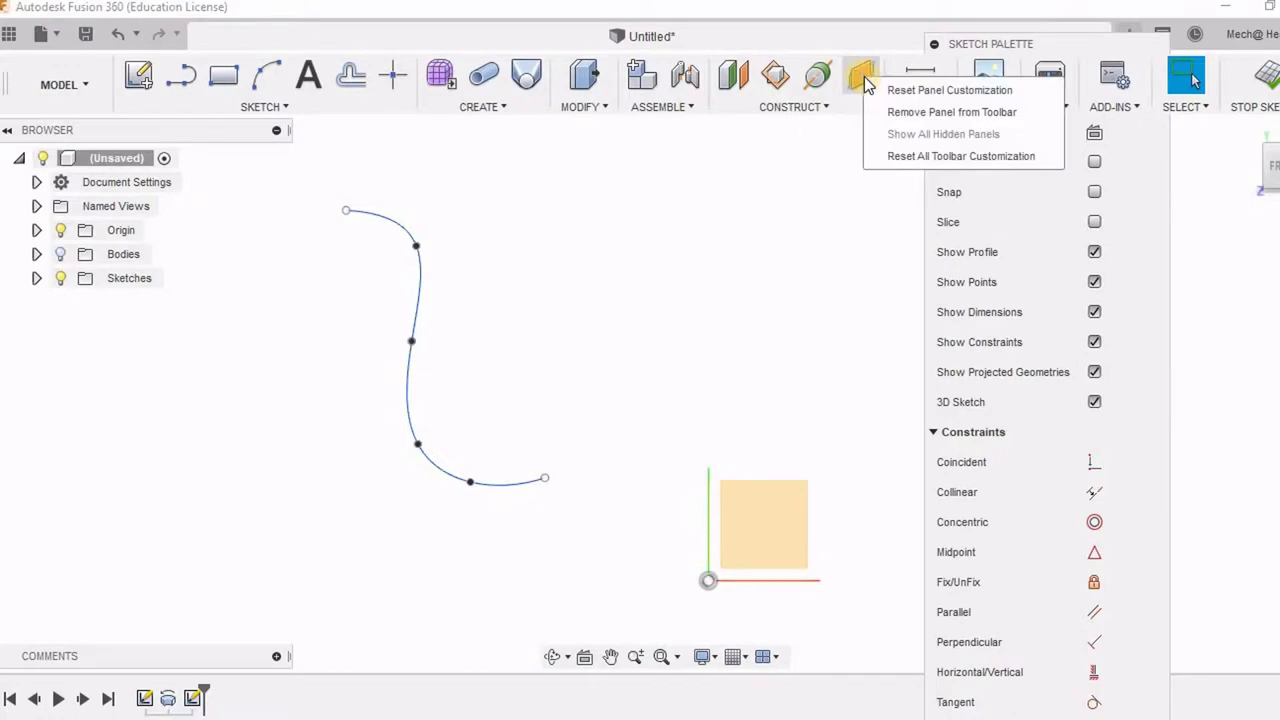
pyautogui.click(887, 90)
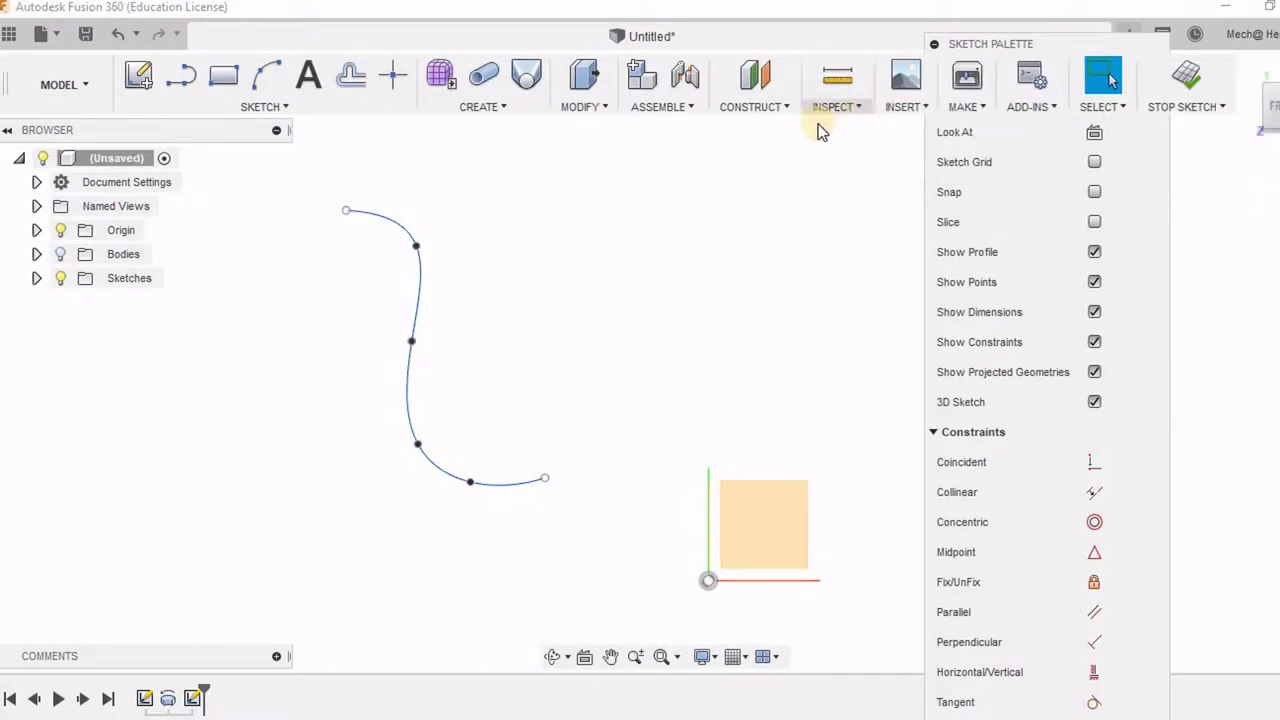
pyautogui.click(752, 106)
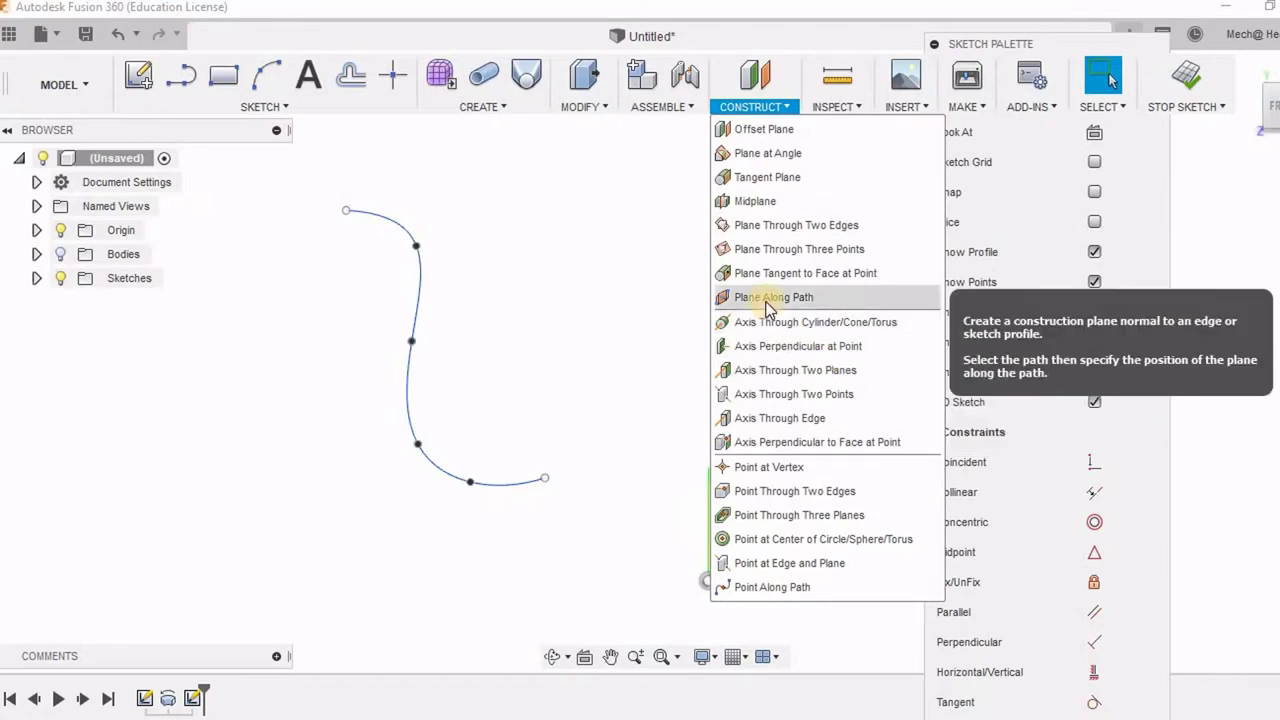
pyautogui.click(929, 296)
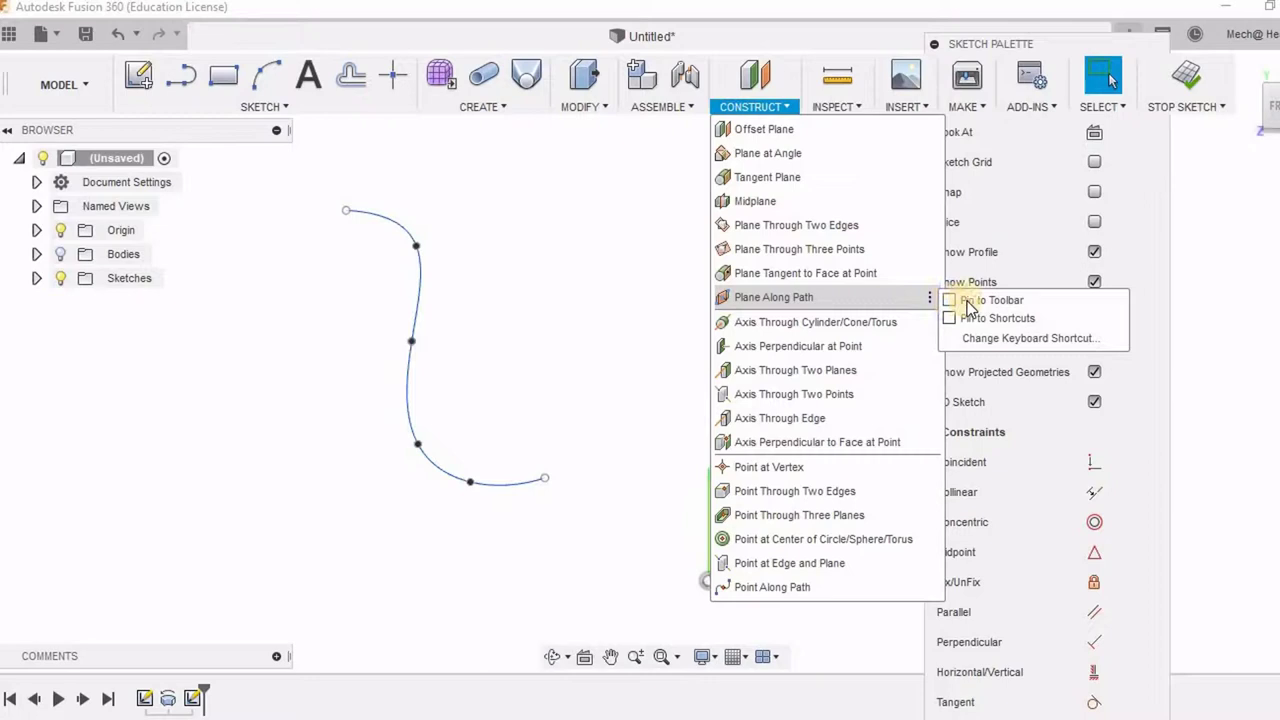
pyautogui.click(970, 305)
pyautogui.click(609, 229)
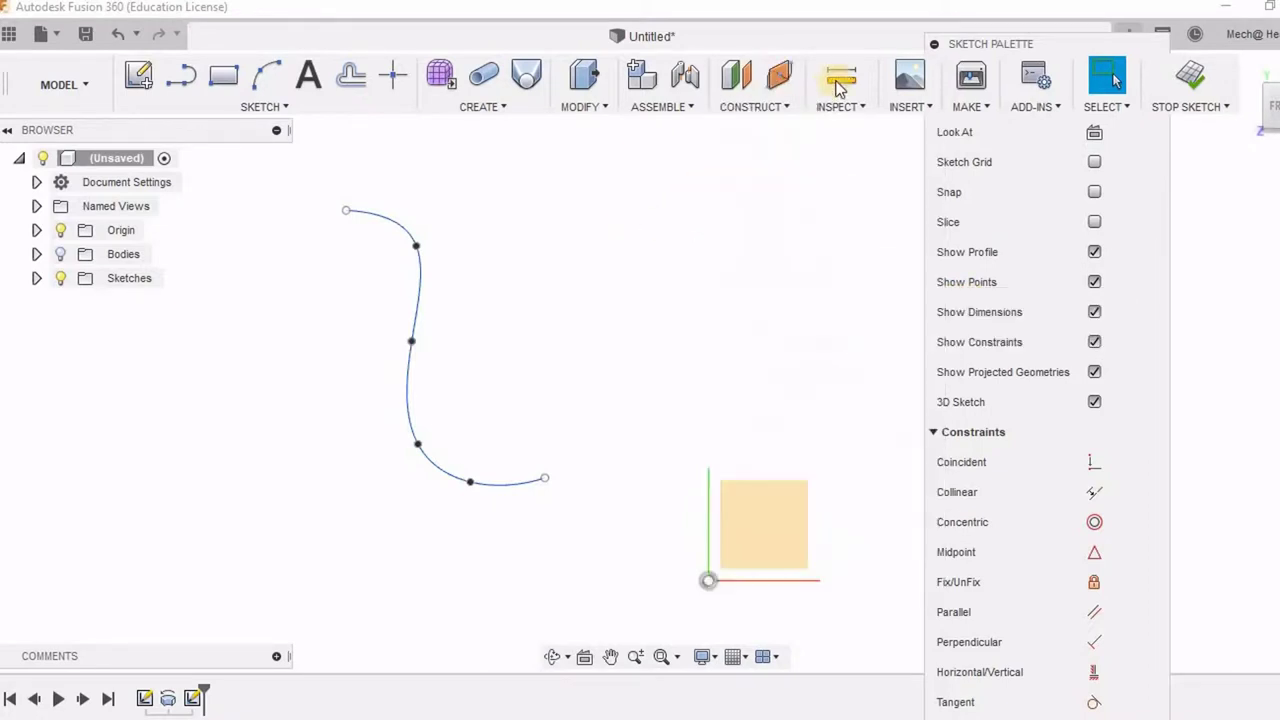
# Create a Plane Along Path at the spline's upper outer end with a proportional distance of 1.00
pyautogui.click(778, 77)
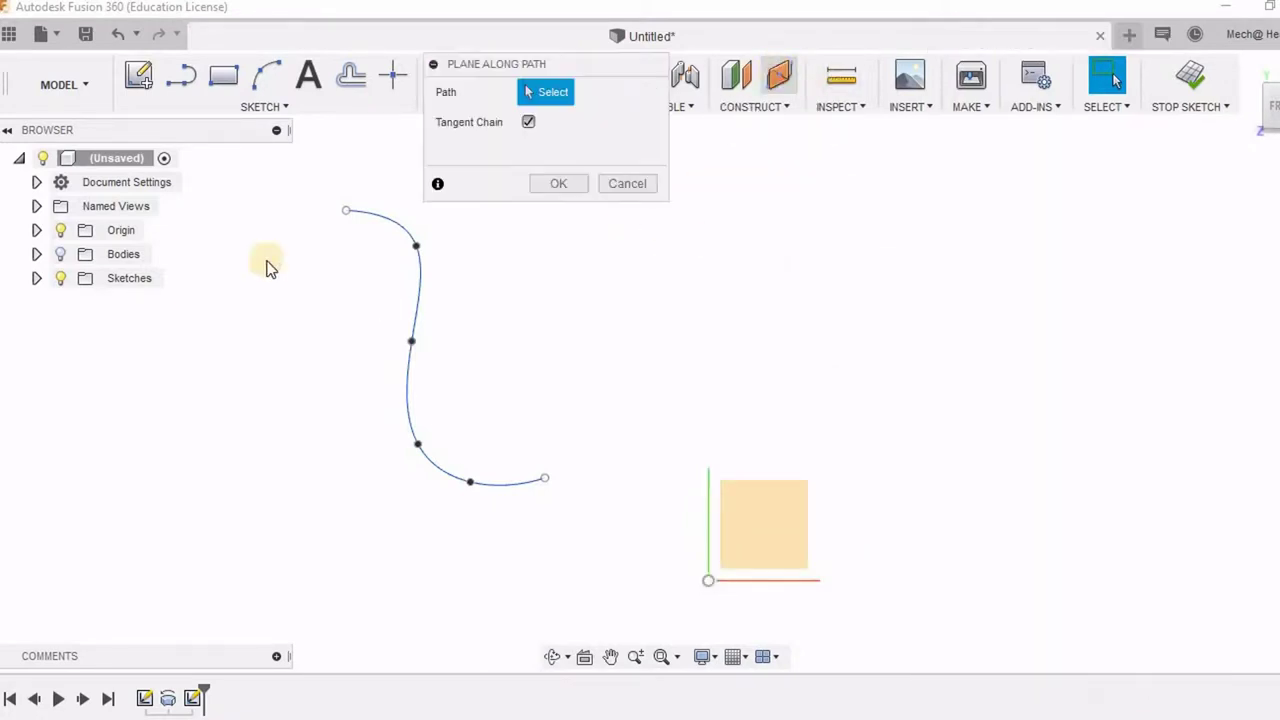
pyautogui.click(354, 213)
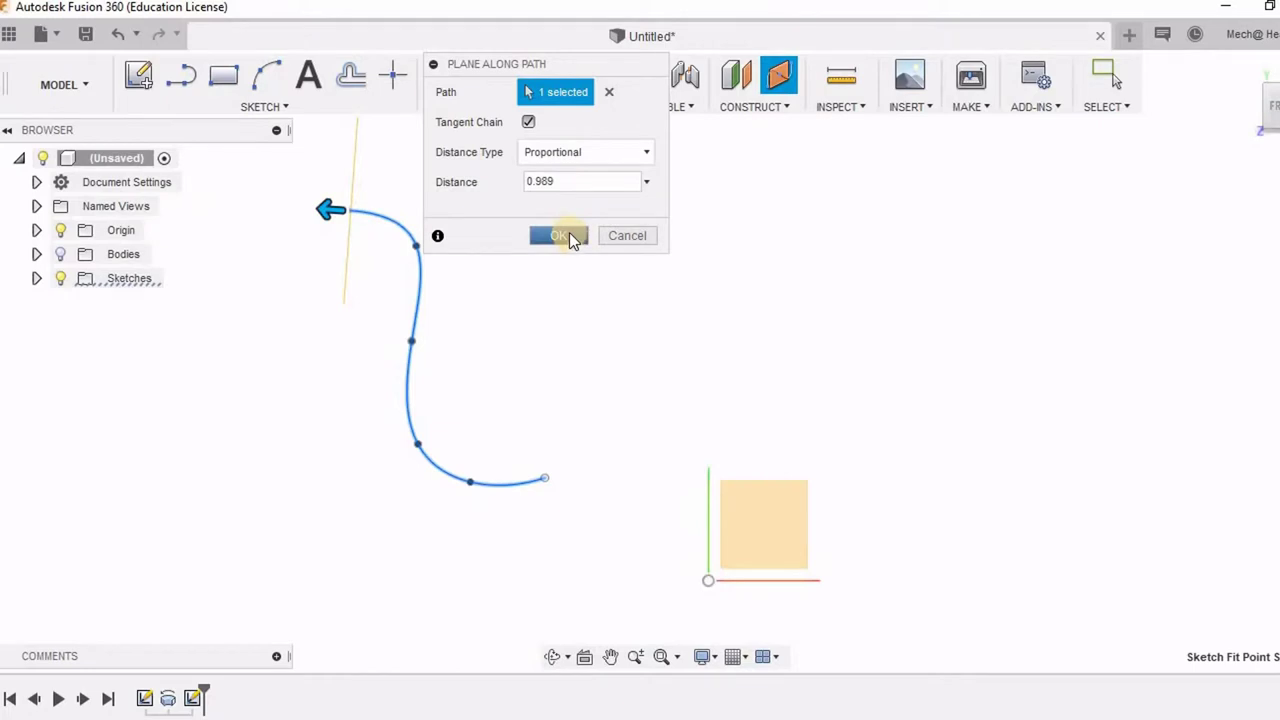
pyautogui.moveTo(329, 209); pyautogui.dragTo(298, 209)
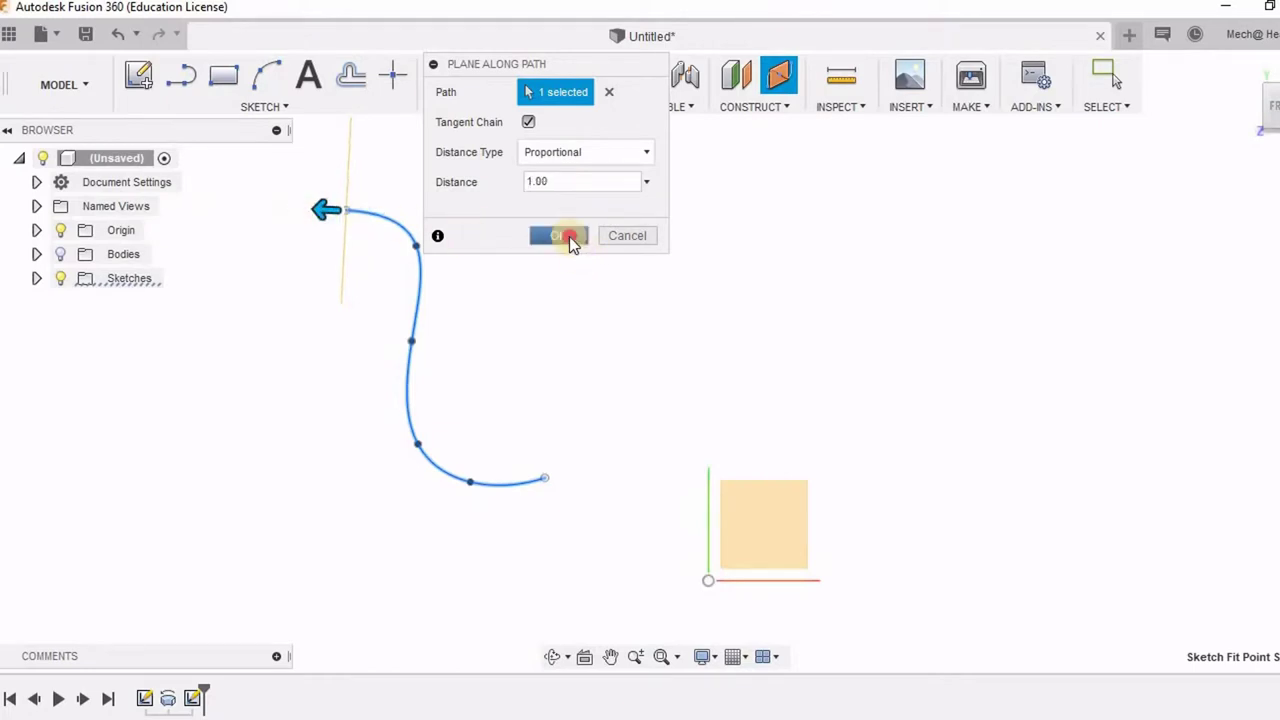
pyautogui.click(569, 236)
# Add planes along the spline at its upper-bend fit point and at its middle fit point, the latter at proportional distance 0.578
pyautogui.click(778, 77)
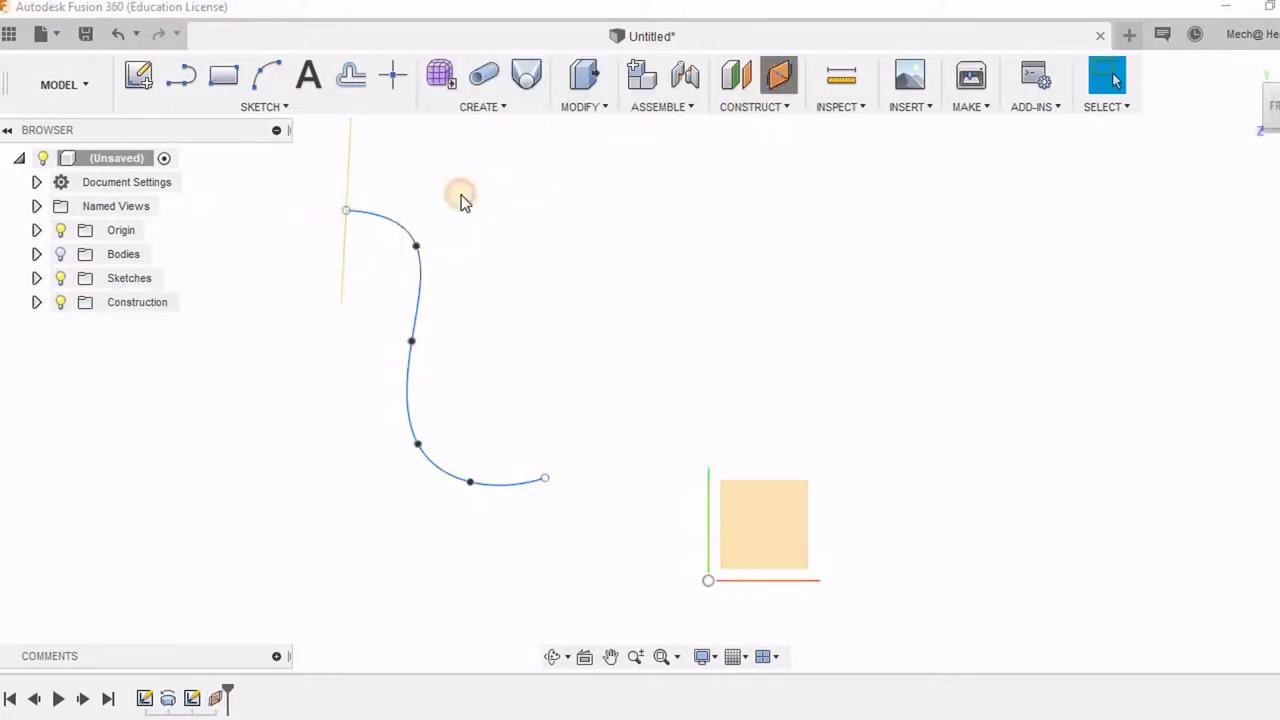
pyautogui.click(420, 249)
pyautogui.click(560, 236)
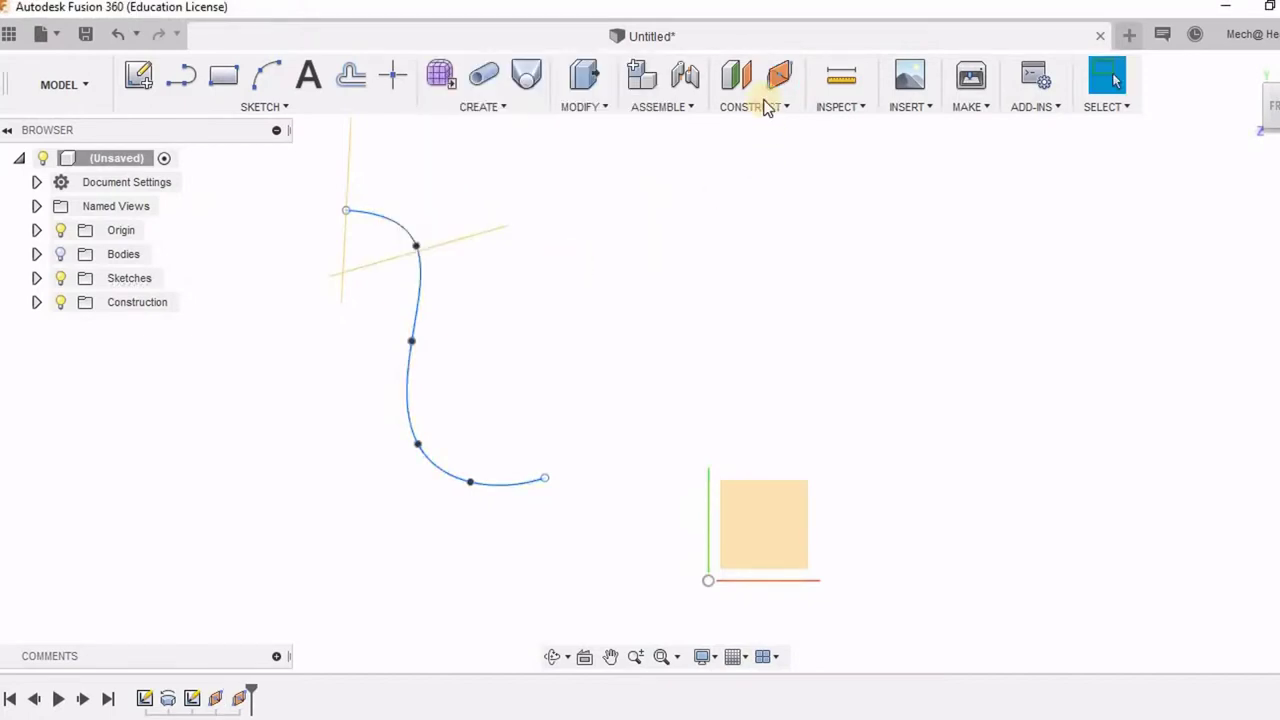
pyautogui.click(780, 80)
pyautogui.click(413, 342)
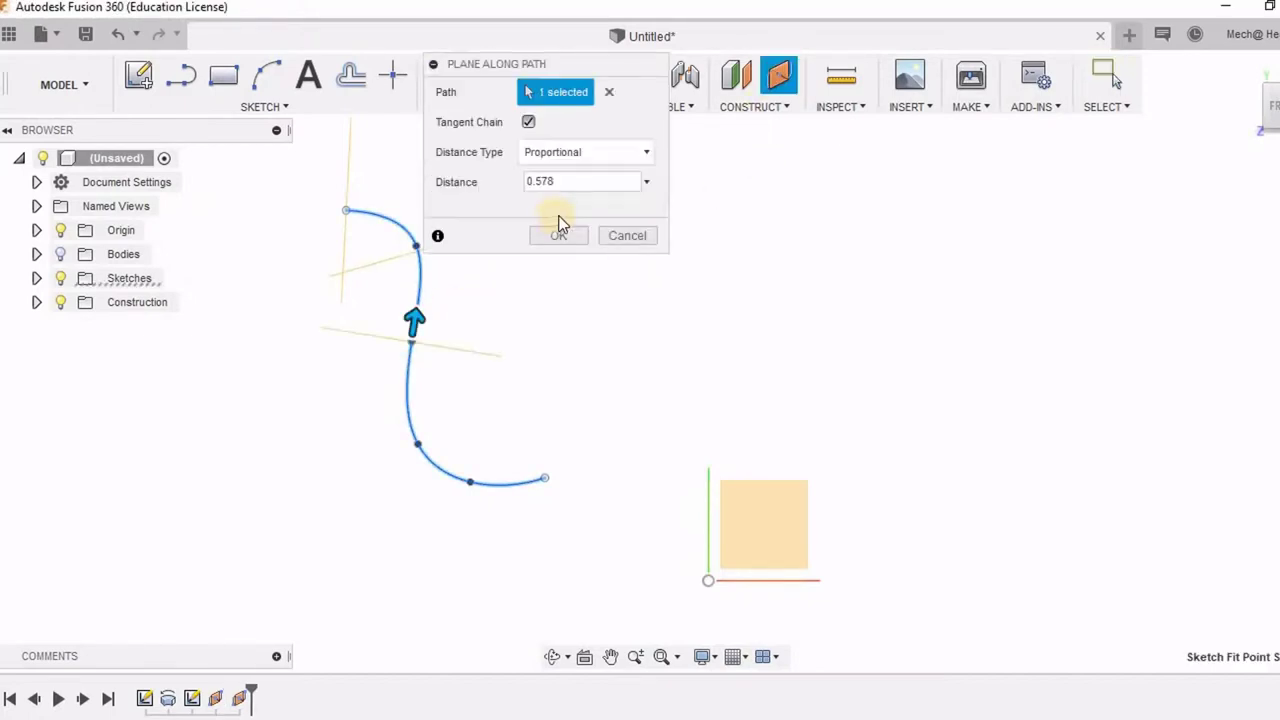
pyautogui.click(560, 236)
# Add planes along the spline at its lower-bend fit point, at proportional distance 0.327, and at its lower inner end
pyautogui.click(778, 77)
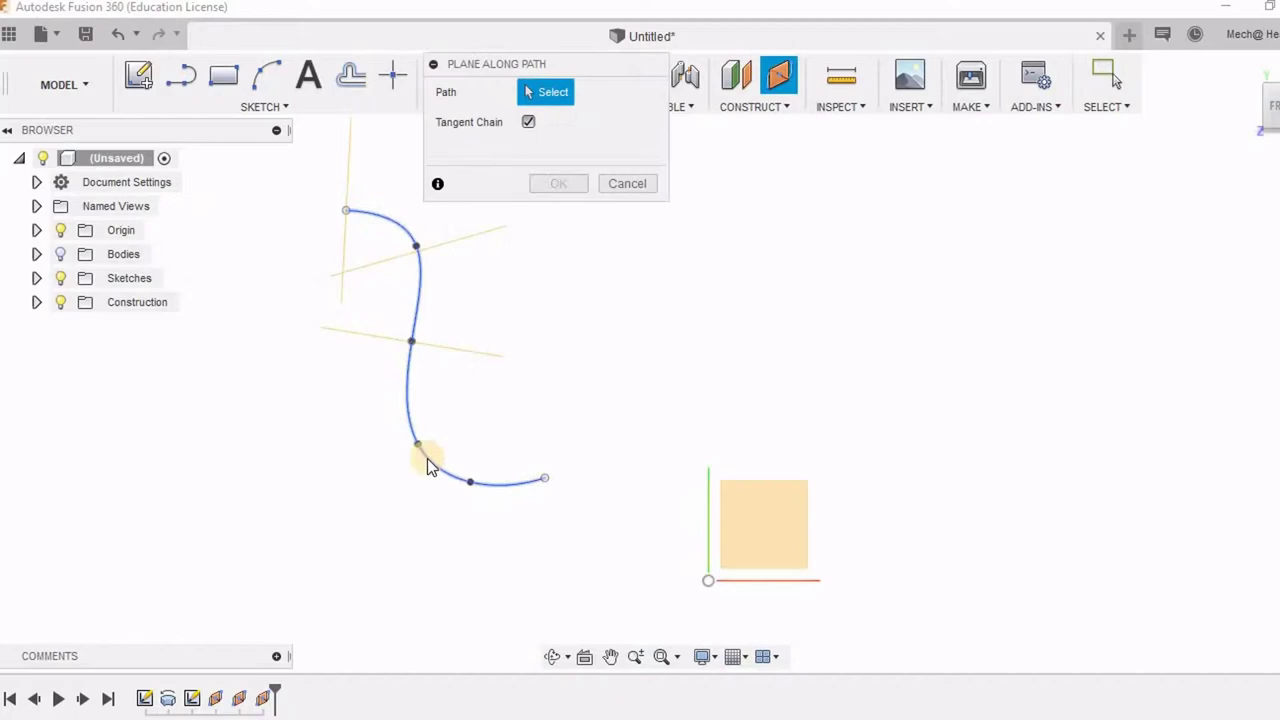
pyautogui.click(433, 428)
pyautogui.click(560, 240)
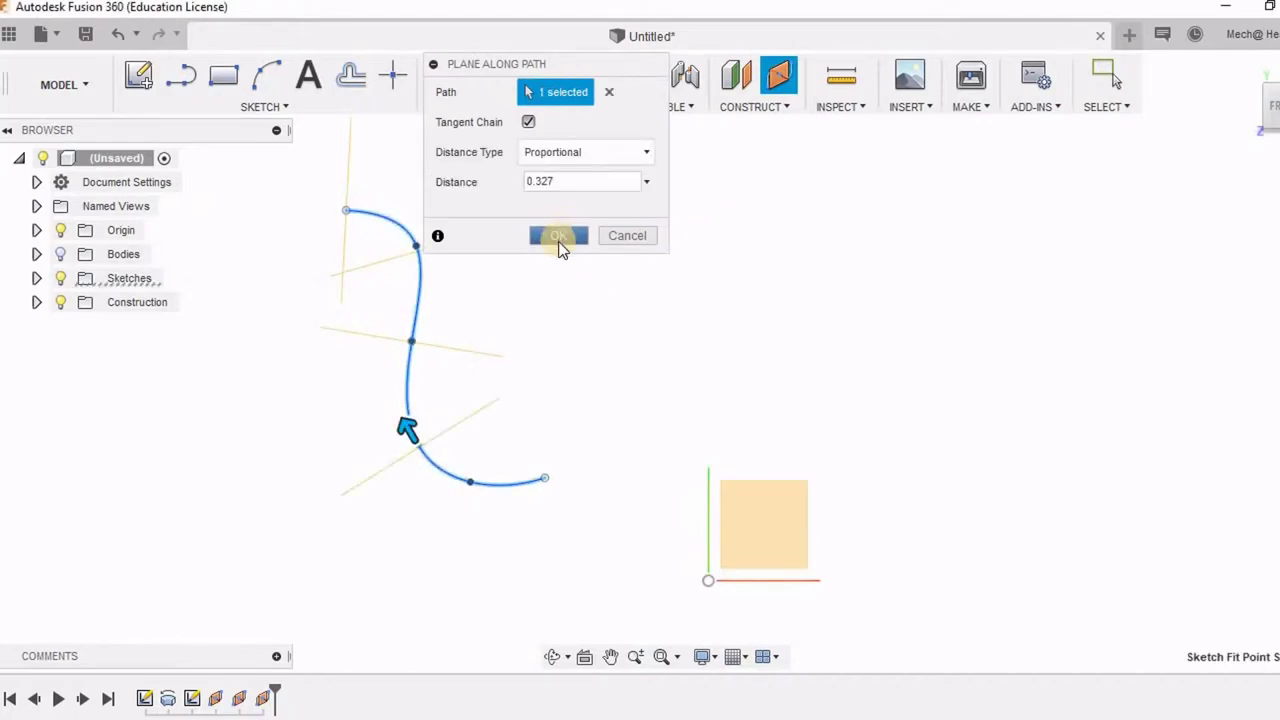
pyautogui.click(778, 77)
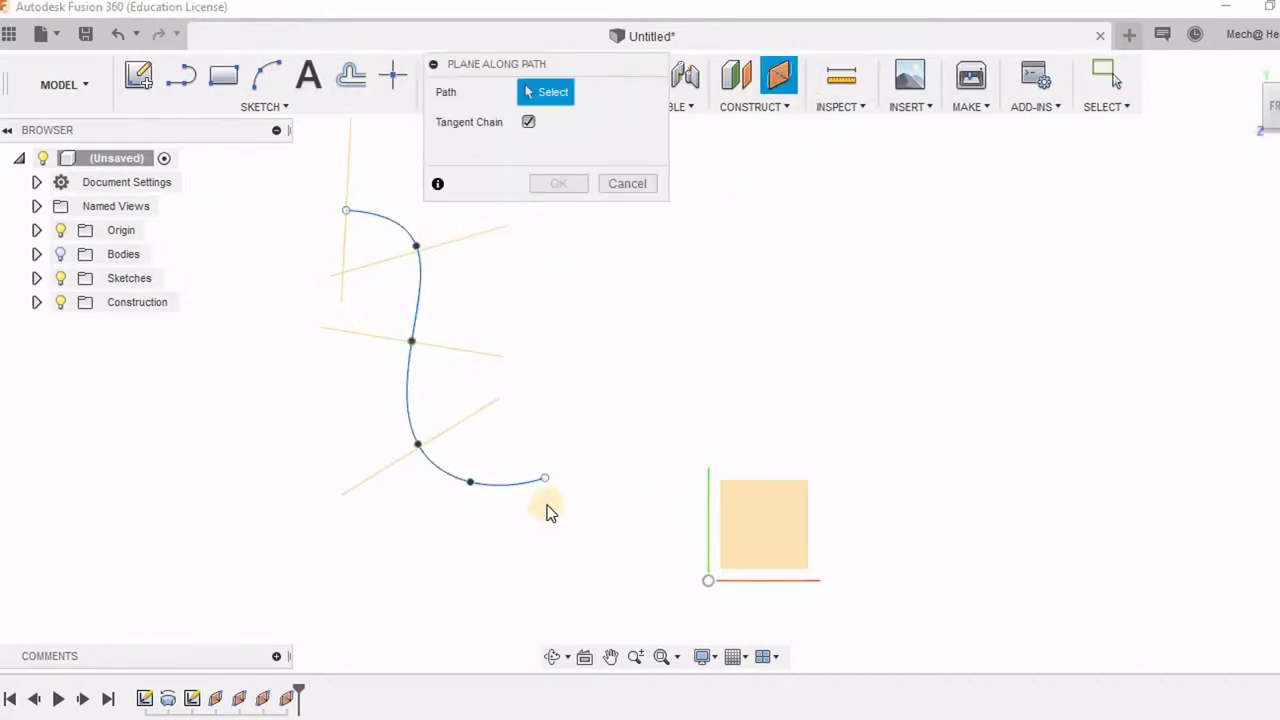
pyautogui.click(546, 482)
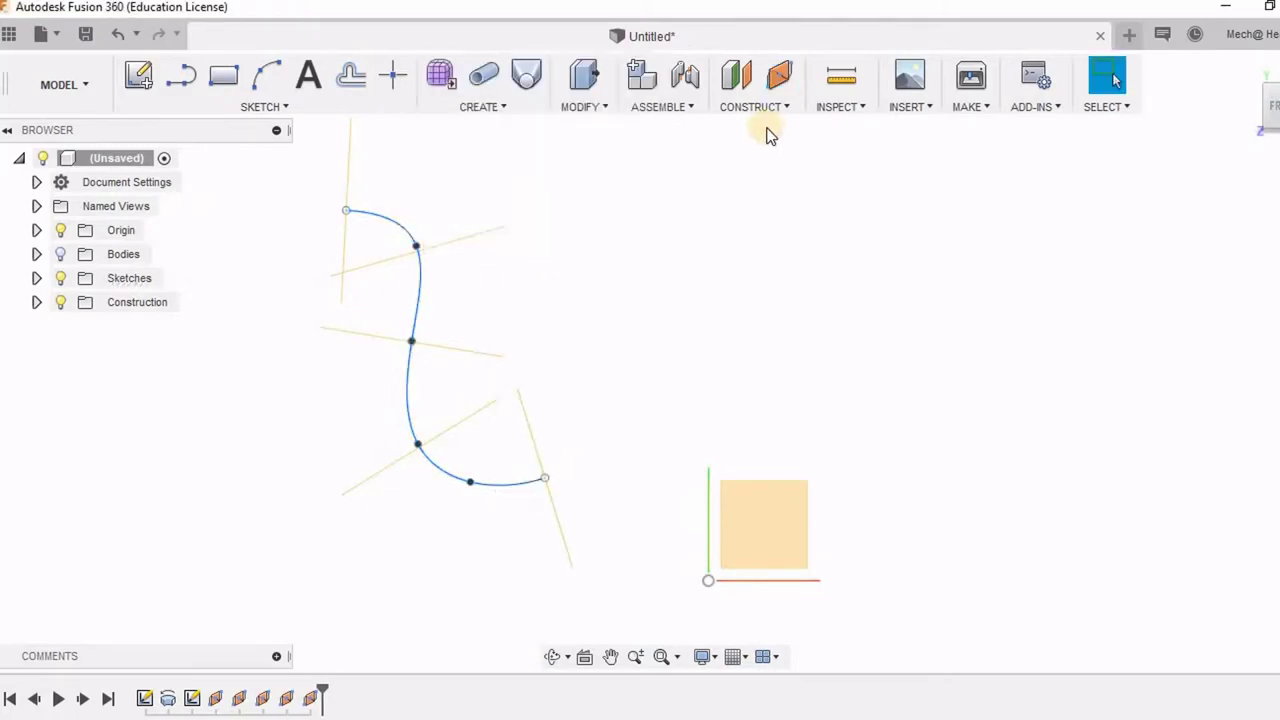
# Add a Plane Along Path at the spline's fit point between the lower bend and the lower inner end
pyautogui.click(776, 84)
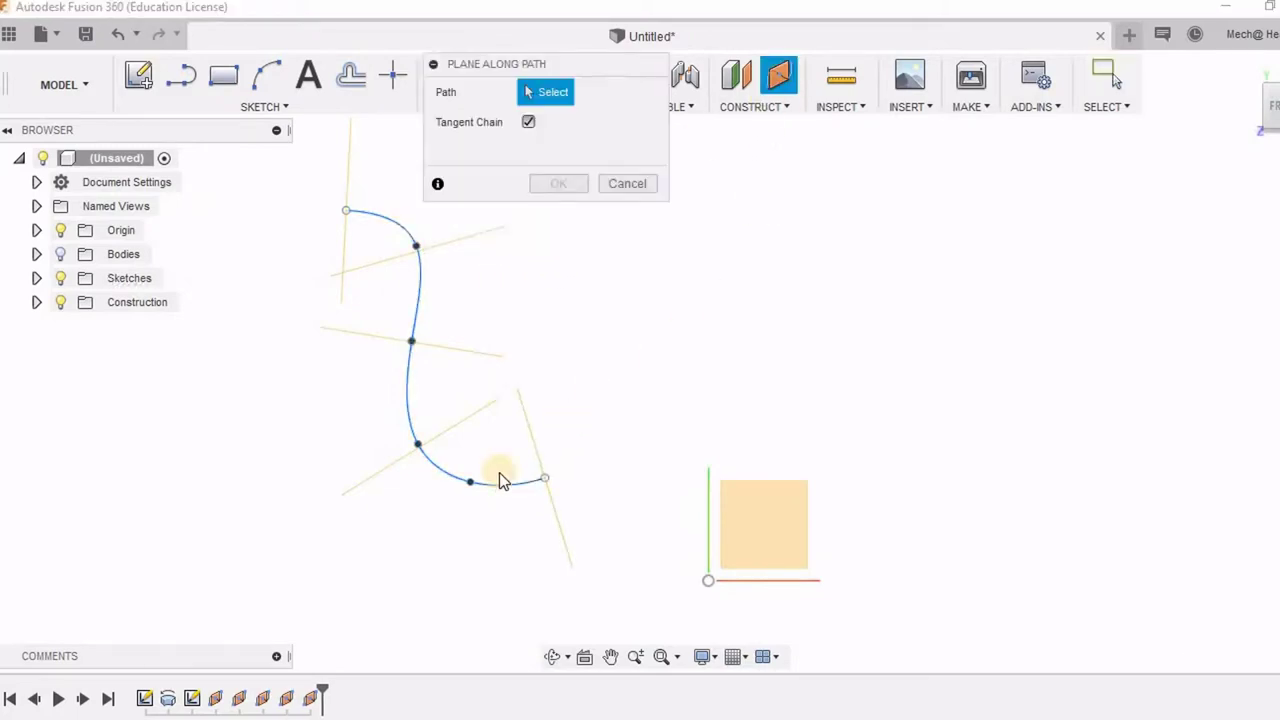
pyautogui.click(447, 497)
pyautogui.click(562, 240)
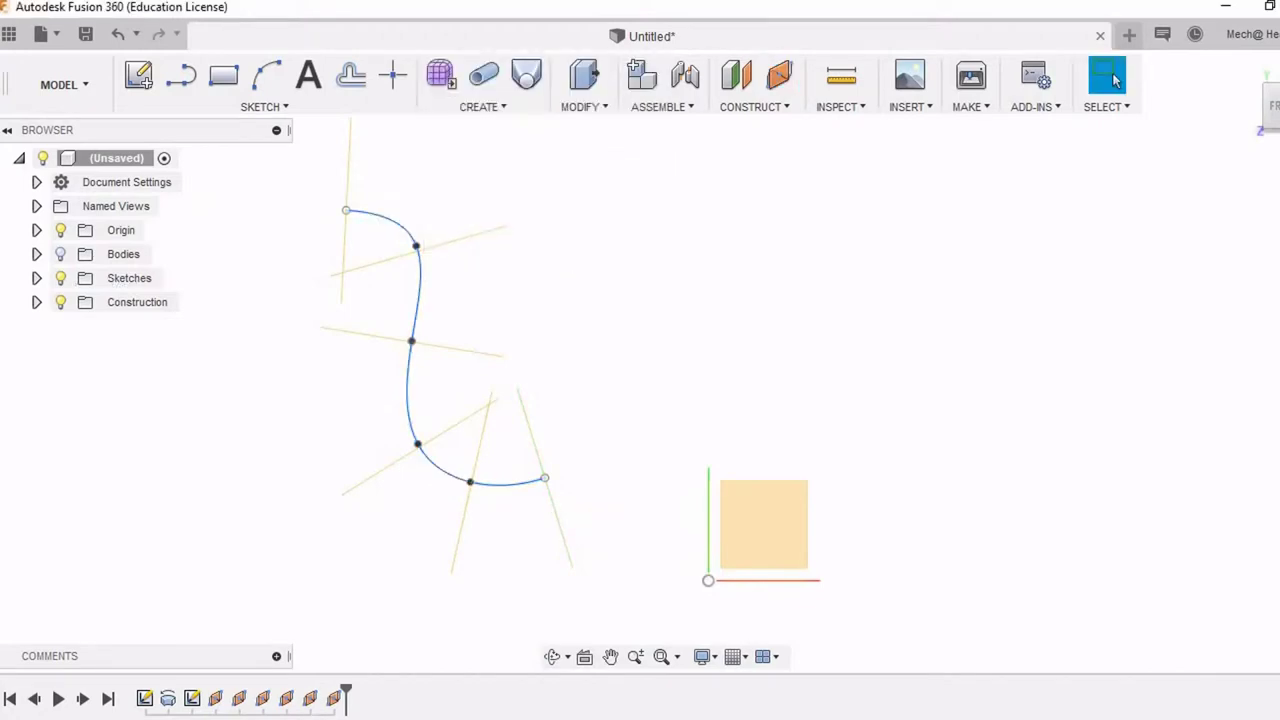
# Sketch a small circle centred on the spline's upper outer end, on the construction plane there, and finish the sketch
pyautogui.moveTo(590, 265)
pyautogui.keyDown('shift'); pyautogui.mouseDown(button='middle')
pyautogui.moveTo(534, 274)
pyautogui.moveTo(470, 230)
pyautogui.mouseUp(button='middle'); pyautogui.keyUp('shift')
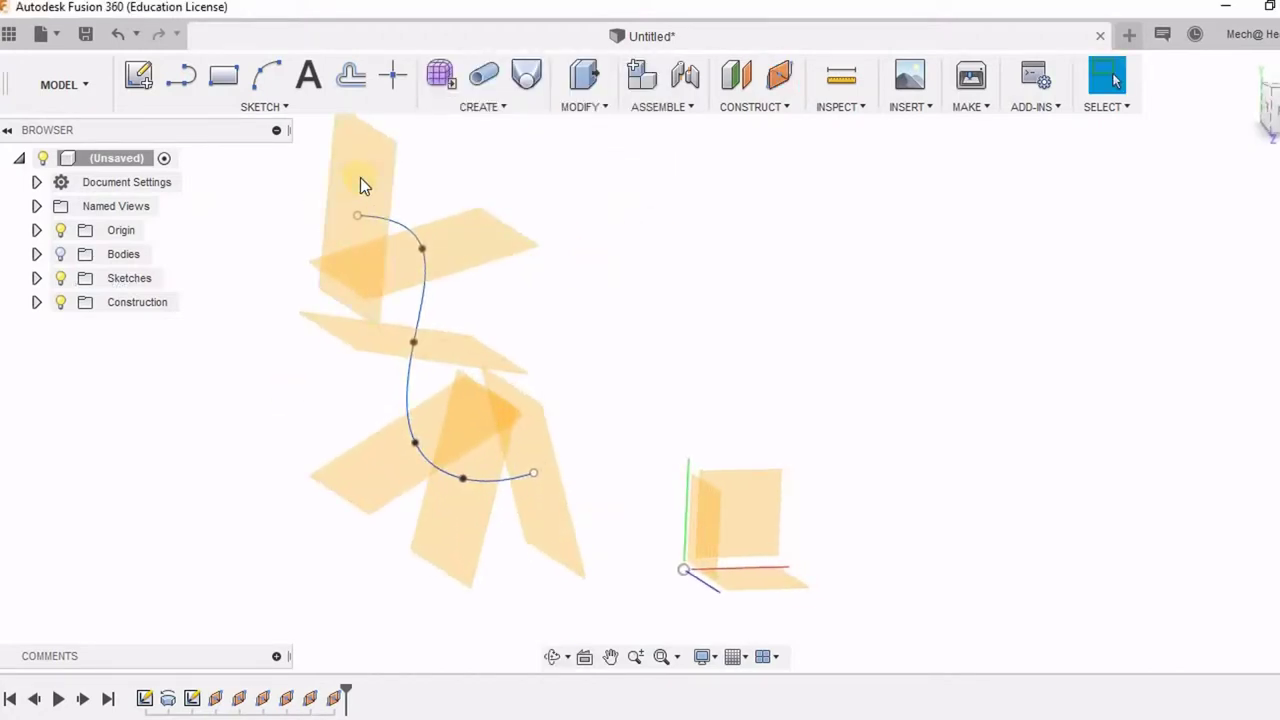
pyautogui.click(360, 190)
pyautogui.click(159, 93)
pyautogui.click(366, 212)
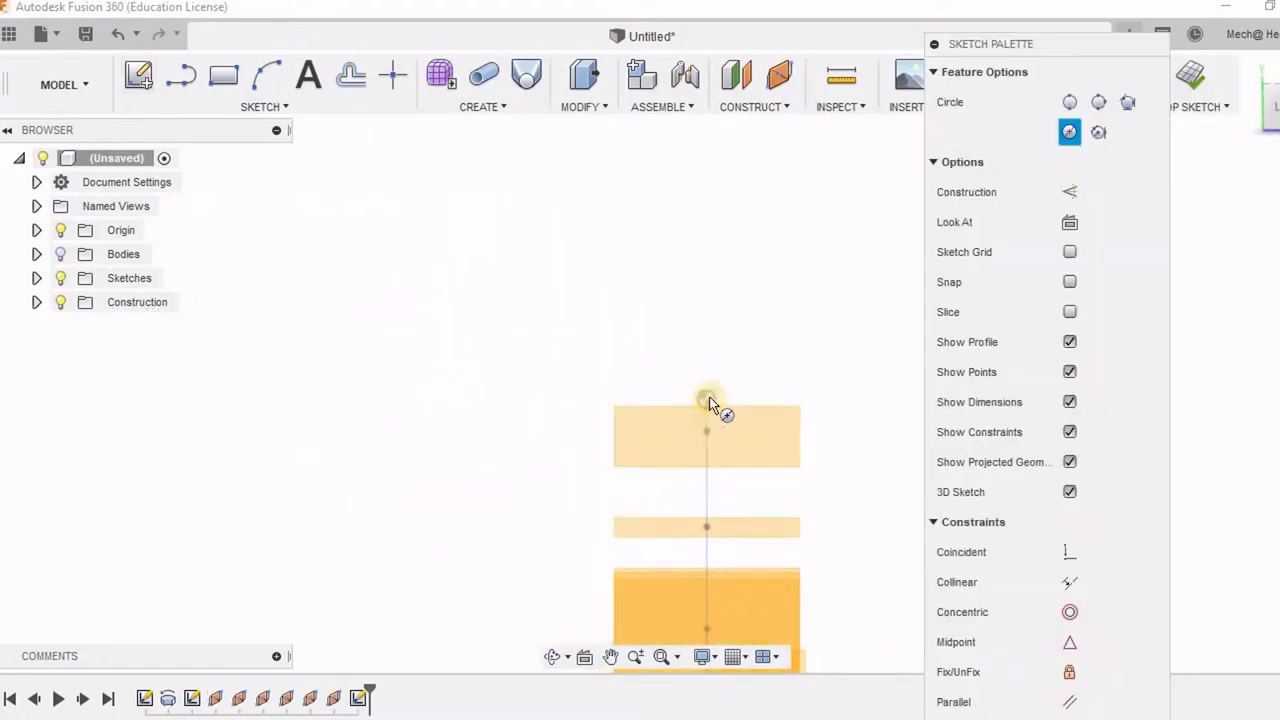
pyautogui.click(728, 378)
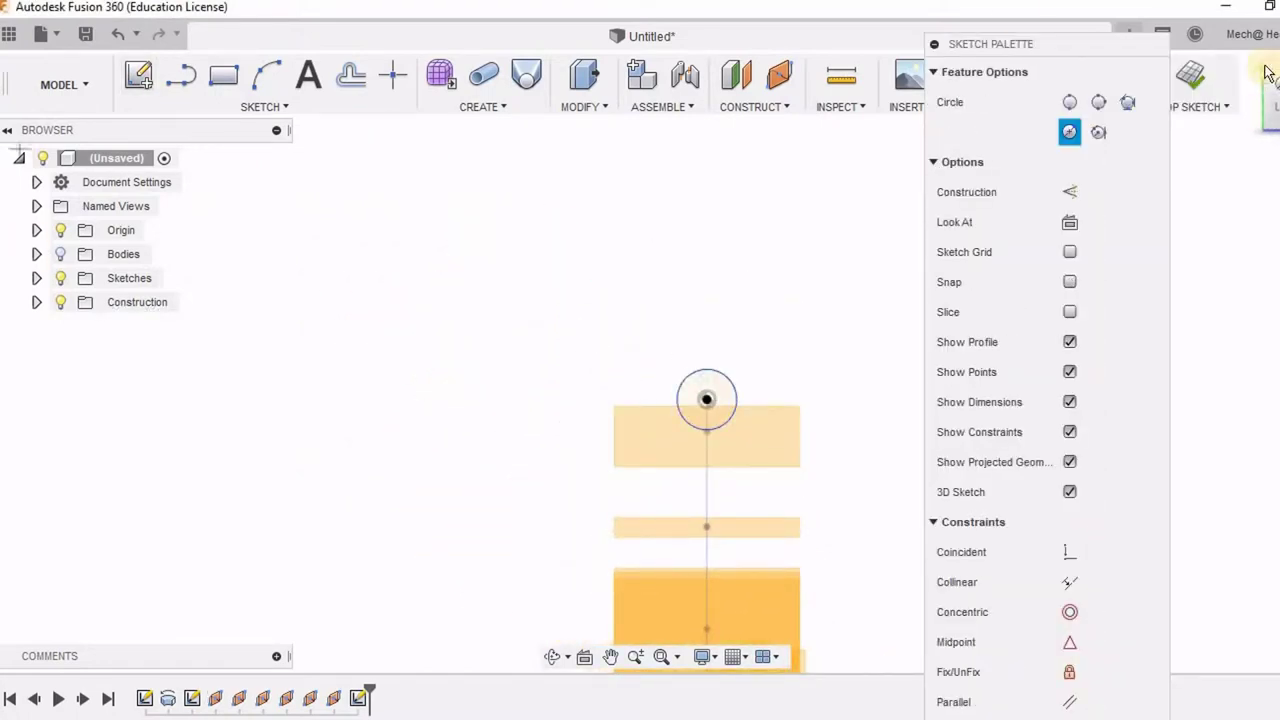
pyautogui.click(1189, 85)
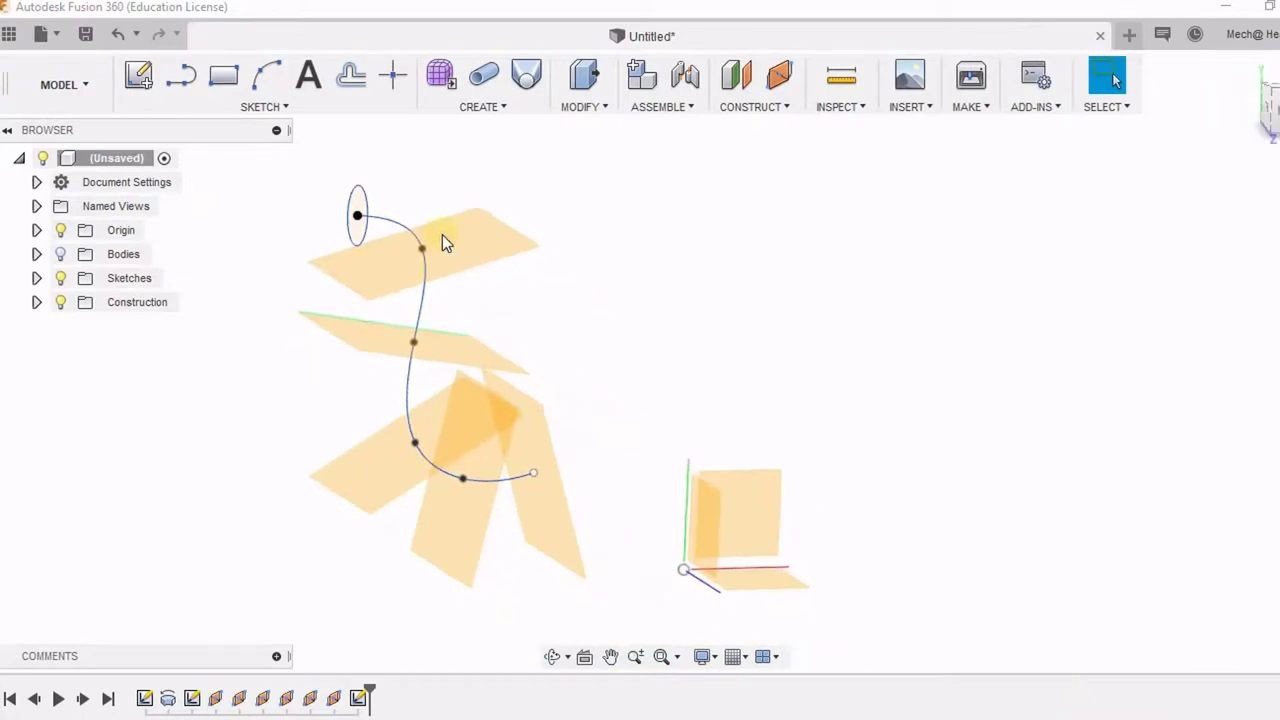
# Sketch a circle on the upper-bend construction plane, centred on the spline, slightly smaller than the circle at the outer end
pyautogui.click(140, 76)
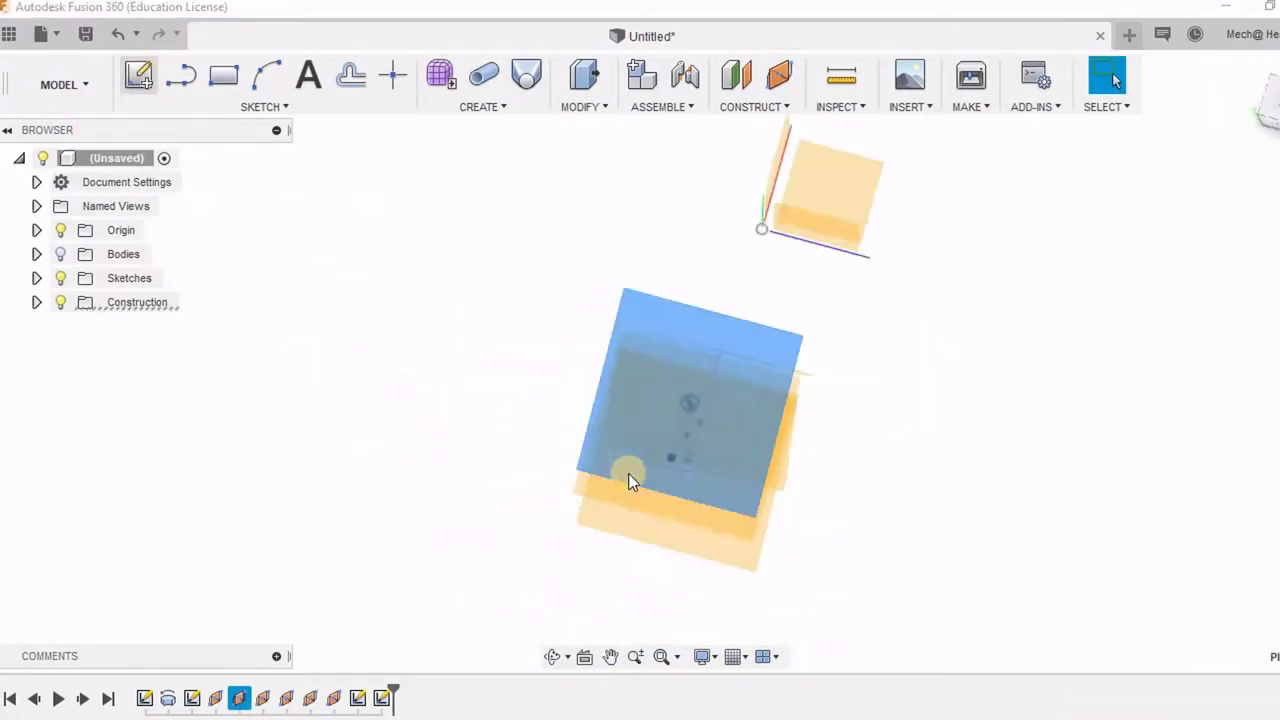
pyautogui.press('c')
pyautogui.click(707, 385)
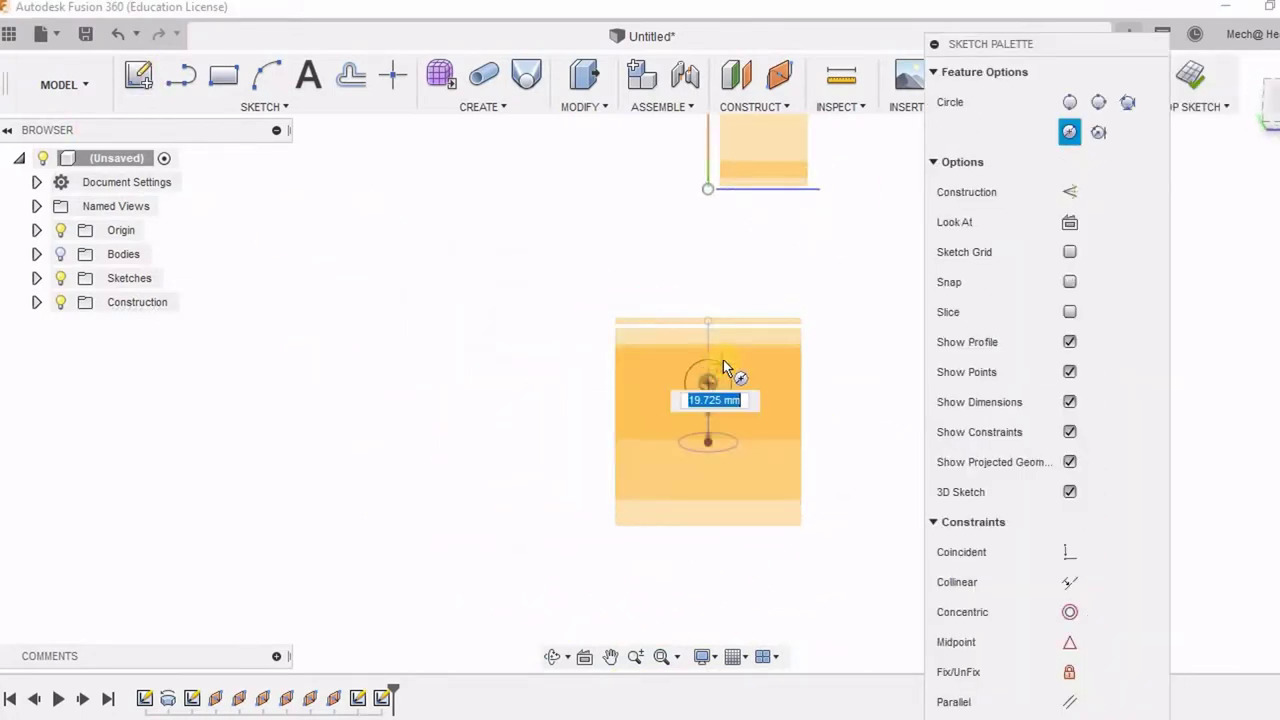
pyautogui.click(723, 360)
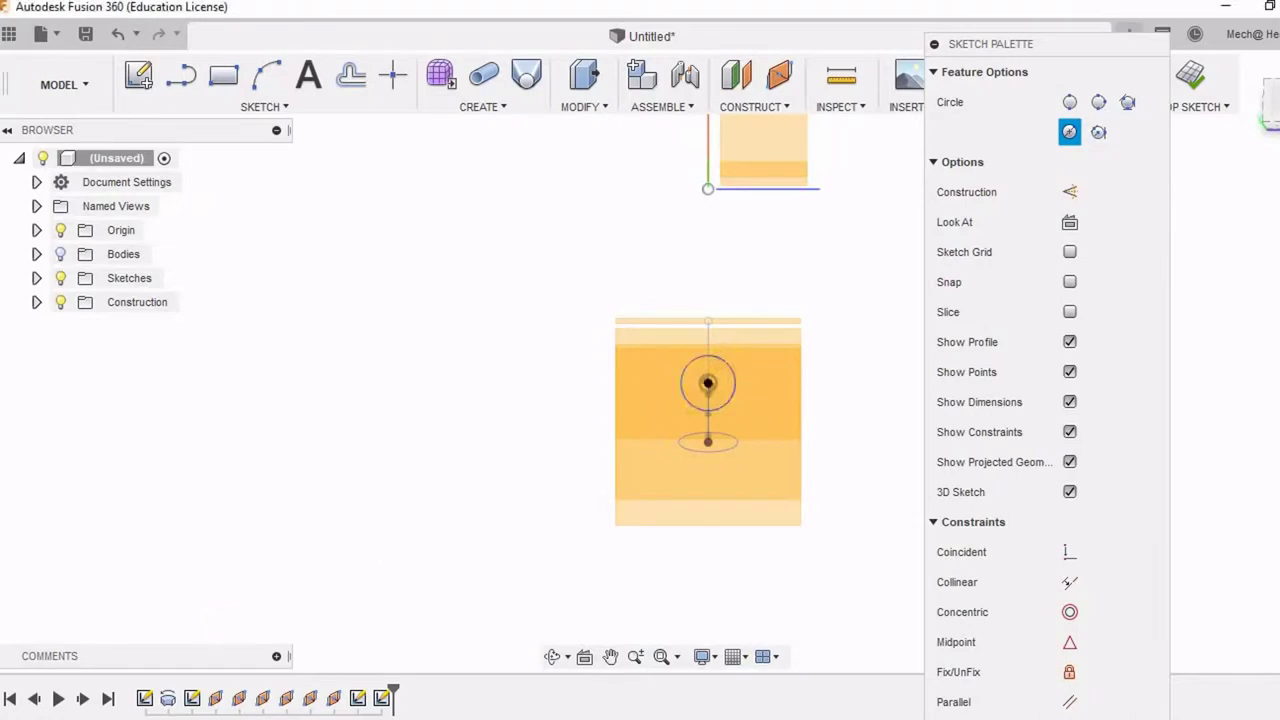
pyautogui.click(1192, 78)
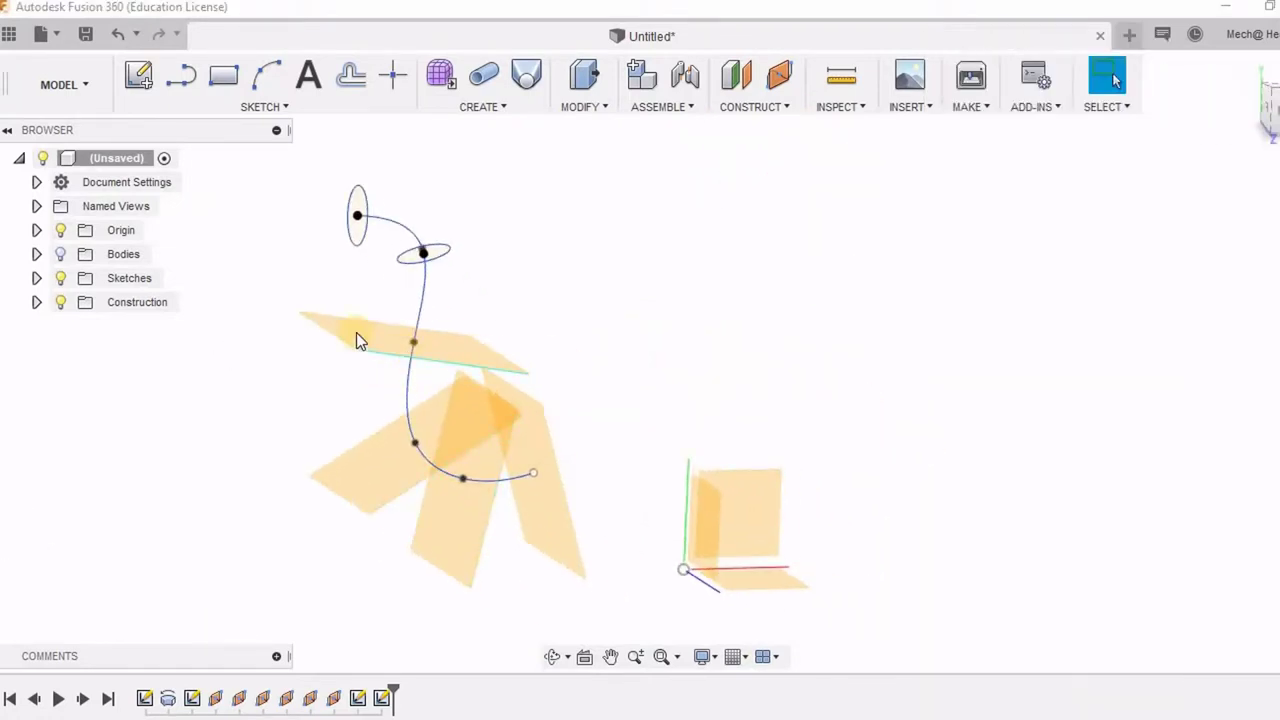
# Sketch a circle on the middle construction plane, centred on the spline and larger than the upper-bend circle
pyautogui.click(367, 334)
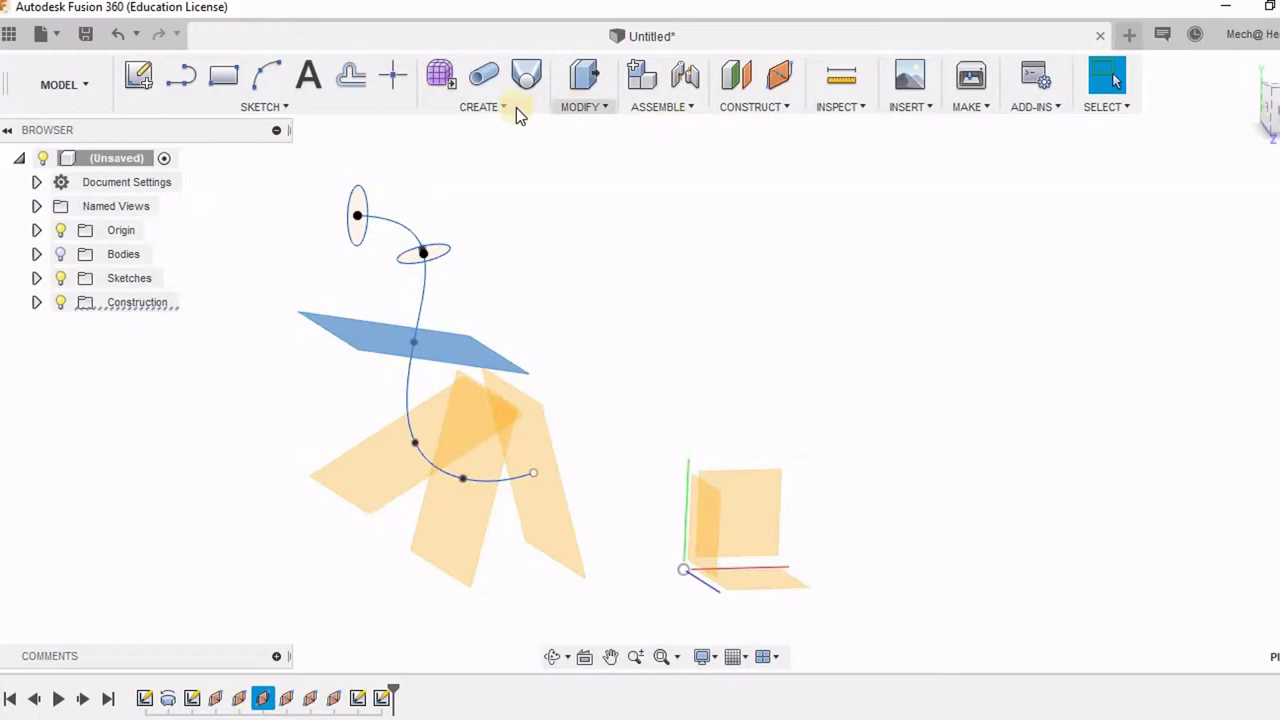
pyautogui.click(139, 78)
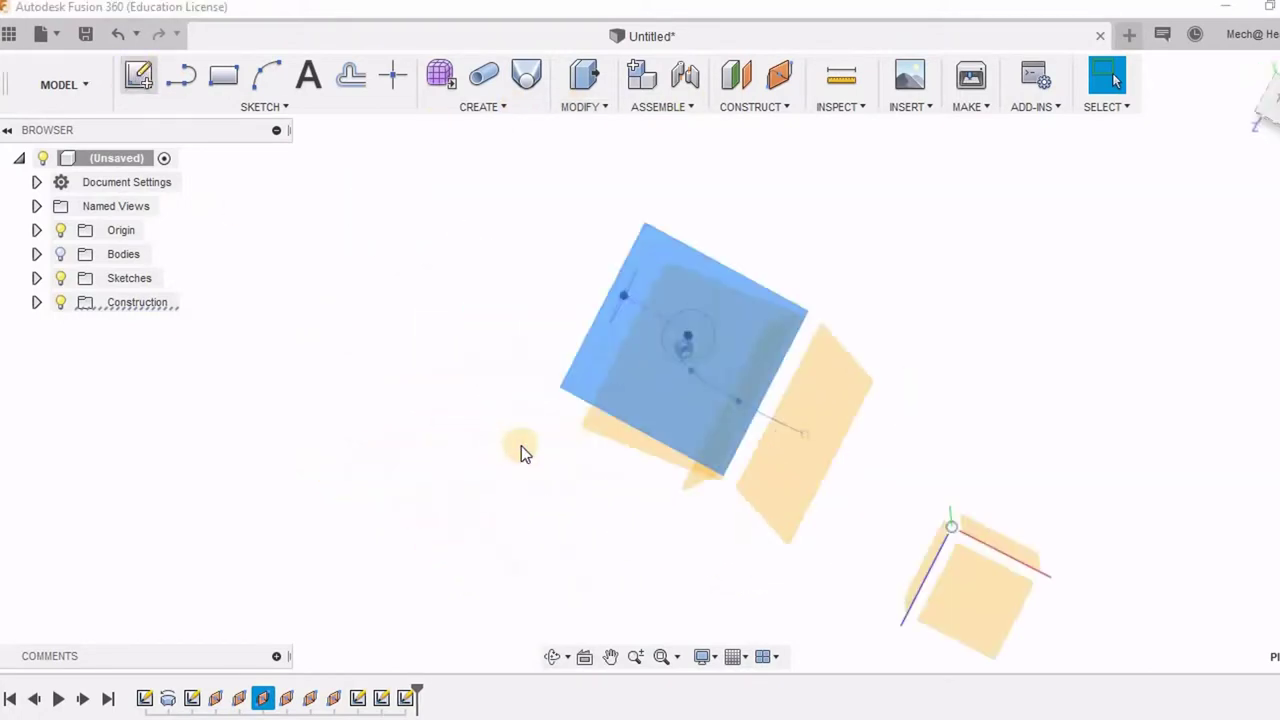
pyautogui.press('c')
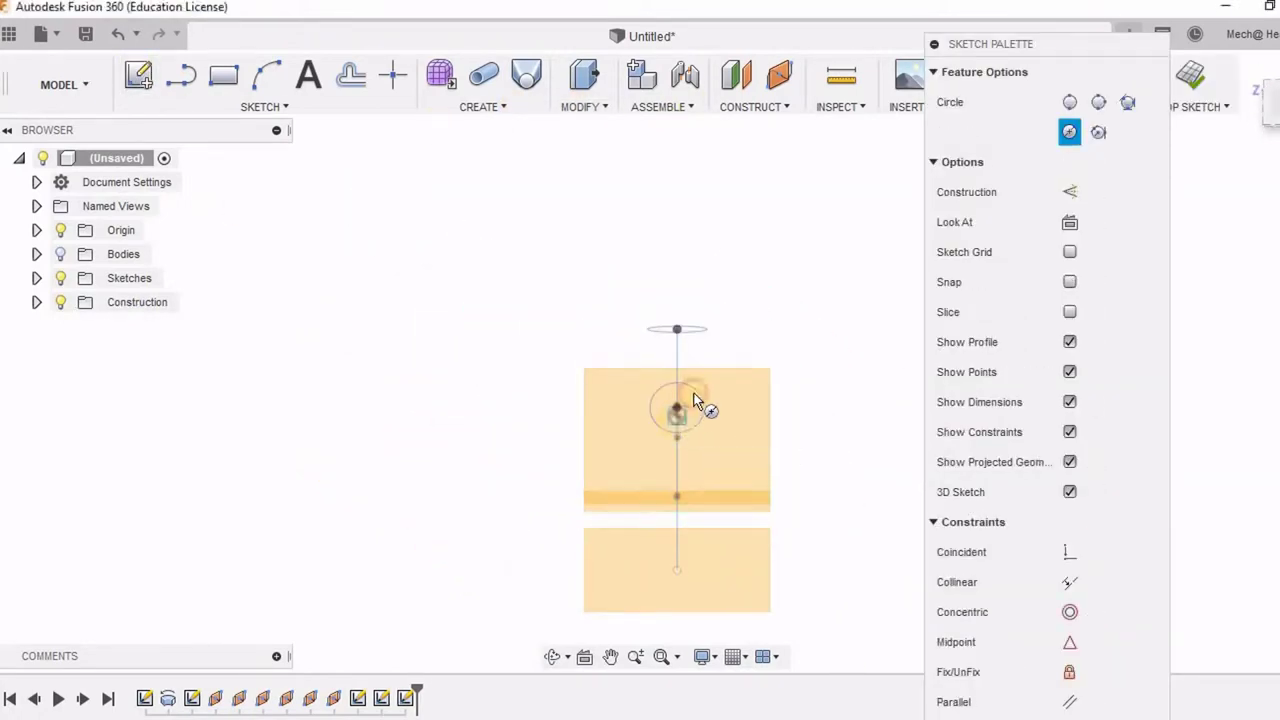
pyautogui.click(677, 414)
pyautogui.click(706, 382)
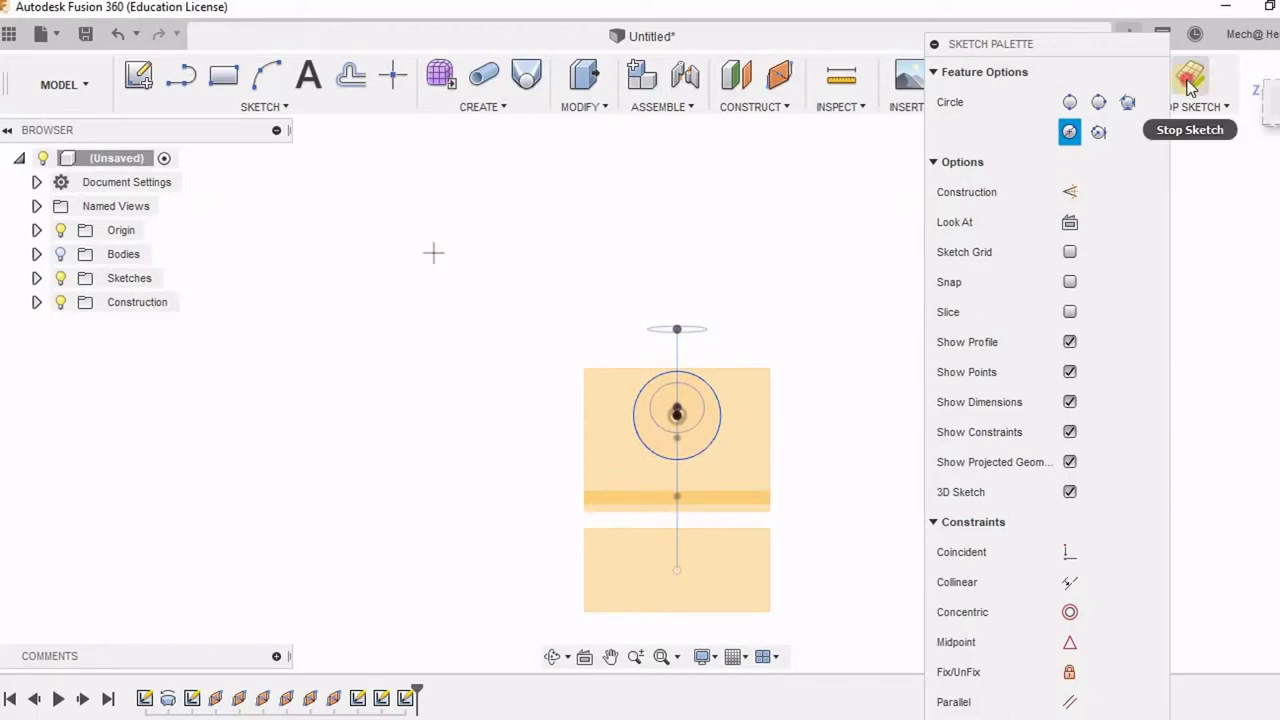
pyautogui.click(1195, 82)
# Sketch a circle on the lower-bend construction plane, centred on the spline and slightly larger than the middle circle
pyautogui.click(429, 448)
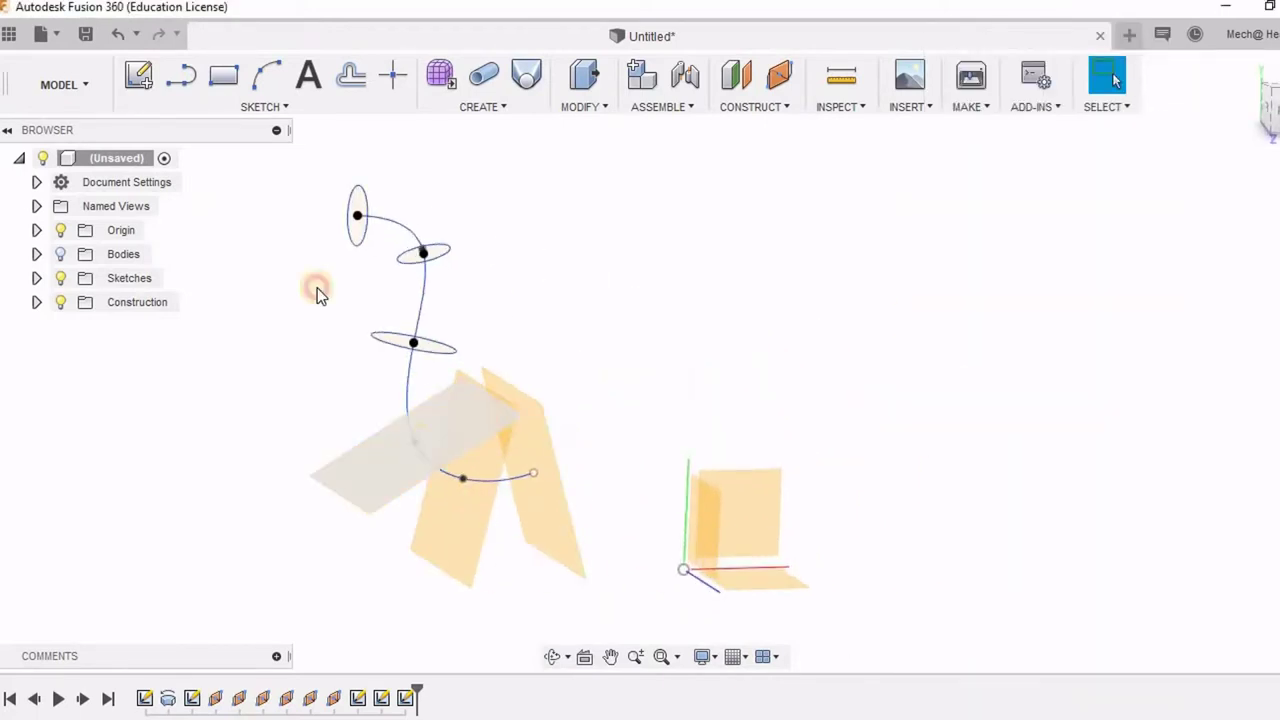
pyautogui.click(138, 78)
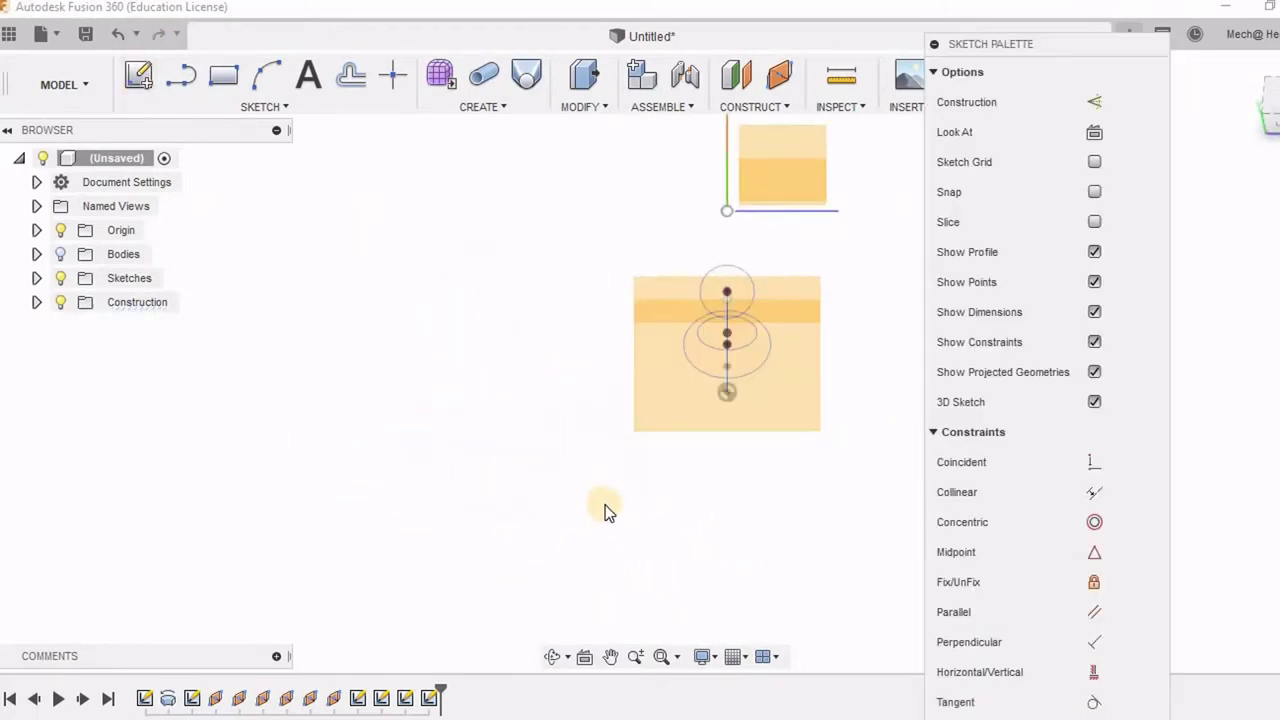
pyautogui.press('c')
pyautogui.click(726, 392)
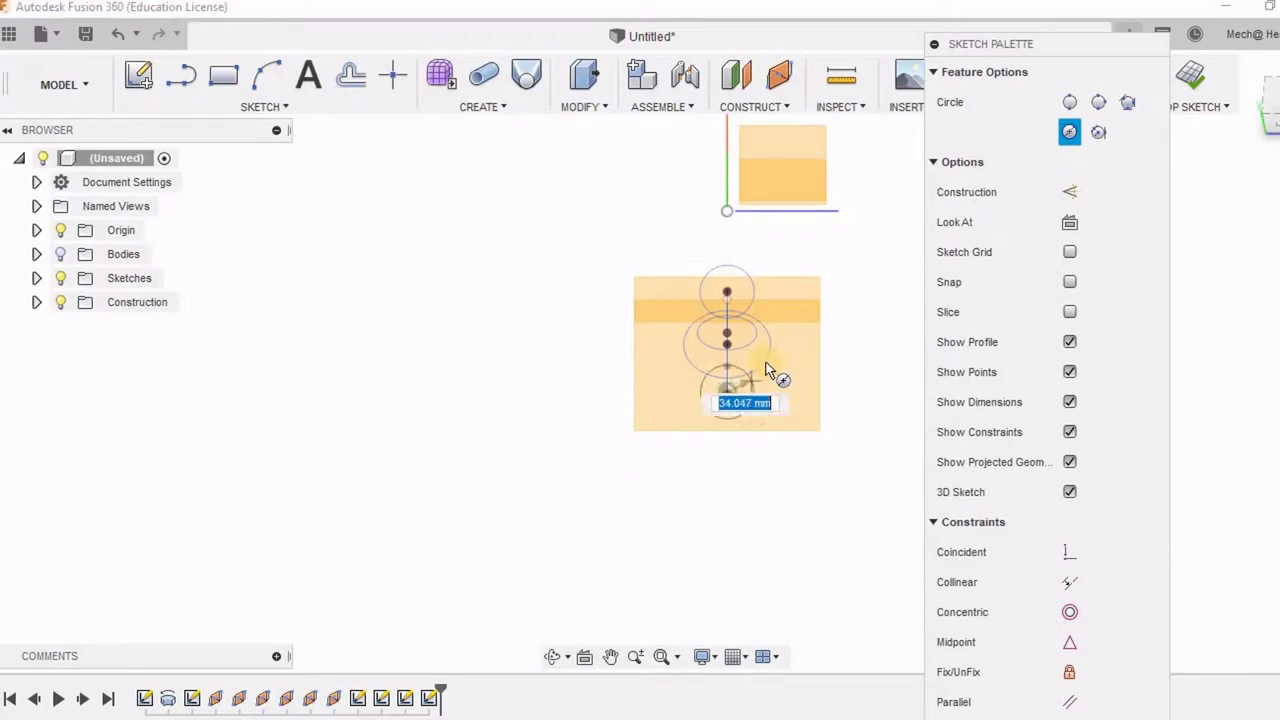
pyautogui.click(765, 363)
pyautogui.click(1176, 135)
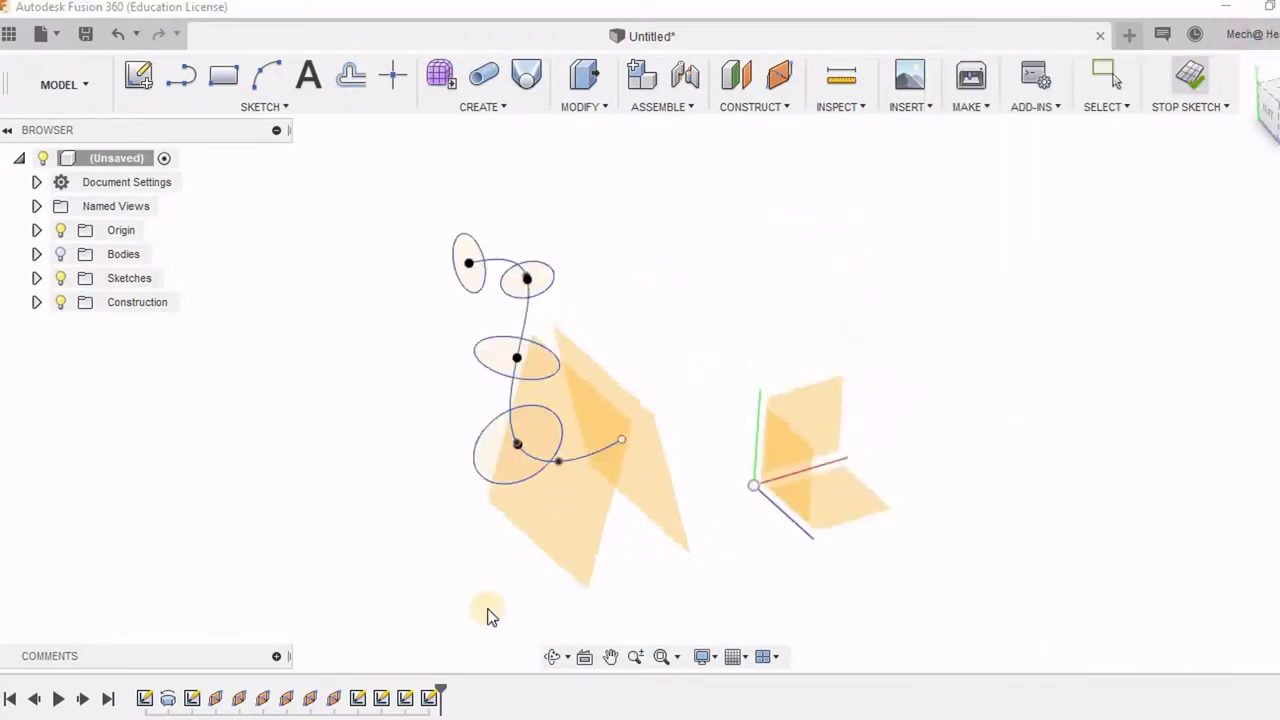
# Sketch a larger circle on the plane between the lower bend and the inner end, centred on the spline
pyautogui.click(460, 539)
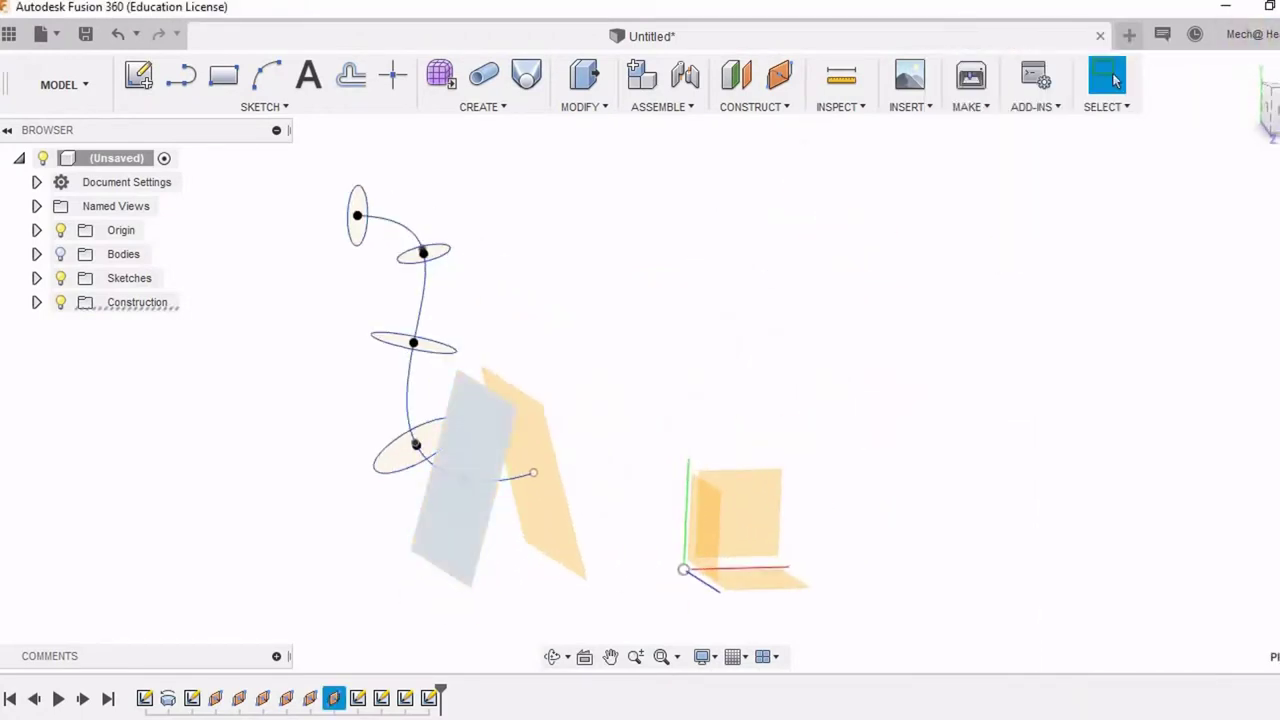
pyautogui.click(138, 76)
pyautogui.press('c')
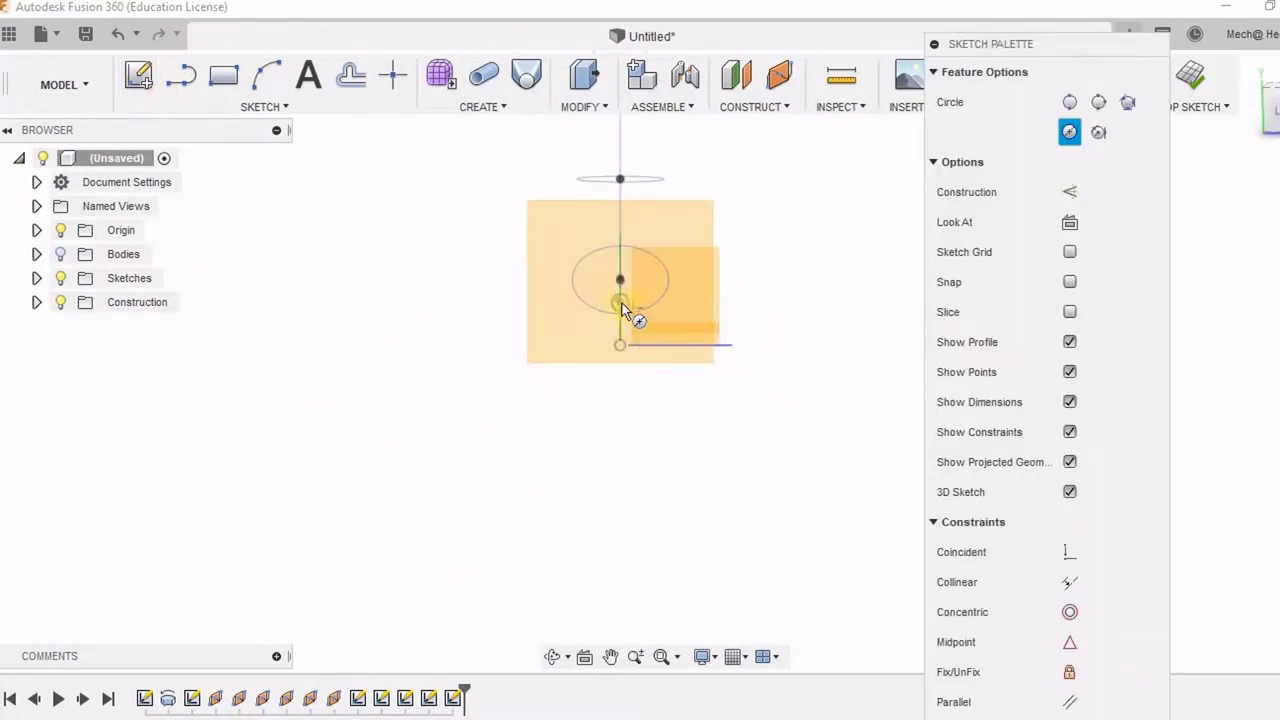
pyautogui.click(621, 303)
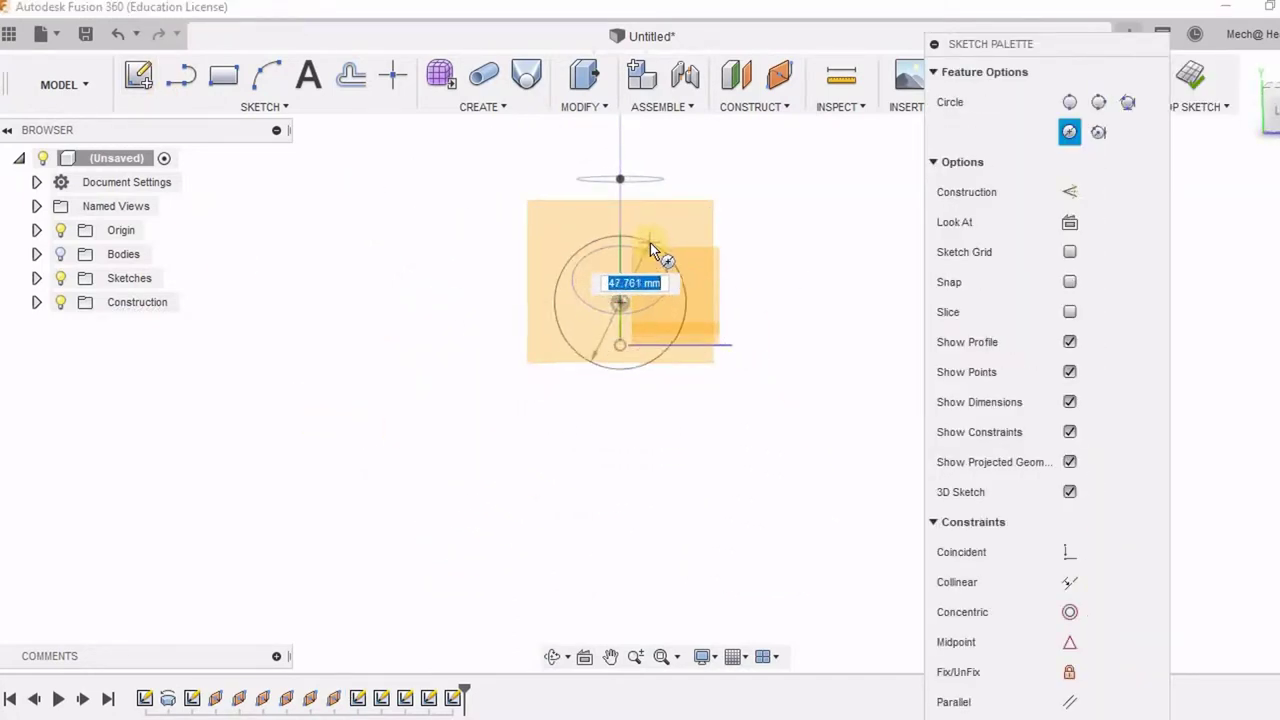
pyautogui.click(650, 242)
pyautogui.click(1192, 78)
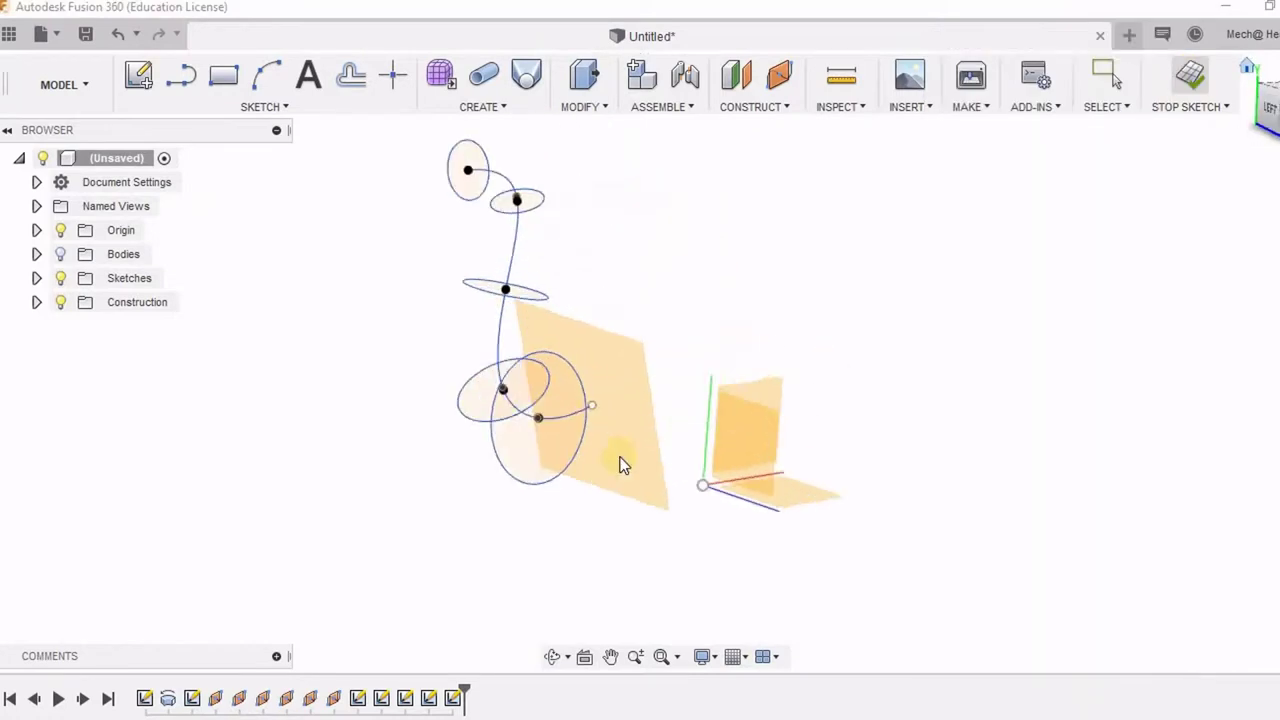
# Sketch a large circle on the construction plane at the spline's lower inner end, centred on the endpoint
pyautogui.click(138, 76)
pyautogui.click(486, 491)
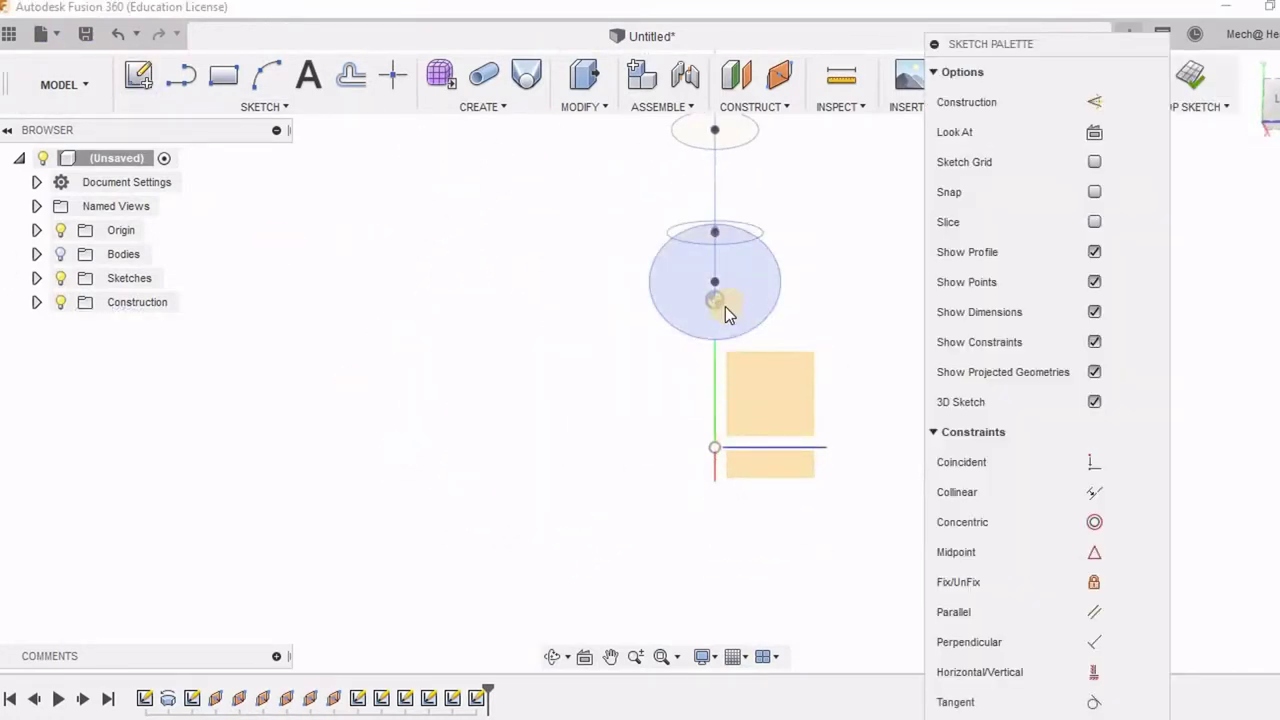
pyautogui.press('c')
pyautogui.click(714, 298)
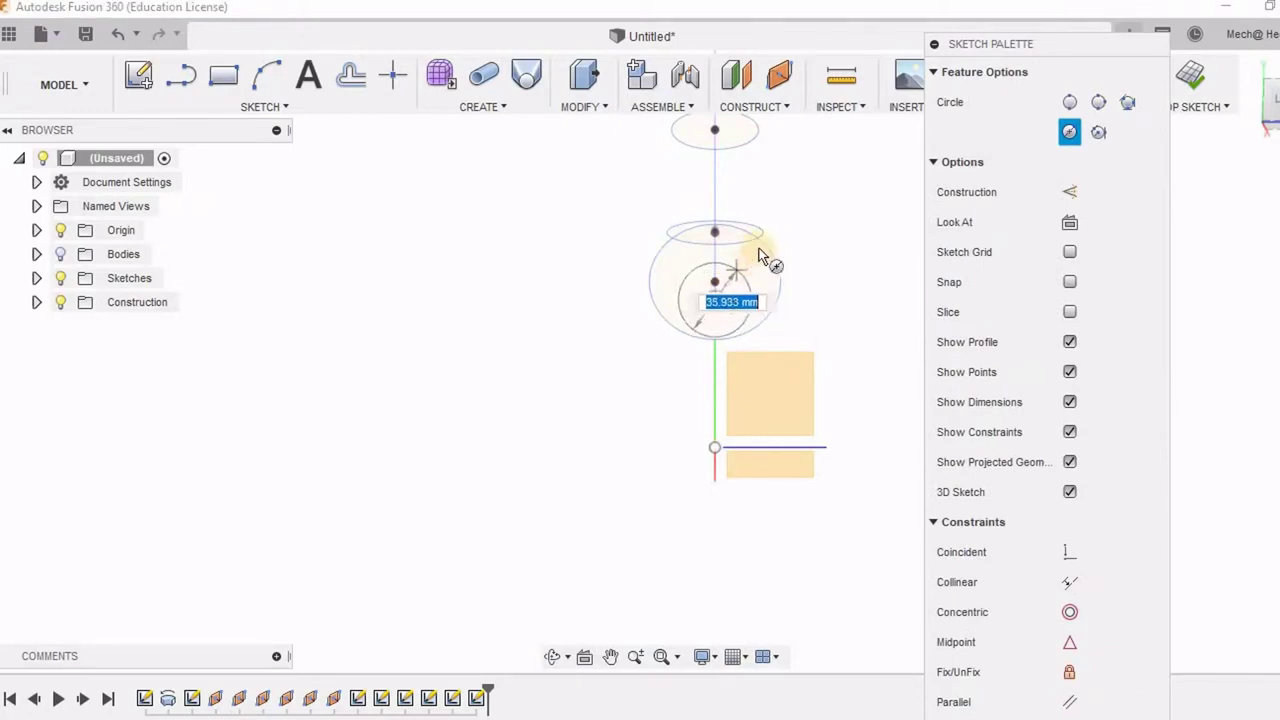
pyautogui.click(766, 253)
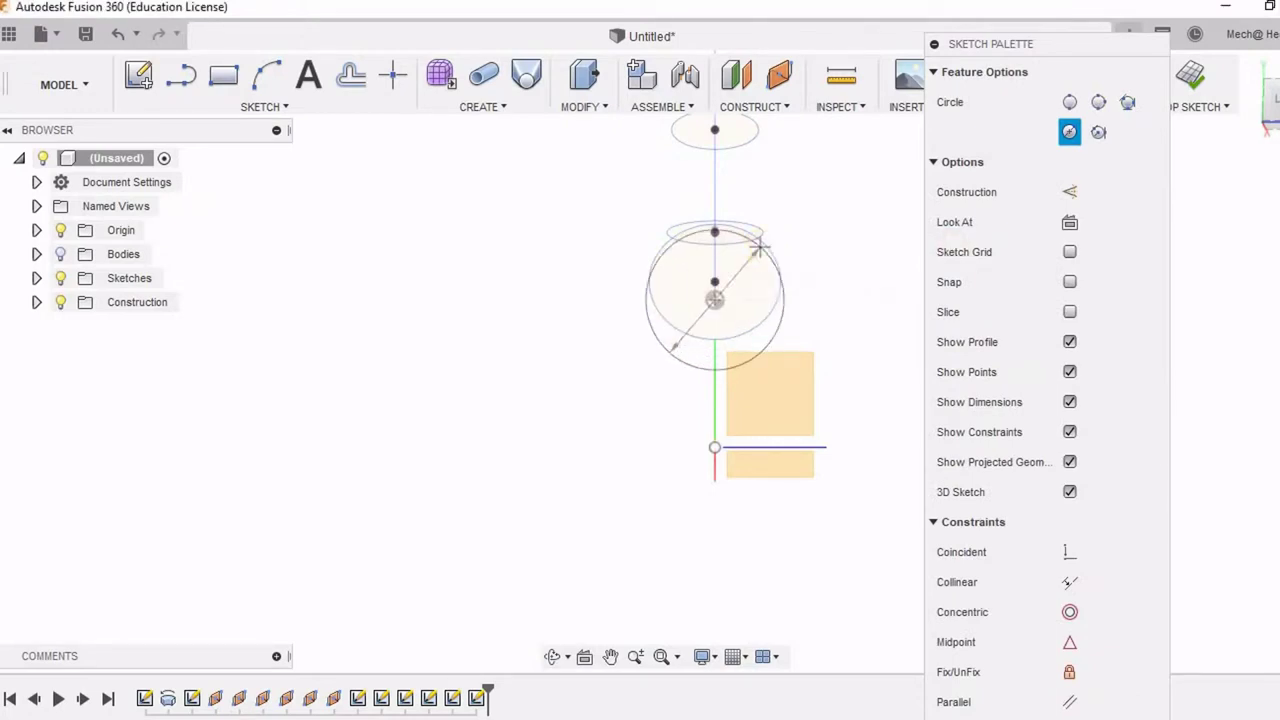
pyautogui.click(1192, 76)
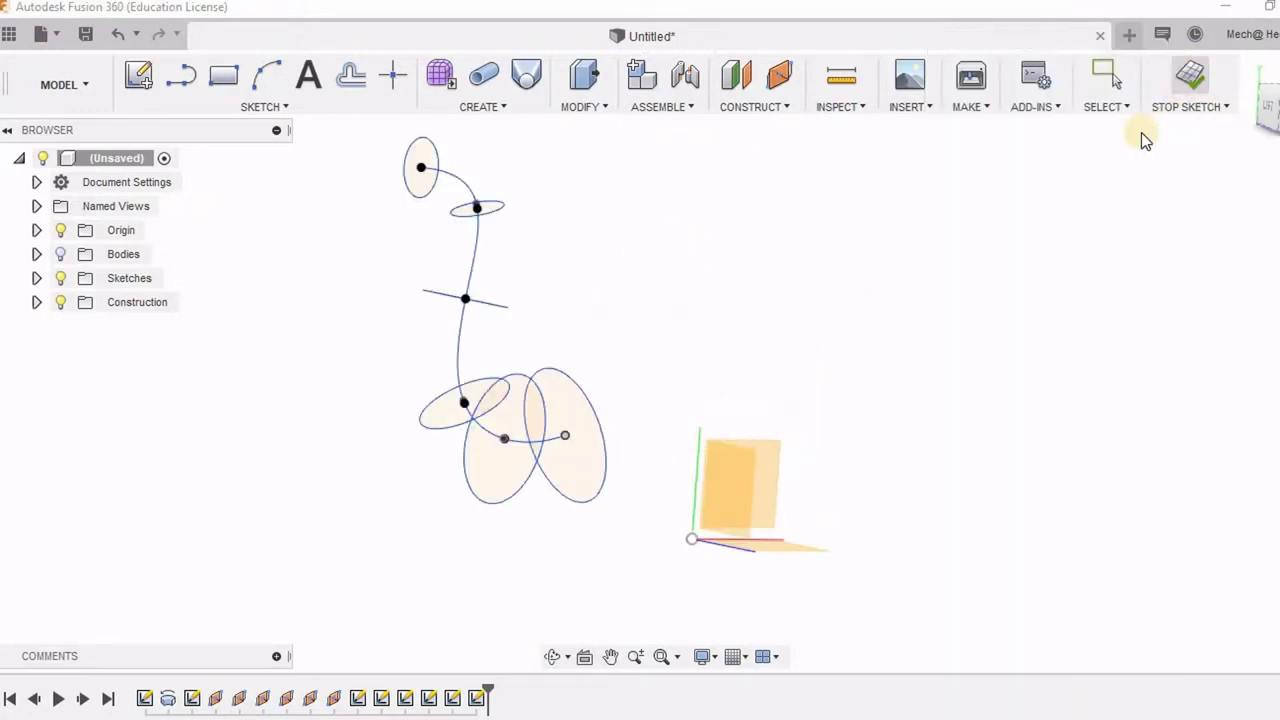
# Show the vase body to check how the spout circles sit against it, and hide it again
pyautogui.click(60, 254)
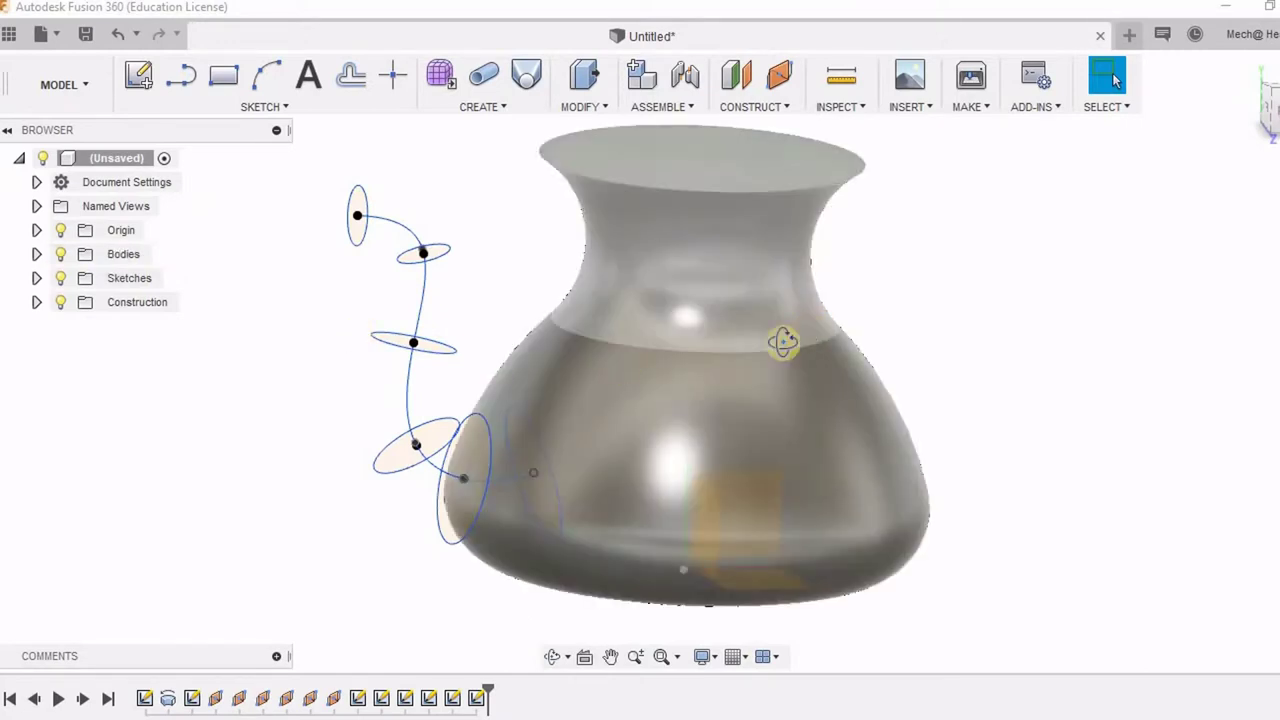
pyautogui.moveTo(783, 343)
pyautogui.keyDown('shift'); pyautogui.mouseDown(button='middle')
pyautogui.moveTo(737, 323)
pyautogui.moveTo(760, 340)
pyautogui.moveTo(808, 314)
pyautogui.moveTo(794, 326)
pyautogui.mouseUp(button='middle'); pyautogui.keyUp('shift')
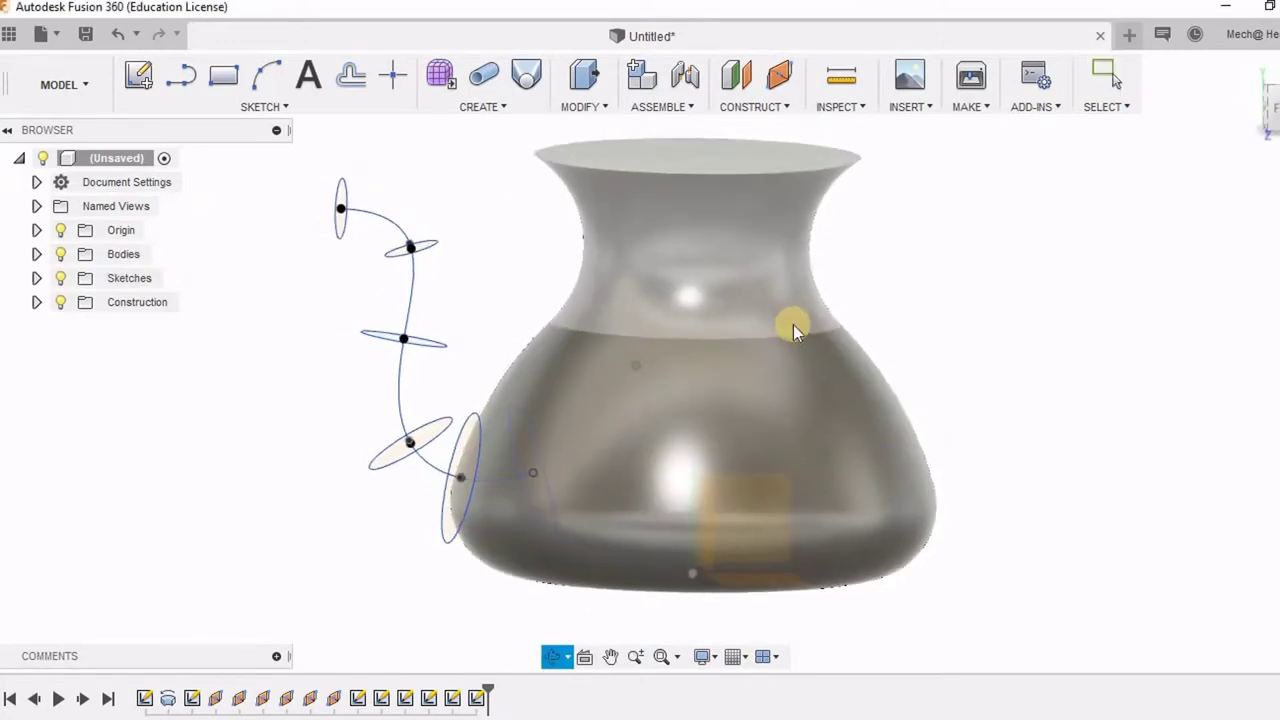
pyautogui.click(61, 255)
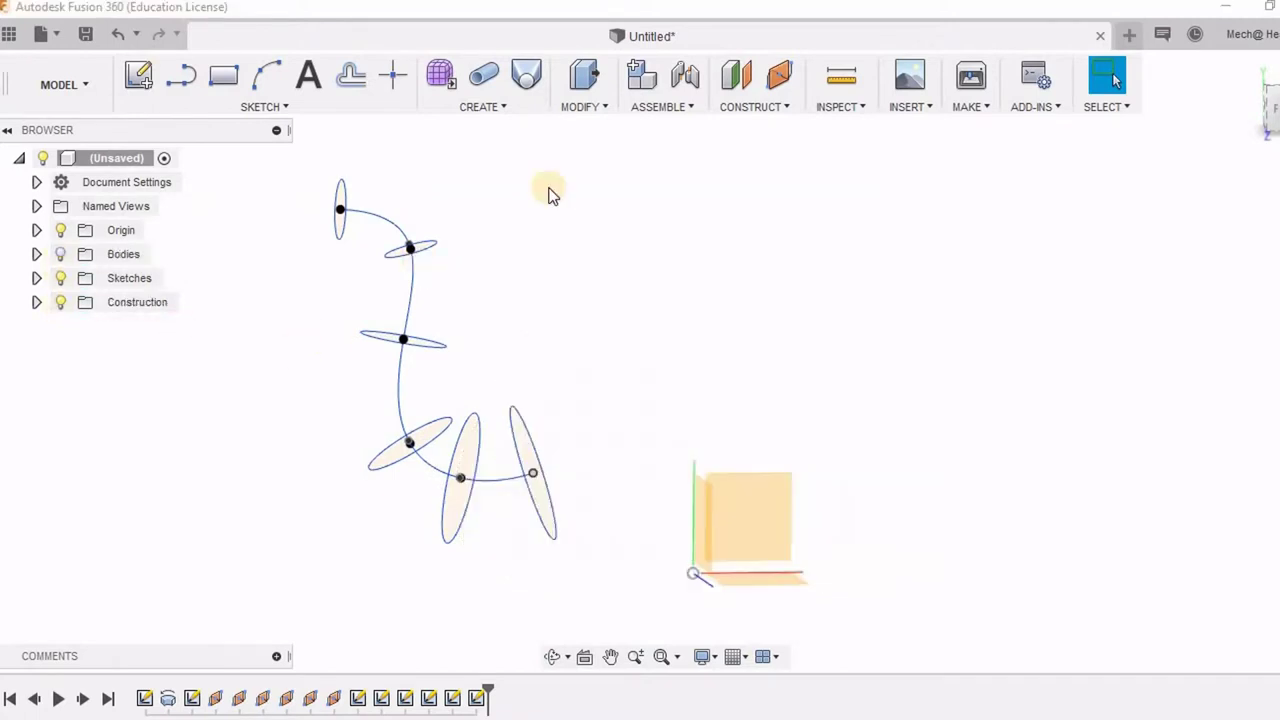
# Start a loft and select the six spout circles as profiles, in order from the upper tip to the lower inner end
pyautogui.click(526, 78)
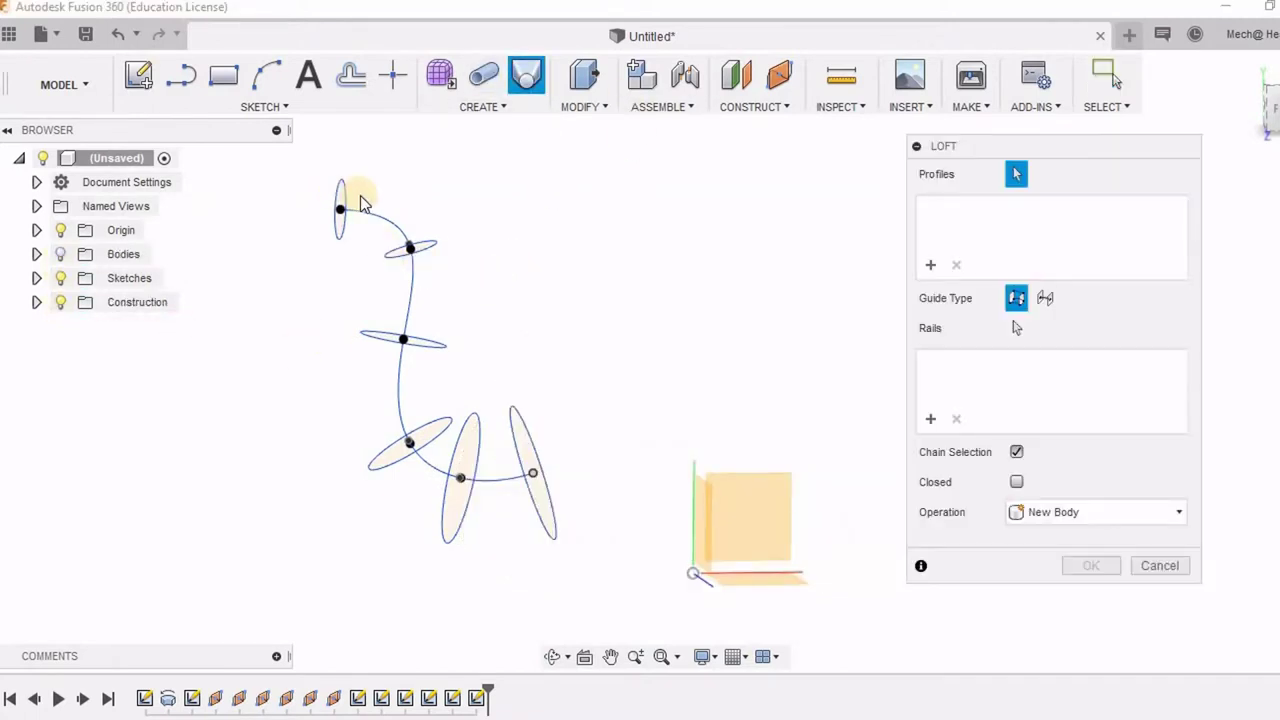
pyautogui.scroll(3, 362, 204)
pyautogui.click(333, 225)
pyautogui.click(505, 352)
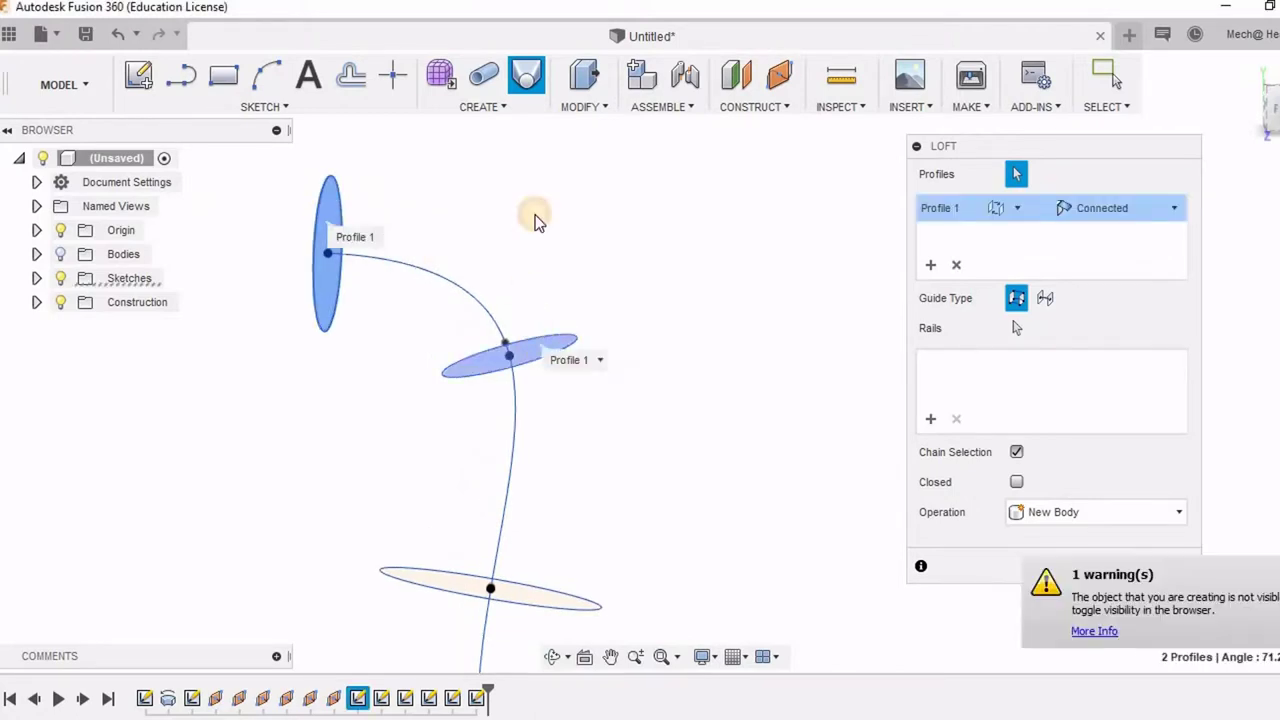
pyautogui.keyDown('shift'); pyautogui.moveTo(586, 337); pyautogui.dragTo(543, 423, button='middle'); pyautogui.keyUp('shift')
pyautogui.click(543, 425)
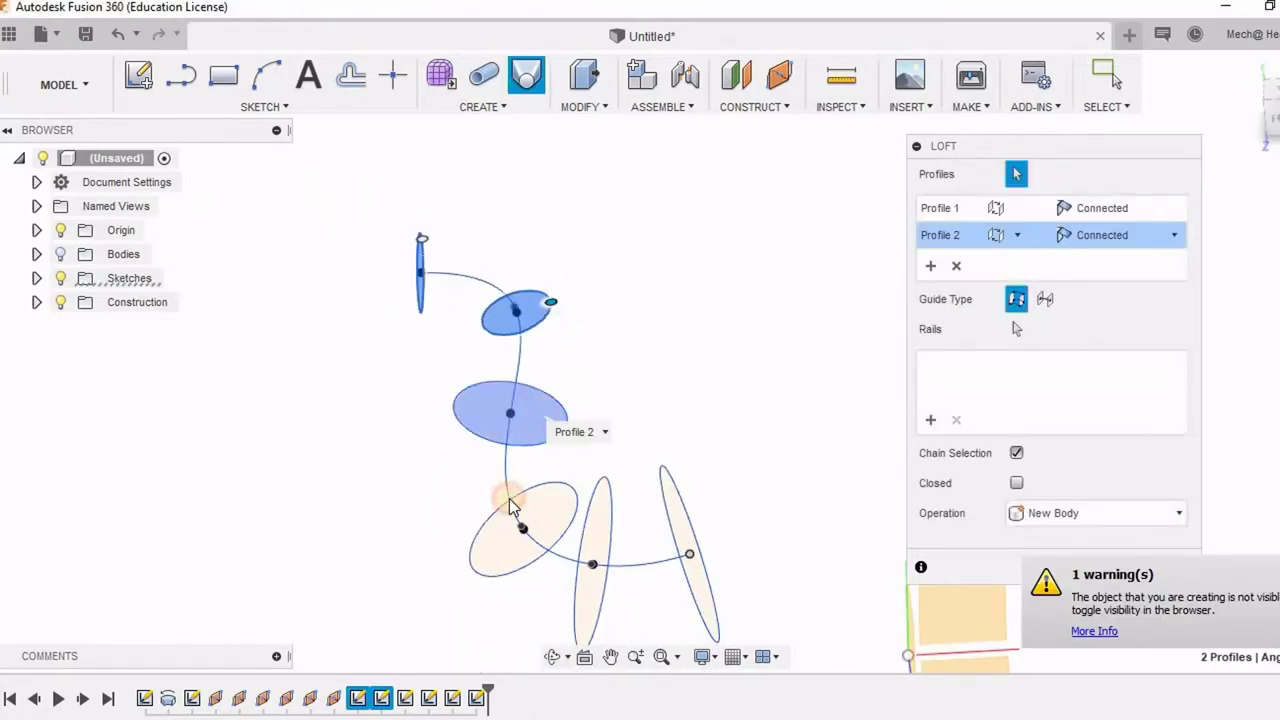
pyautogui.click(545, 505)
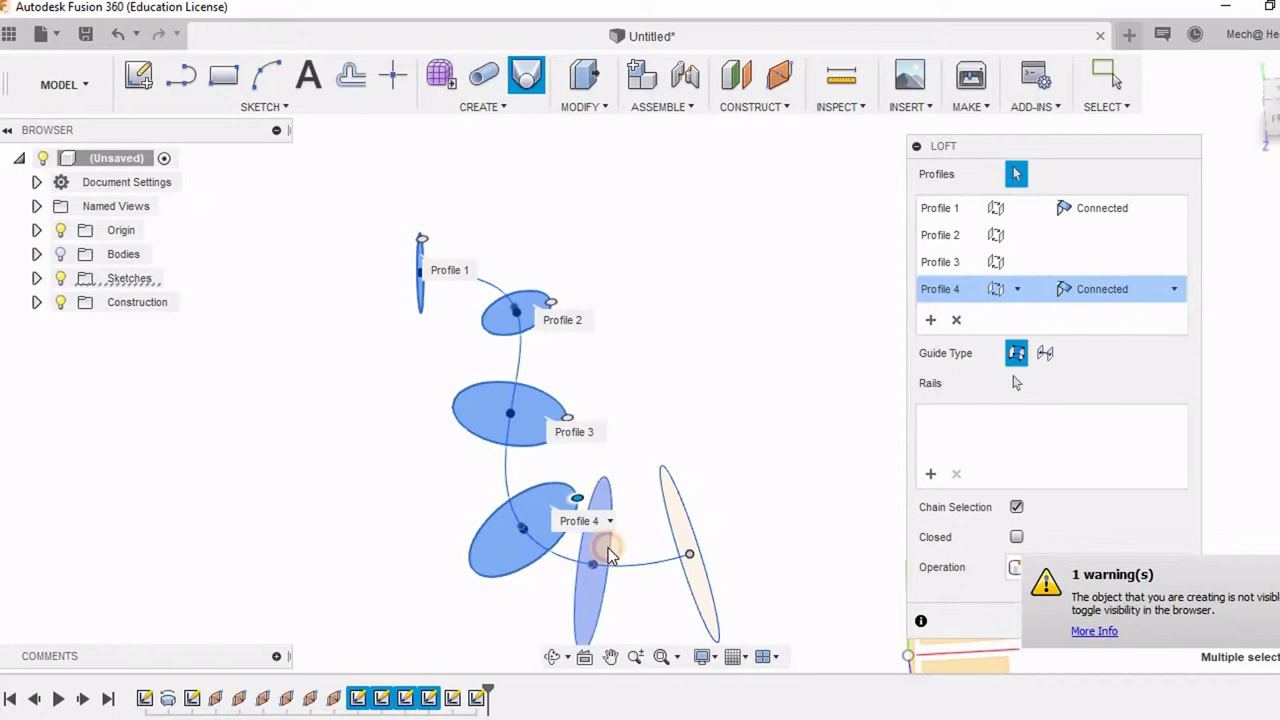
pyautogui.click(606, 550)
pyautogui.click(640, 488)
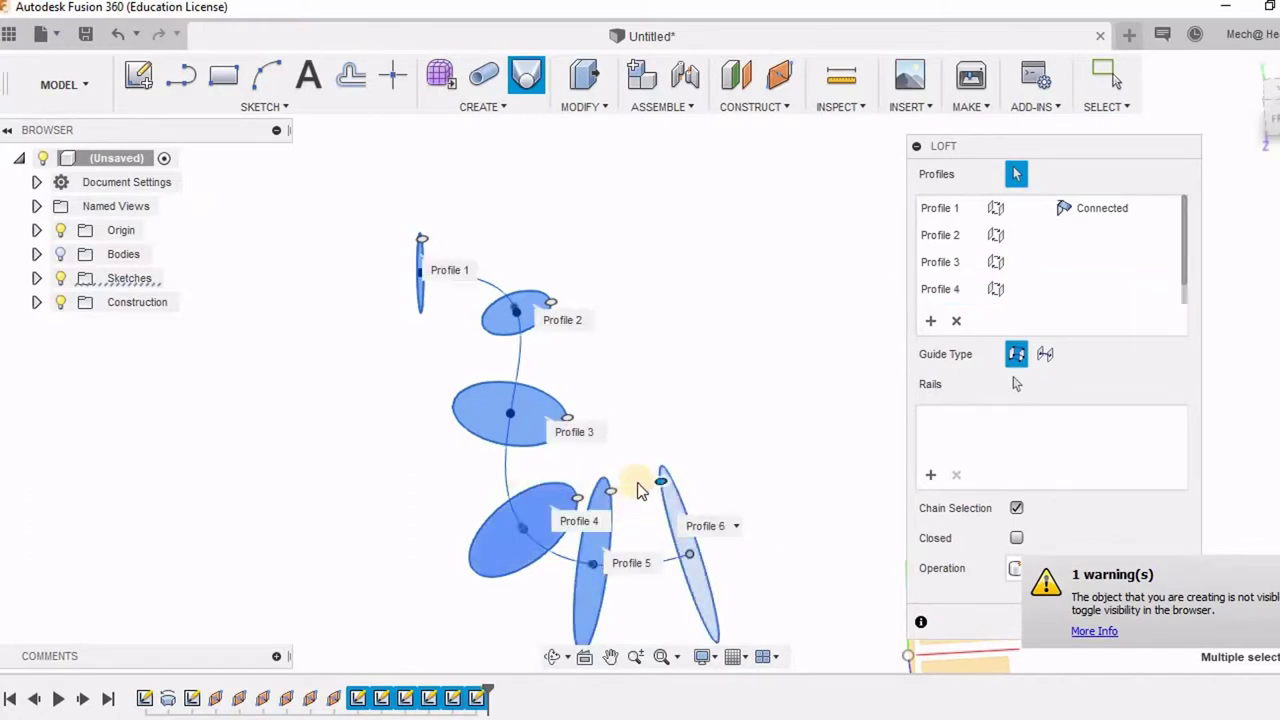
# Show the vase body and create the spout loft as a new body
pyautogui.scroll(-2, 602, 272)
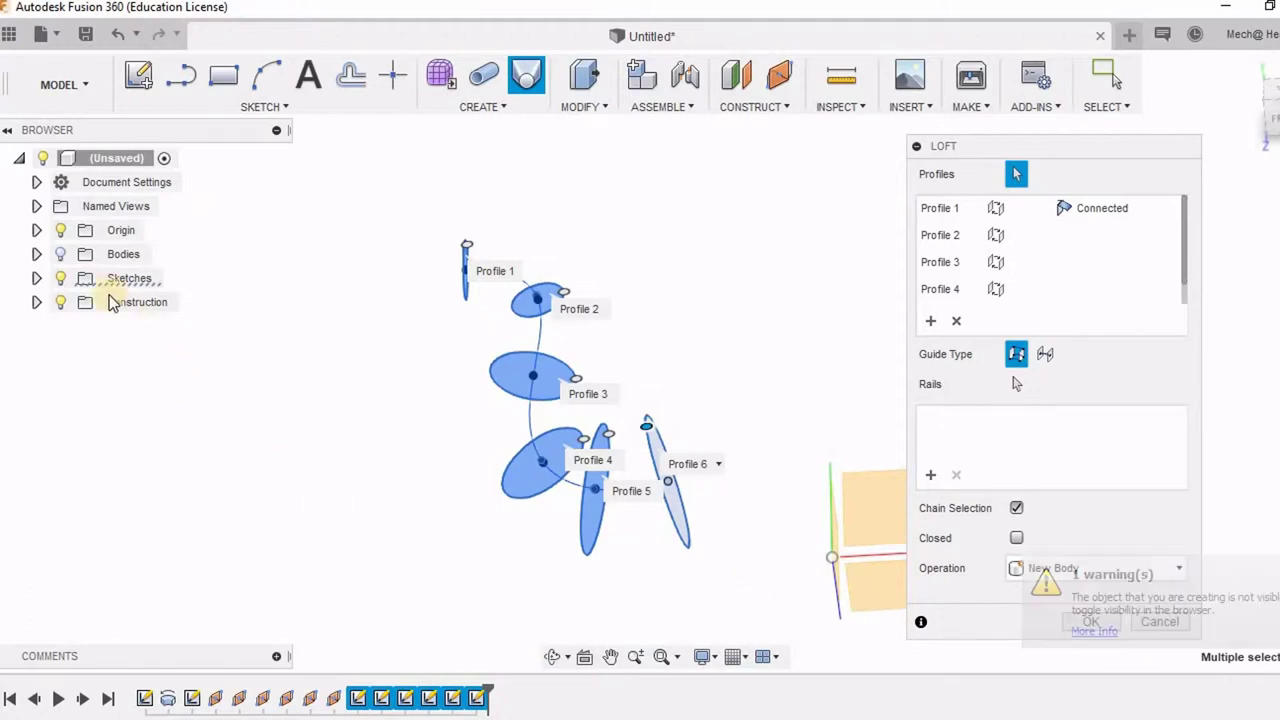
pyautogui.click(60, 254)
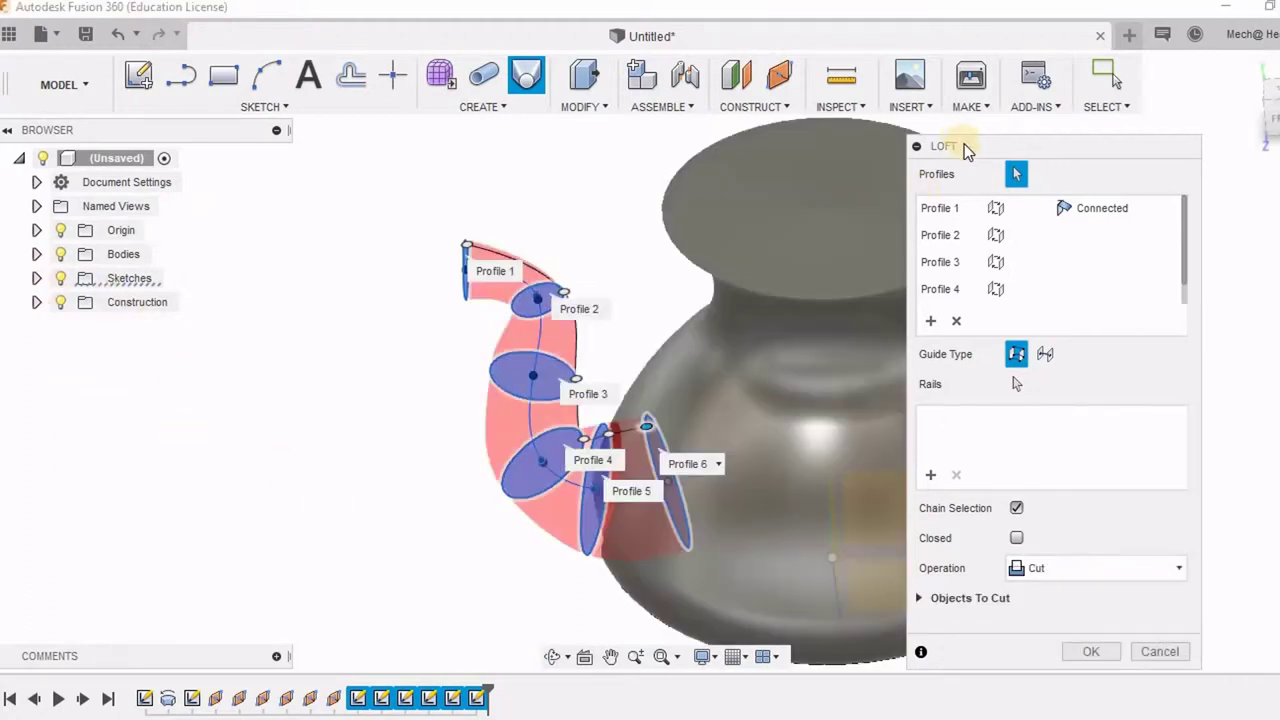
pyautogui.moveTo(964, 144); pyautogui.dragTo(778, 40)
pyautogui.click(865, 466)
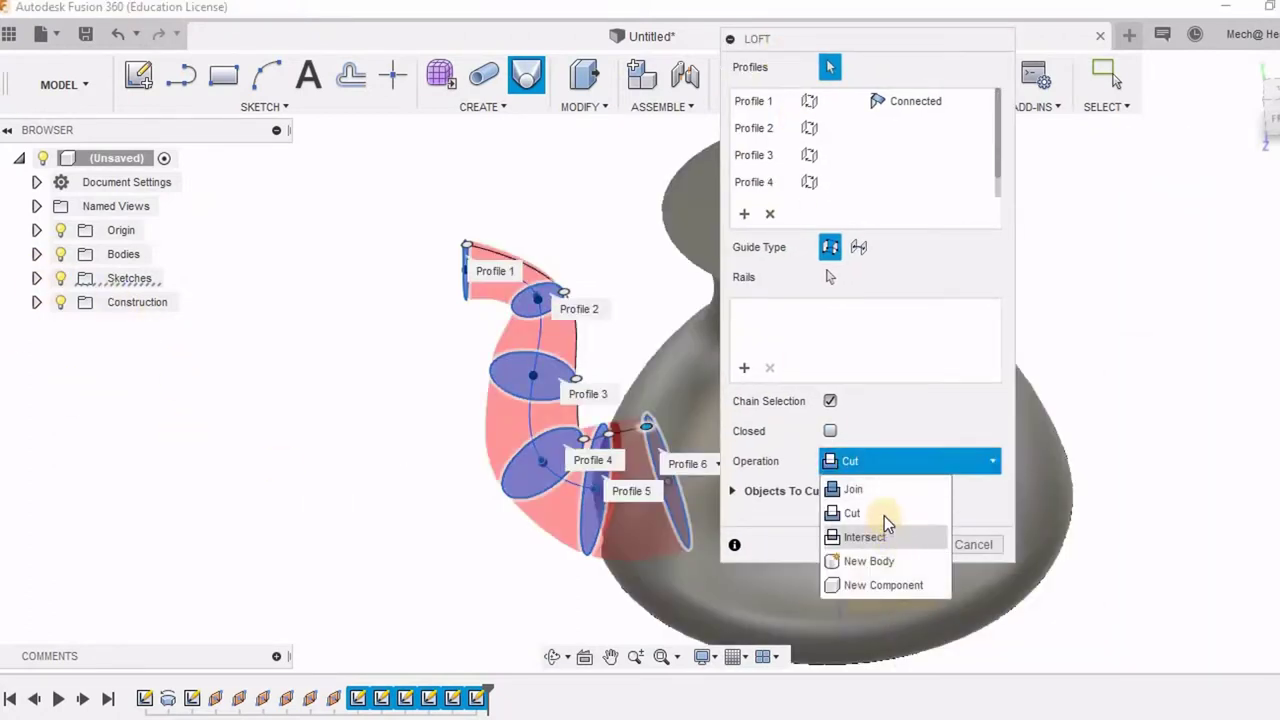
pyautogui.click(879, 562)
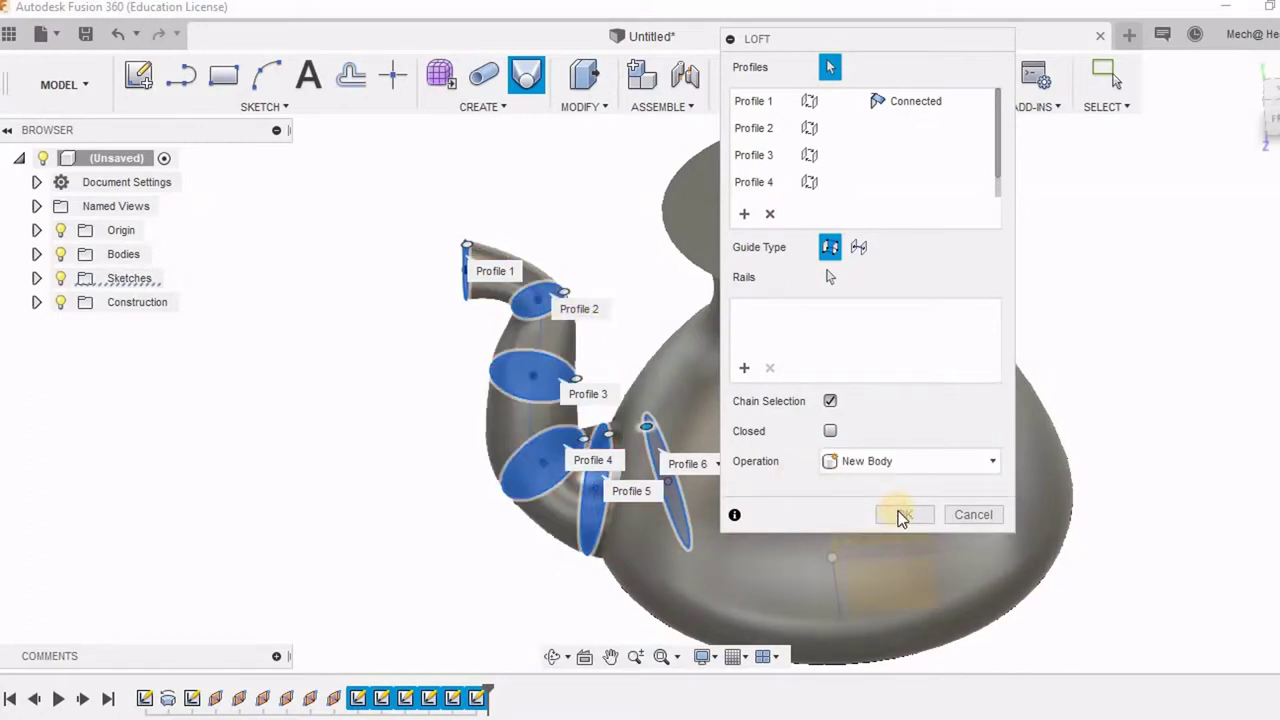
pyautogui.scroll(-1, 611, 265)
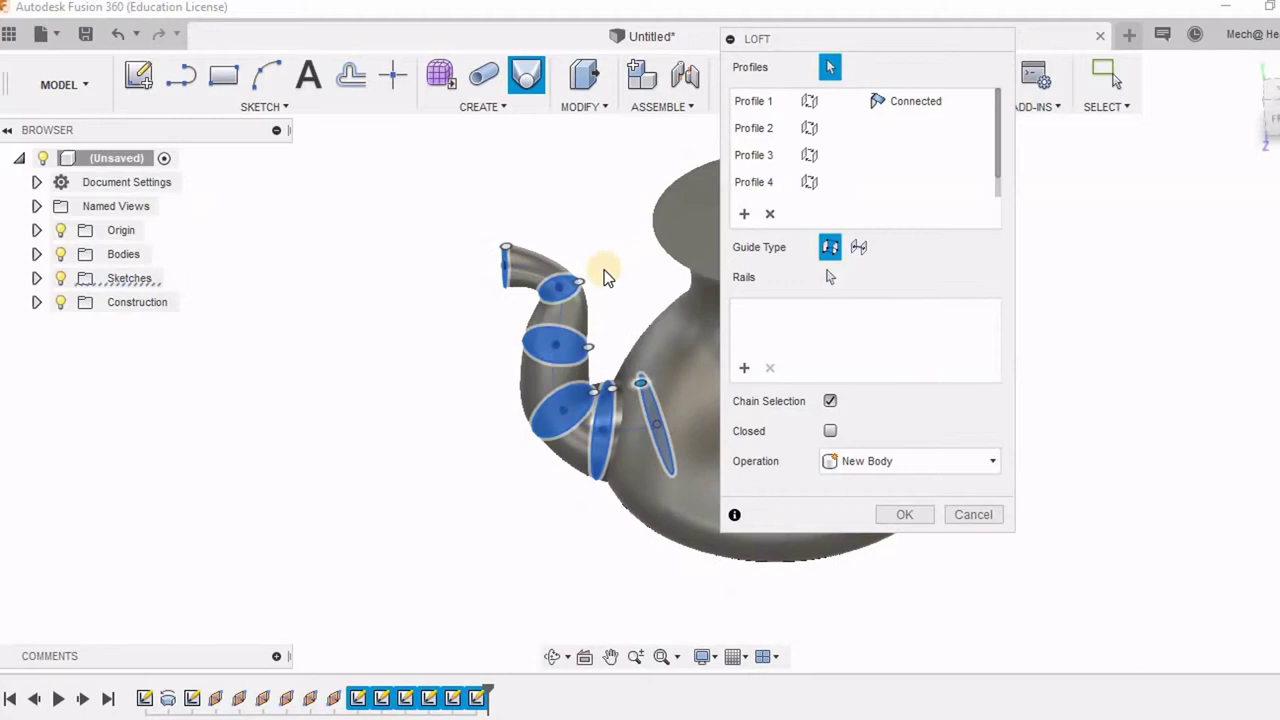
pyautogui.scroll(2, 606, 269)
pyautogui.click(906, 522)
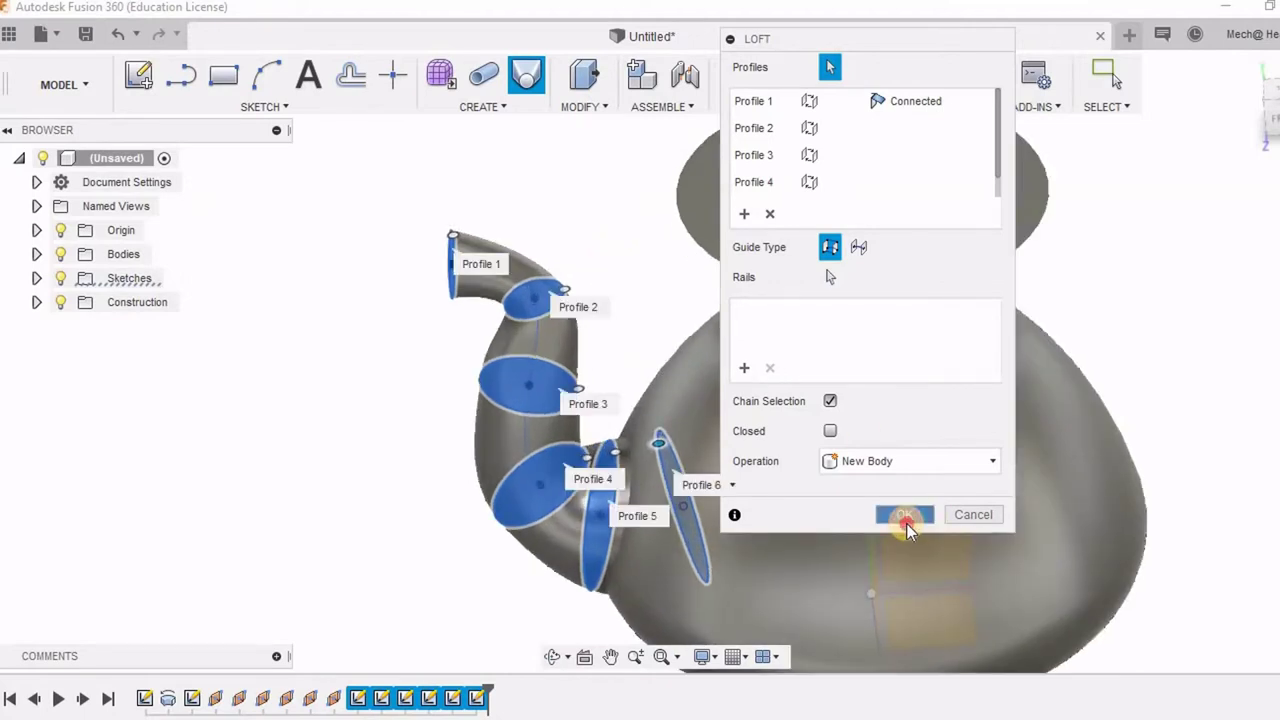
# Hide the bodies, shift the spout's path spline slightly up and towards the vase, and show the bodies again
pyautogui.keyDown('shift'); pyautogui.moveTo(585, 261); pyautogui.dragTo(590, 214, button='middle'); pyautogui.keyUp('shift')
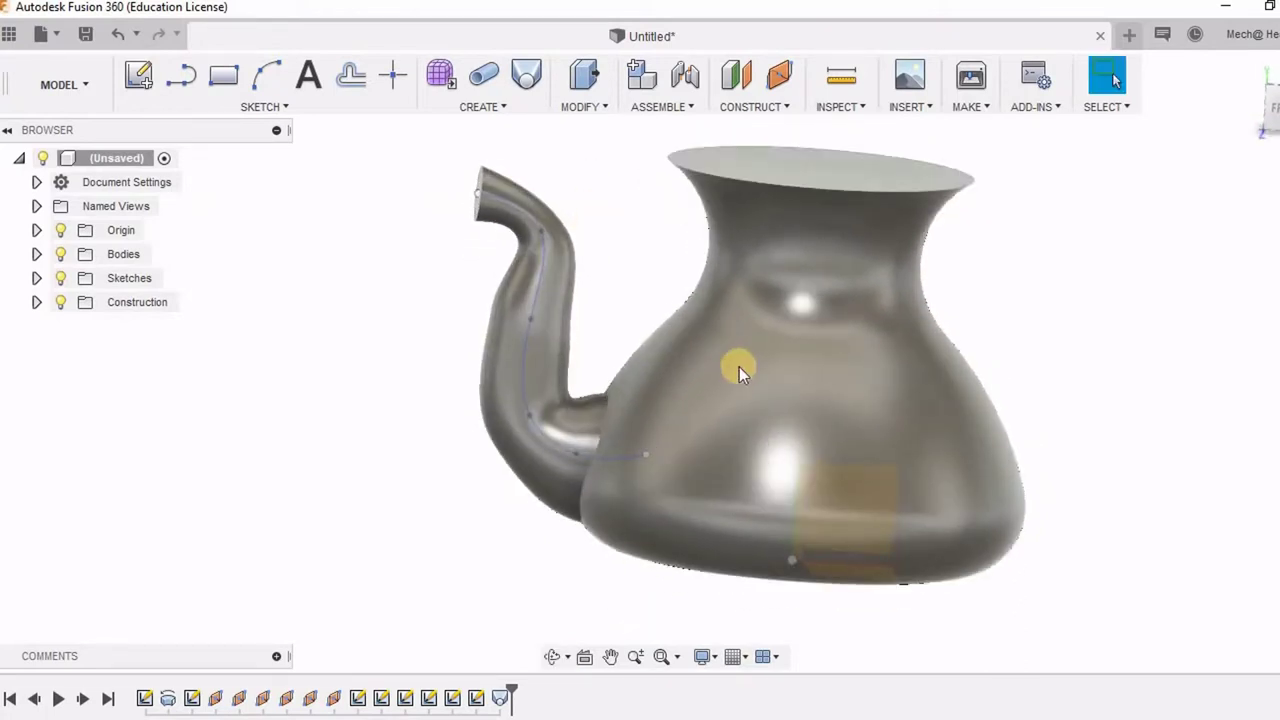
pyautogui.scroll(2, 722, 381)
pyautogui.scroll(-2, 616, 408)
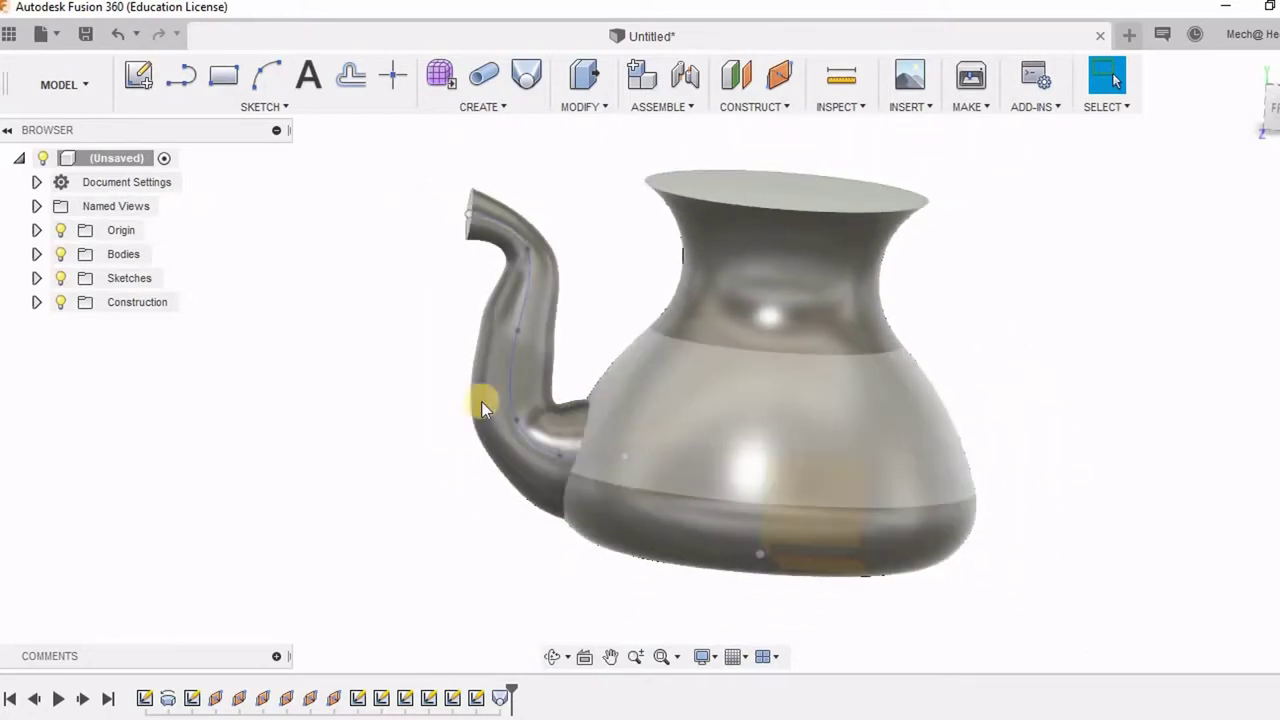
pyautogui.click(60, 255)
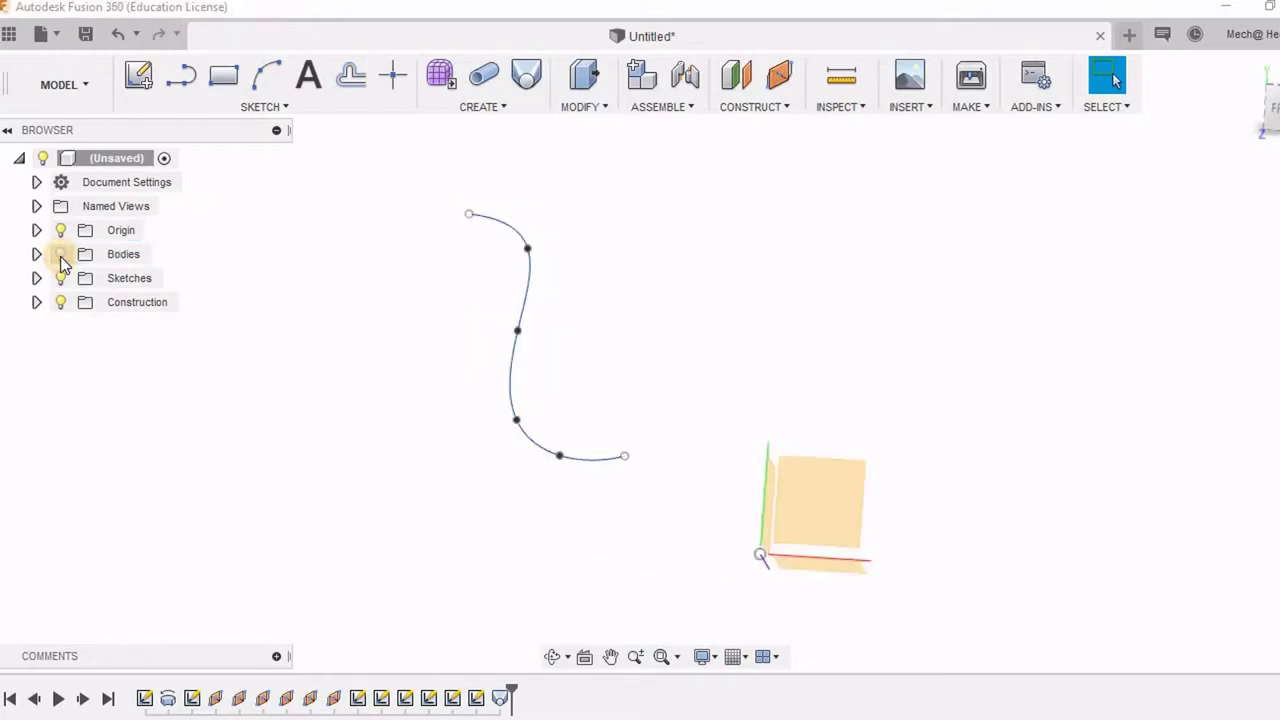
pyautogui.moveTo(516, 422); pyautogui.dragTo(531, 406)
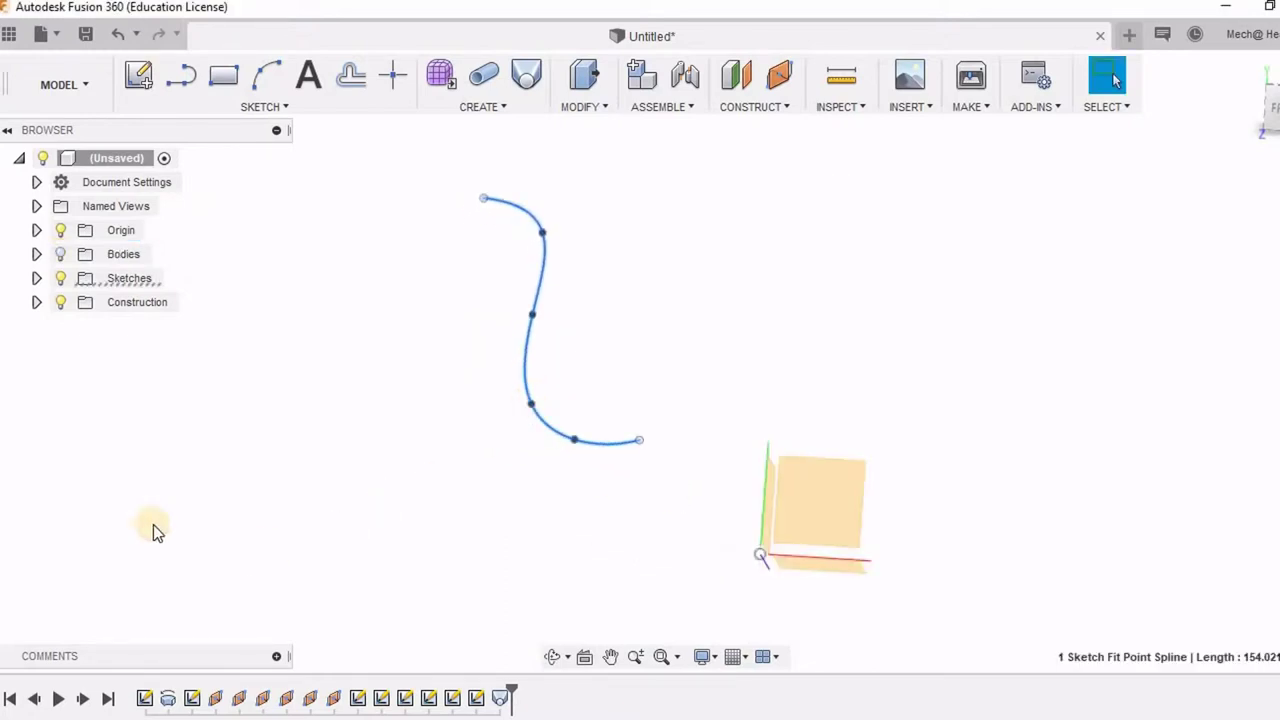
pyautogui.click(61, 254)
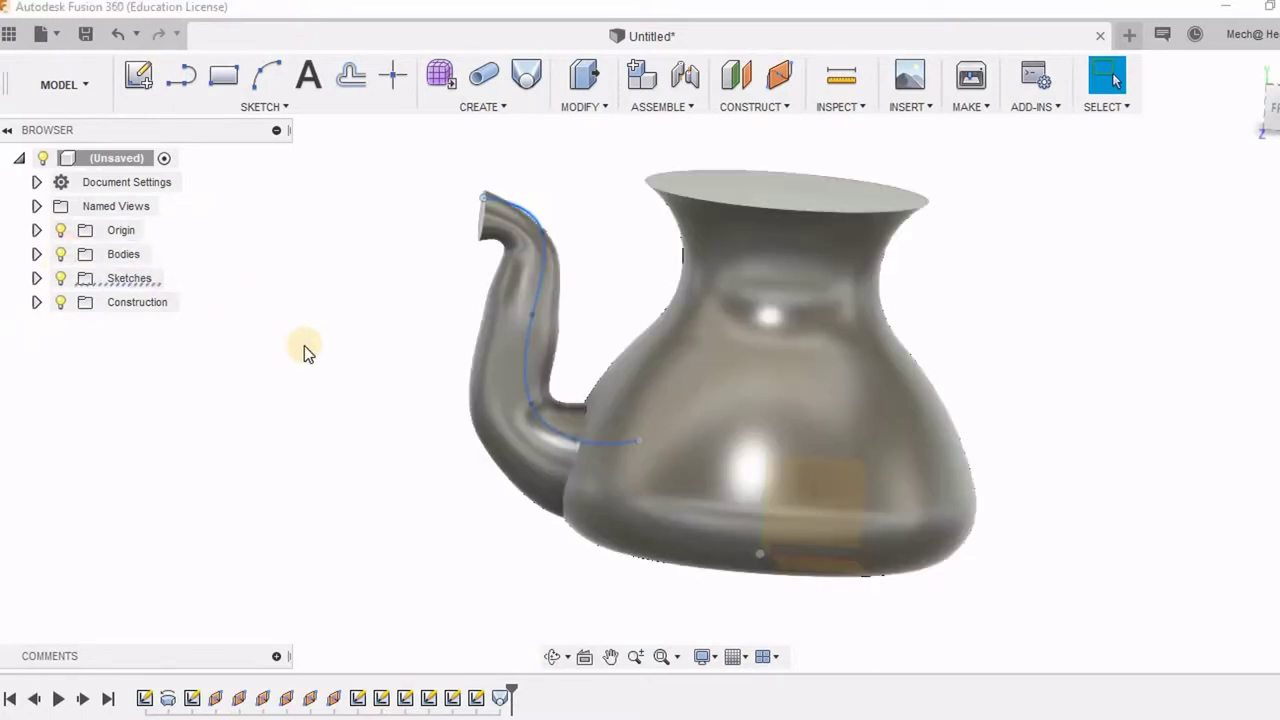
# Show the spout circle sketches Sketch3, Sketch4, Sketch6, Sketch7 and Sketch8
pyautogui.scroll(4, 563, 368)
pyautogui.scroll(-2, 563, 384)
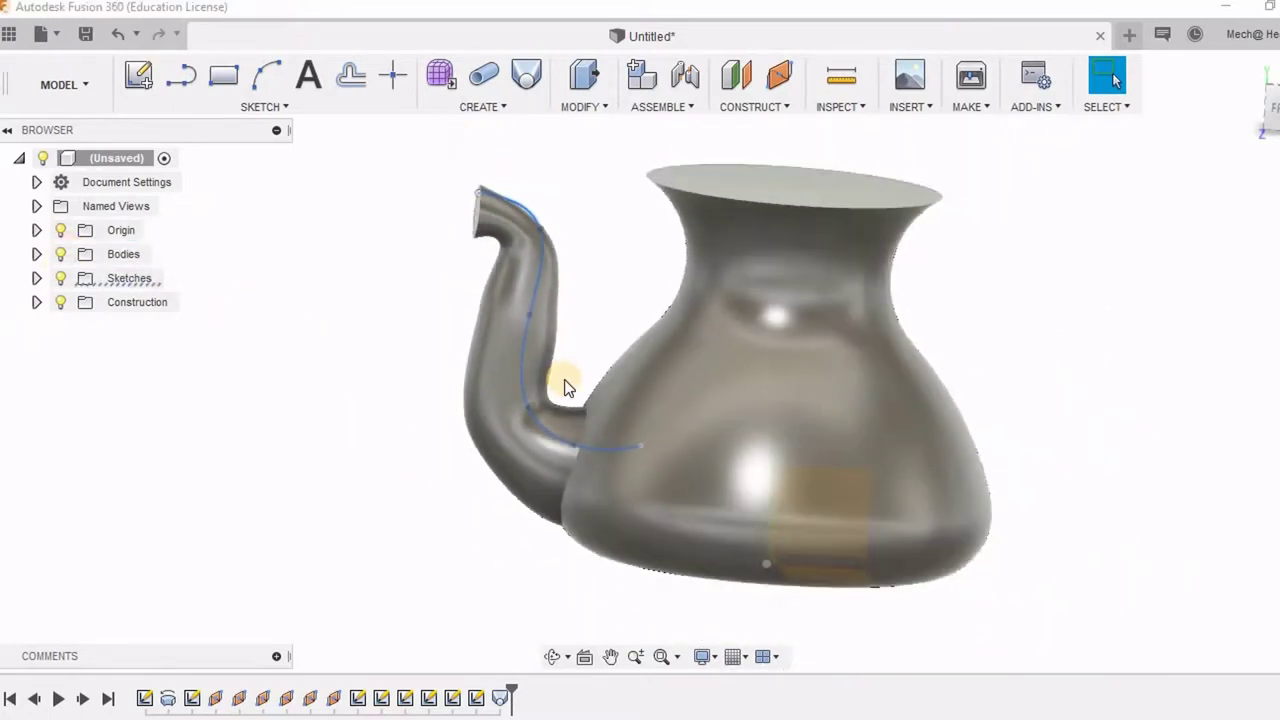
pyautogui.keyDown('shift'); pyautogui.moveTo(613, 346); pyautogui.dragTo(548, 409, button='middle'); pyautogui.keyUp('shift')
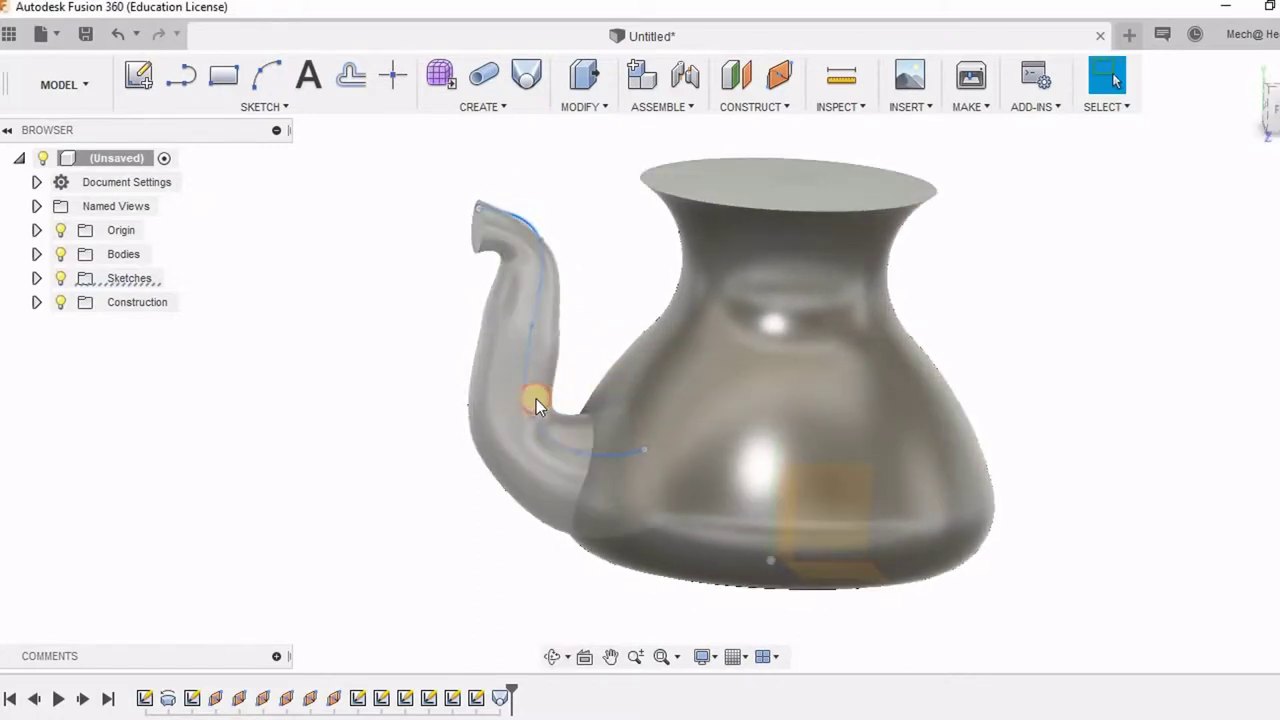
pyautogui.click(36, 279)
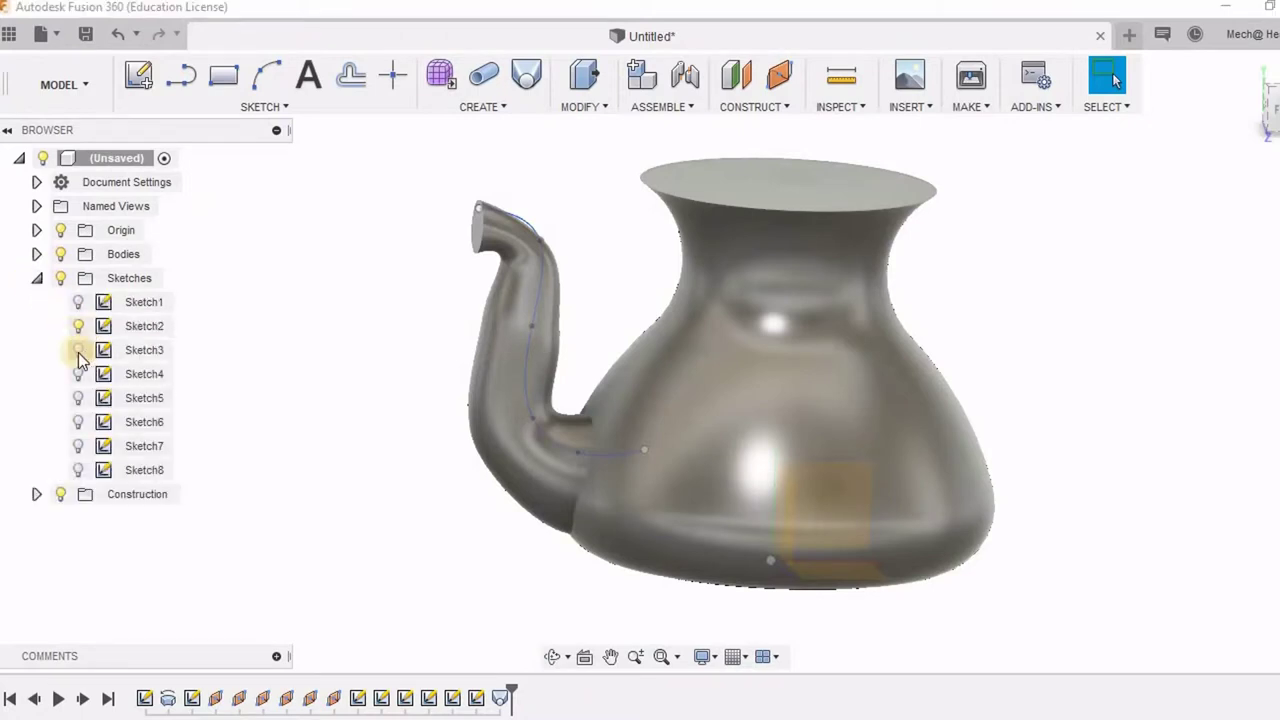
pyautogui.click(78, 350)
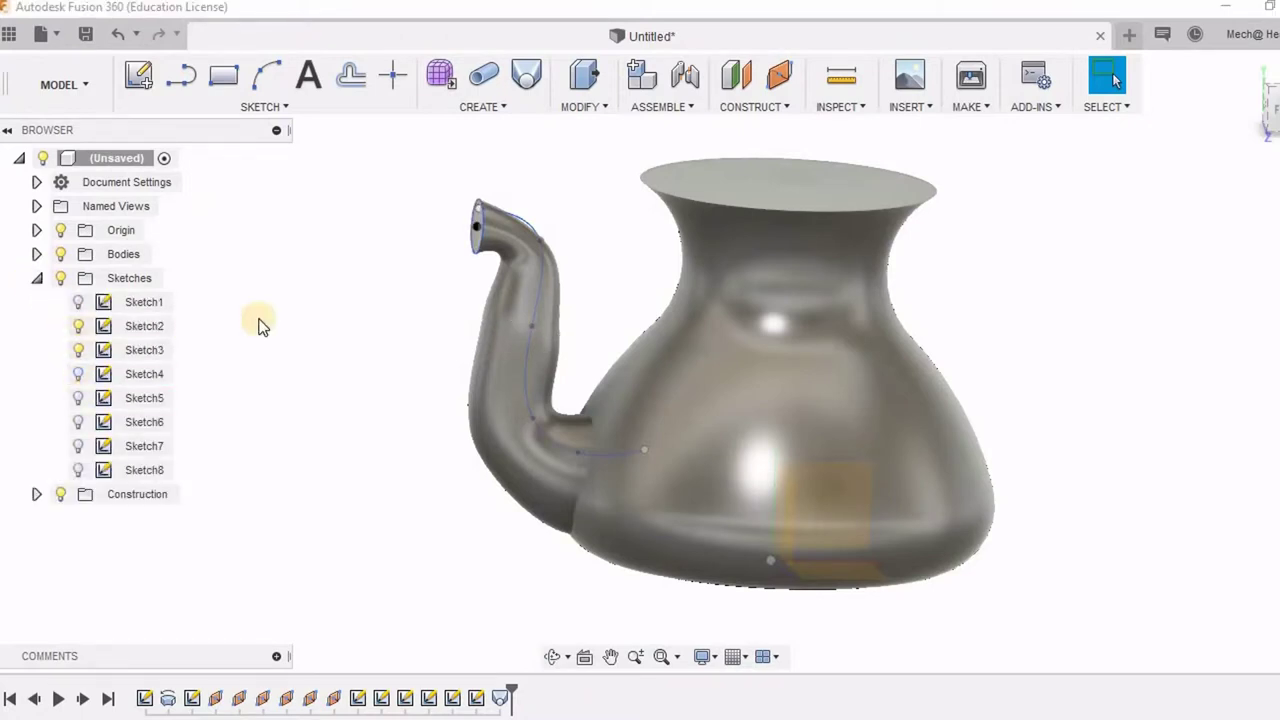
pyautogui.click(78, 374)
pyautogui.click(78, 422)
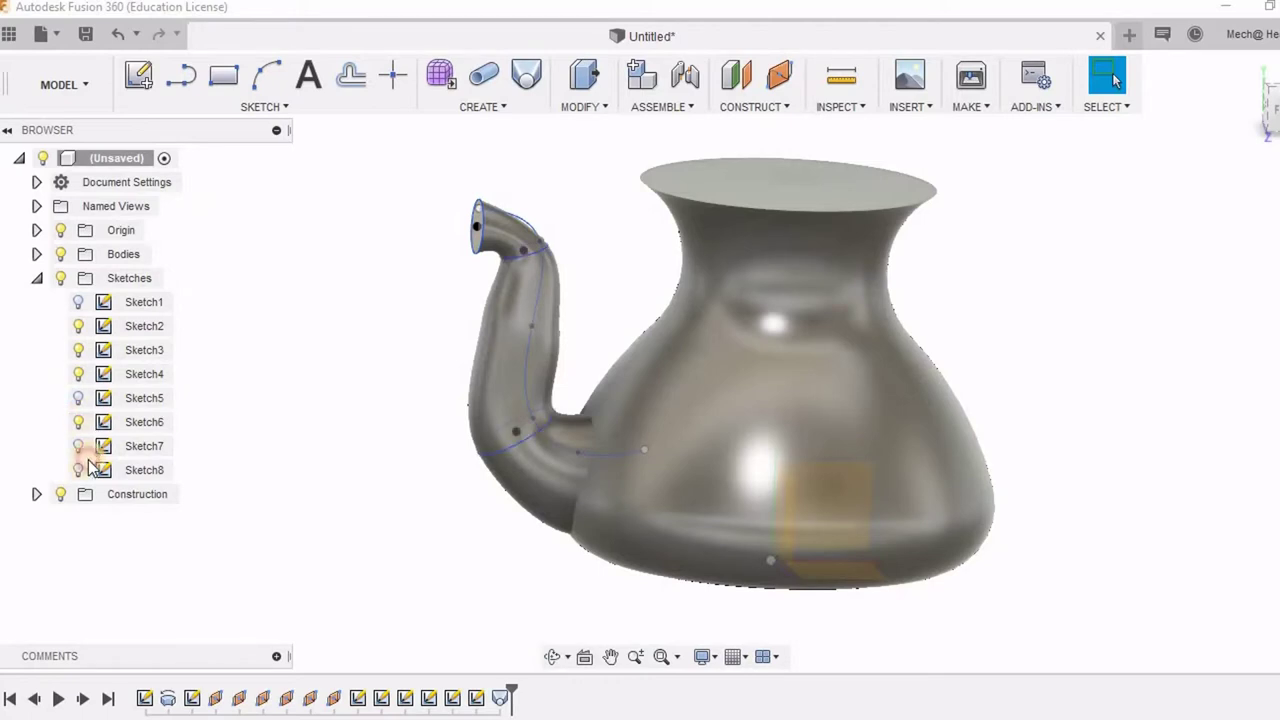
pyautogui.click(78, 446)
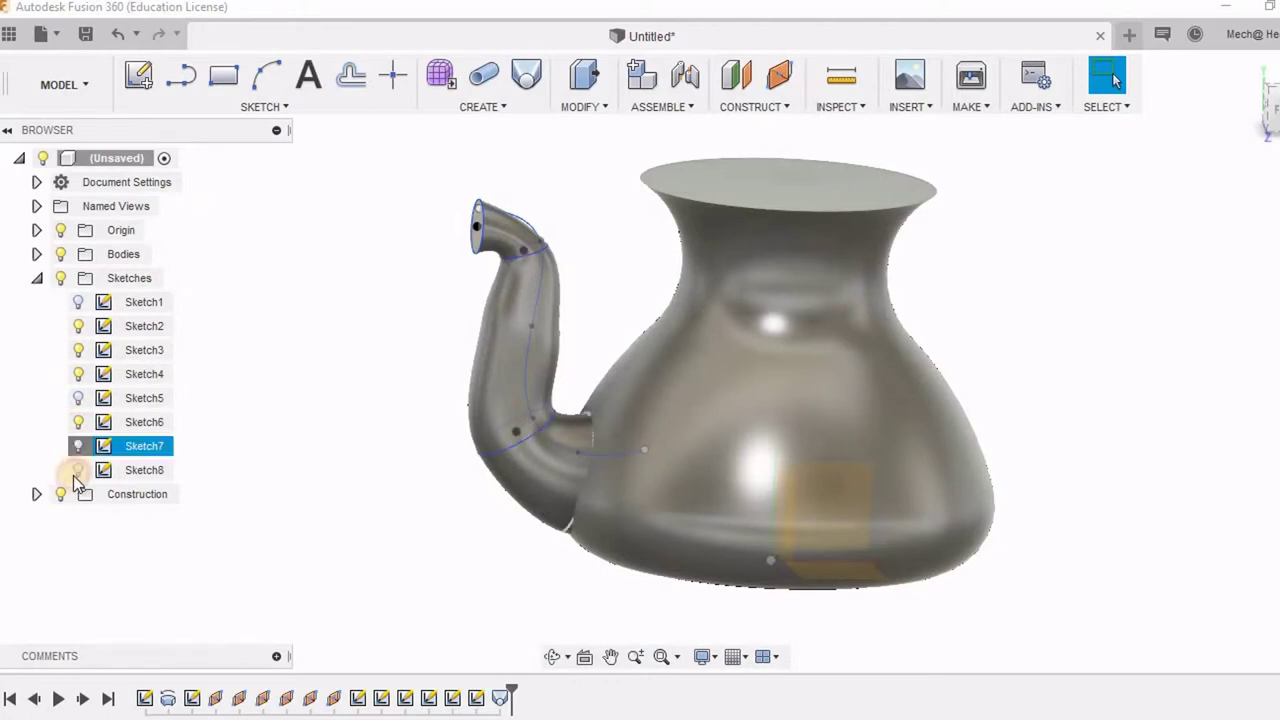
pyautogui.click(78, 470)
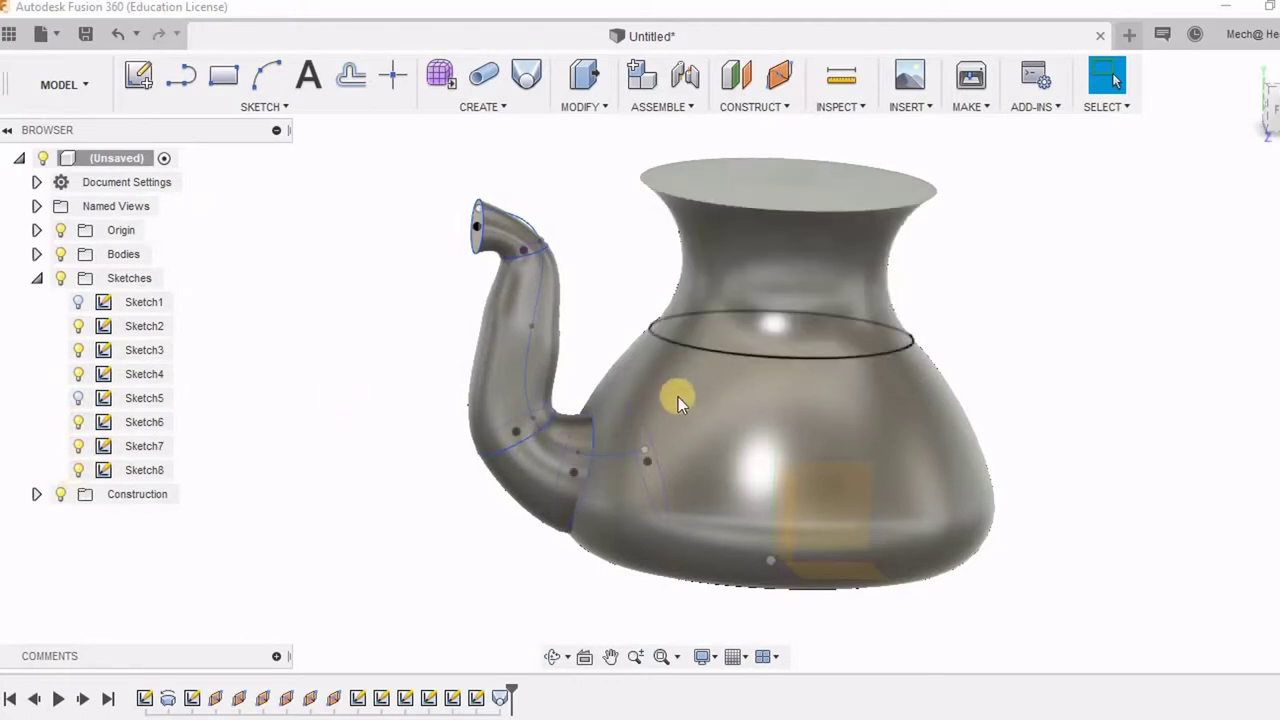
# Move the spline's upper-bend point closer to the centre of the spout's upper-bend circle
pyautogui.scroll(1, 678, 393)
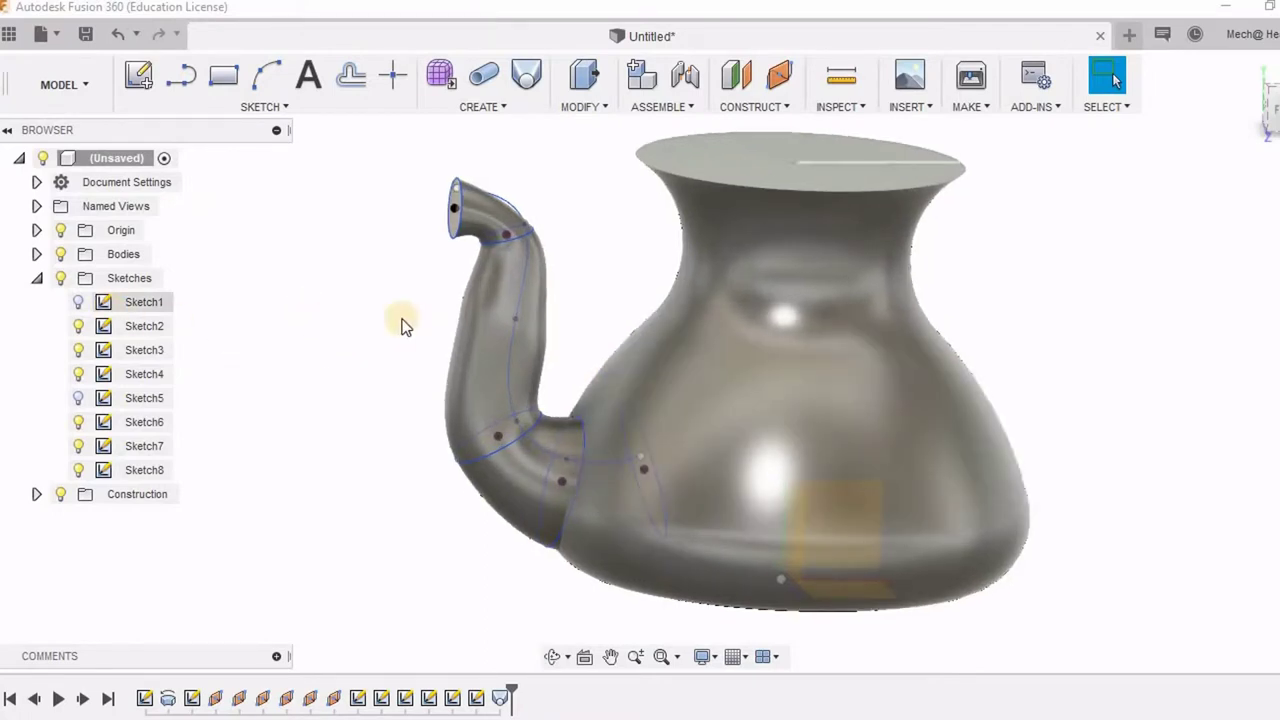
pyautogui.click(506, 236)
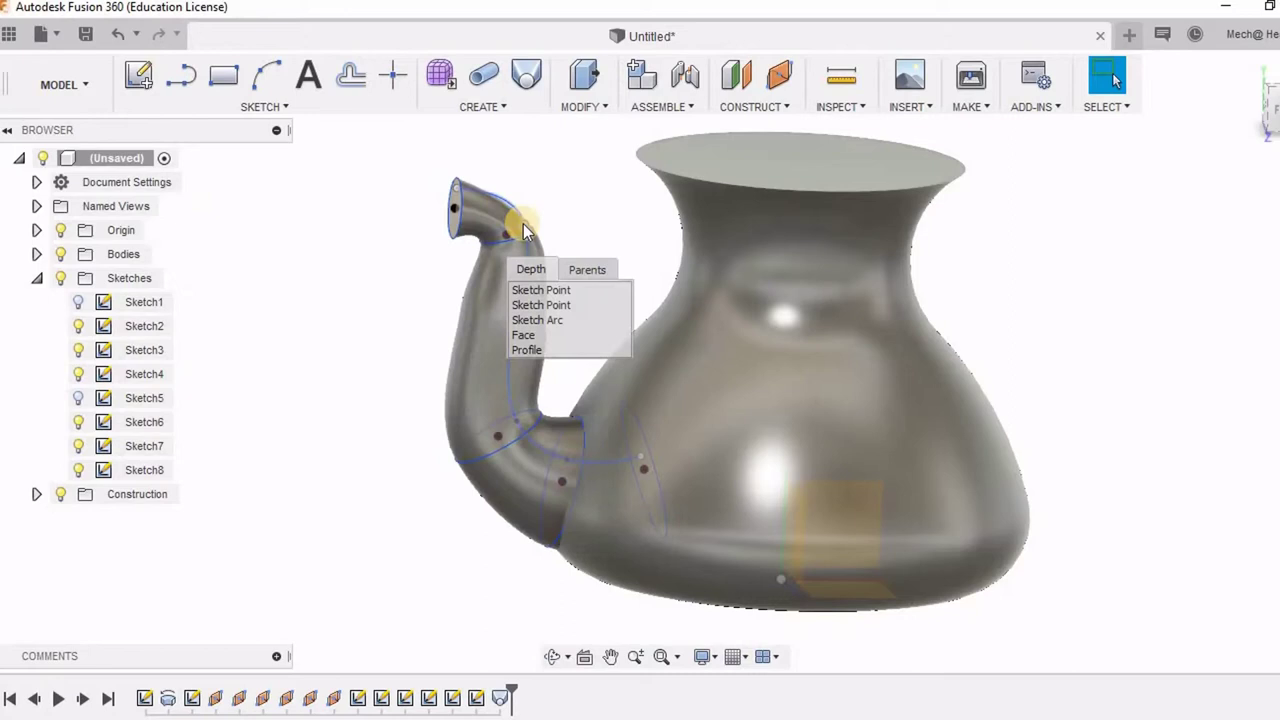
pyautogui.moveTo(515, 229); pyautogui.dragTo(523, 248)
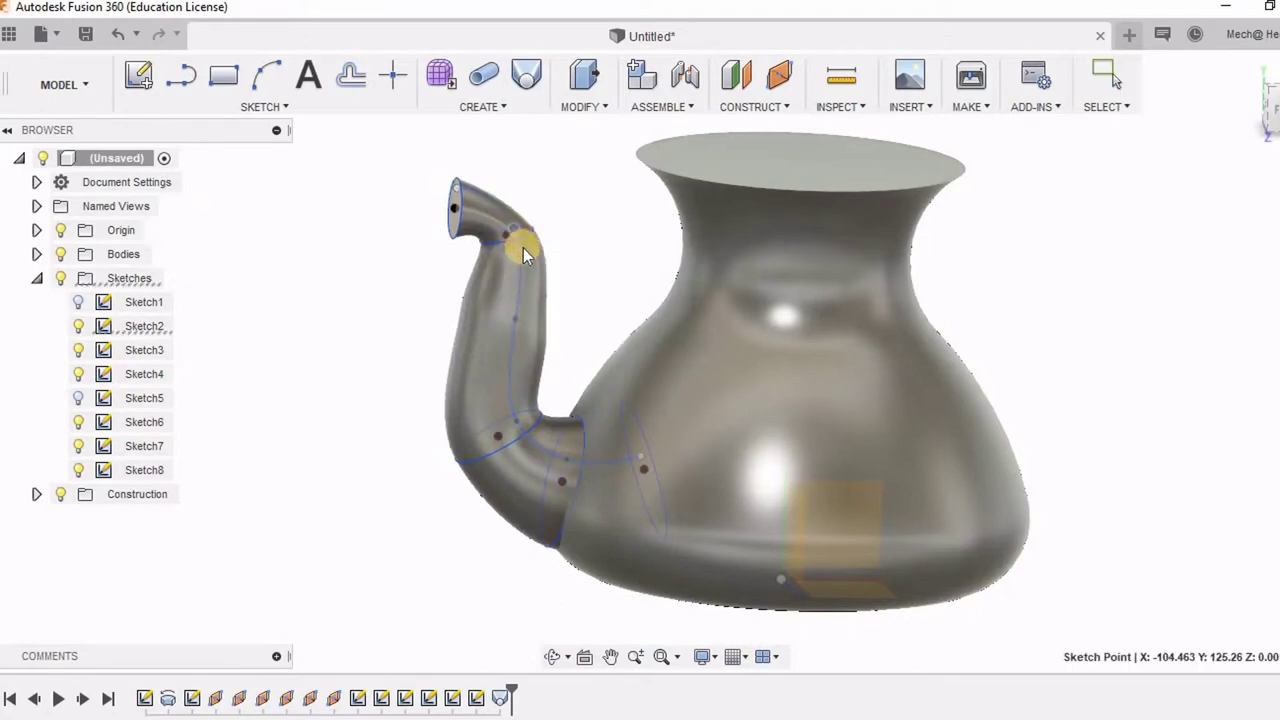
# Realign the lower spout circles' centres with the spline and enlarge the lower-bend circle to a radius of about 19.4
pyautogui.click(532, 418)
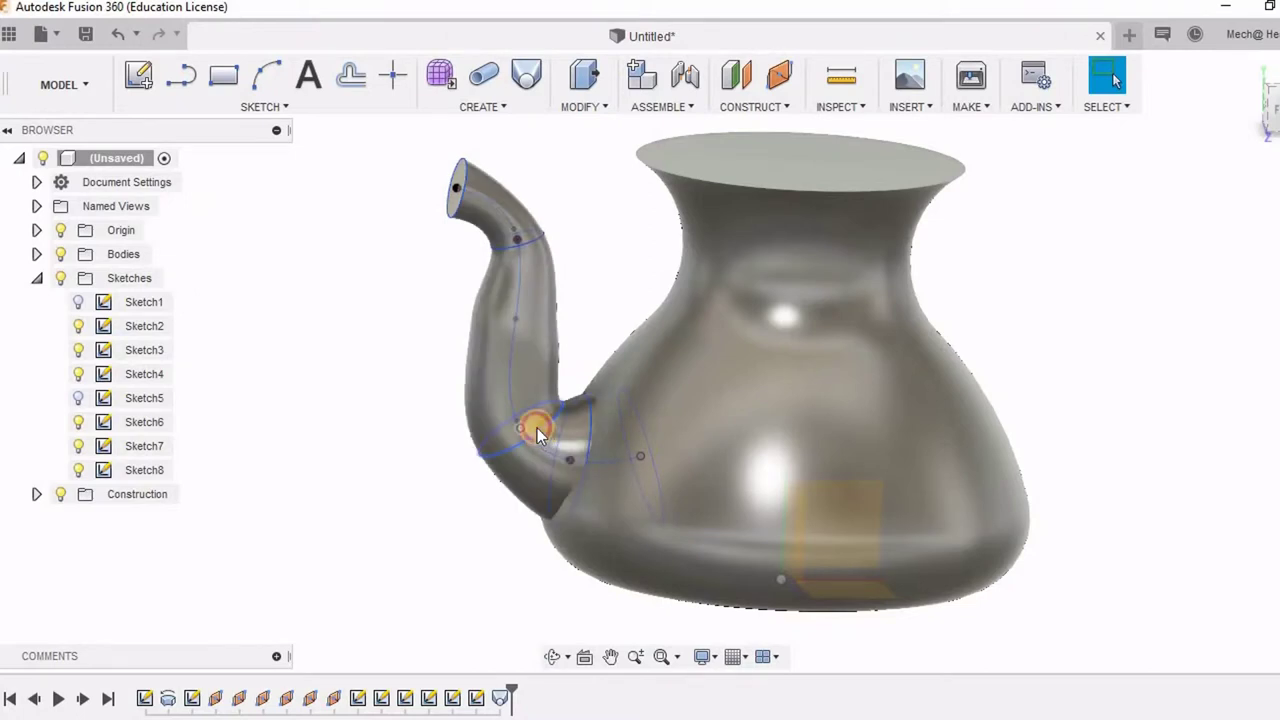
pyautogui.moveTo(537, 428); pyautogui.dragTo(541, 438)
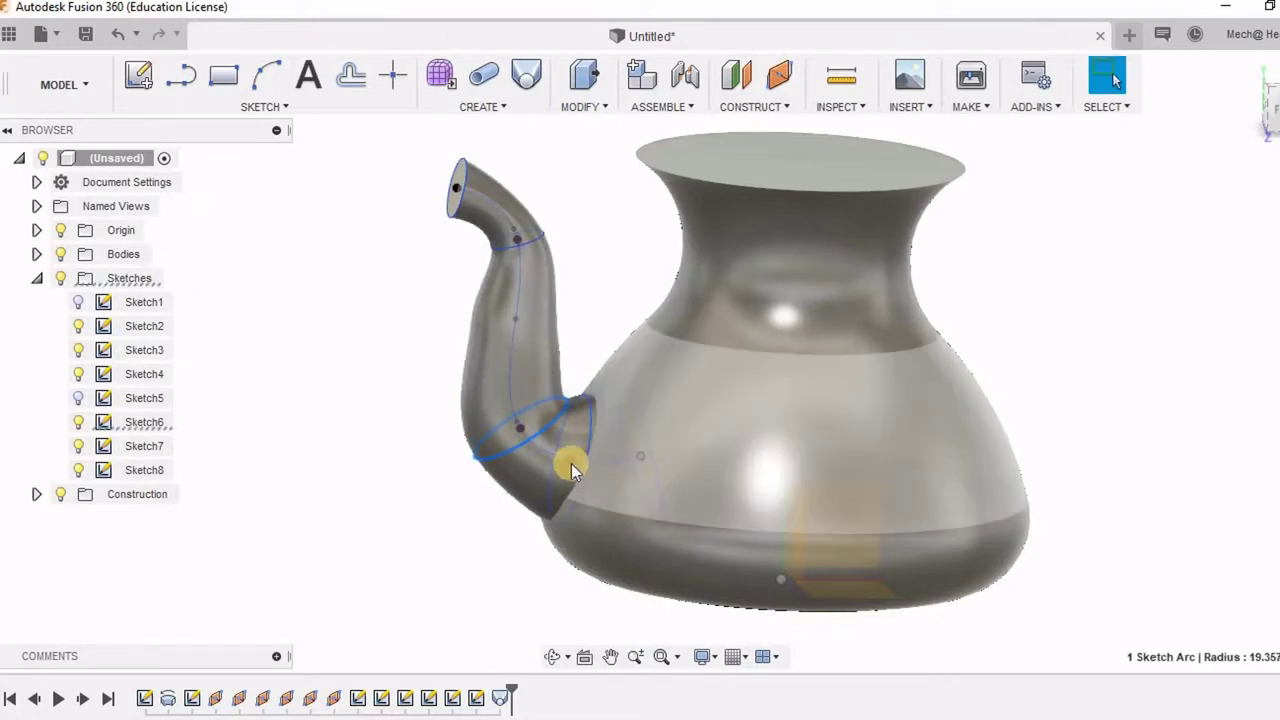
pyautogui.click(572, 463)
pyautogui.moveTo(574, 463); pyautogui.dragTo(571, 461)
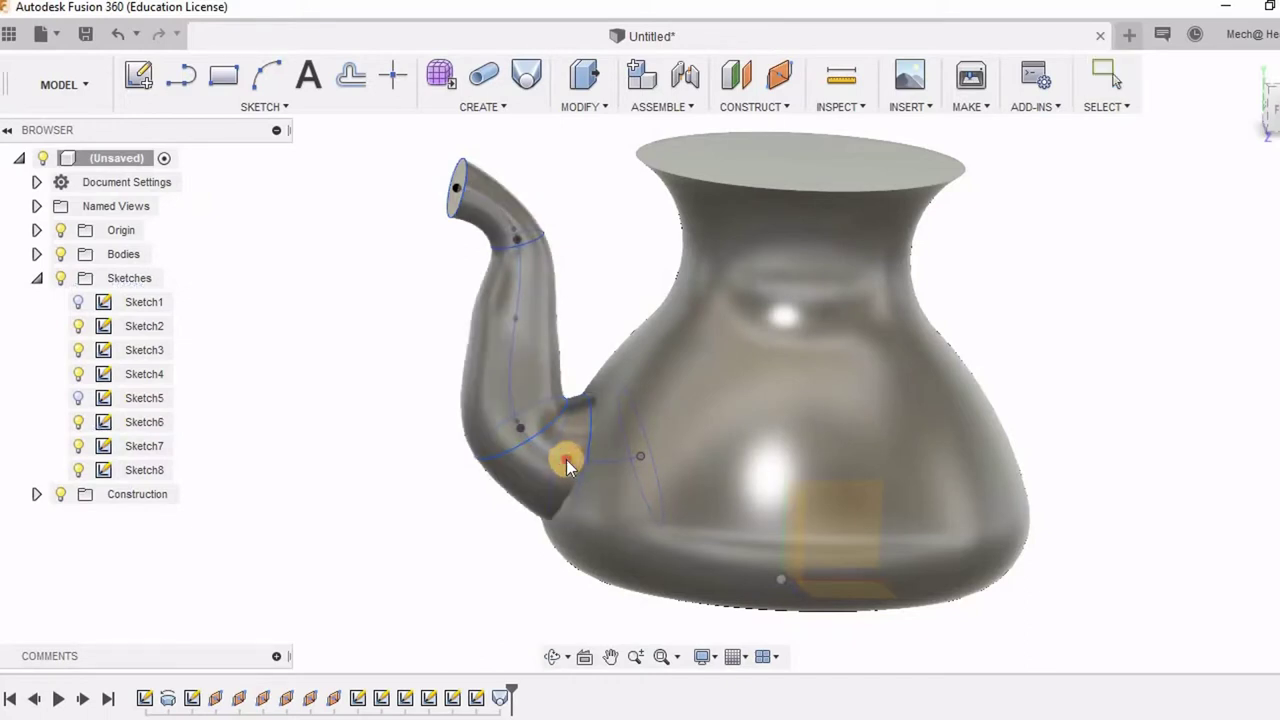
pyautogui.click(650, 453)
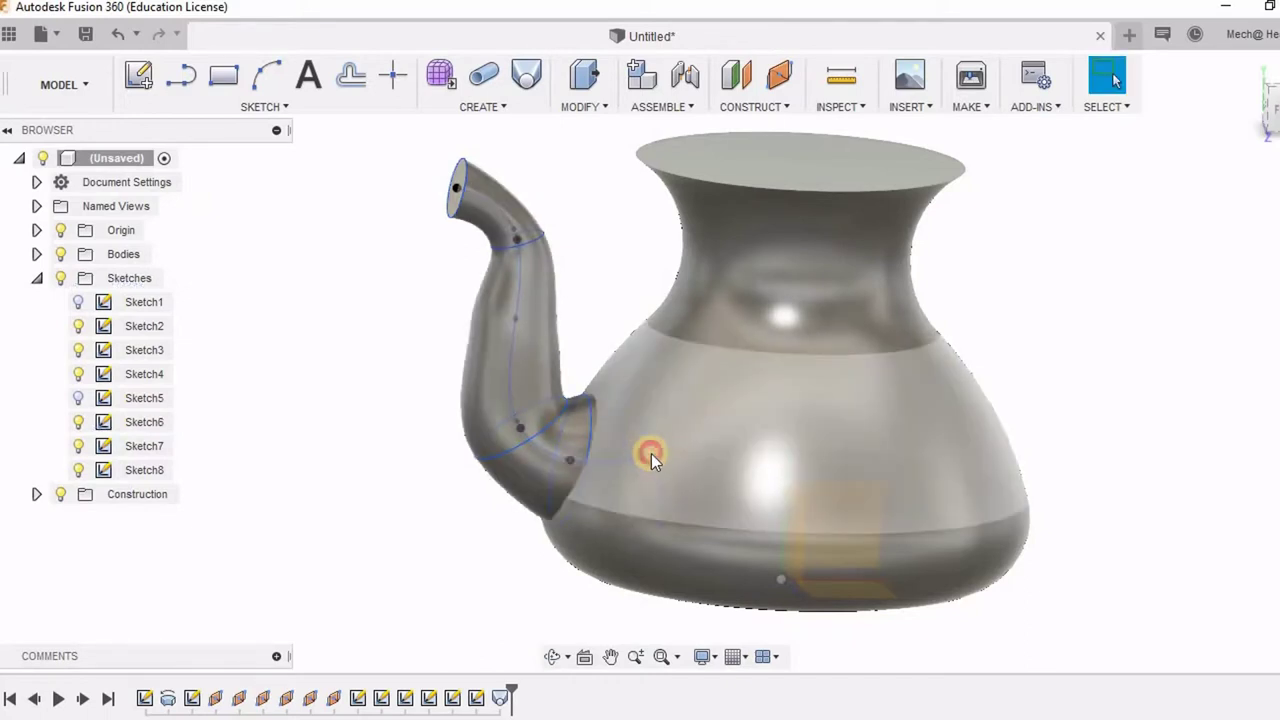
# Resize the spout's upper-bend circle to a radius of about 8.4
pyautogui.moveTo(499, 280)
pyautogui.keyDown('shift'); pyautogui.mouseDown(button='middle')
pyautogui.moveTo(563, 277)
pyautogui.moveTo(519, 280)
pyautogui.mouseUp(button='middle'); pyautogui.keyUp('shift')
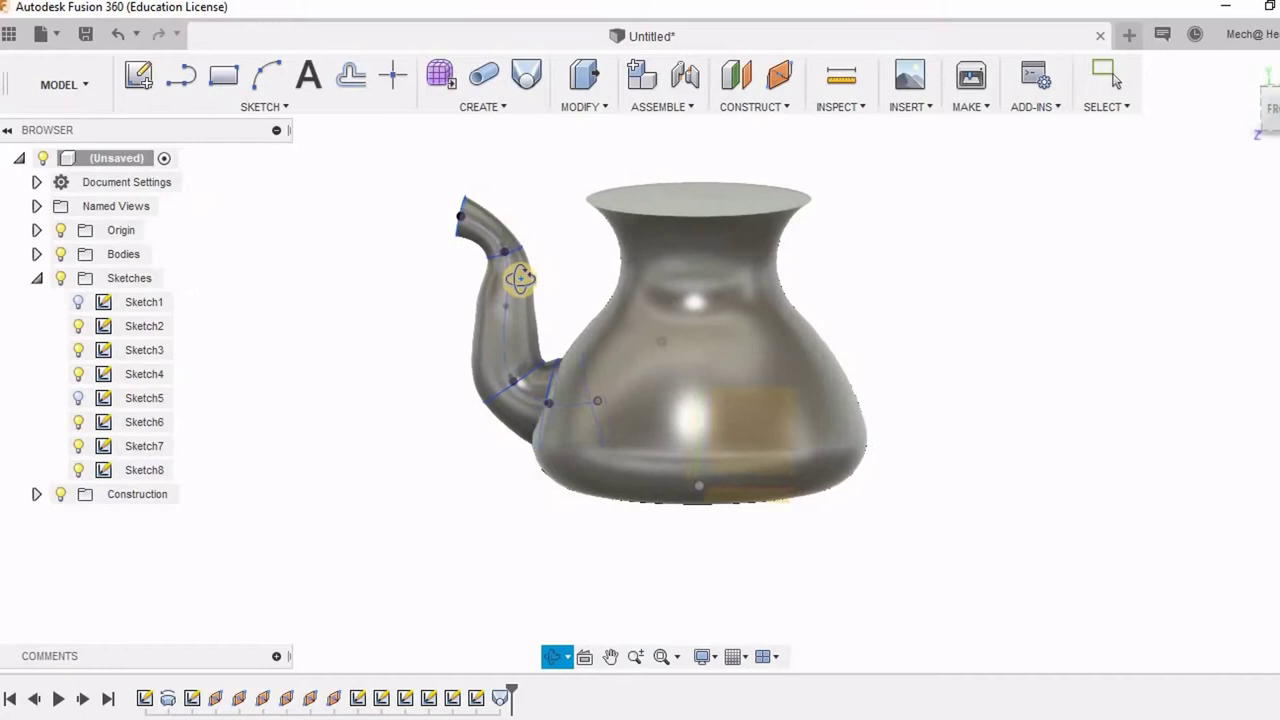
pyautogui.scroll(3, 520, 284)
pyautogui.click(475, 236)
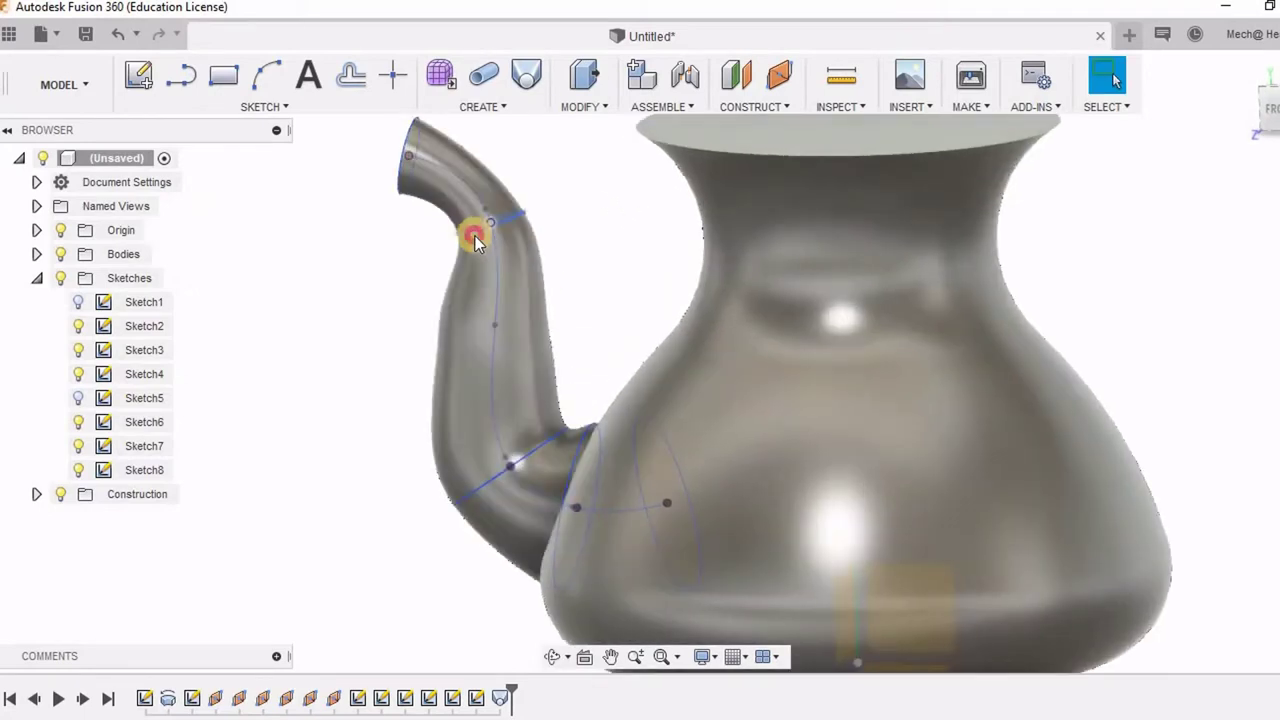
pyautogui.moveTo(475, 236)
pyautogui.mouseDown()
pyautogui.moveTo(443, 227)
pyautogui.moveTo(456, 220)
pyautogui.moveTo(491, 245)
pyautogui.mouseUp()
pyautogui.scroll(-3, 560, 243)
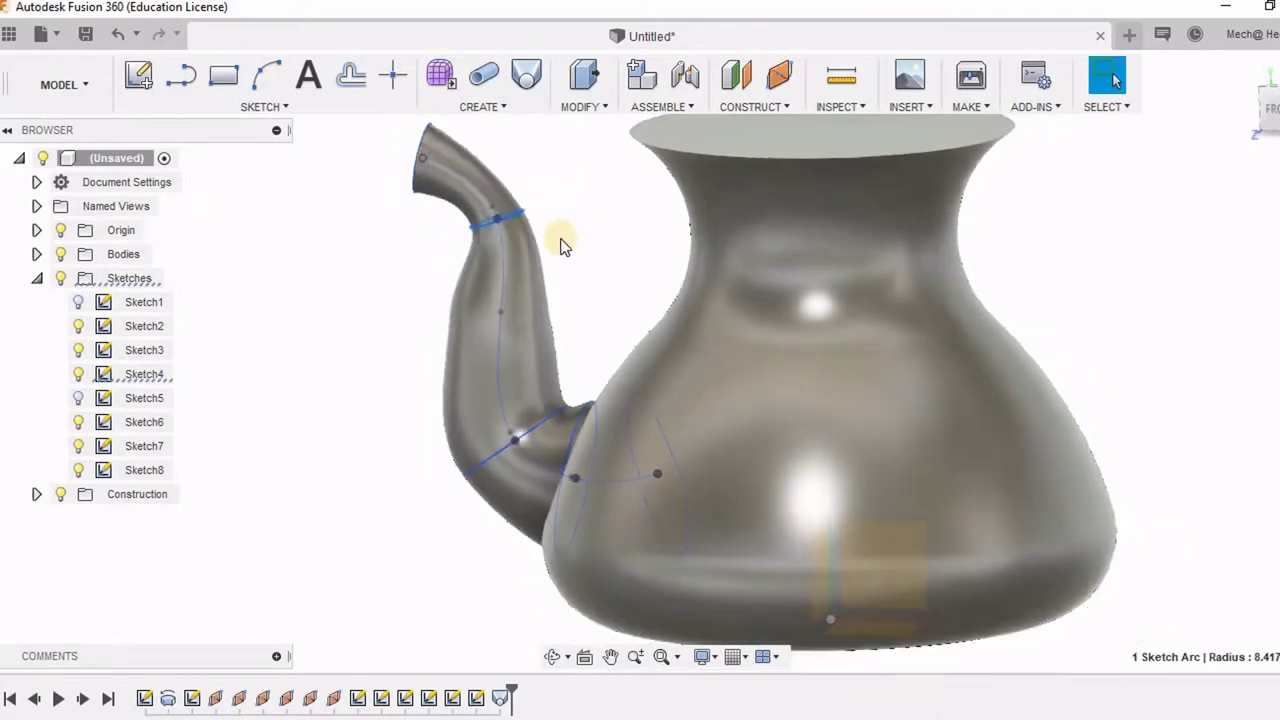
# Move the construction plane of the spout's lower bend up along the path to a proportional distance of 0.393
pyautogui.keyDown('shift'); pyautogui.moveTo(589, 258); pyautogui.dragTo(418, 348, button='middle'); pyautogui.keyUp('shift')
pyautogui.scroll(3, 509, 283)
pyautogui.scroll(-3, 530, 268)
pyautogui.scroll(5, 563, 278)
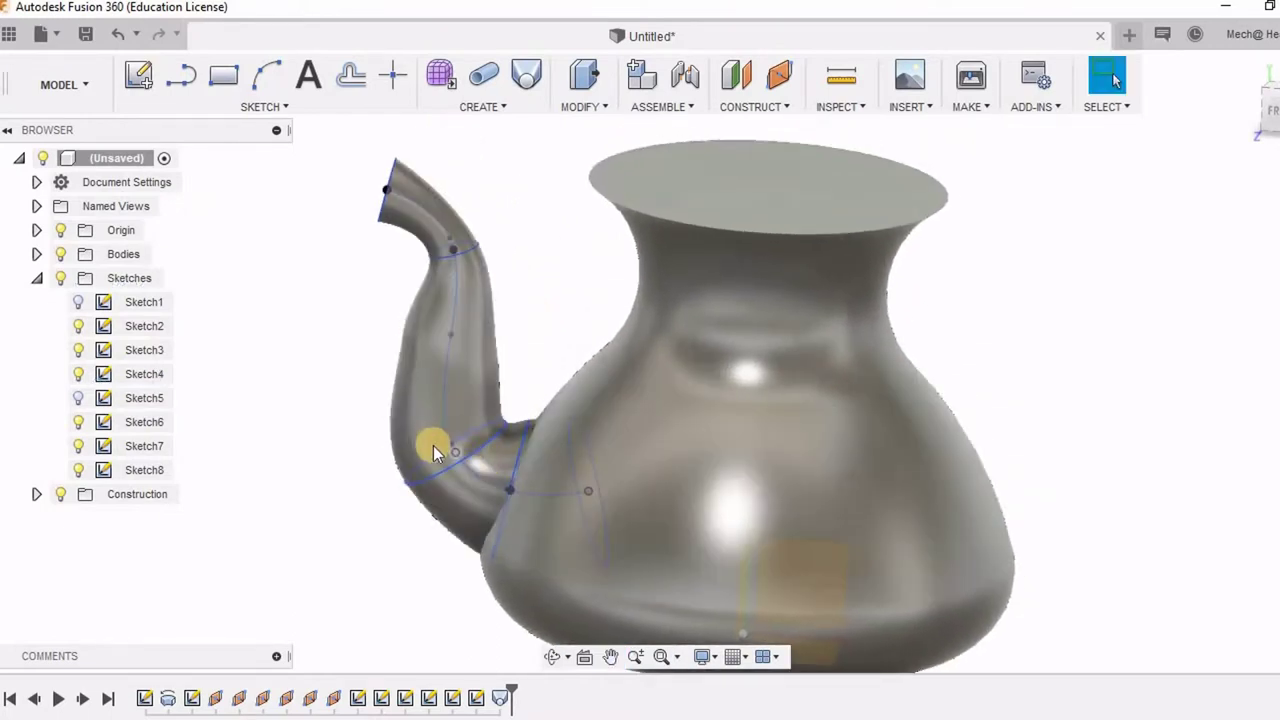
pyautogui.click(451, 447)
pyautogui.rightClick(286, 699)
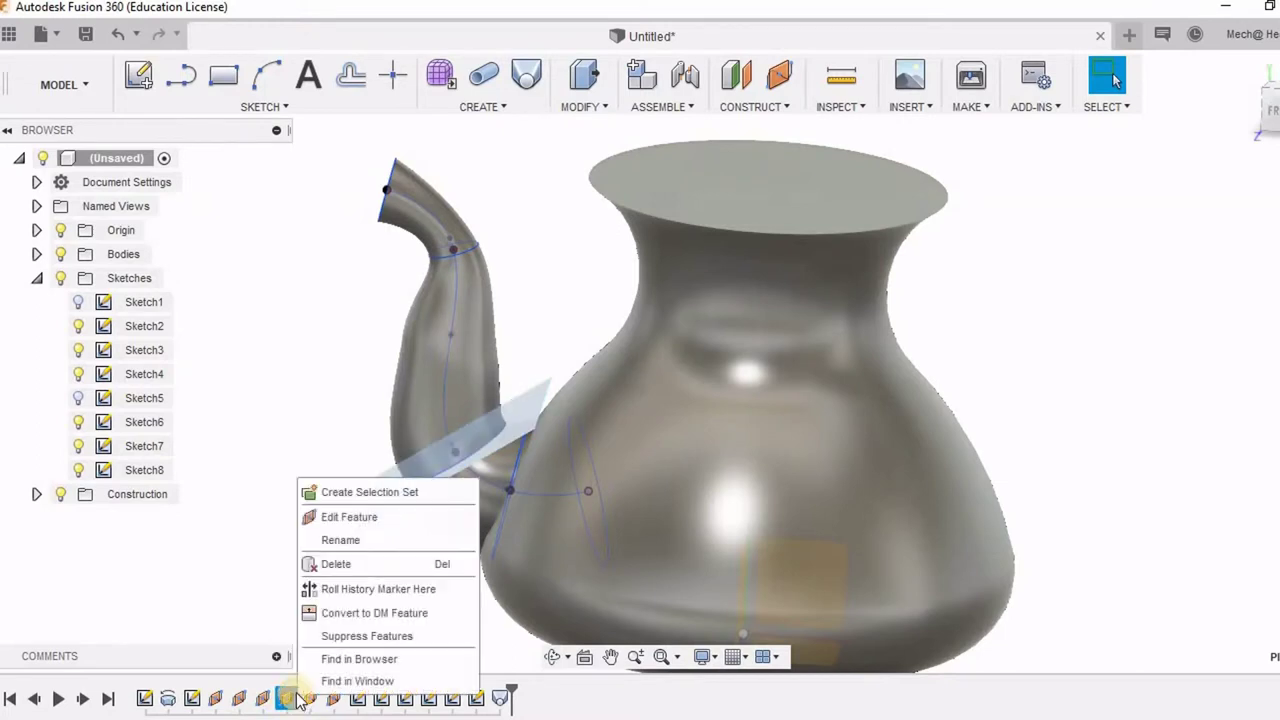
pyautogui.click(399, 522)
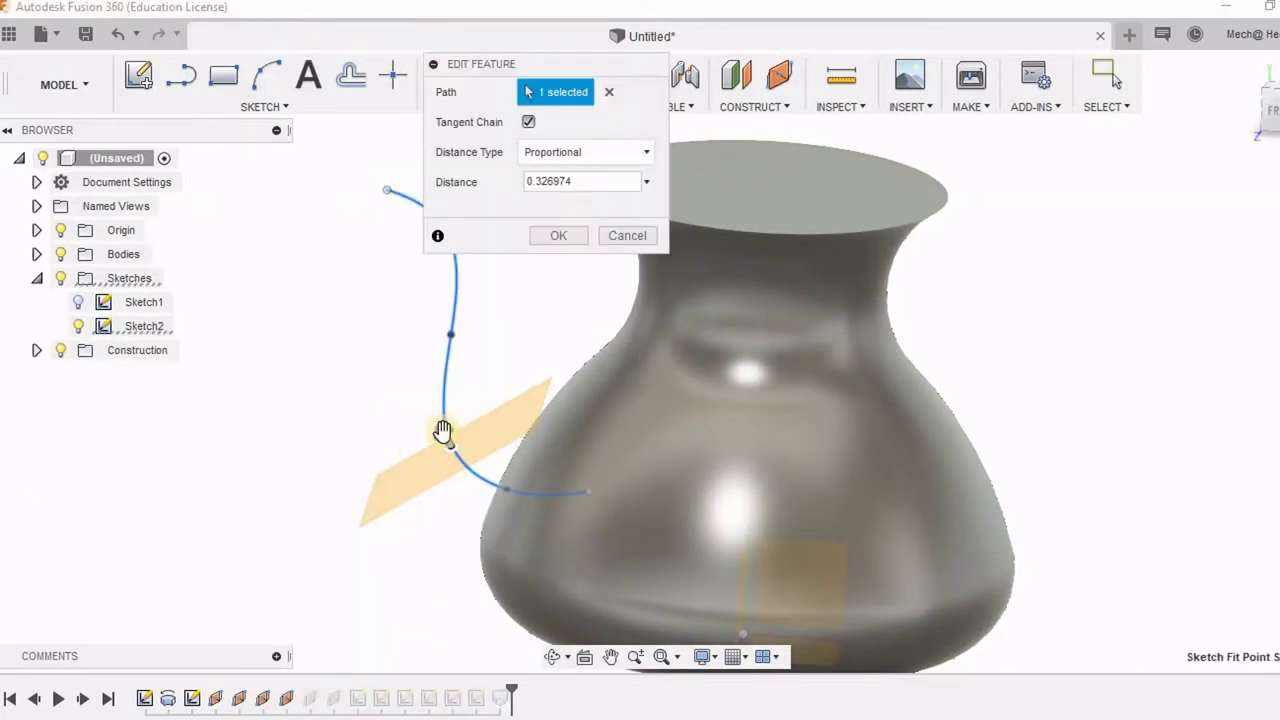
pyautogui.moveTo(444, 433); pyautogui.dragTo(441, 402)
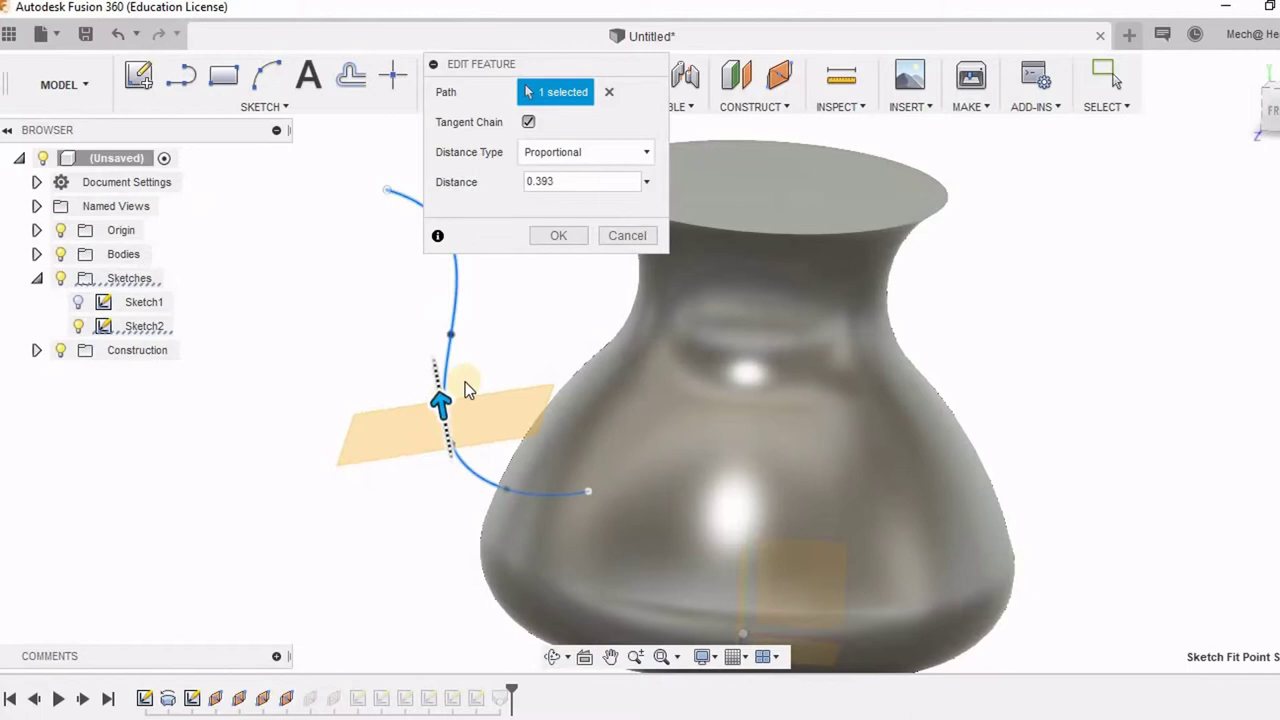
pyautogui.click(560, 237)
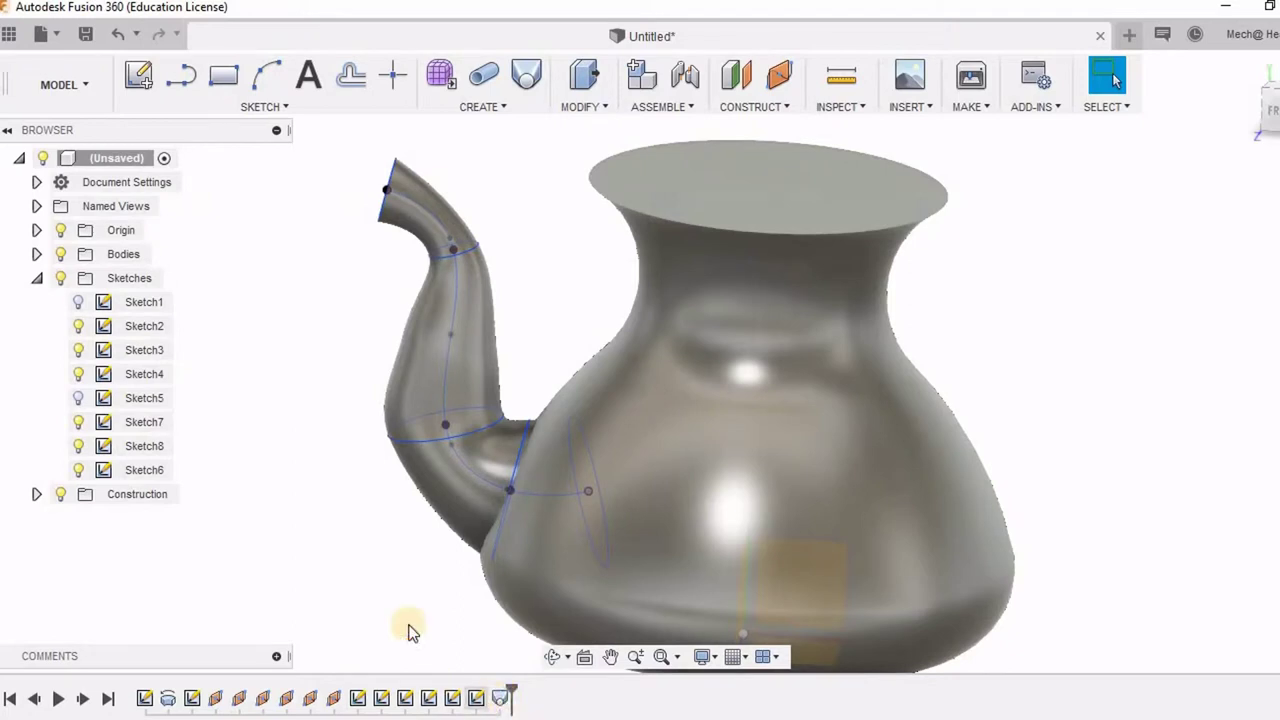
# Move the construction plane of the spout's upper bend slightly down along the spline path
pyautogui.click(312, 699)
pyautogui.click(330, 699)
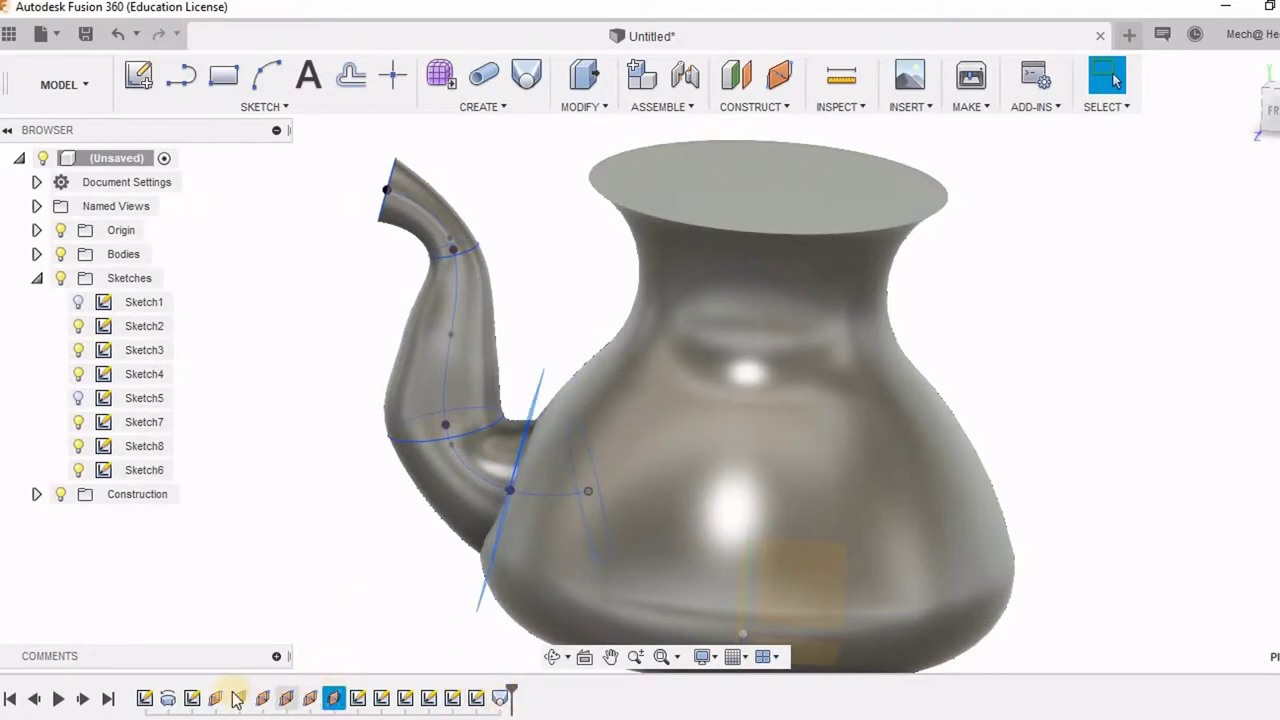
pyautogui.click(262, 703)
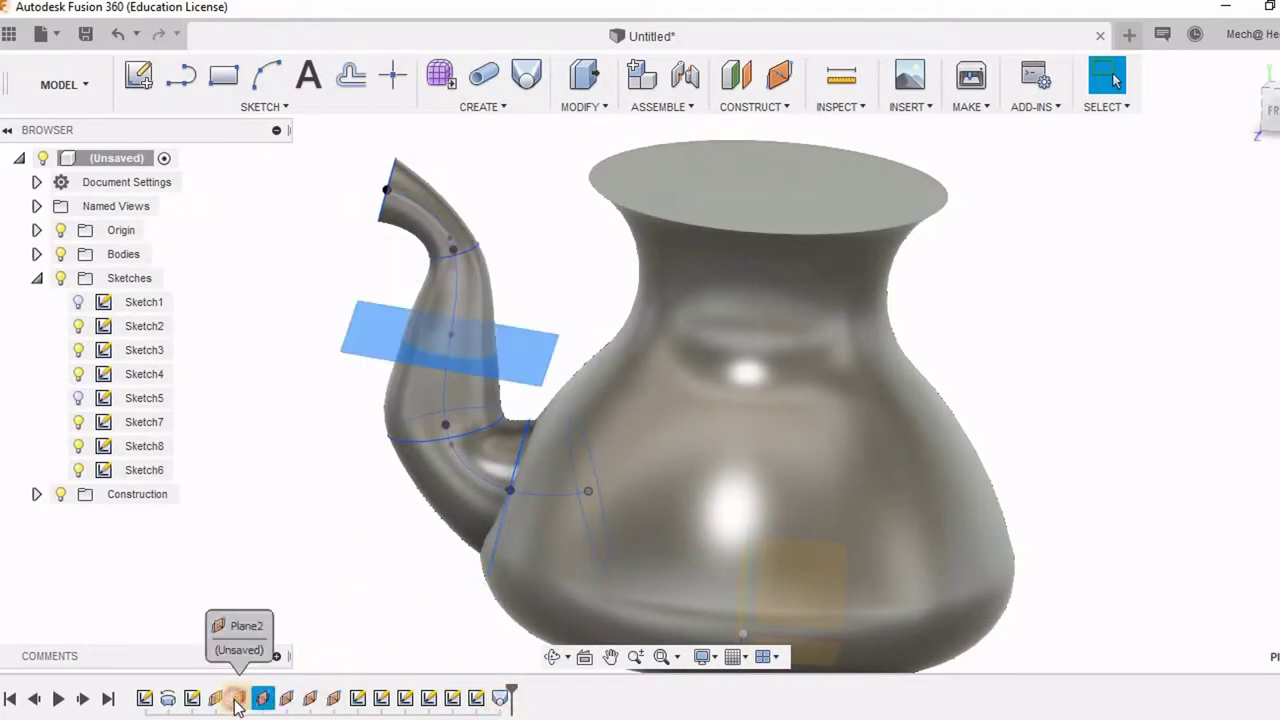
pyautogui.click(239, 699)
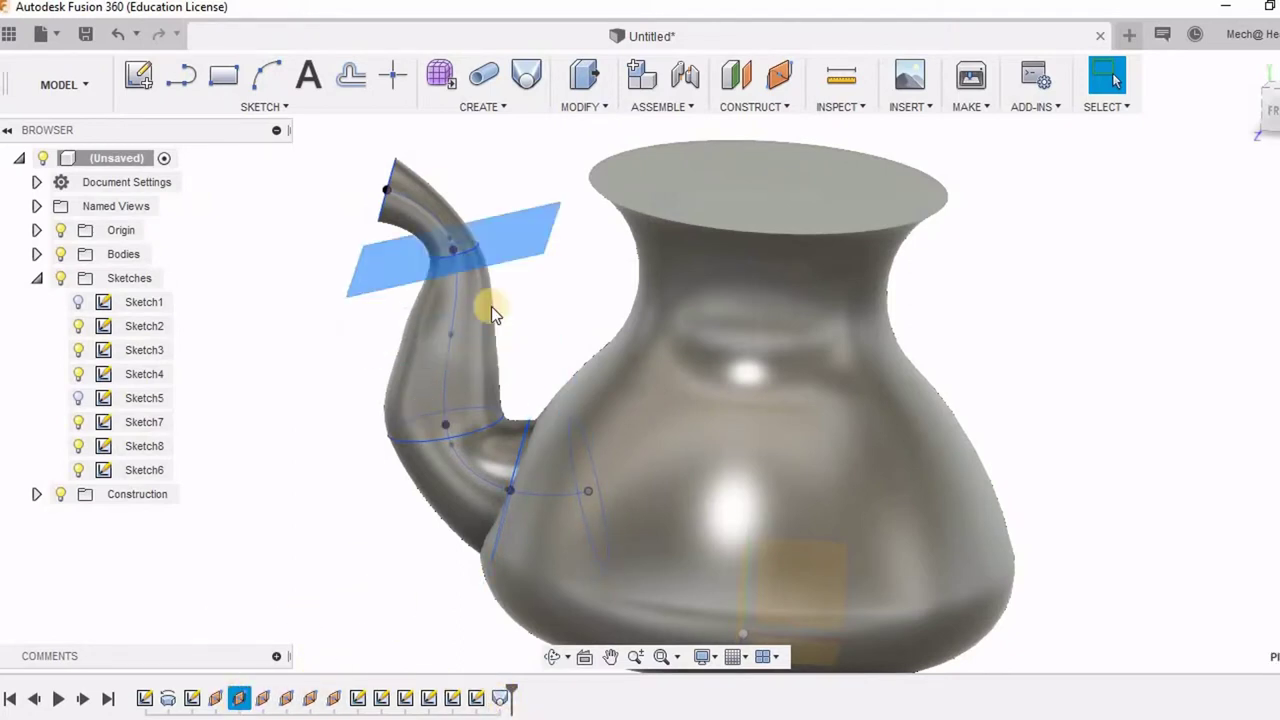
pyautogui.rightClick(239, 699)
pyautogui.click(295, 520)
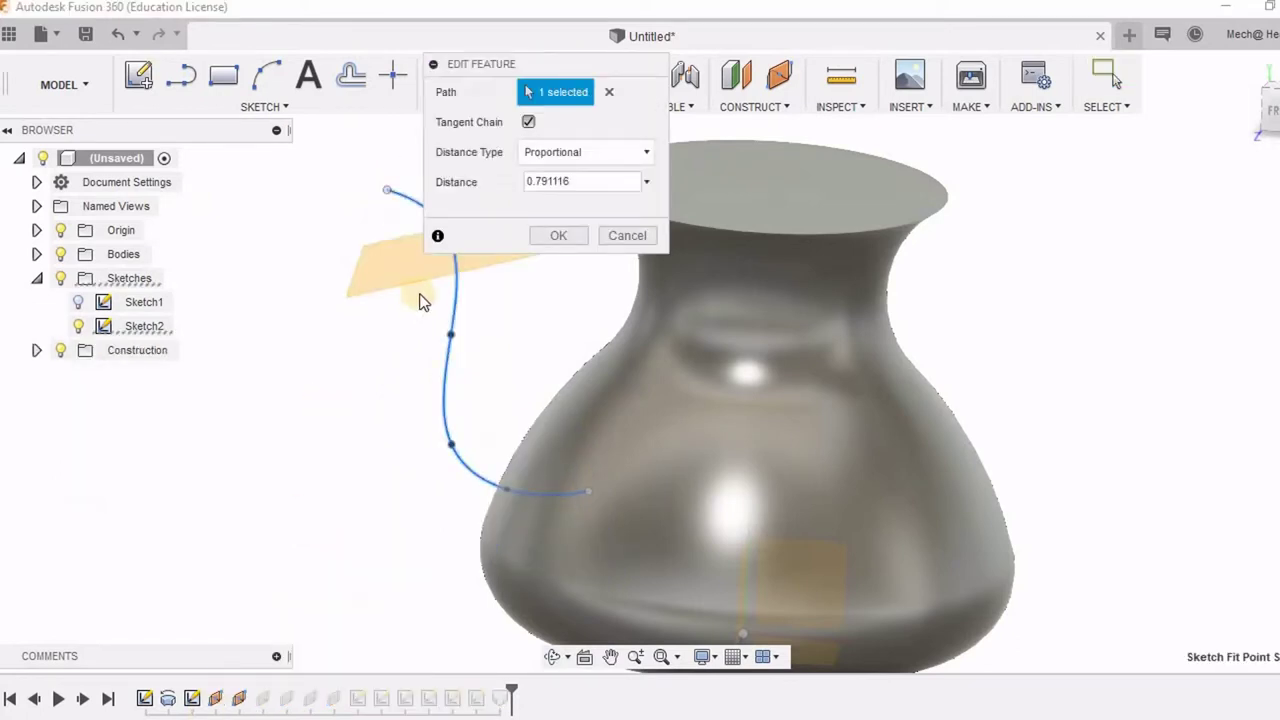
pyautogui.moveTo(527, 72); pyautogui.dragTo(536, 72)
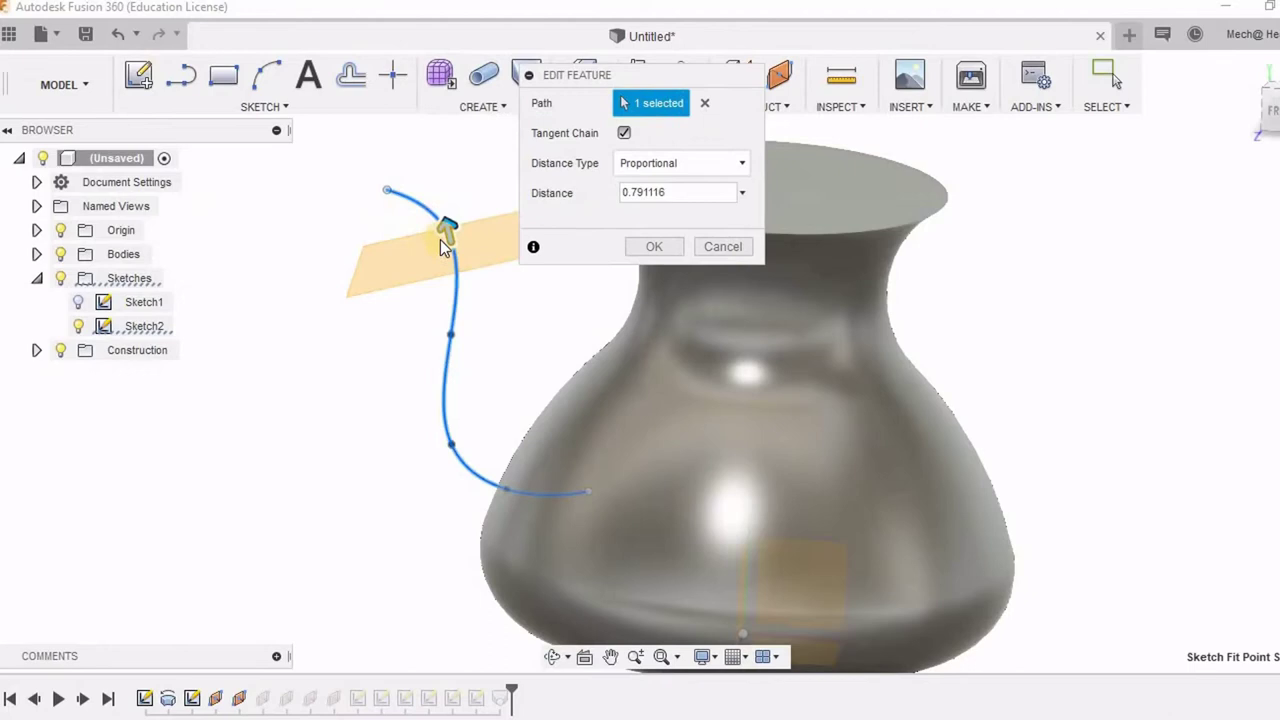
pyautogui.moveTo(447, 238); pyautogui.dragTo(458, 251)
pyautogui.click(624, 251)
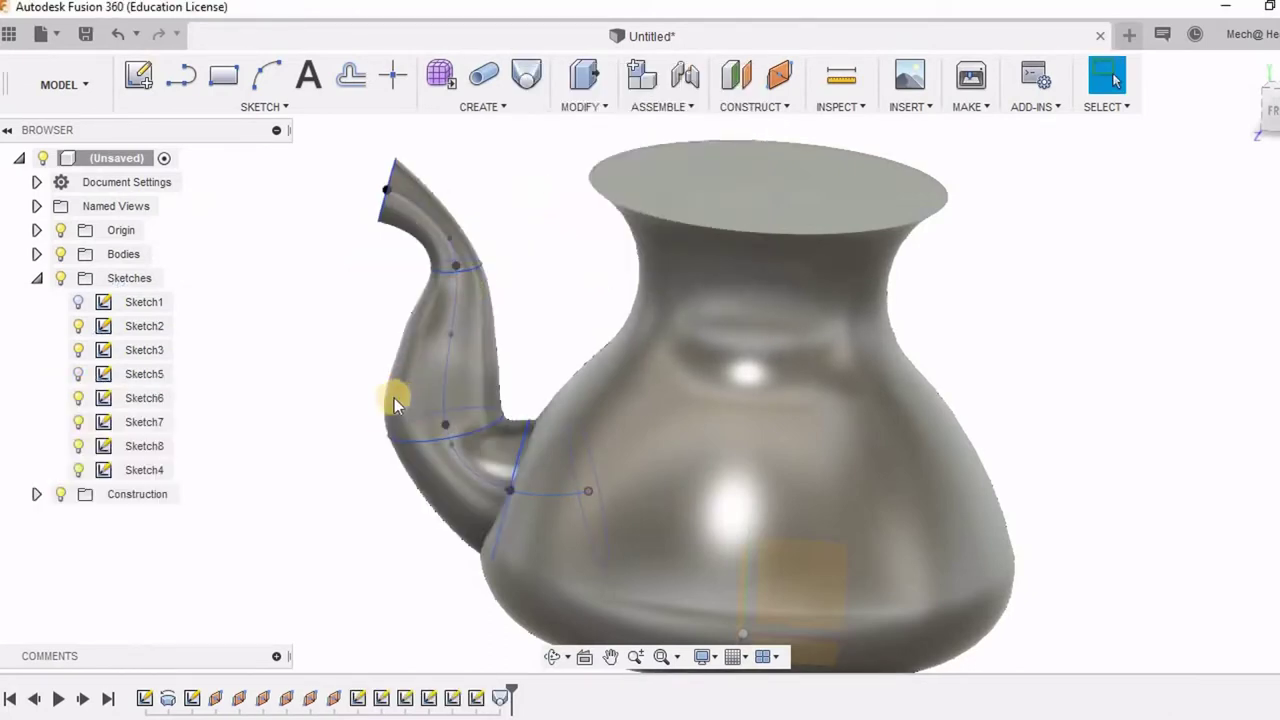
# Resize the spout's upper-bend circle to a radius of about 10.1 and the lower-bend circle to about 18.9
pyautogui.scroll(-2, 394, 398)
pyautogui.scroll(2, 451, 280)
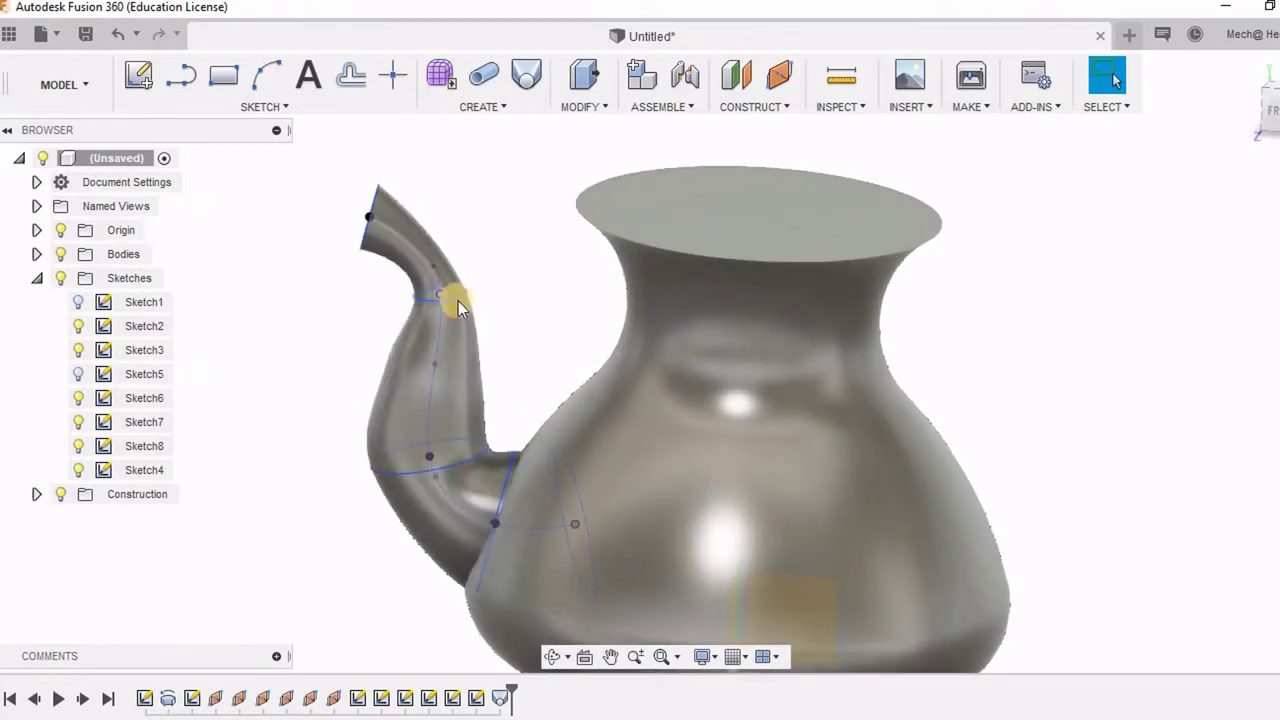
pyautogui.click(456, 300)
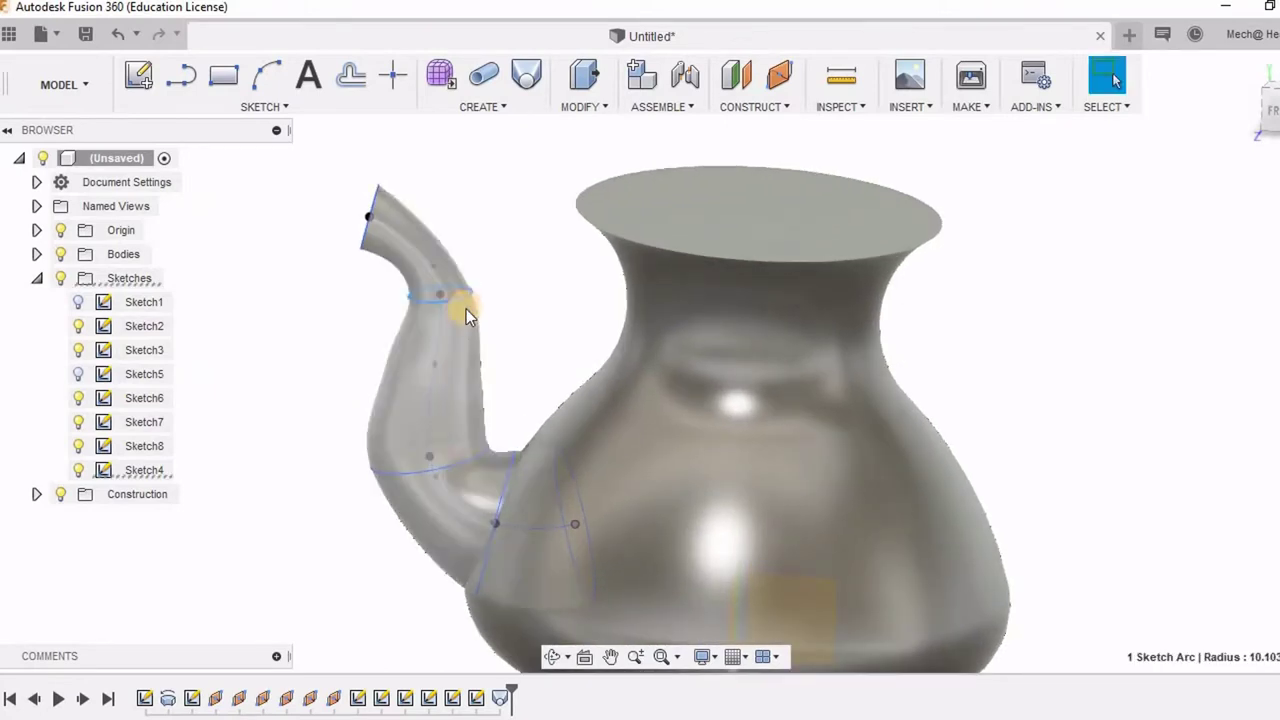
pyautogui.click(488, 442)
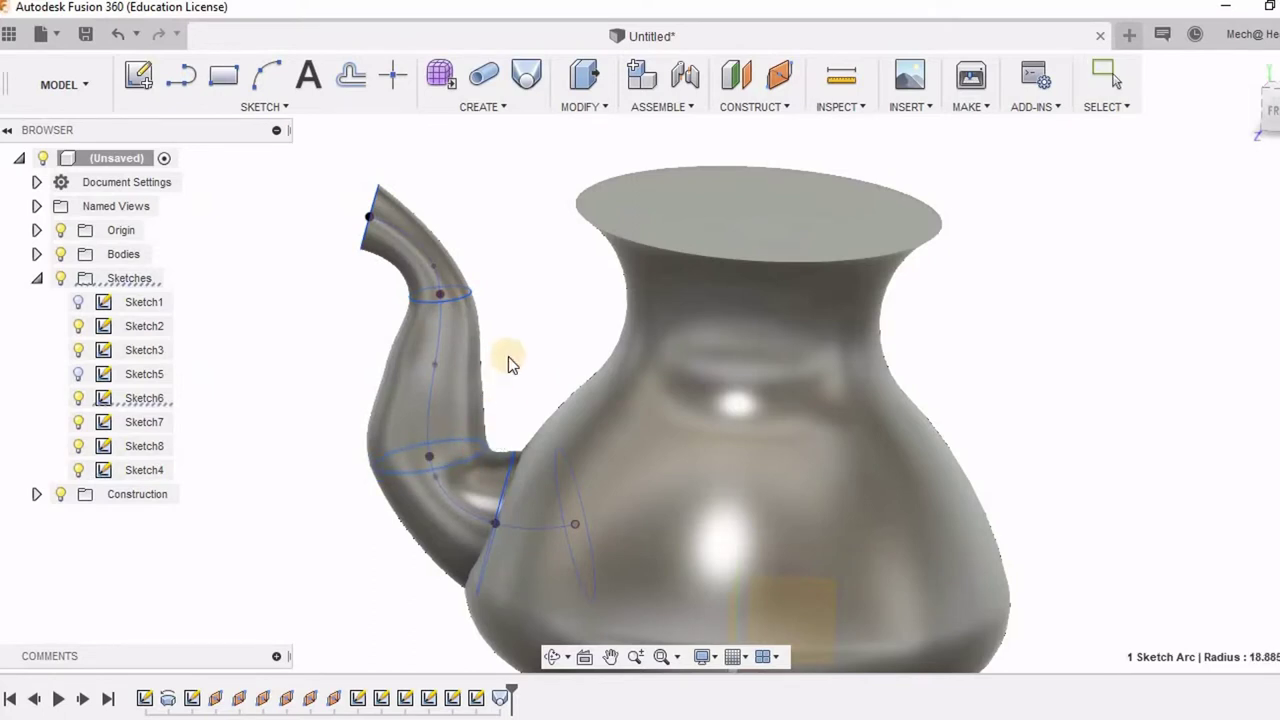
pyautogui.scroll(-3, 507, 353)
pyautogui.keyDown('shift'); pyautogui.moveTo(506, 389); pyautogui.dragTo(535, 382, button='middle'); pyautogui.keyUp('shift')
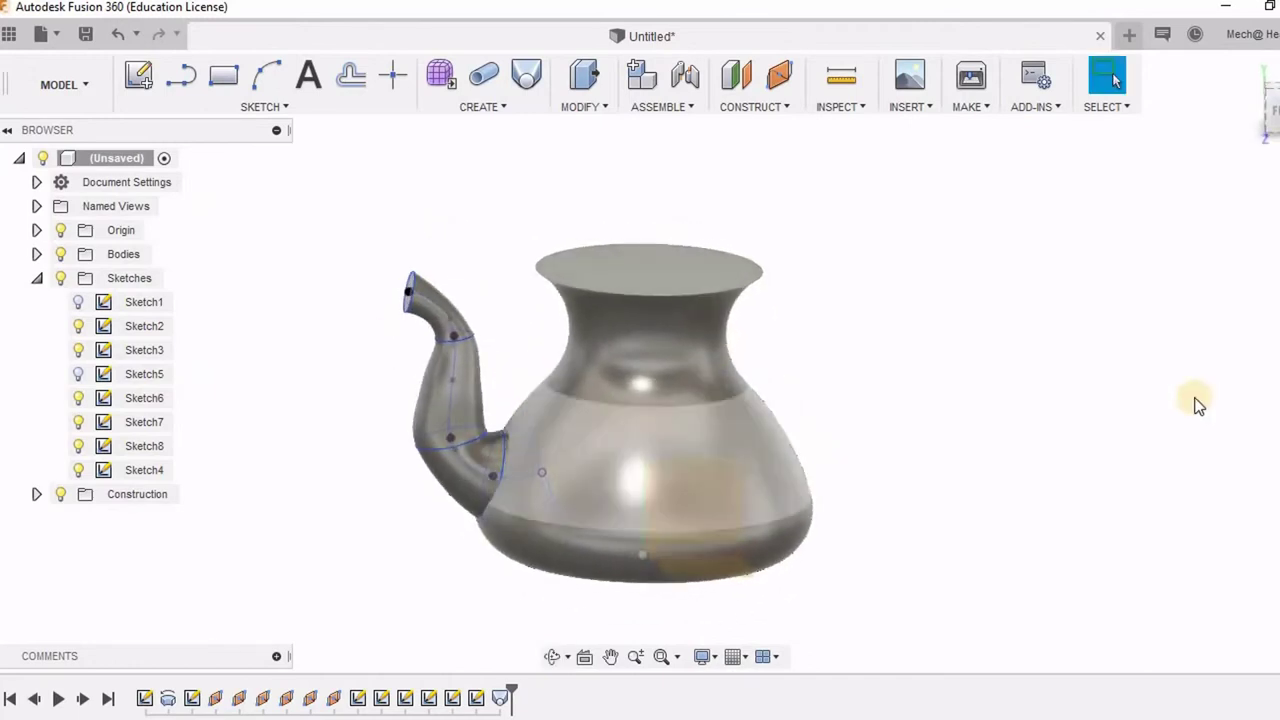
# Hide the spout path and circle sketches Sketch2, Sketch3, Sketch6, Sketch7, Sketch8 and Sketch4
pyautogui.click(992, 365)
pyautogui.click(79, 326)
pyautogui.click(79, 350)
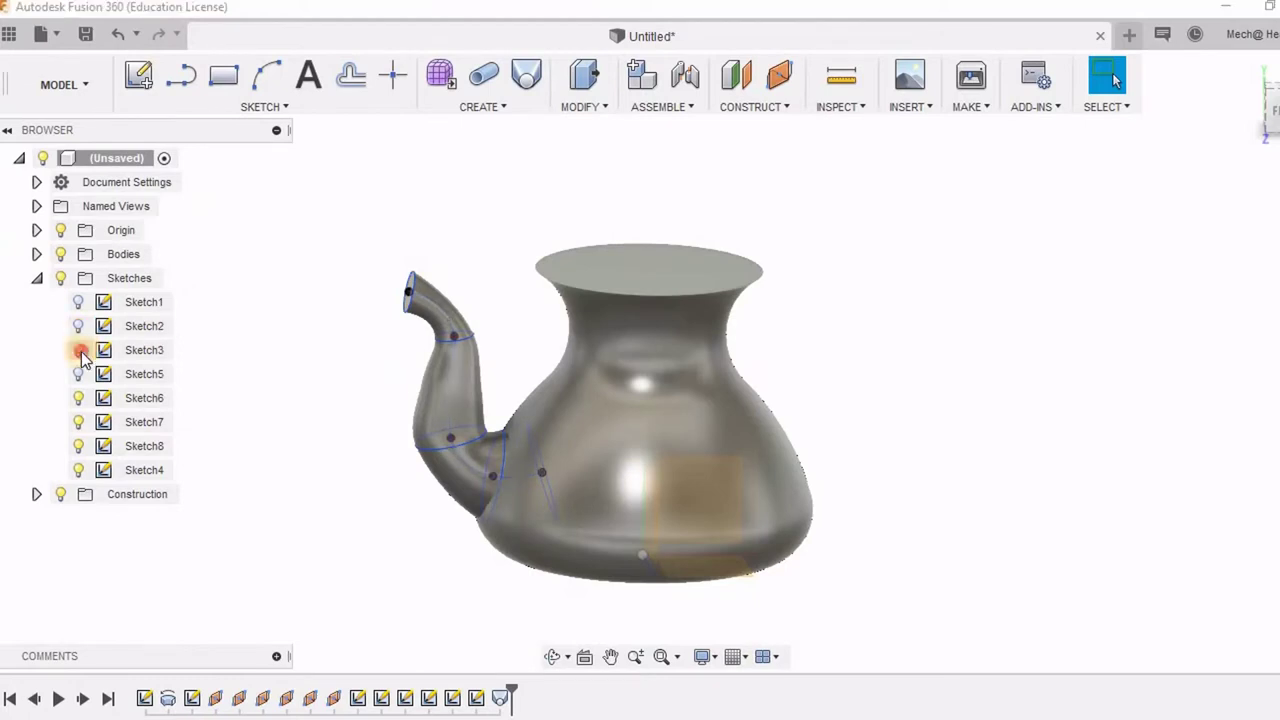
pyautogui.click(78, 398)
pyautogui.click(78, 422)
pyautogui.click(78, 446)
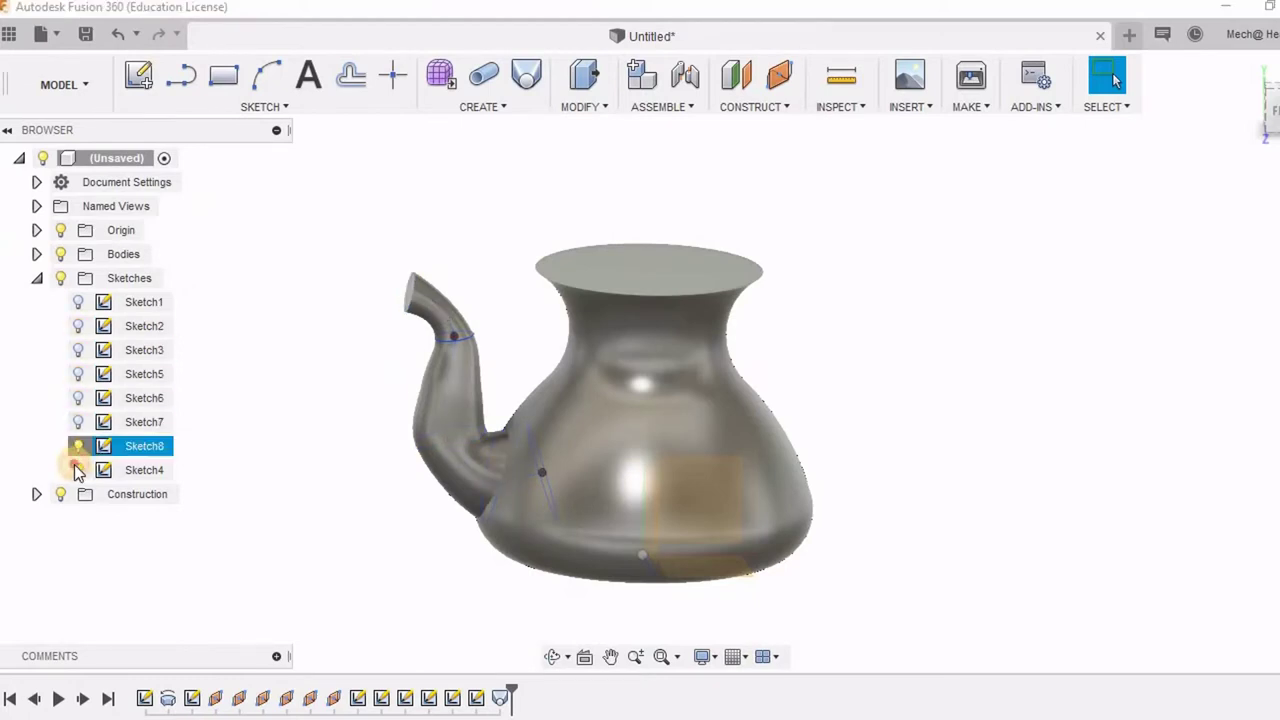
pyautogui.click(78, 470)
pyautogui.scroll(3, 671, 180)
pyautogui.scroll(-1, 680, 195)
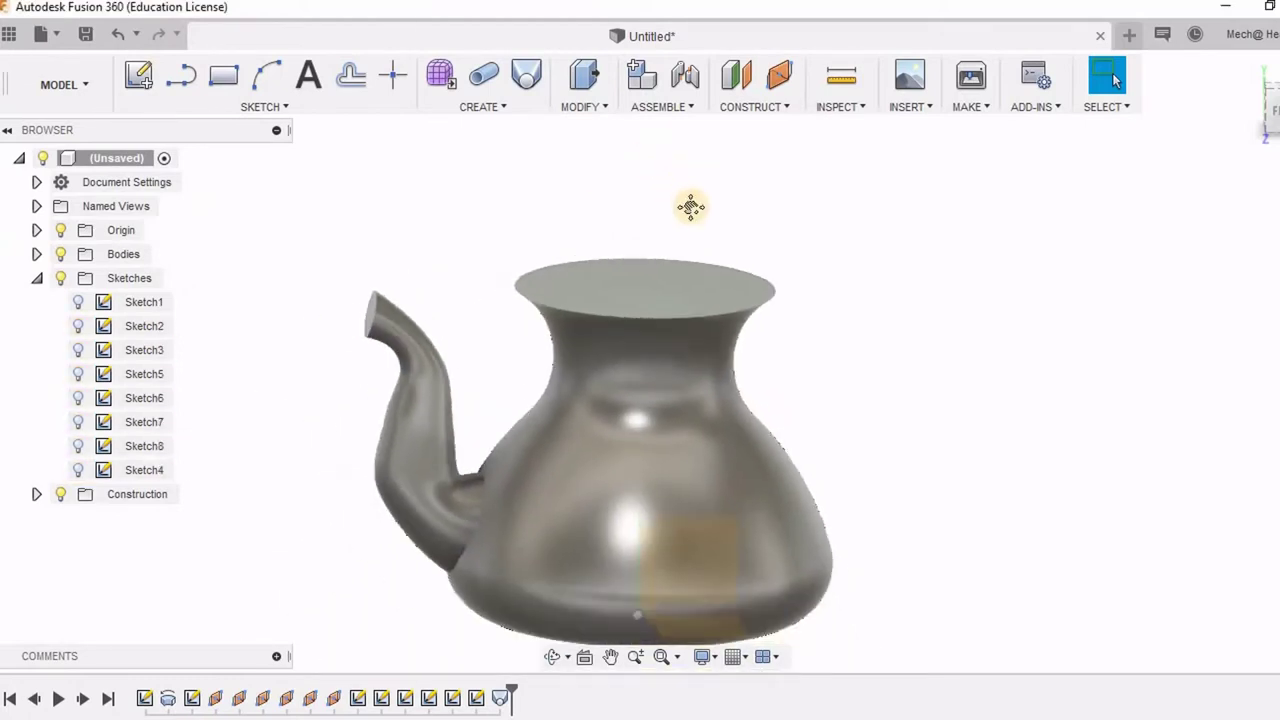
pyautogui.moveTo(691, 207); pyautogui.dragTo(692, 231, button='middle')
pyautogui.press('Escape')
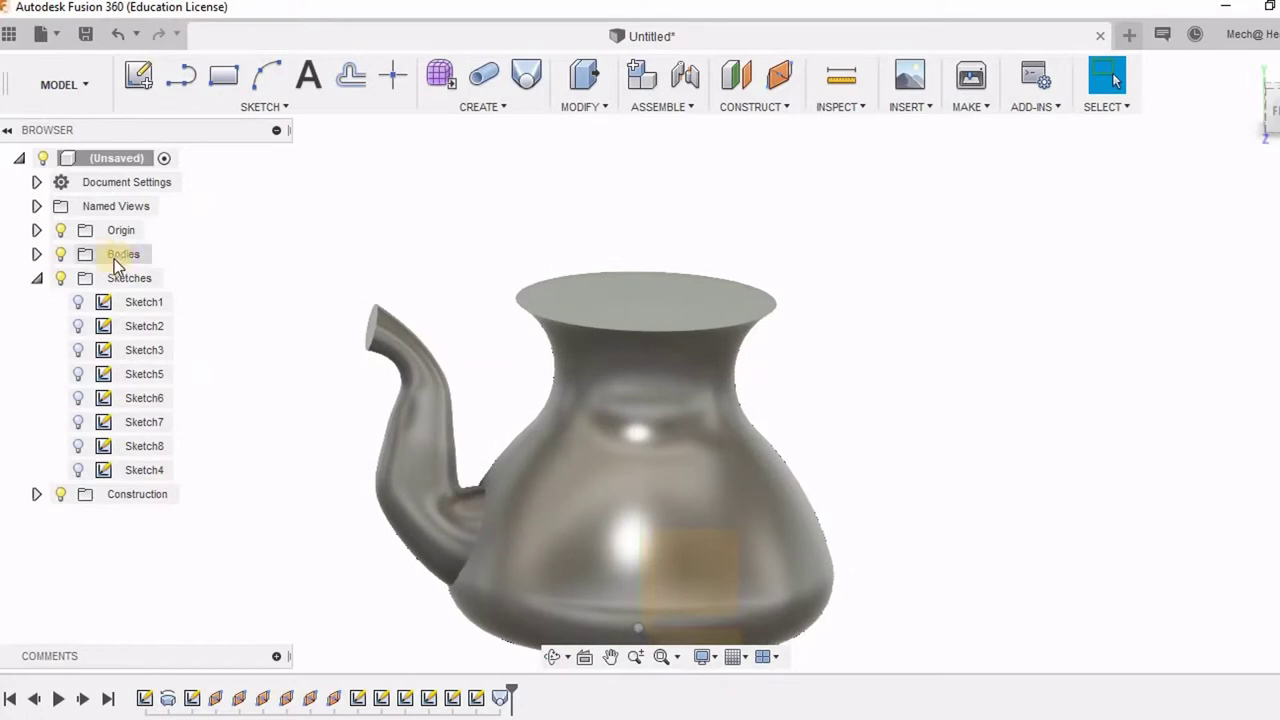
# Check the vessel and spout separately by hiding and reshowing Body1 and Body2, and examine where they meet
pyautogui.click(37, 256)
pyautogui.click(78, 279)
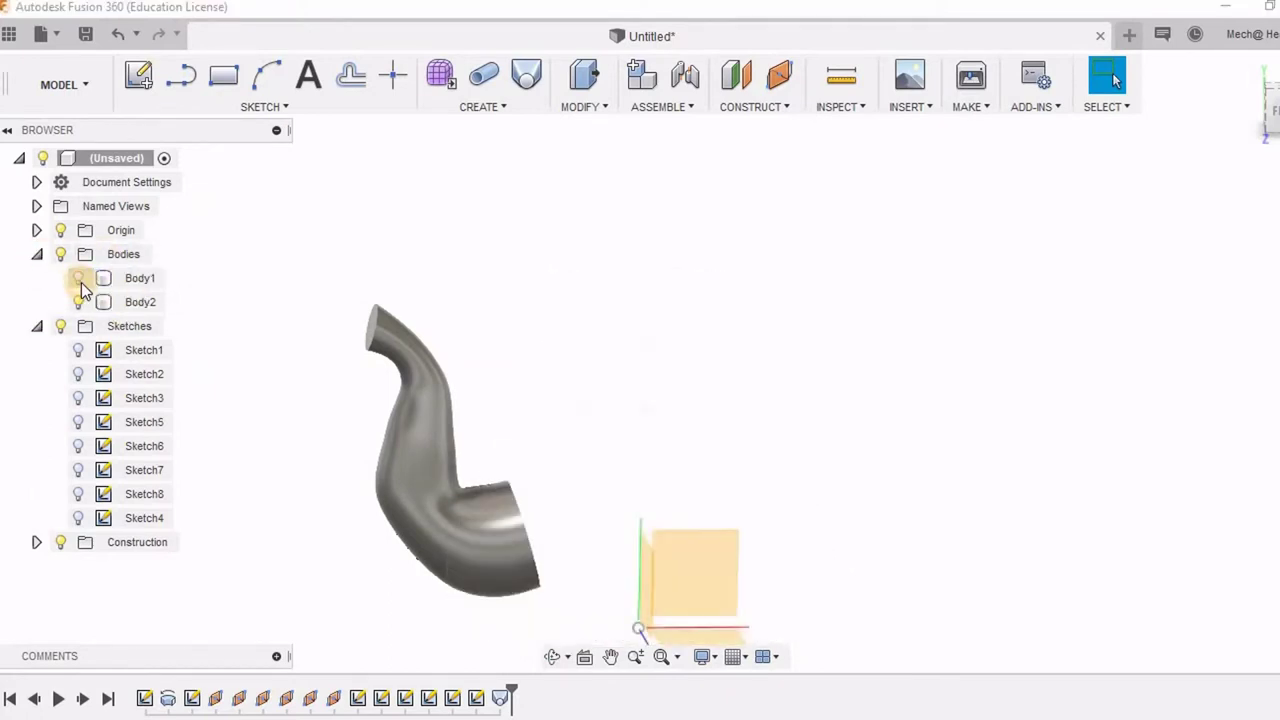
pyautogui.click(78, 303)
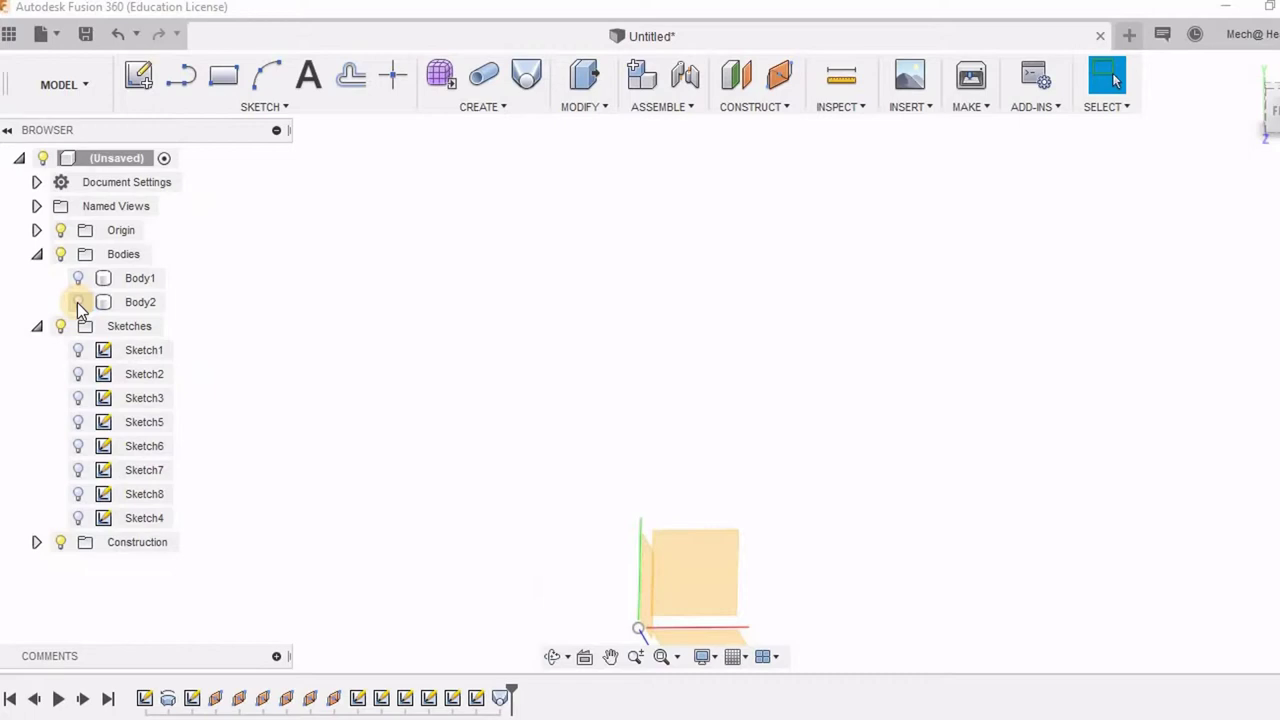
pyautogui.click(78, 302)
pyautogui.click(78, 278)
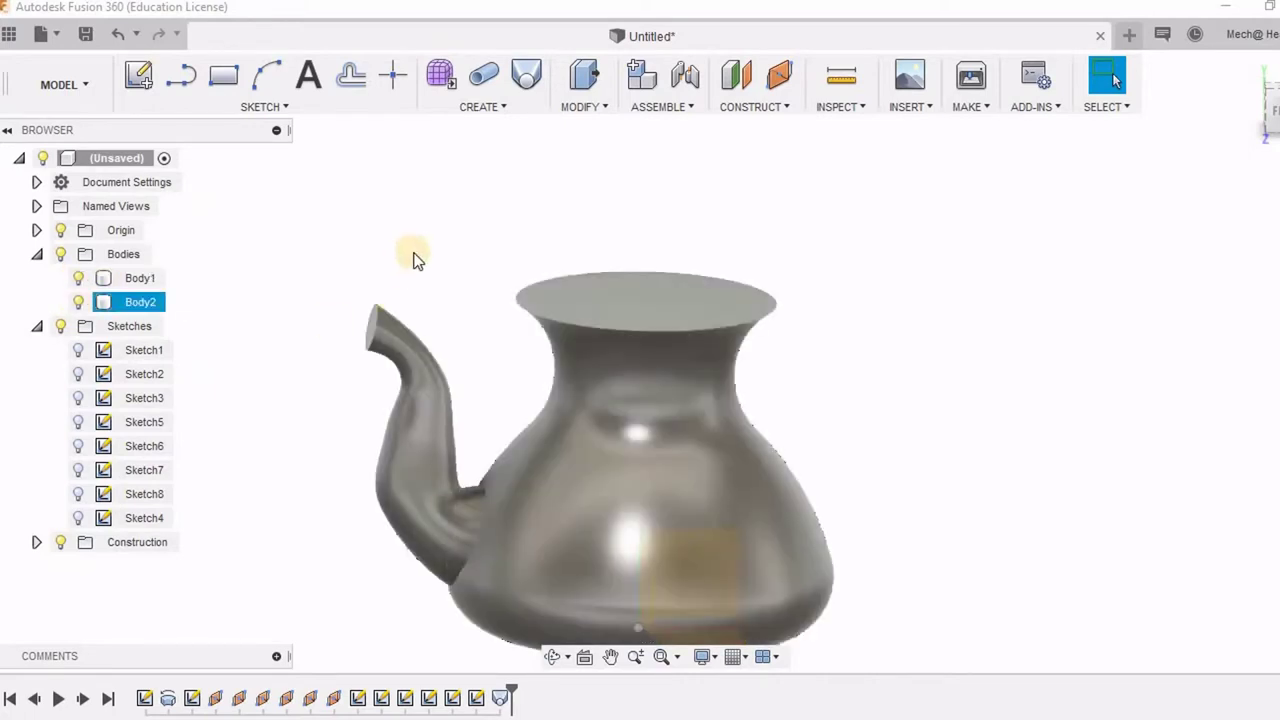
pyautogui.click(510, 428)
pyautogui.click(467, 542)
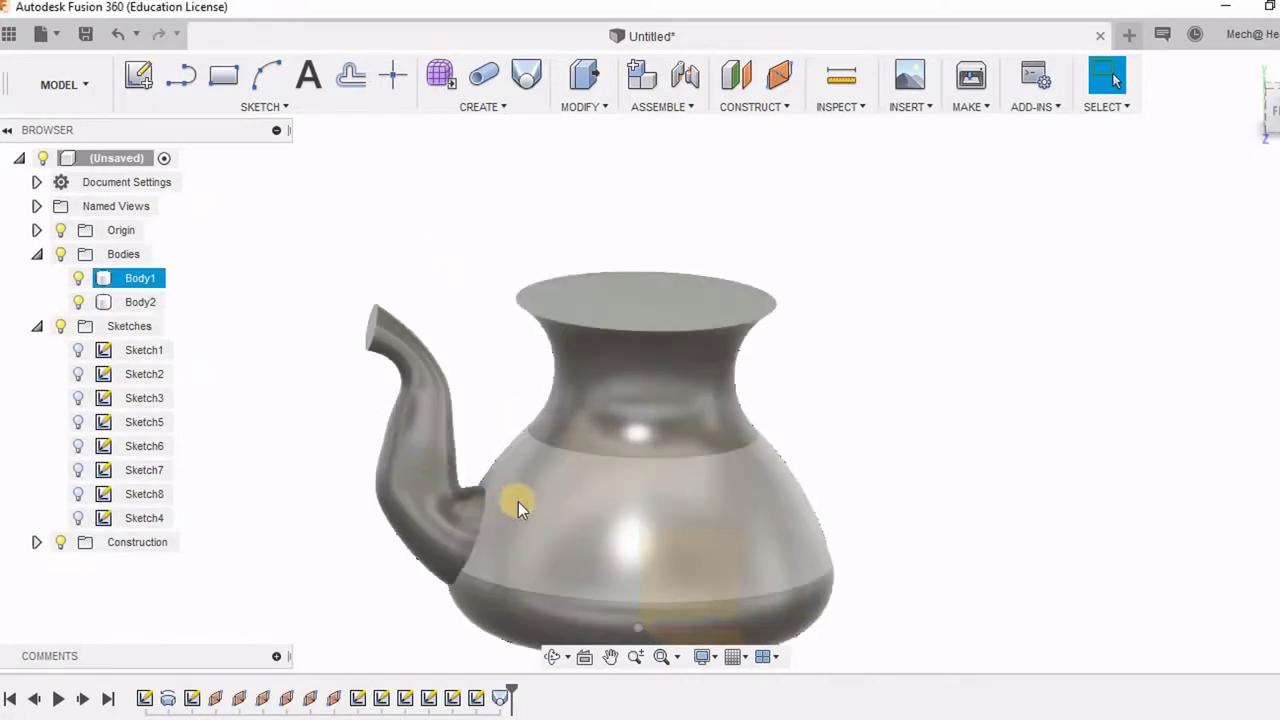
pyautogui.click(562, 545)
pyautogui.scroll(2, 563, 543)
pyautogui.click(450, 490)
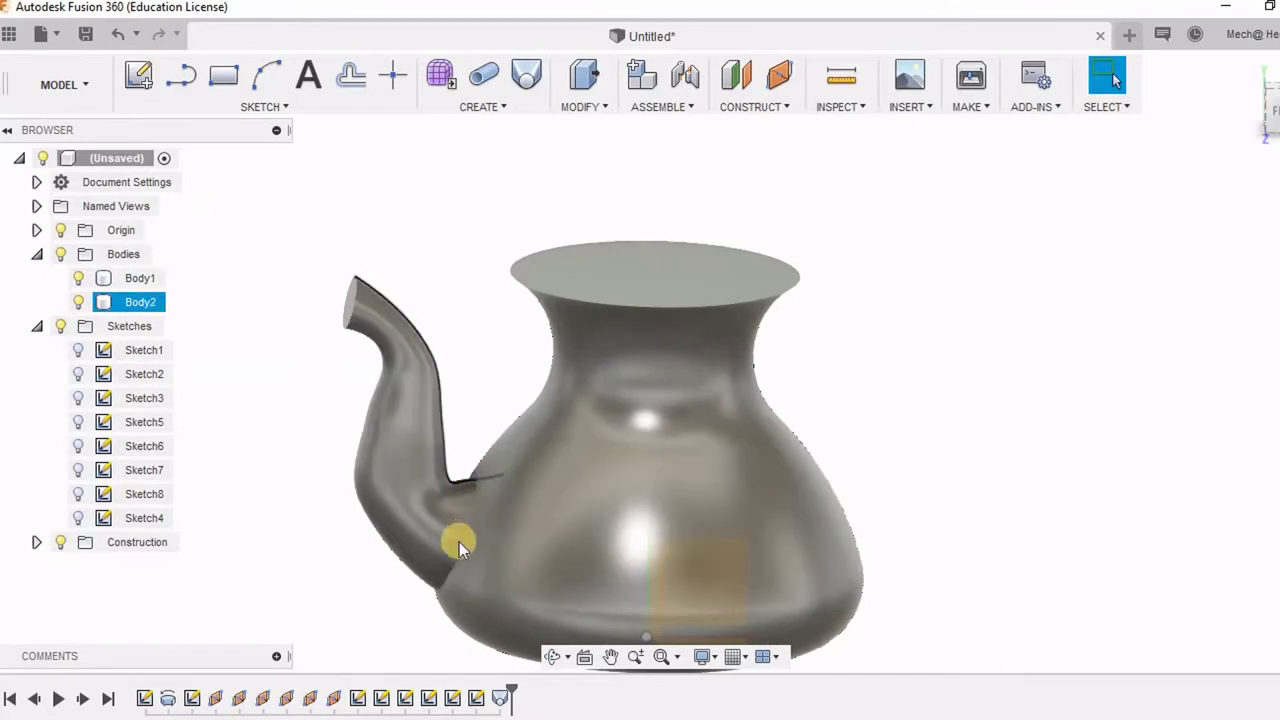
pyautogui.click(452, 566)
pyautogui.click(466, 499)
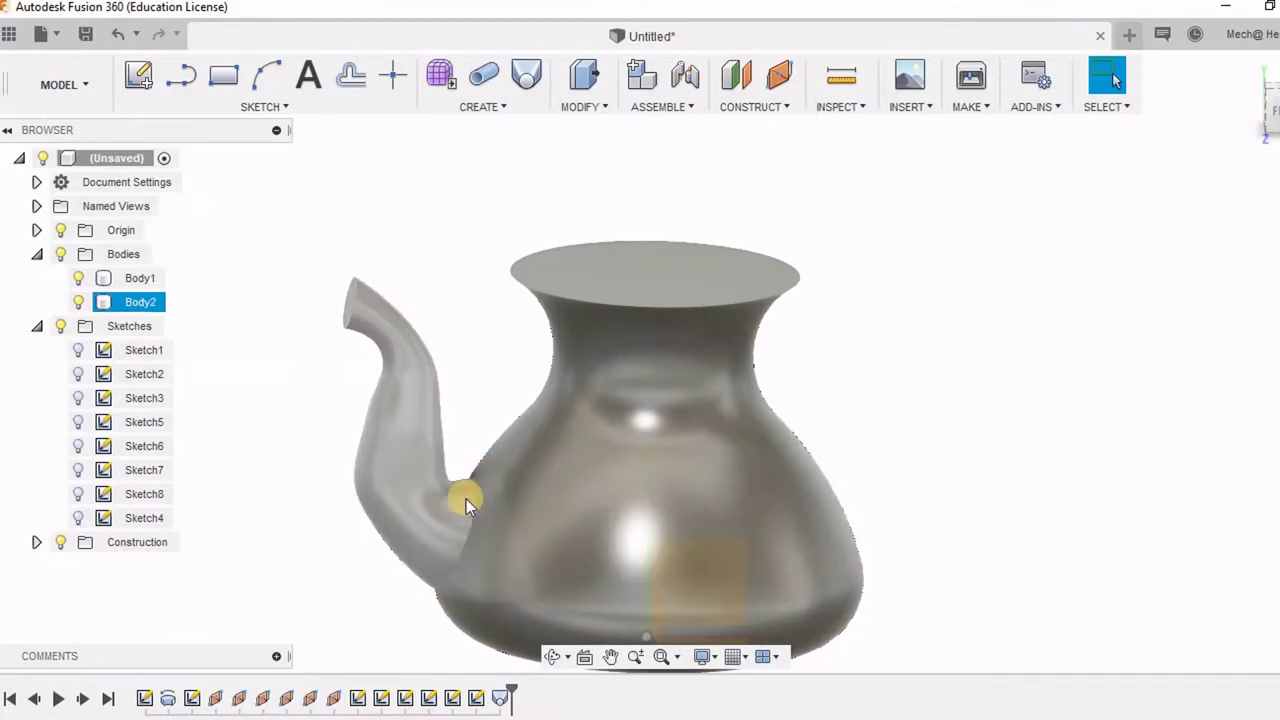
pyautogui.click(771, 153)
# Cut the spout Body2 out of the vessel Body1 with Combine, without keeping the tool body
pyautogui.click(580, 107)
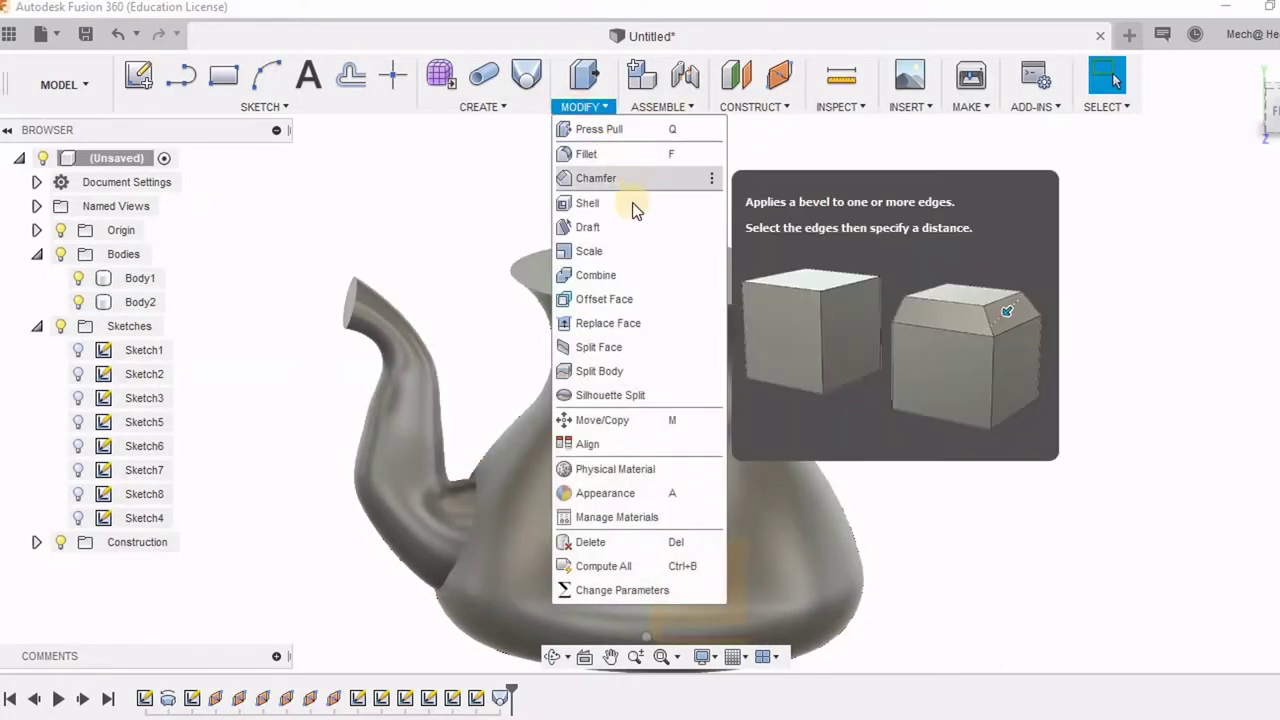
pyautogui.moveTo(580, 112)
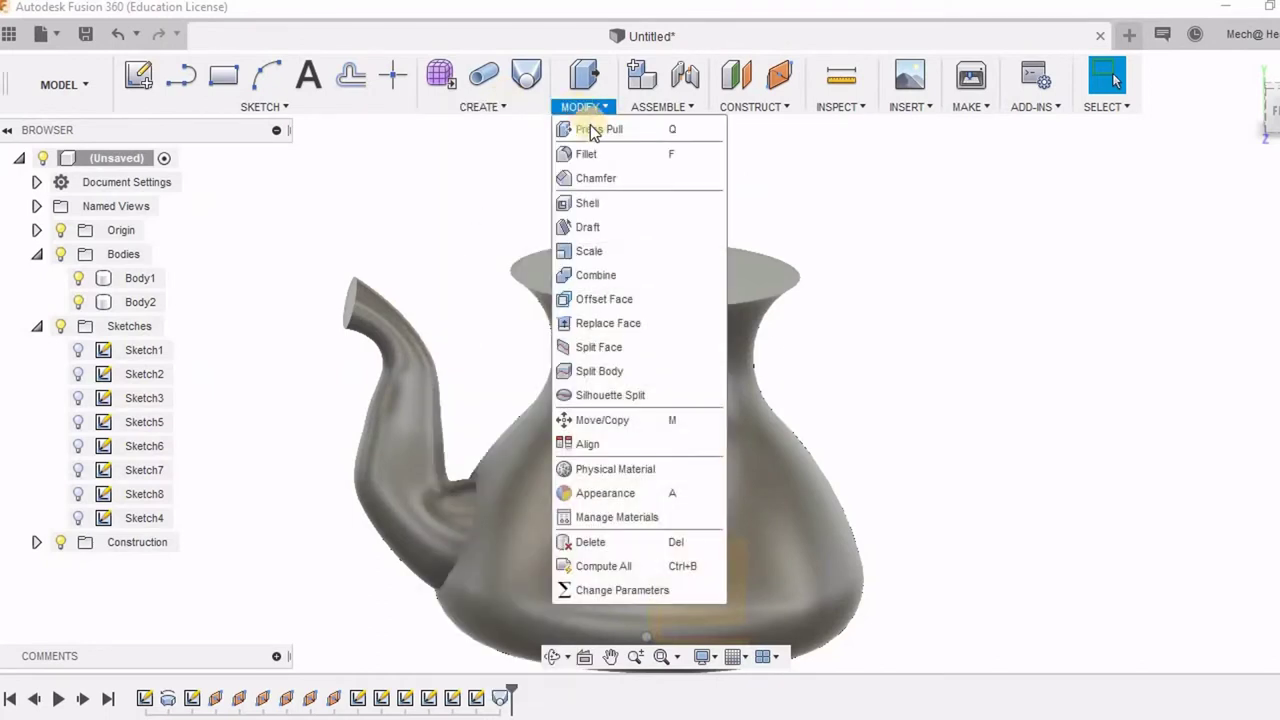
pyautogui.click(640, 279)
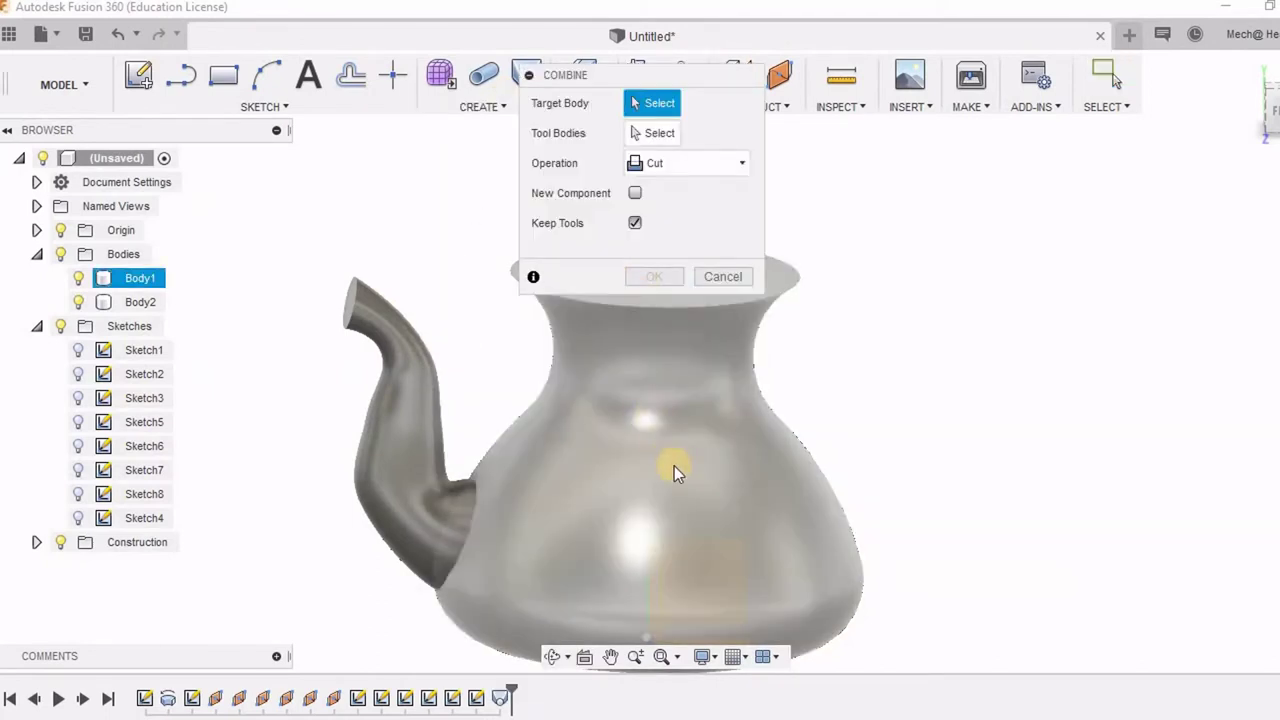
pyautogui.click(674, 467)
pyautogui.click(424, 385)
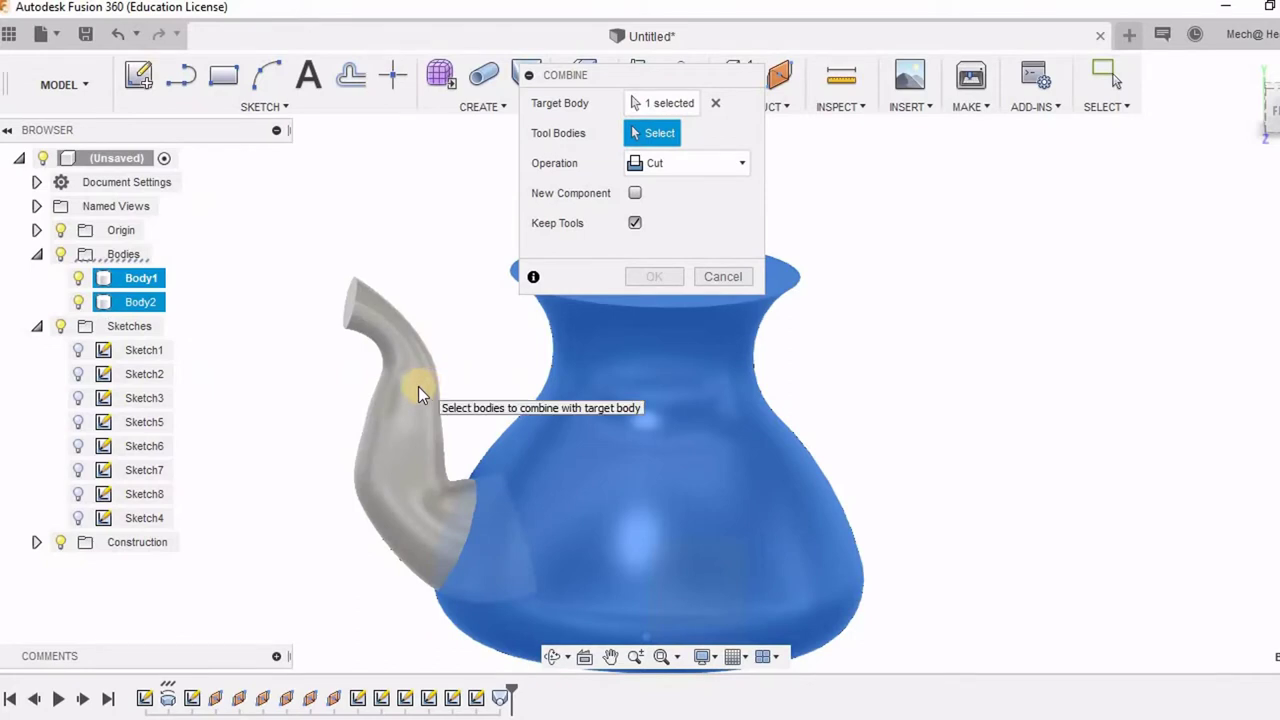
pyautogui.click(419, 386)
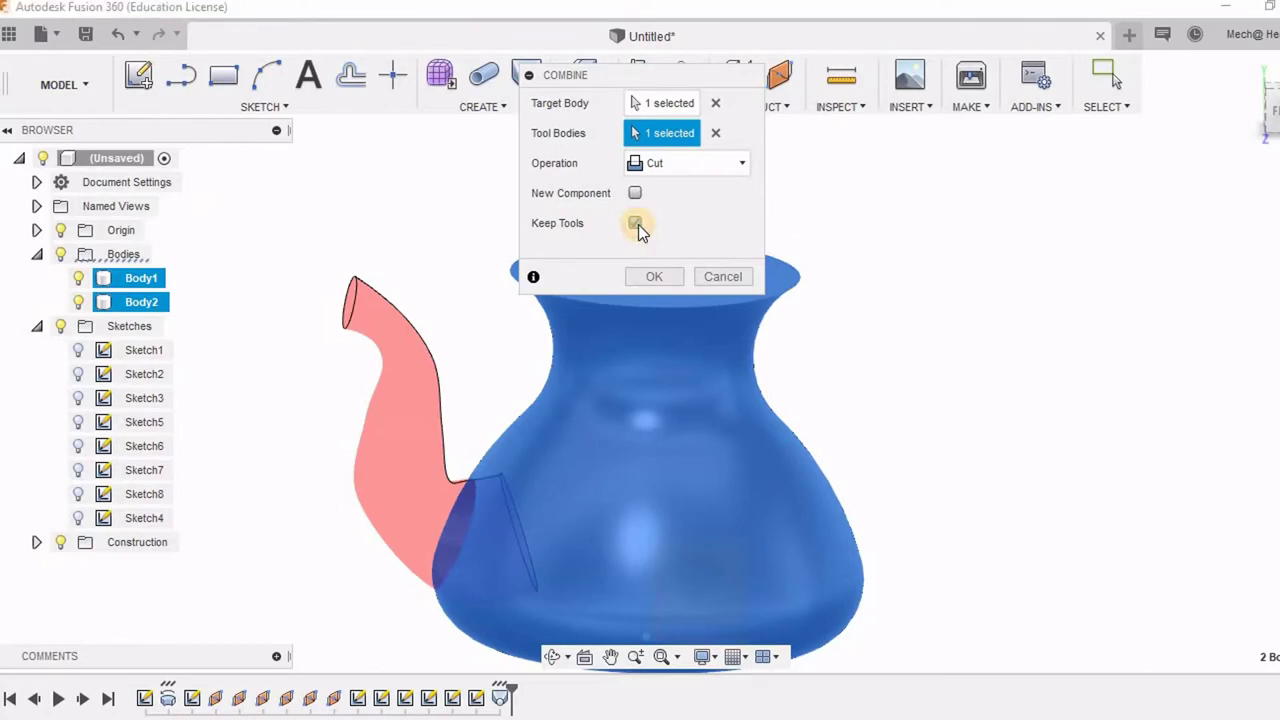
pyautogui.click(653, 277)
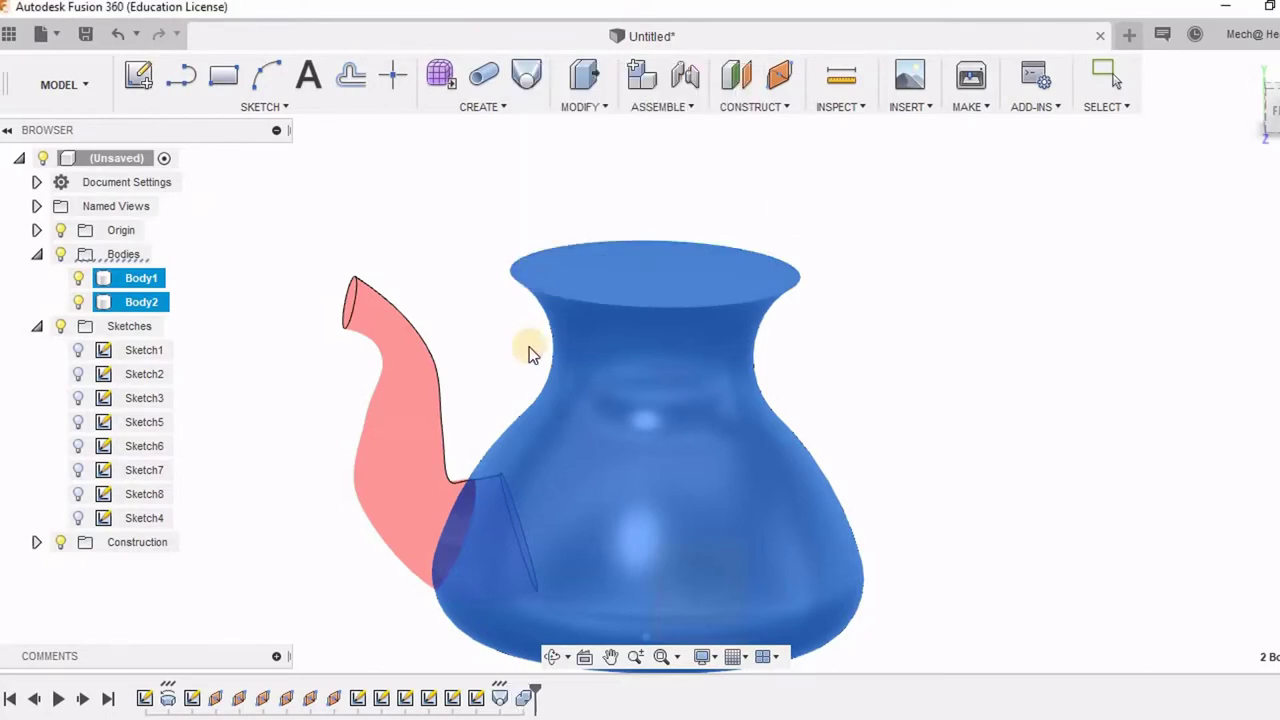
pyautogui.keyDown('shift'); pyautogui.moveTo(510, 374); pyautogui.dragTo(460, 523, button='middle'); pyautogui.keyUp('shift')
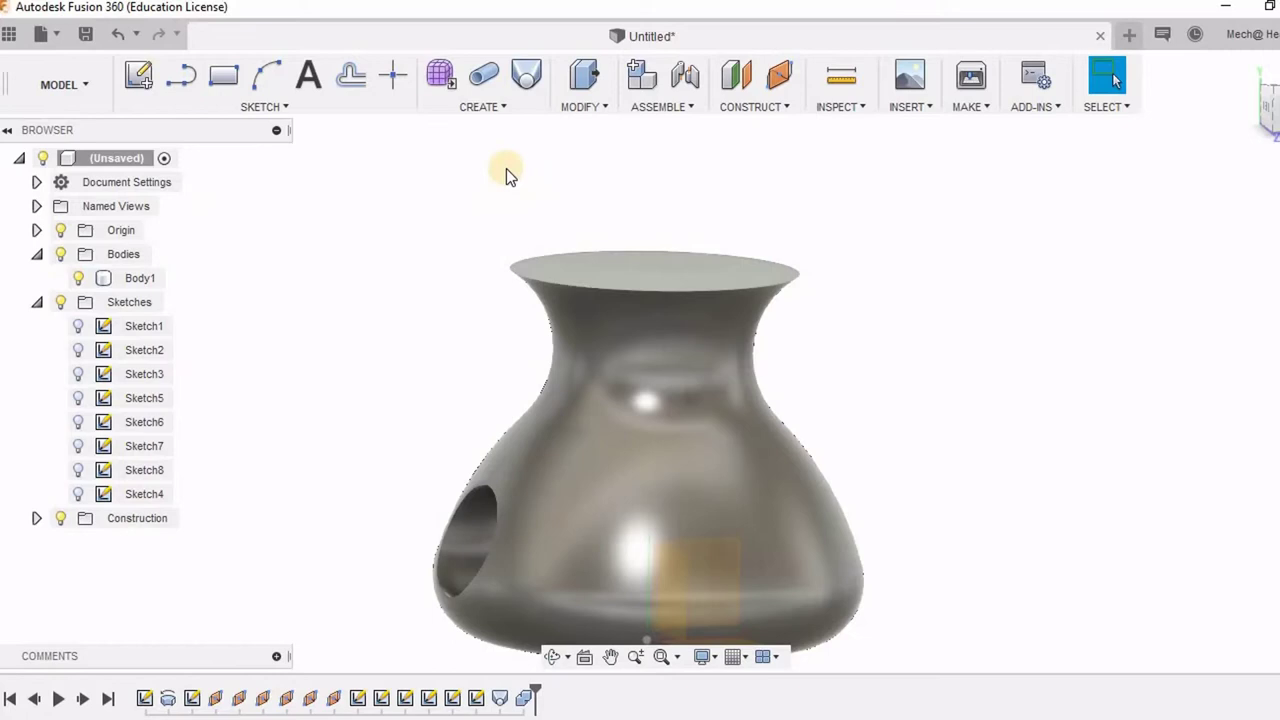
# Edit the Combine cut between the vessel and spout so that the tool body is kept
pyautogui.click(118, 279)
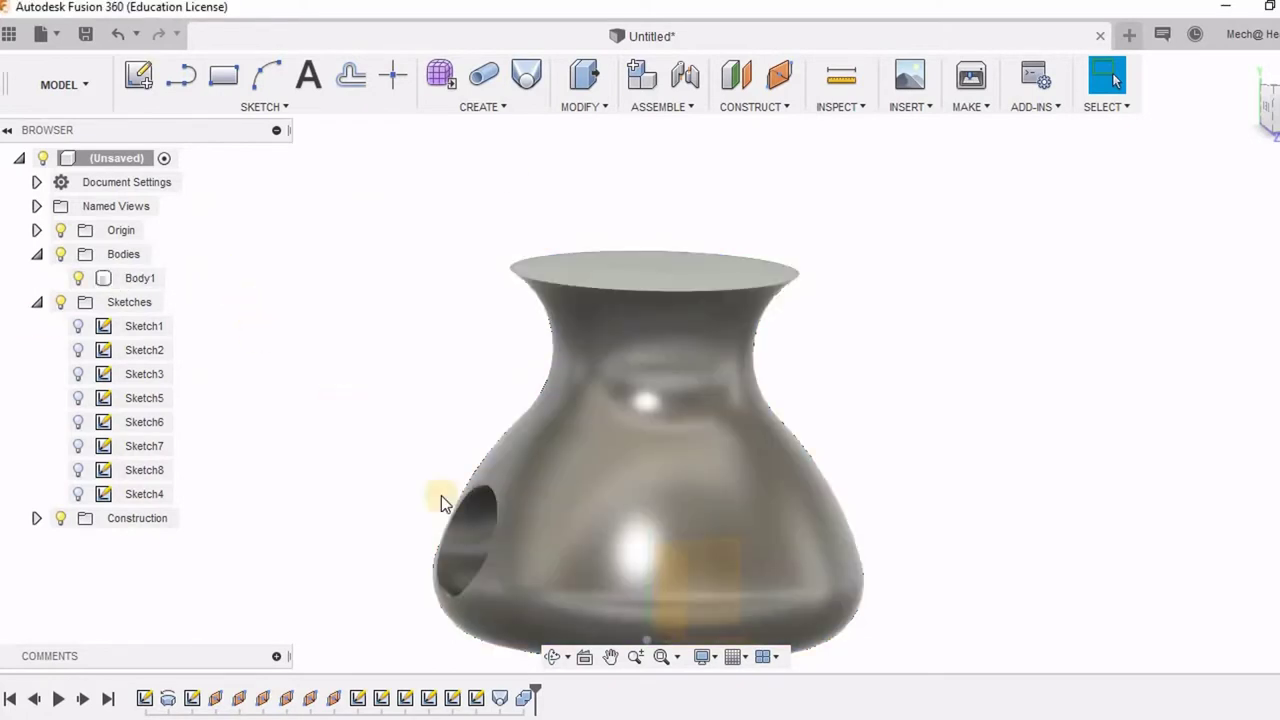
pyautogui.rightClick(523, 697)
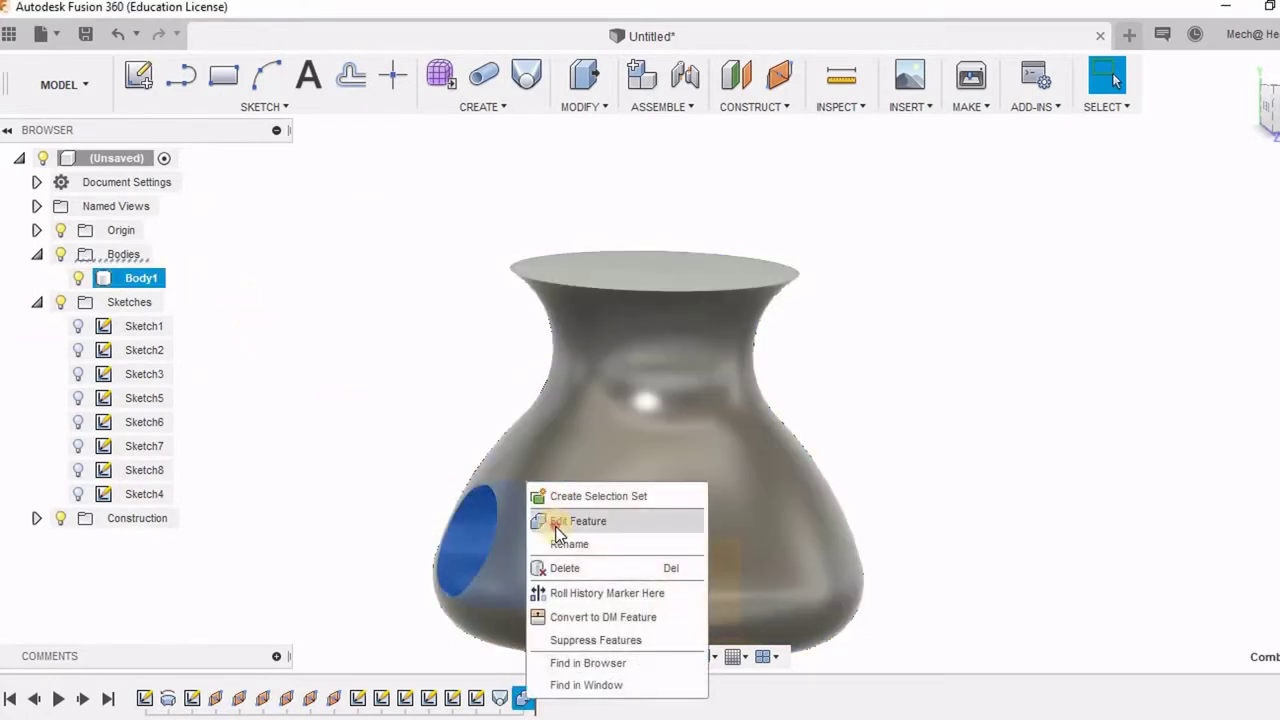
pyautogui.click(560, 522)
pyautogui.click(637, 223)
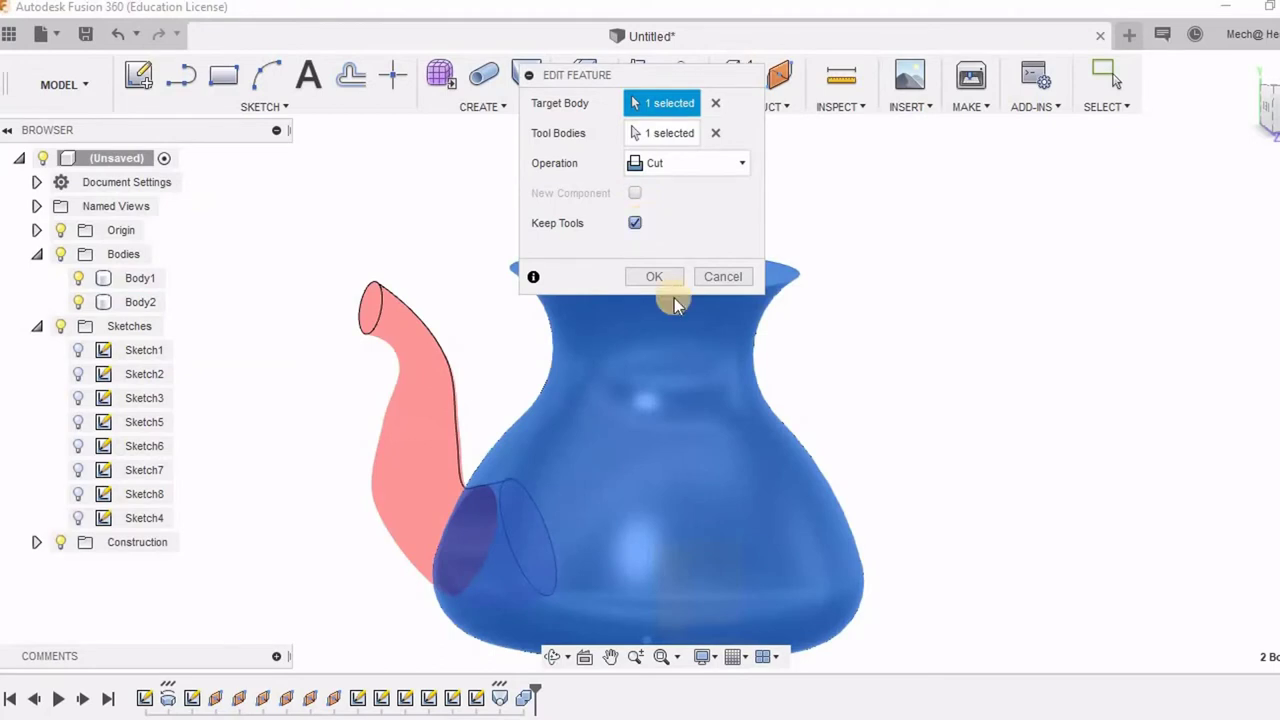
pyautogui.click(655, 277)
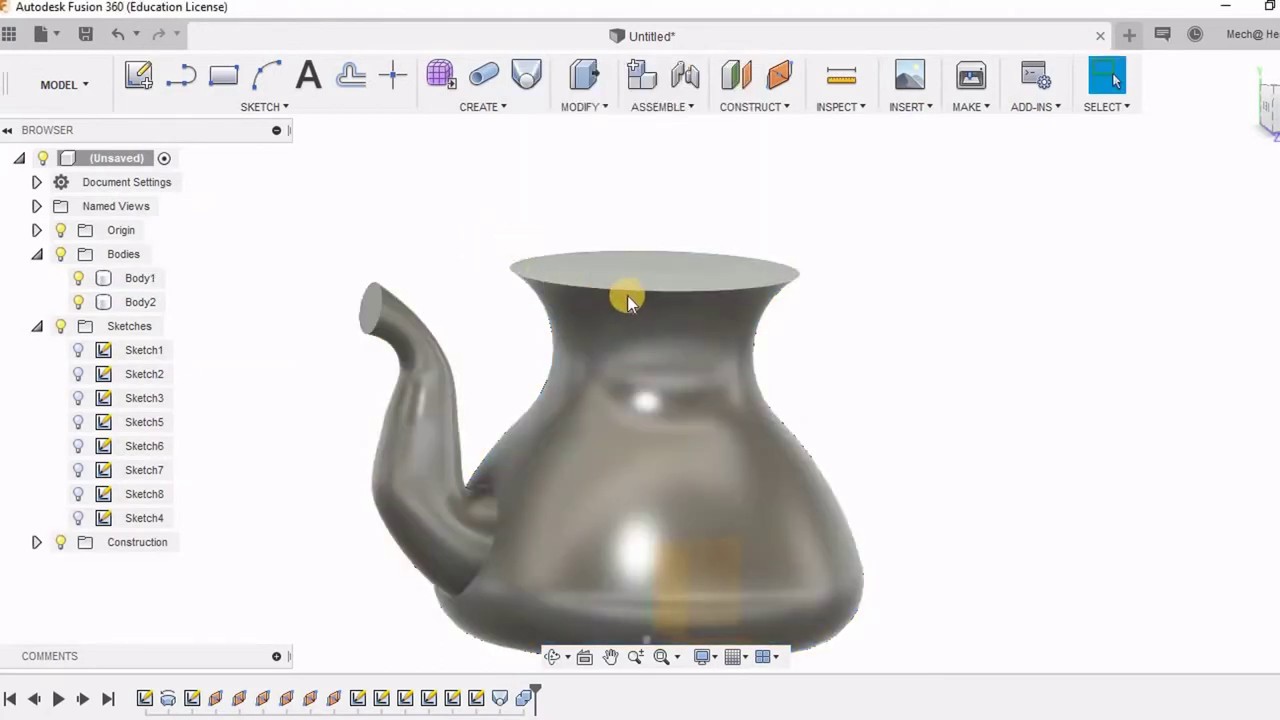
# Inspect the restored spout against the vessel and hide the vessel Body1, leaving only the spout displayed
pyautogui.moveTo(631, 287)
pyautogui.keyDown('shift'); pyautogui.mouseDown(button='middle')
pyautogui.moveTo(619, 301)
pyautogui.moveTo(634, 277)
pyautogui.moveTo(626, 289)
pyautogui.moveTo(560, 289)
pyautogui.moveTo(606, 314)
pyautogui.moveTo(610, 298)
pyautogui.mouseUp(button='middle'); pyautogui.keyUp('shift')
pyautogui.click(431, 270)
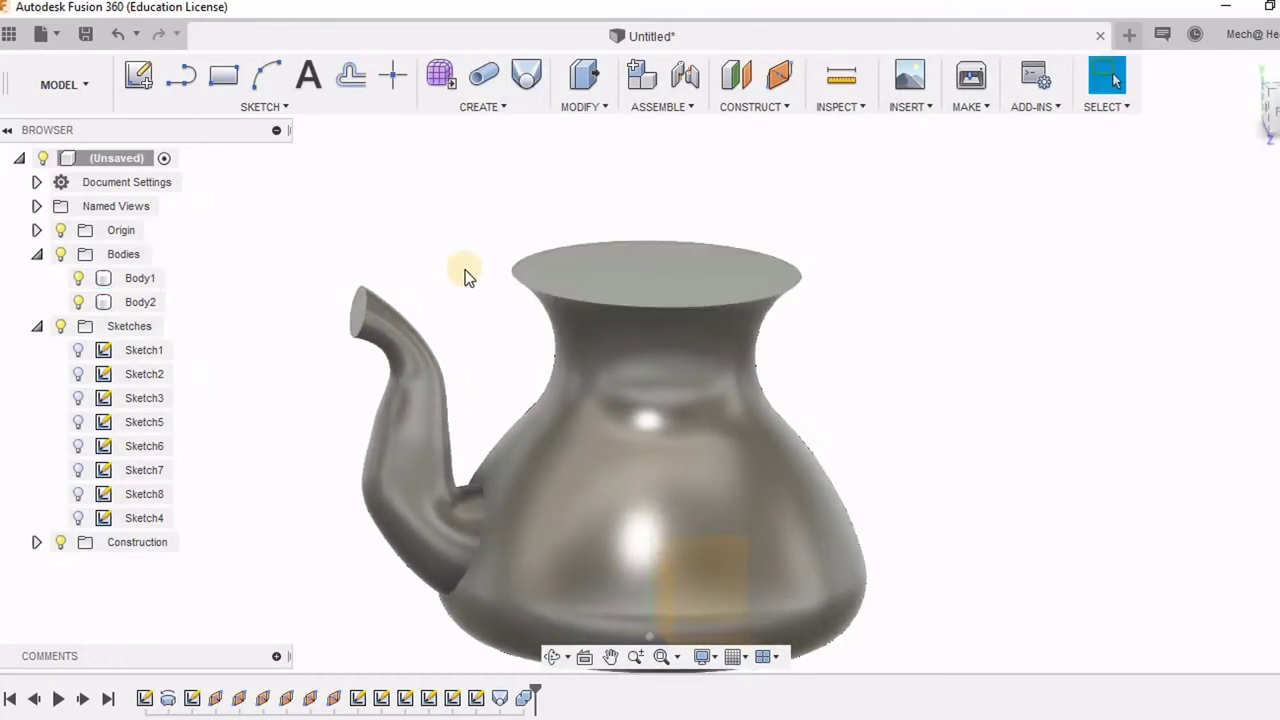
pyautogui.keyDown('shift'); pyautogui.moveTo(466, 274); pyautogui.dragTo(474, 283, button='middle'); pyautogui.keyUp('shift')
pyautogui.scroll(3, 364, 269)
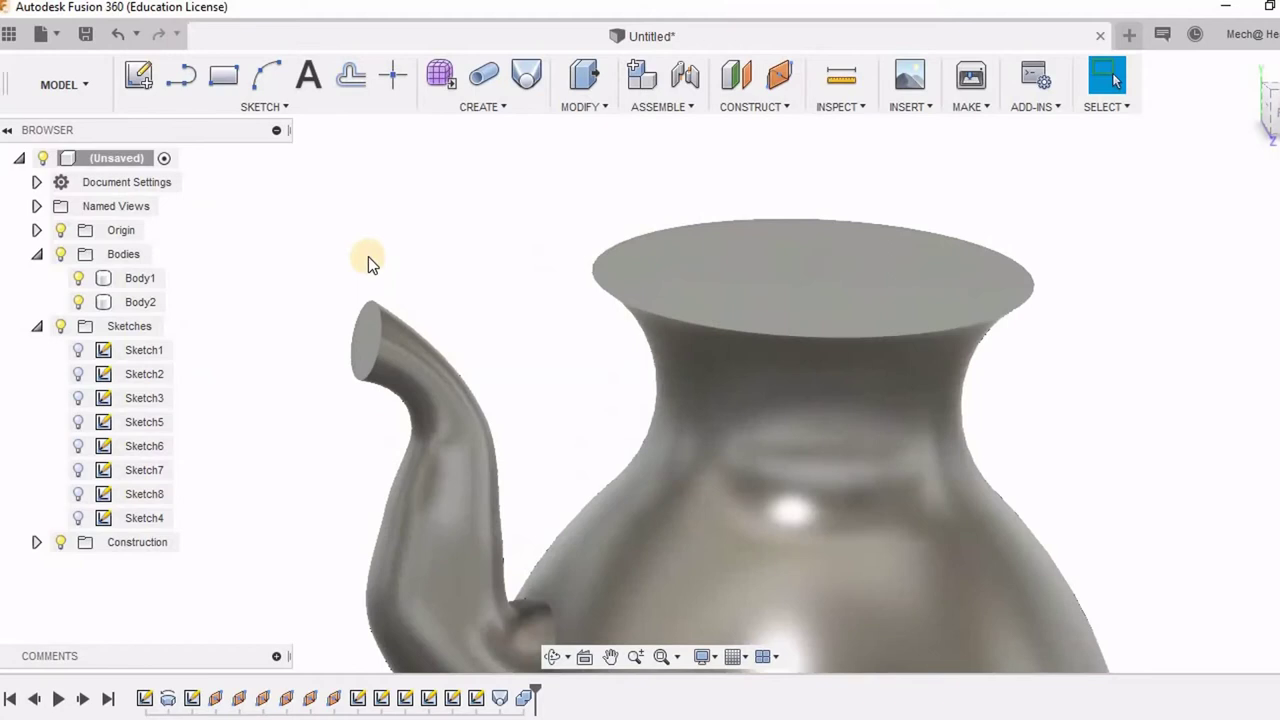
pyautogui.scroll(-3, 364, 269)
pyautogui.click(76, 280)
pyautogui.press('v')
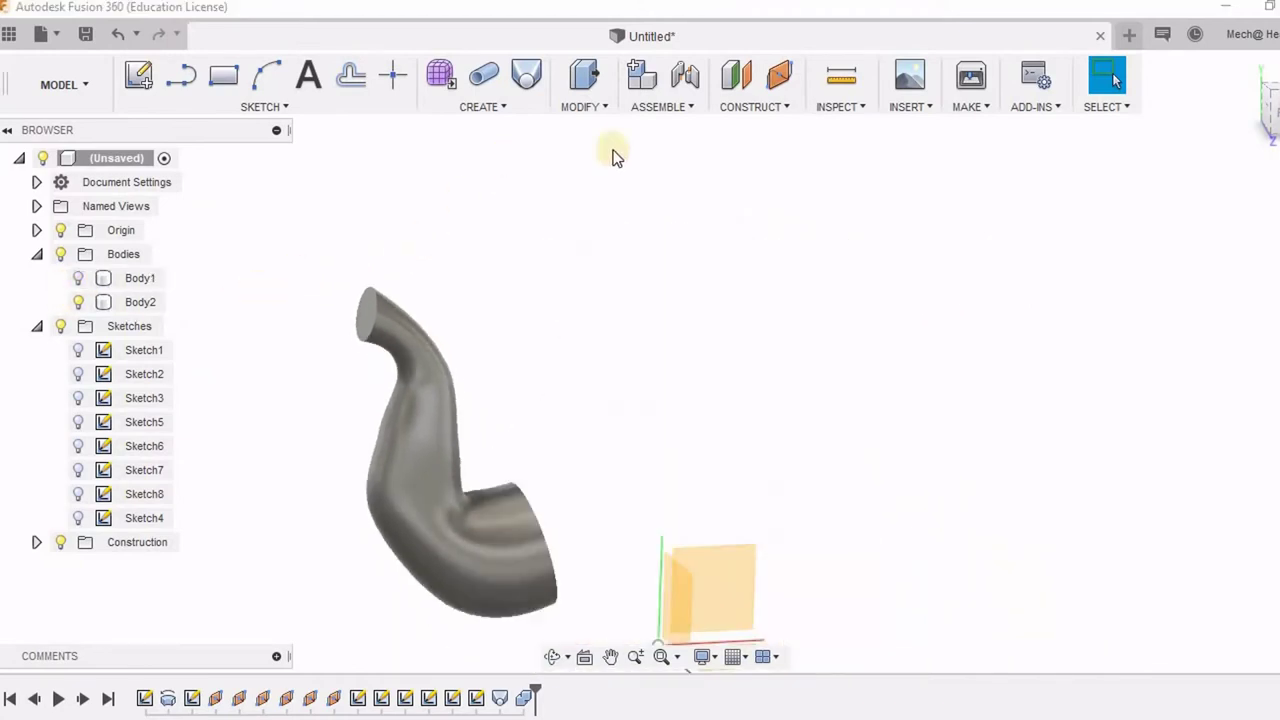
pyautogui.click(584, 110)
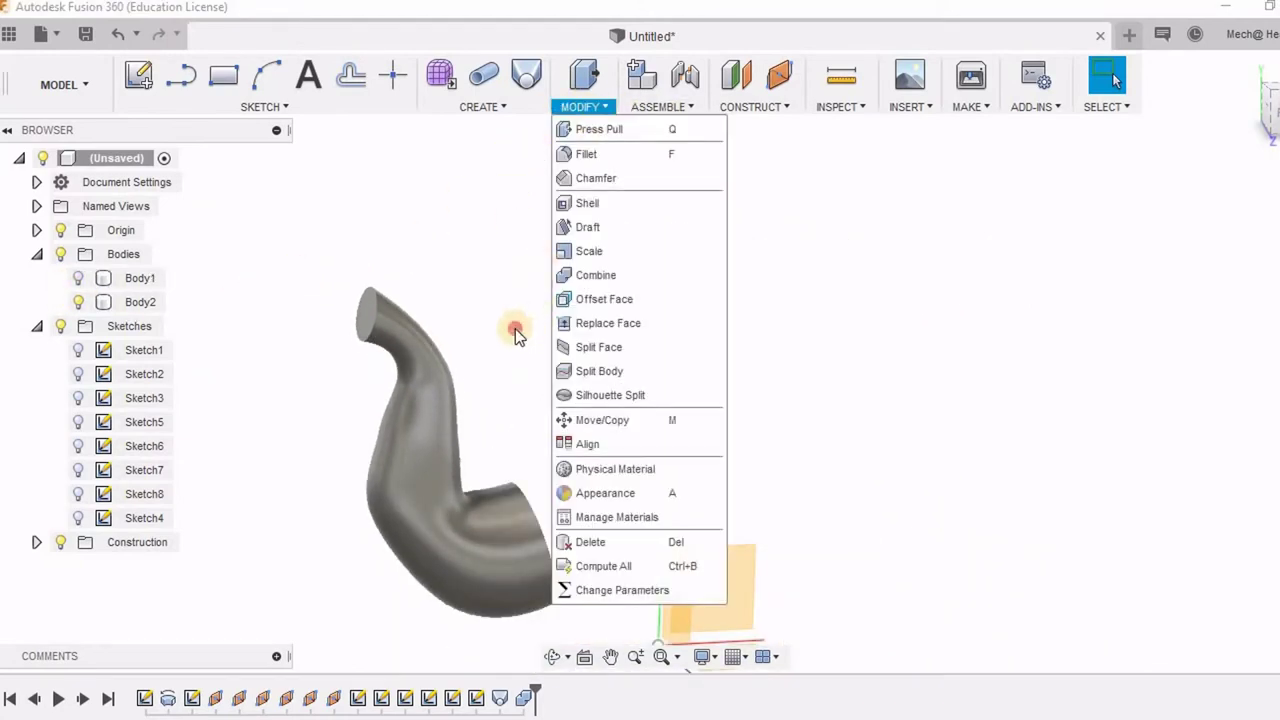
pyautogui.click(486, 475)
pyautogui.click(476, 559)
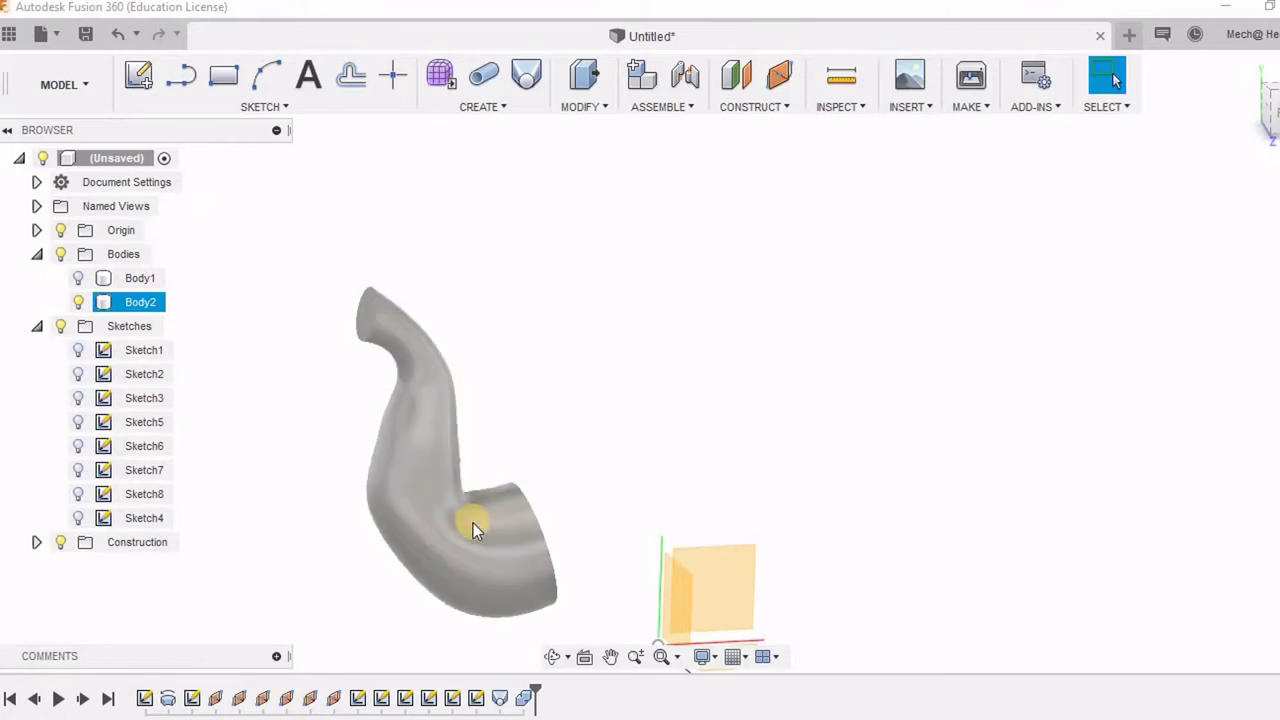
pyautogui.click(642, 500)
# Shell the spout Body2 with a 1 mm inside thickness, opening both end faces, and show the vessel Body1 again
pyautogui.click(589, 110)
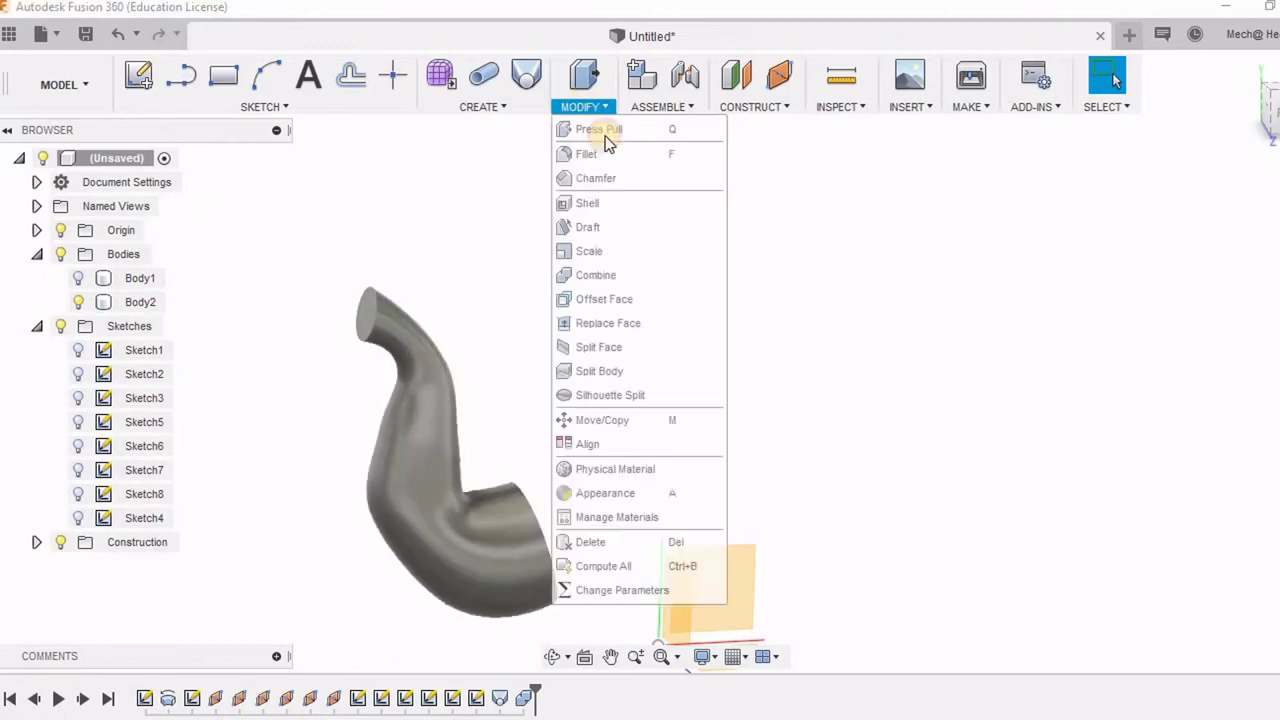
pyautogui.click(597, 203)
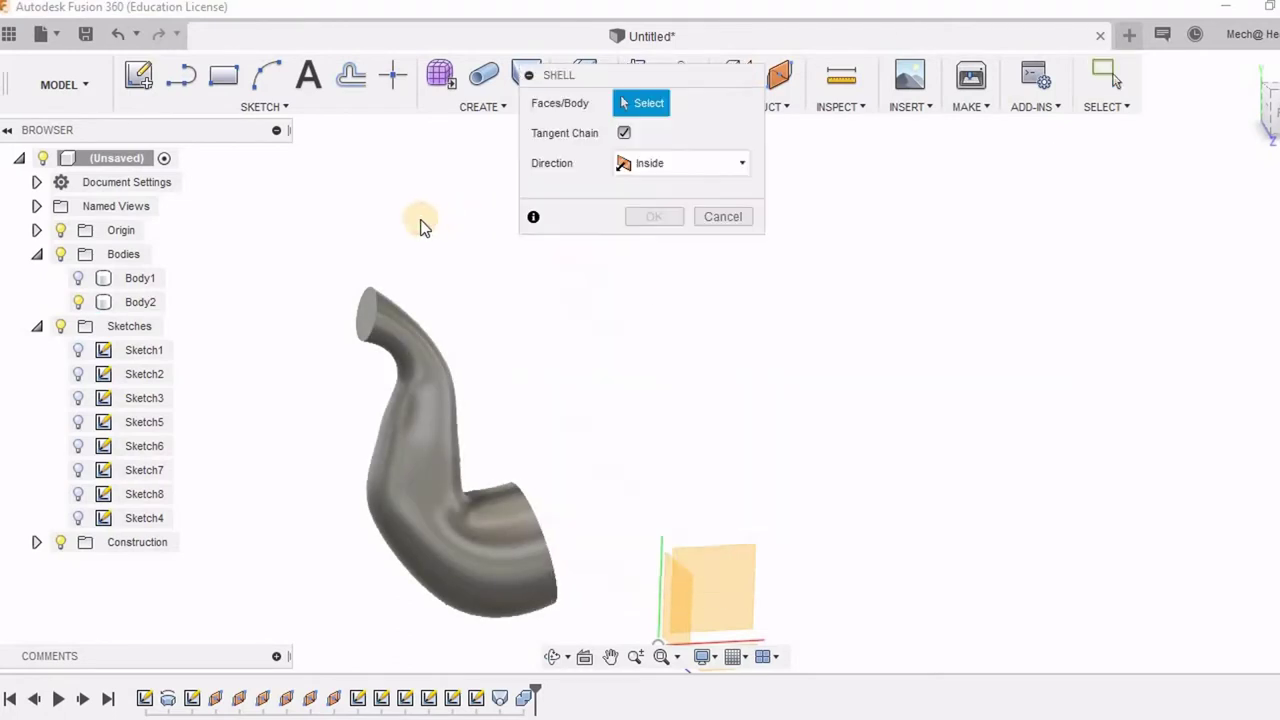
pyautogui.keyDown('shift'); pyautogui.moveTo(423, 220); pyautogui.dragTo(480, 233, button='middle'); pyautogui.keyUp('shift')
pyautogui.click(414, 314)
pyautogui.click(390, 326)
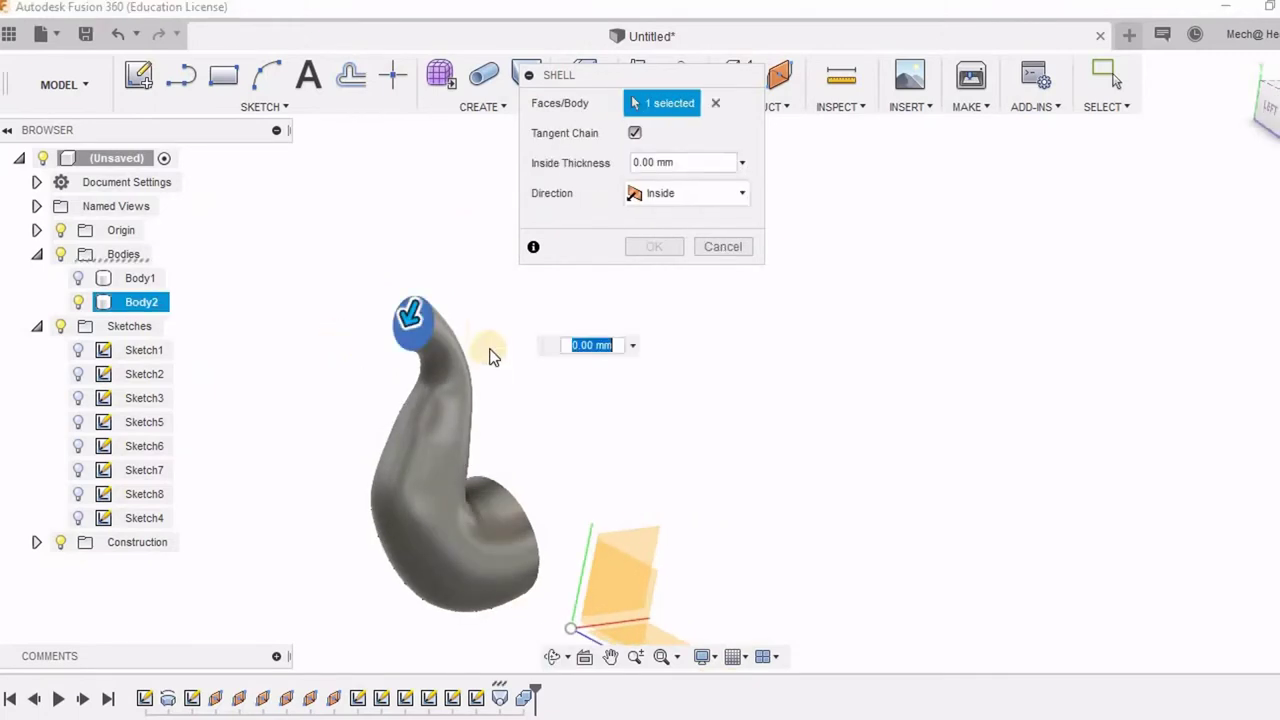
pyautogui.keyDown('shift'); pyautogui.moveTo(491, 349); pyautogui.dragTo(535, 508, button='middle'); pyautogui.keyUp('shift')
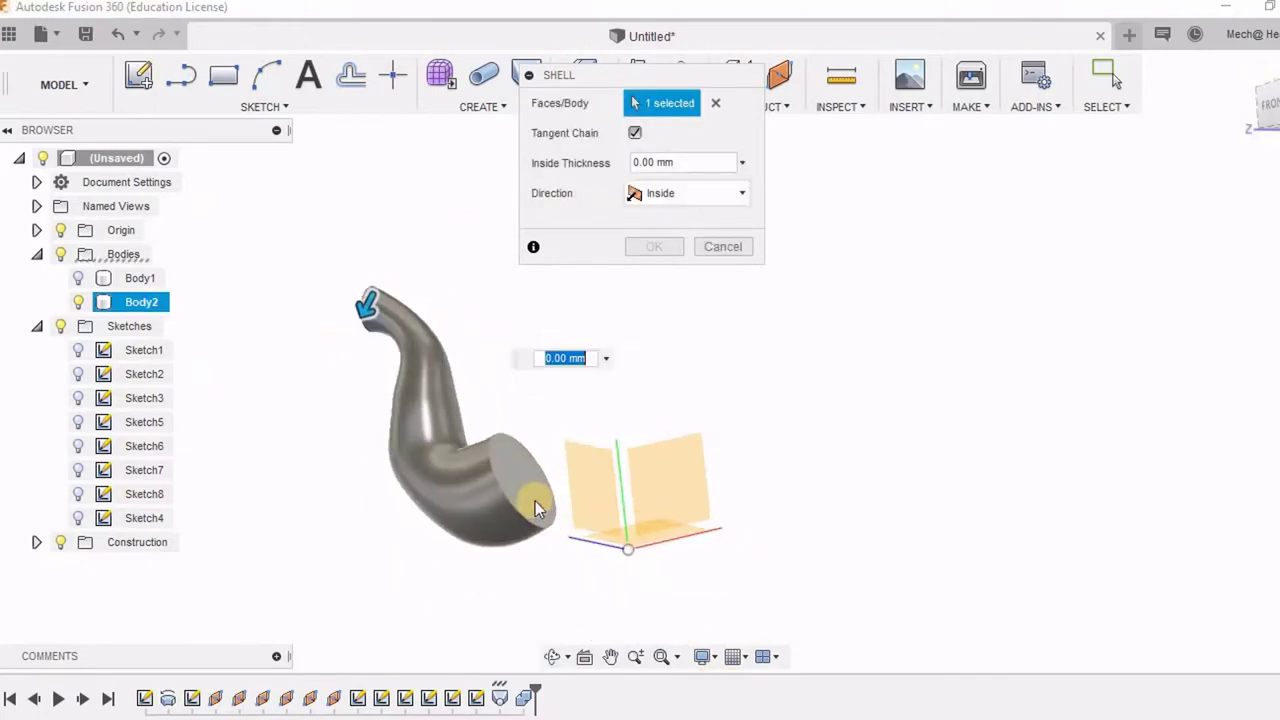
pyautogui.click(533, 508)
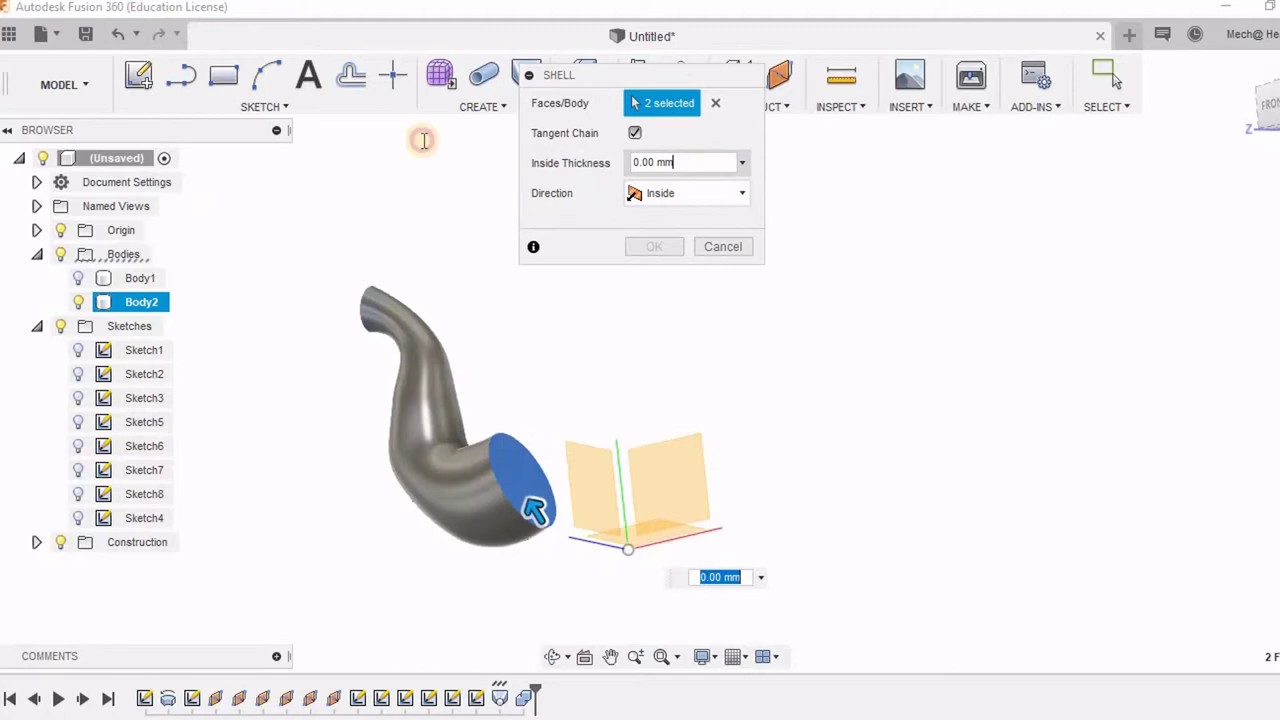
pyautogui.moveTo(424, 141); pyautogui.dragTo(417, 150)
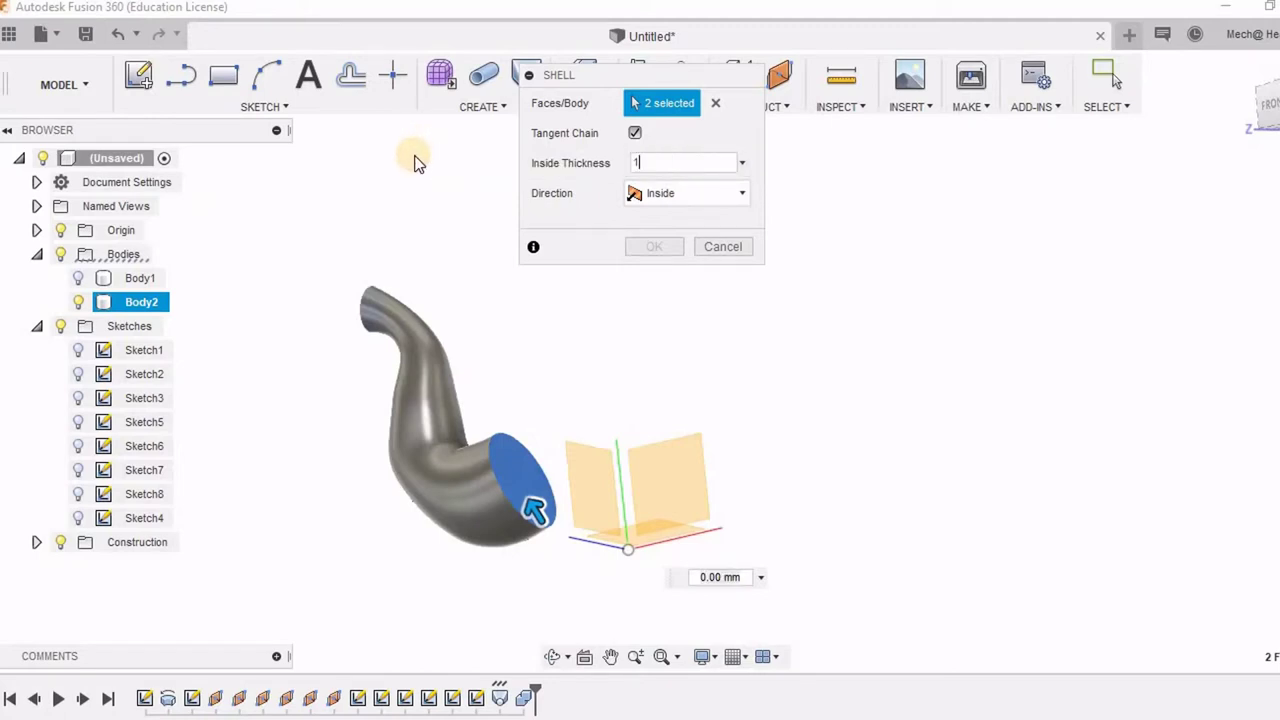
pyautogui.keyDown('shift'); pyautogui.moveTo(620, 369); pyautogui.dragTo(658, 247, button='middle'); pyautogui.keyUp('shift')
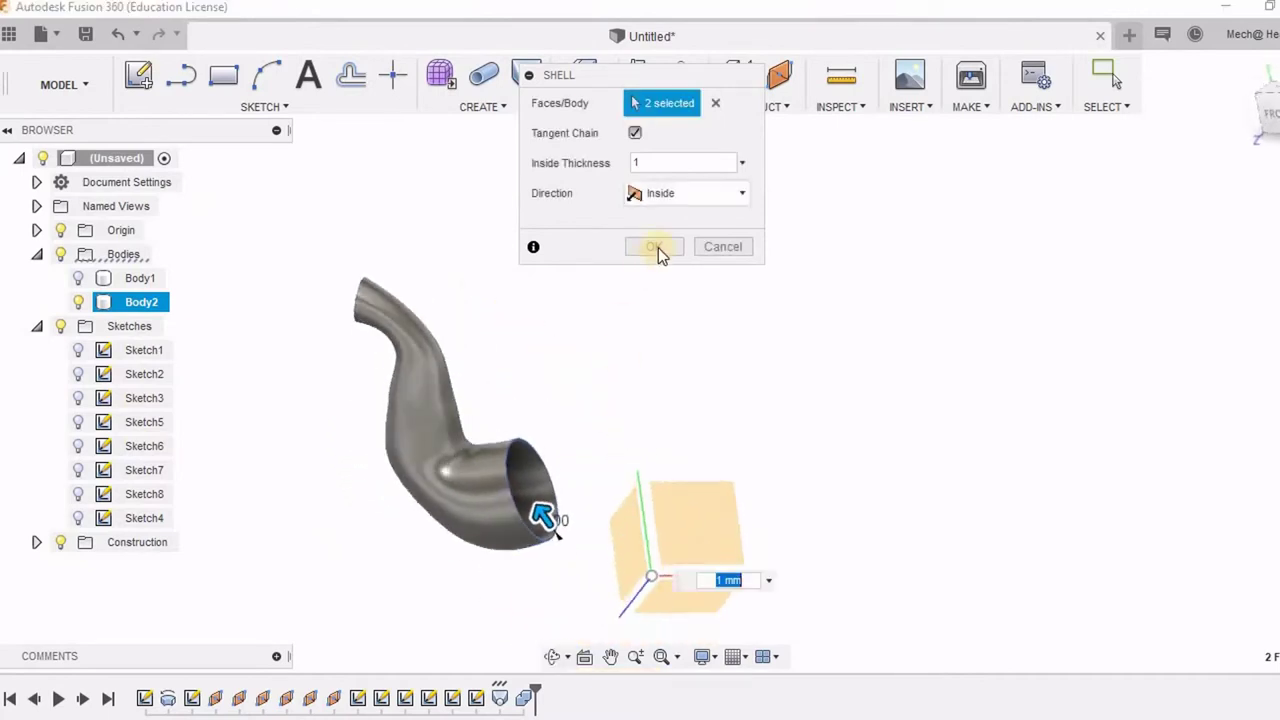
pyautogui.click(655, 246)
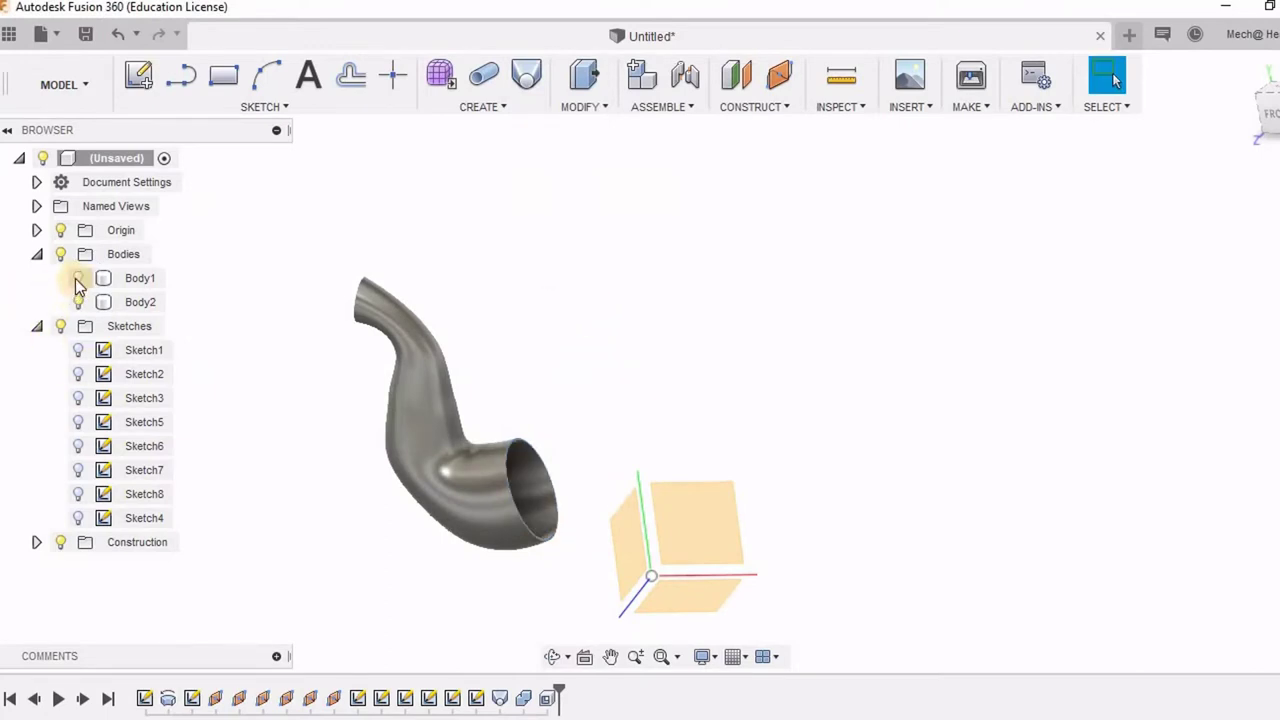
pyautogui.click(78, 280)
# Shell the vessel Body1 with a 1 mm inside thickness, opening its flat top face
pyautogui.keyDown('shift'); pyautogui.moveTo(546, 291); pyautogui.dragTo(594, 340, button='middle'); pyautogui.keyUp('shift')
pyautogui.click(594, 300)
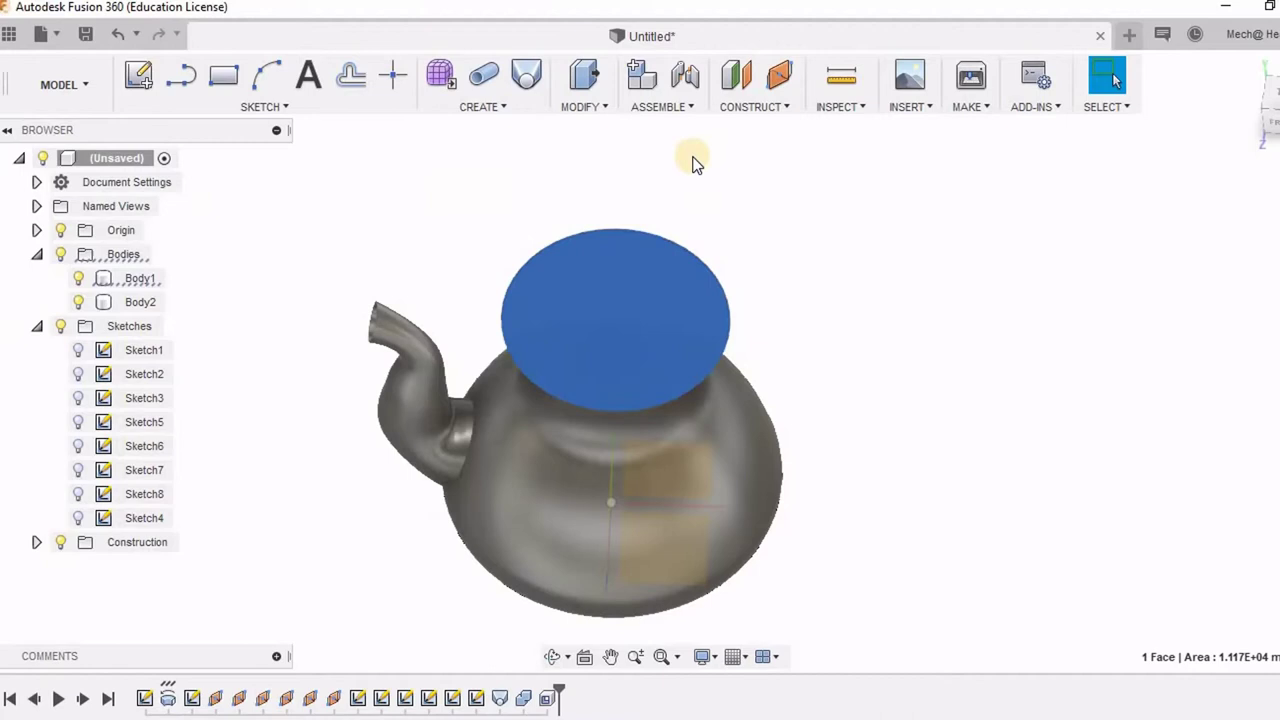
pyautogui.click(587, 107)
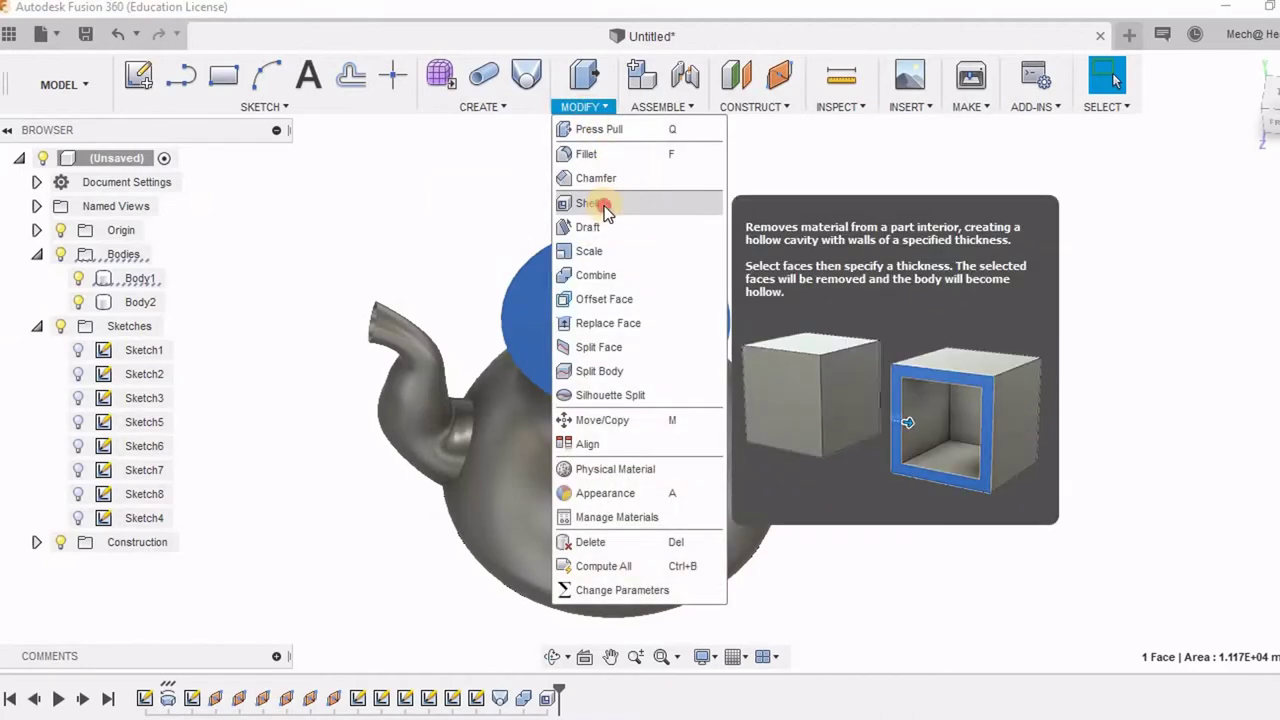
pyautogui.click(589, 203)
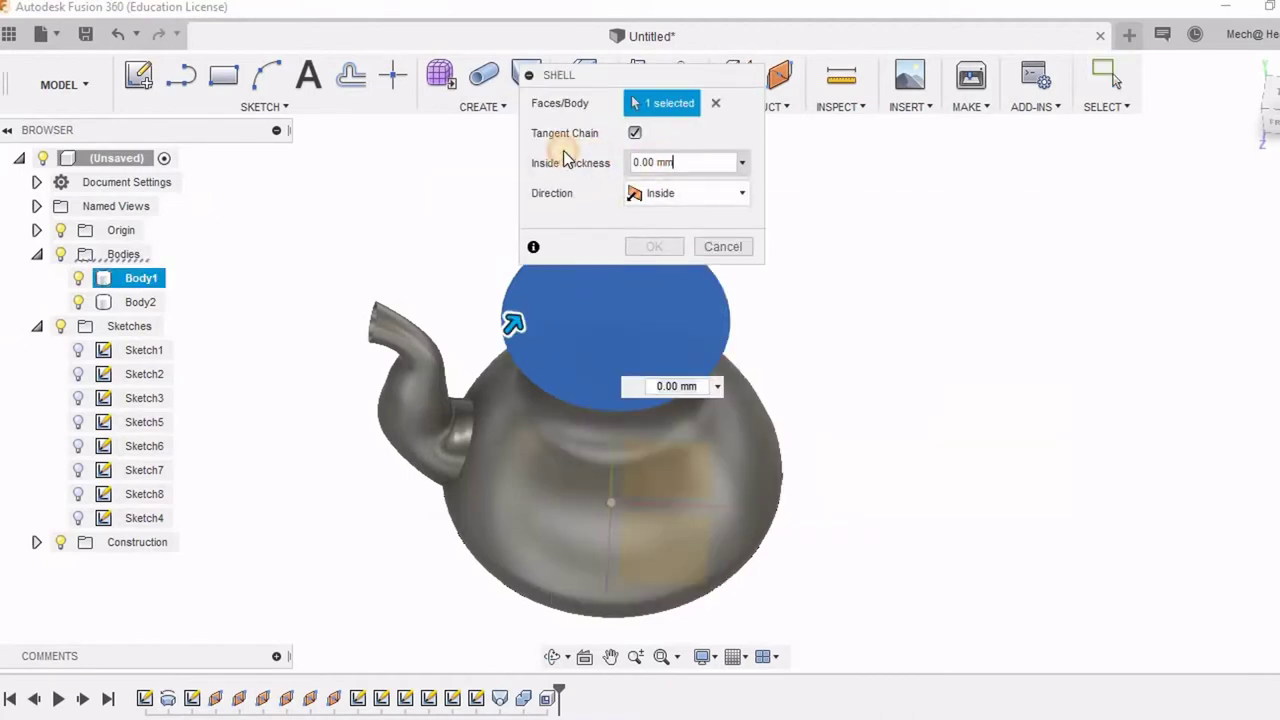
pyautogui.click(729, 162)
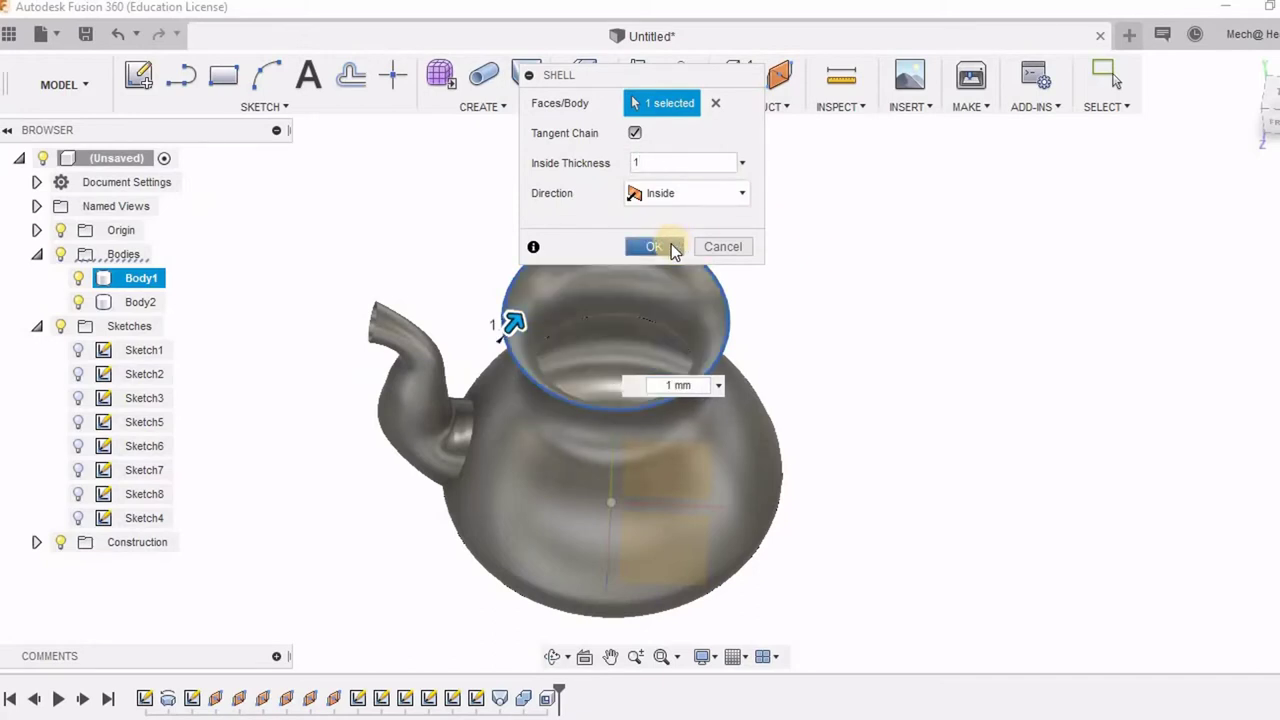
pyautogui.click(671, 248)
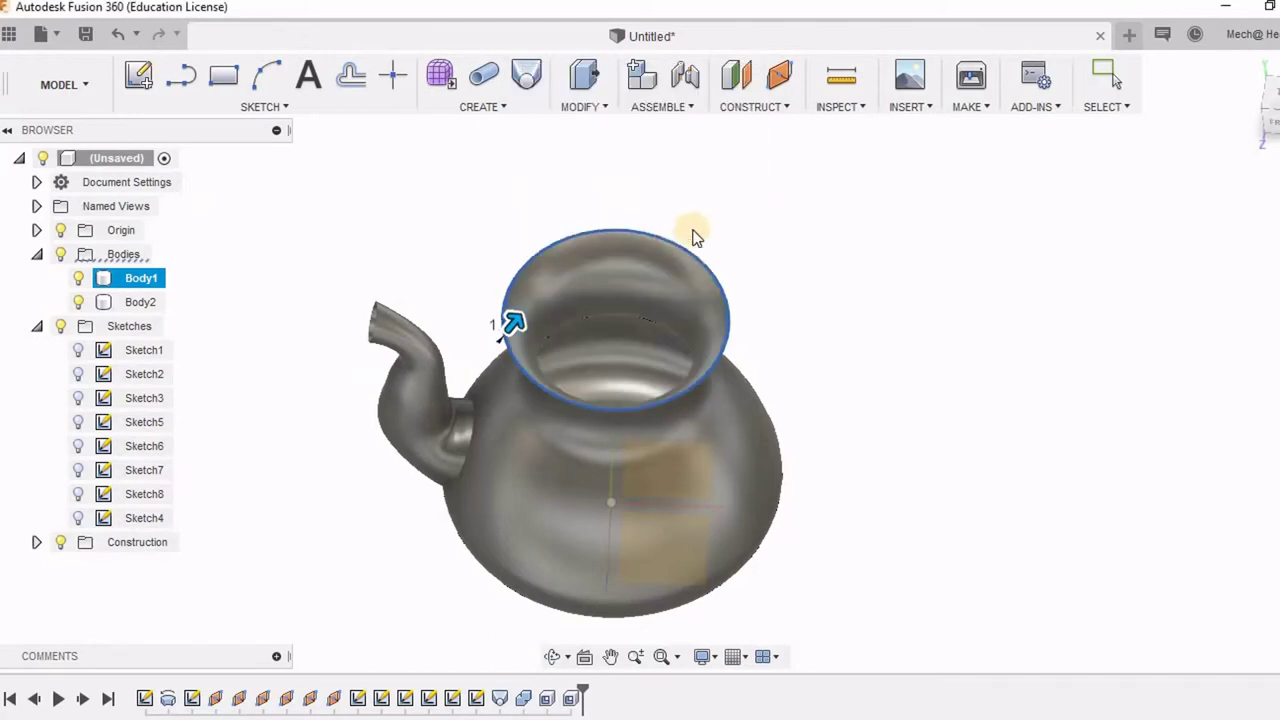
# Examine the hollow vessel's interior through its mouth, especially the wall area where the spout joins
pyautogui.keyDown('shift'); pyautogui.moveTo(766, 299); pyautogui.dragTo(598, 382, button='middle'); pyautogui.keyUp('shift')
pyautogui.click(555, 391)
pyautogui.click(564, 371)
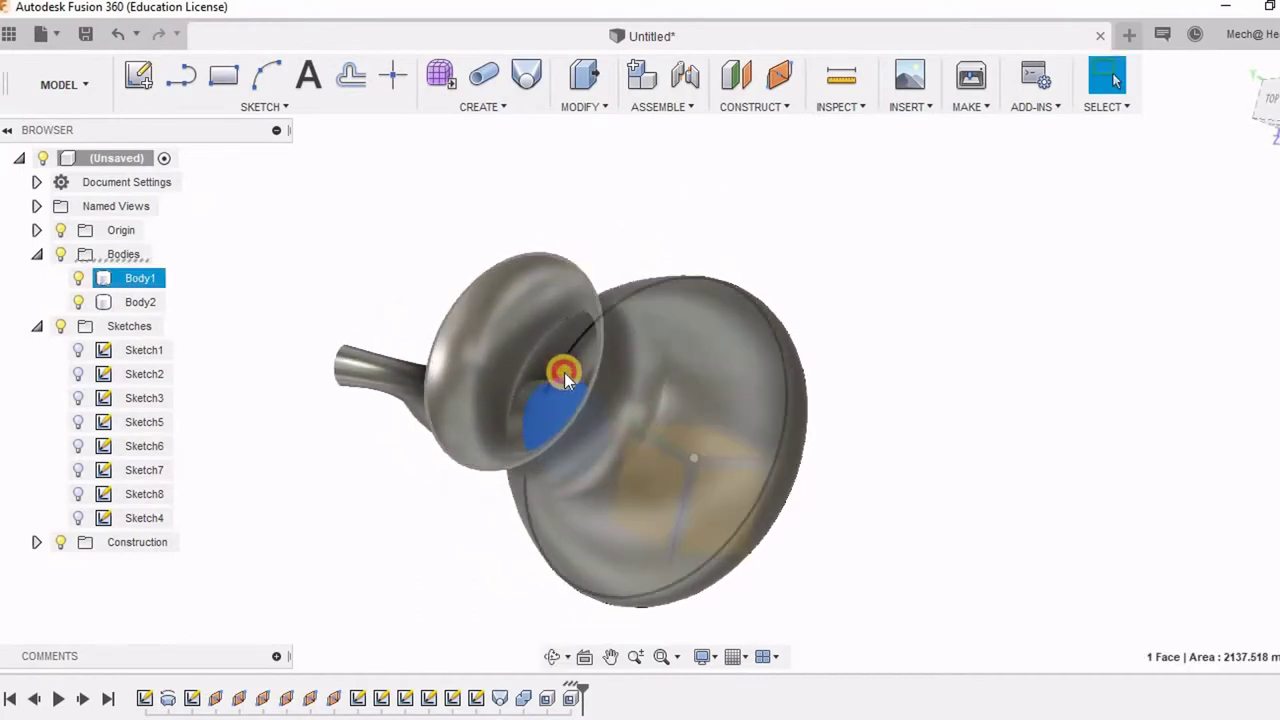
pyautogui.keyDown('shift'); pyautogui.moveTo(812, 277); pyautogui.dragTo(765, 273, button='middle'); pyautogui.keyUp('shift')
pyautogui.scroll(3, 616, 230)
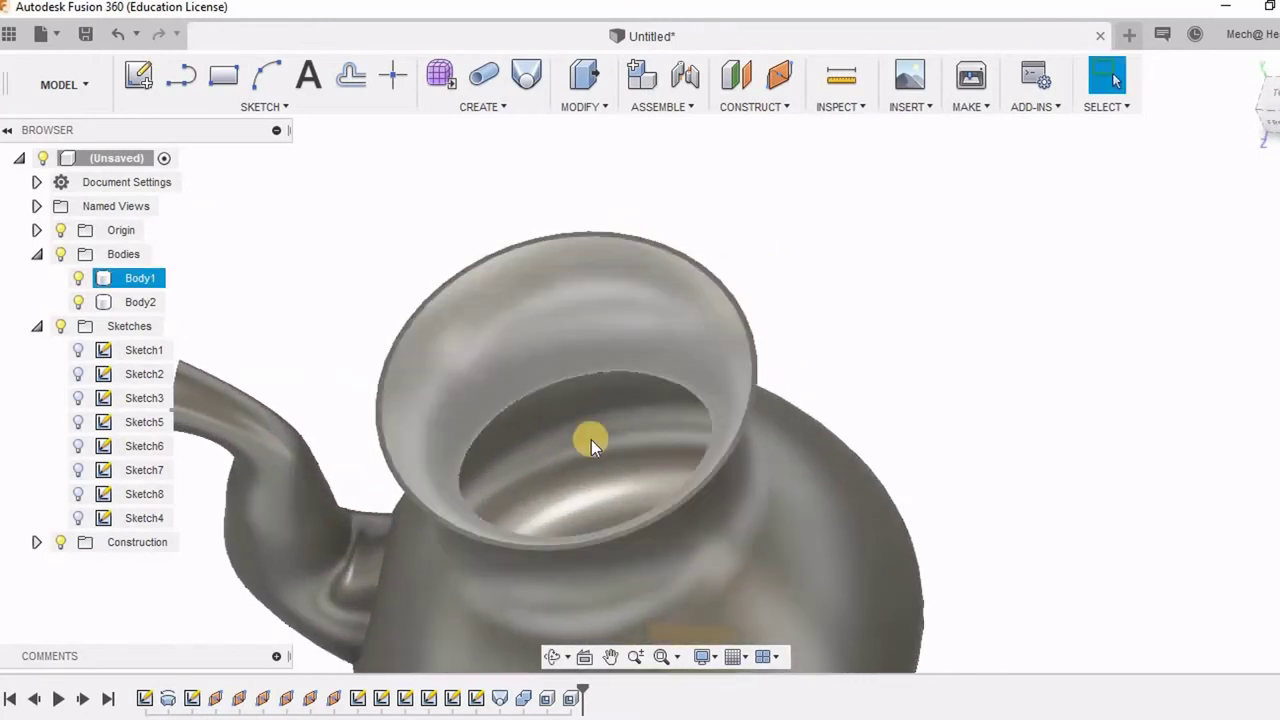
pyautogui.moveTo(591, 441)
pyautogui.keyDown('shift'); pyautogui.mouseDown(button='middle')
pyautogui.moveTo(560, 495)
pyautogui.moveTo(575, 440)
pyautogui.mouseUp(button='middle'); pyautogui.keyUp('shift')
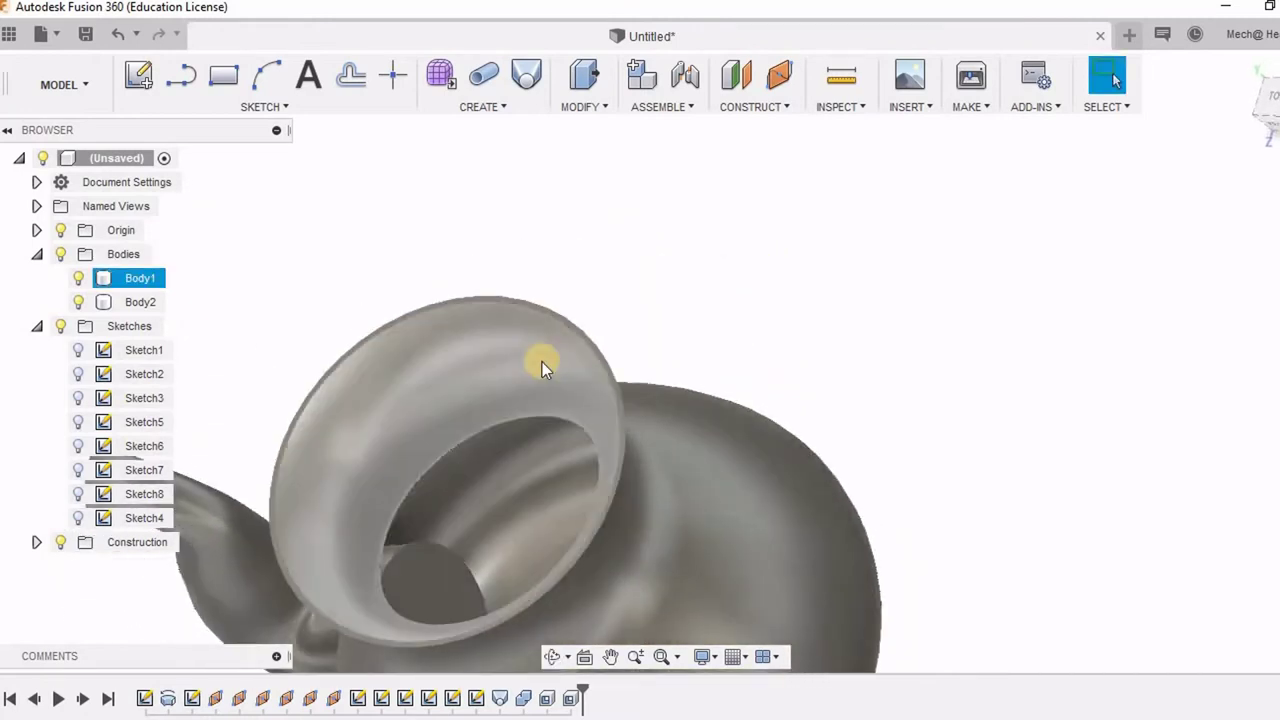
pyautogui.scroll(-3, 542, 362)
pyautogui.keyDown('shift'); pyautogui.moveTo(578, 368); pyautogui.dragTo(687, 320, button='middle'); pyautogui.keyUp('shift')
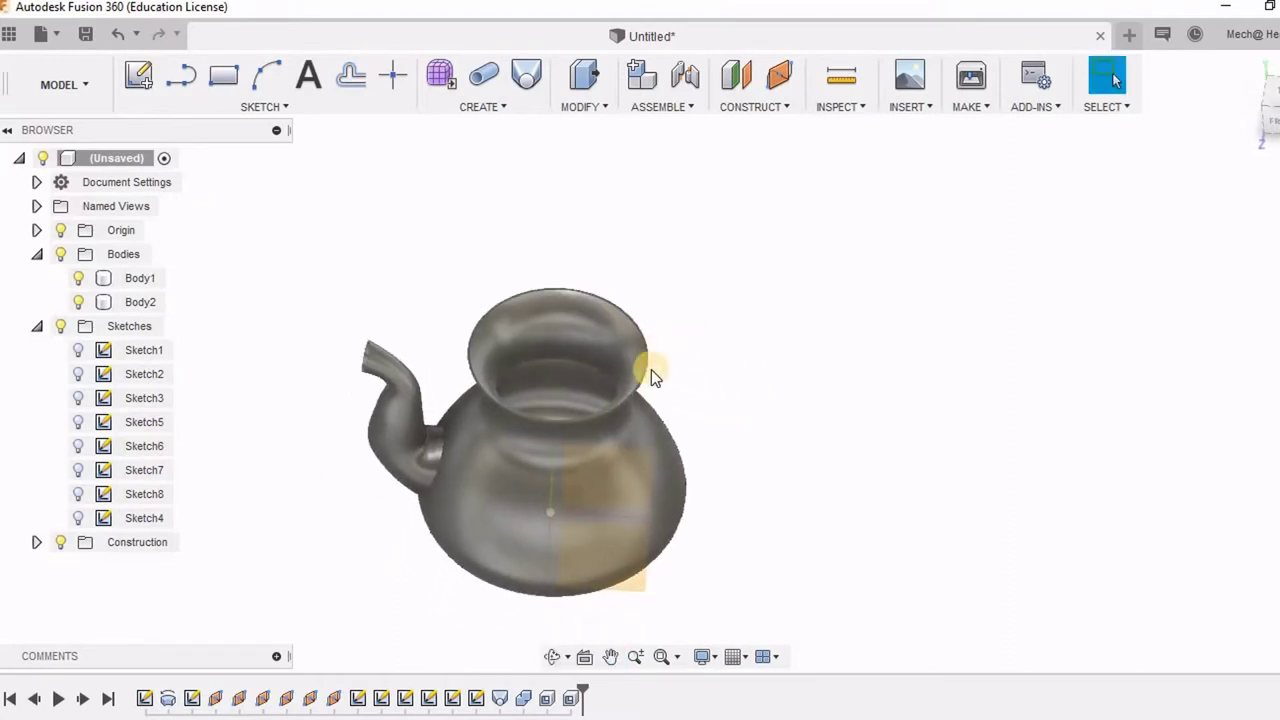
# Delete the vessel's shell feature Shell2 from the design history
pyautogui.scroll(2, 651, 370)
pyautogui.moveTo(596, 513); pyautogui.dragTo(612, 476, button='middle')
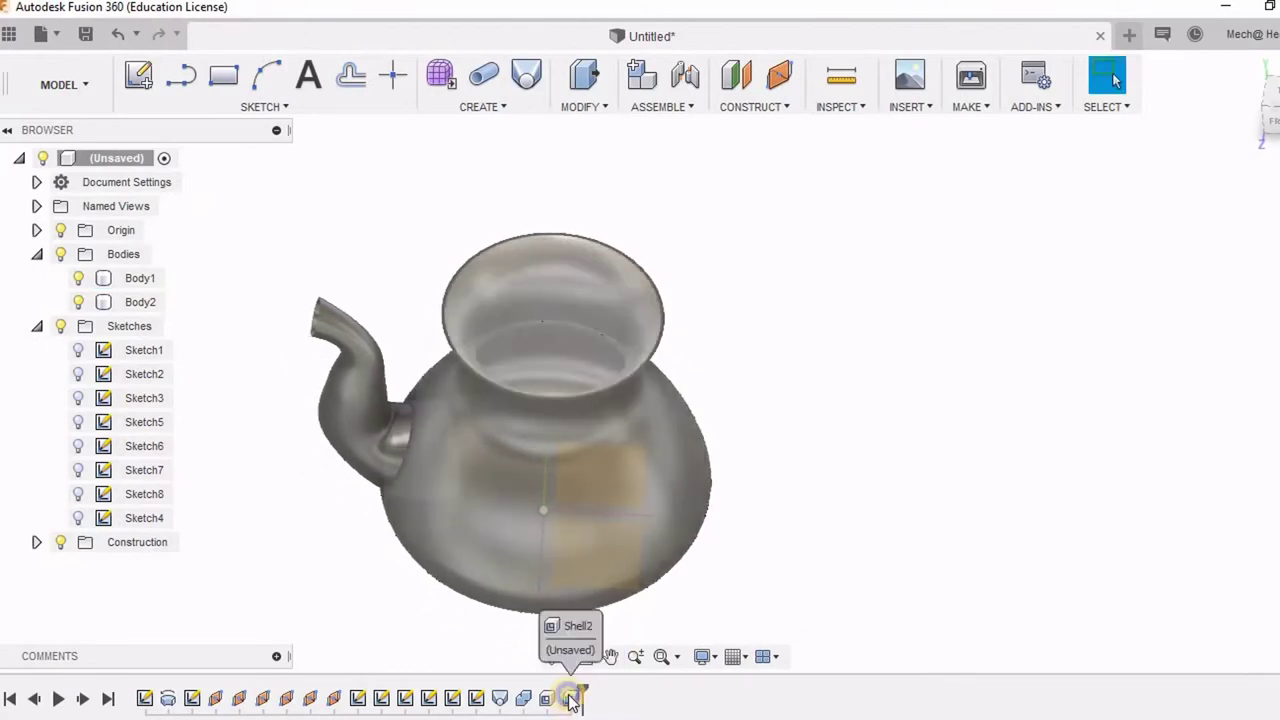
pyautogui.rightClick(571, 698)
pyautogui.click(612, 563)
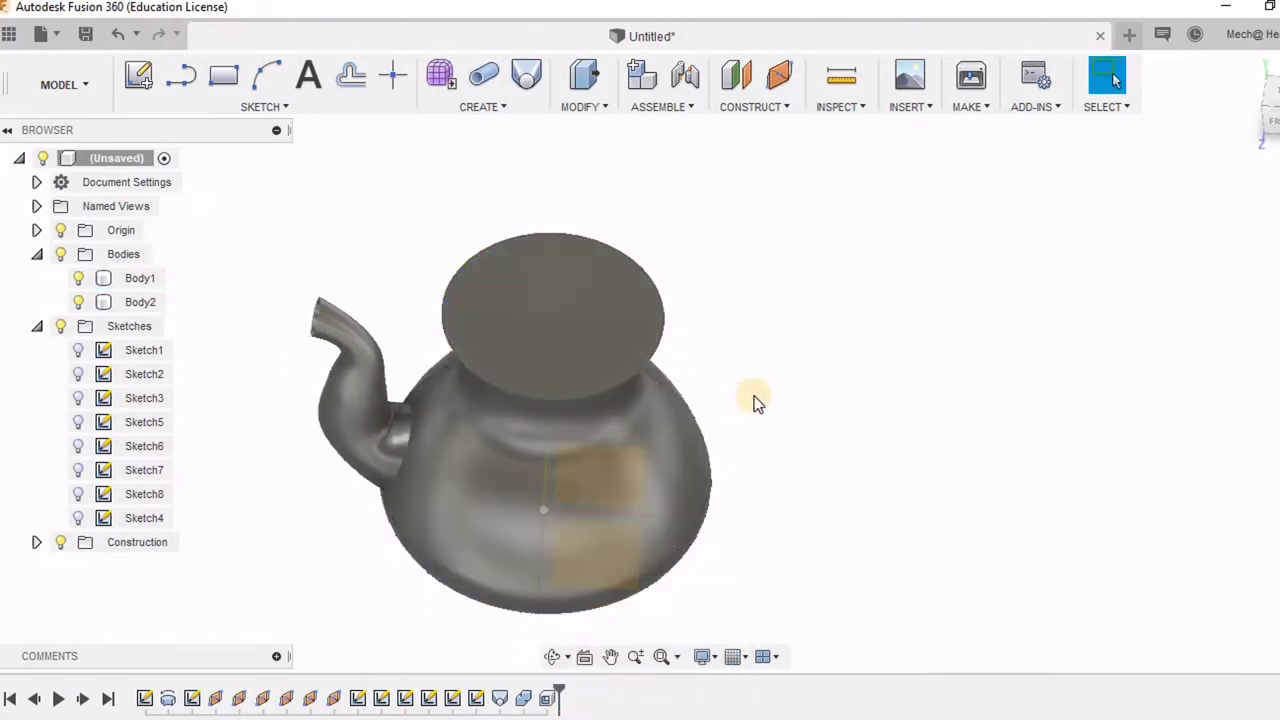
# Start a sketch on the XY origin plane and project the outline of the vessel Body1 into it
pyautogui.click(36, 230)
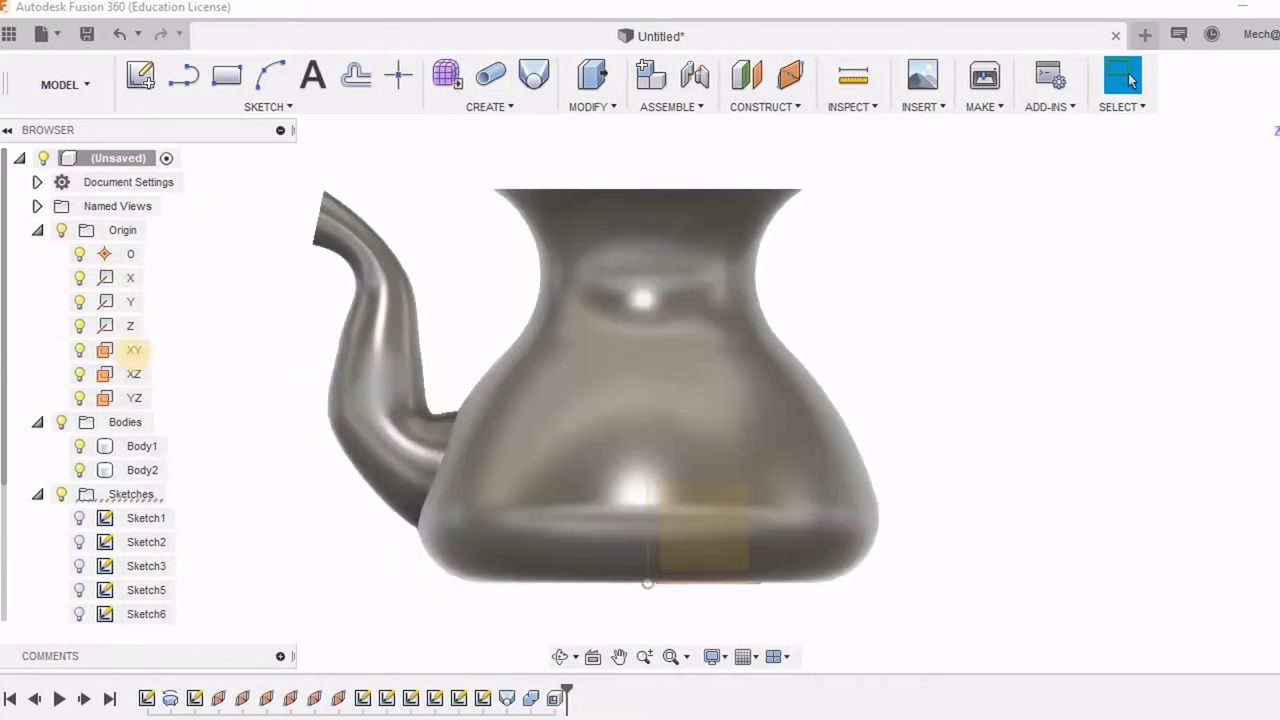
pyautogui.click(132, 350)
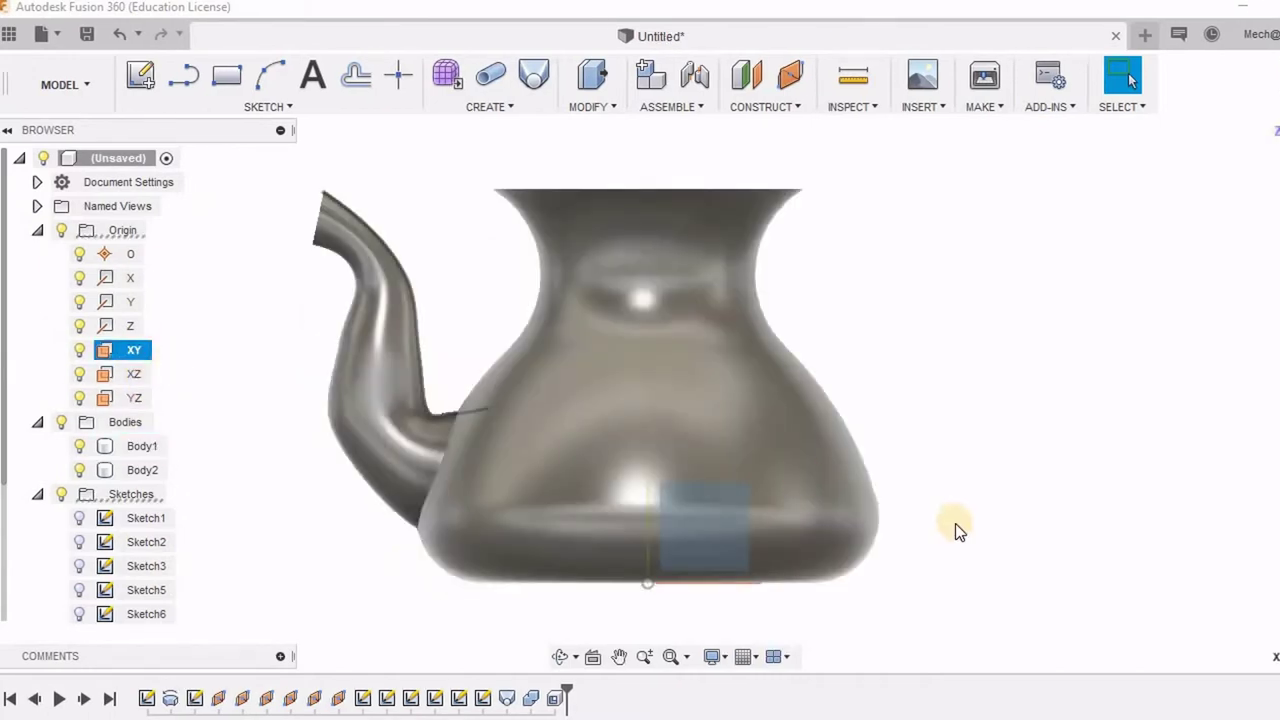
pyautogui.click(140, 75)
pyautogui.moveTo(688, 525); pyautogui.dragTo(665, 673, button='middle')
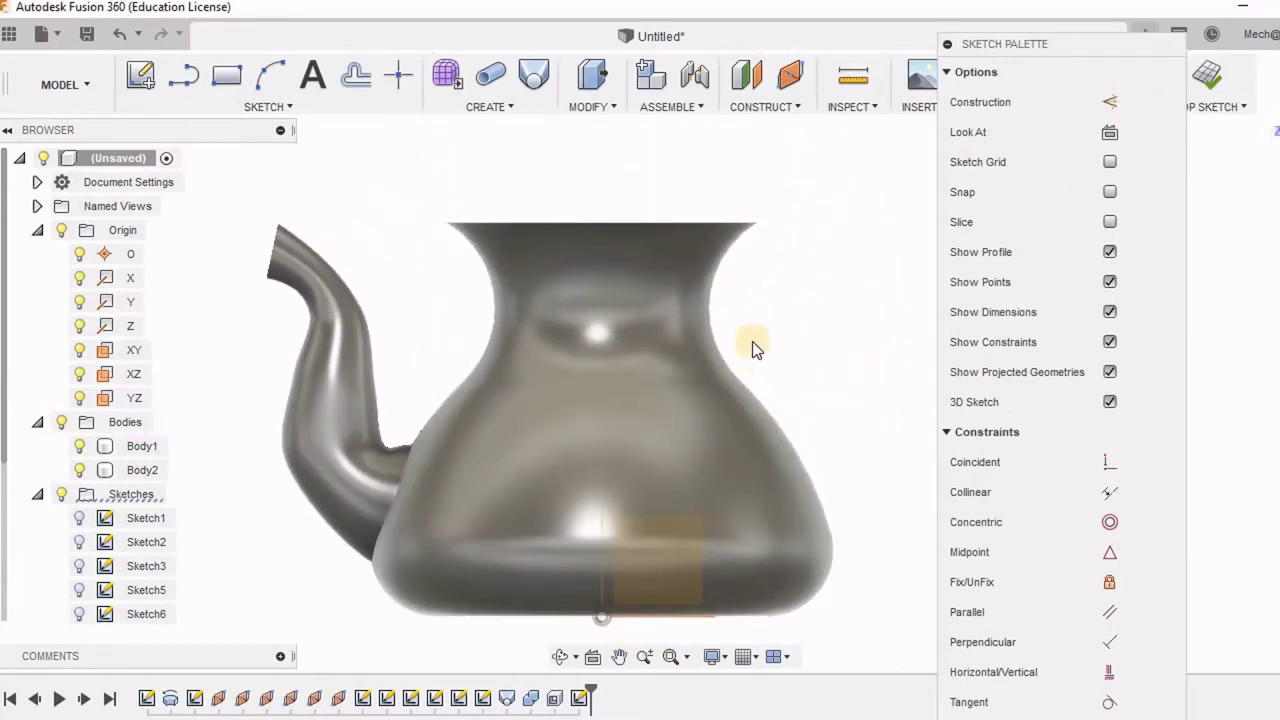
pyautogui.press('p')
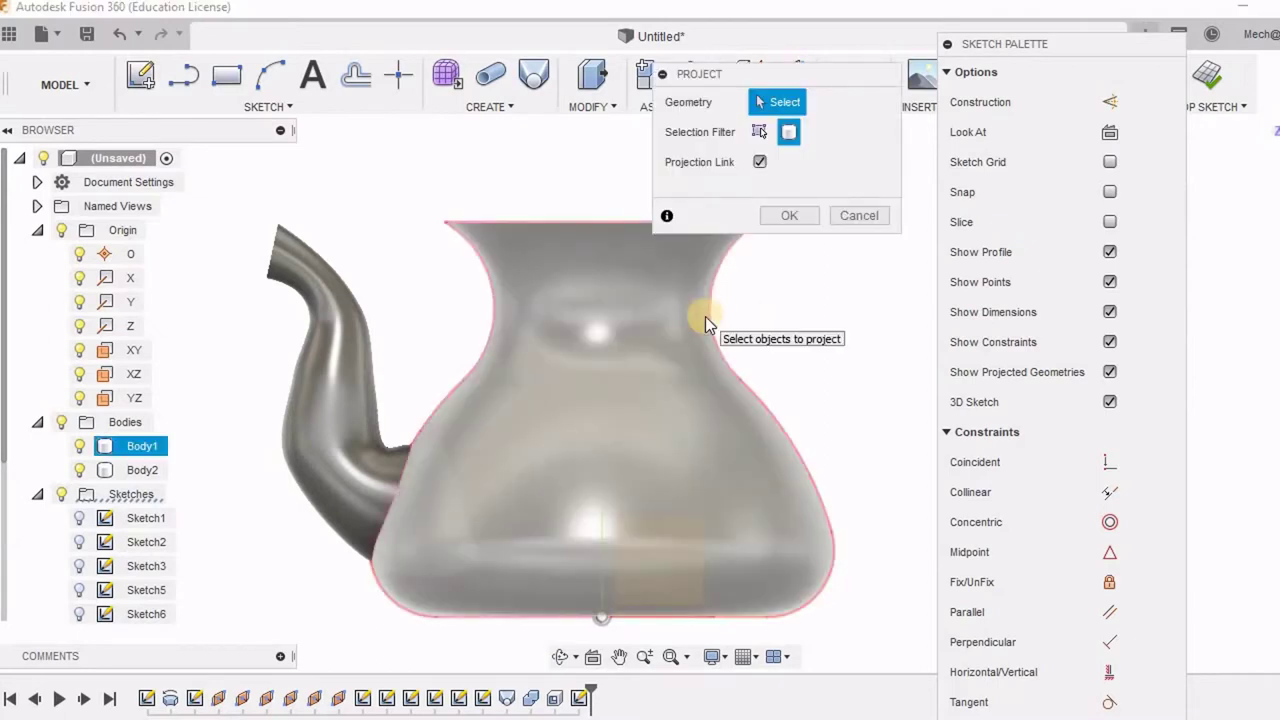
pyautogui.click(708, 317)
pyautogui.click(789, 215)
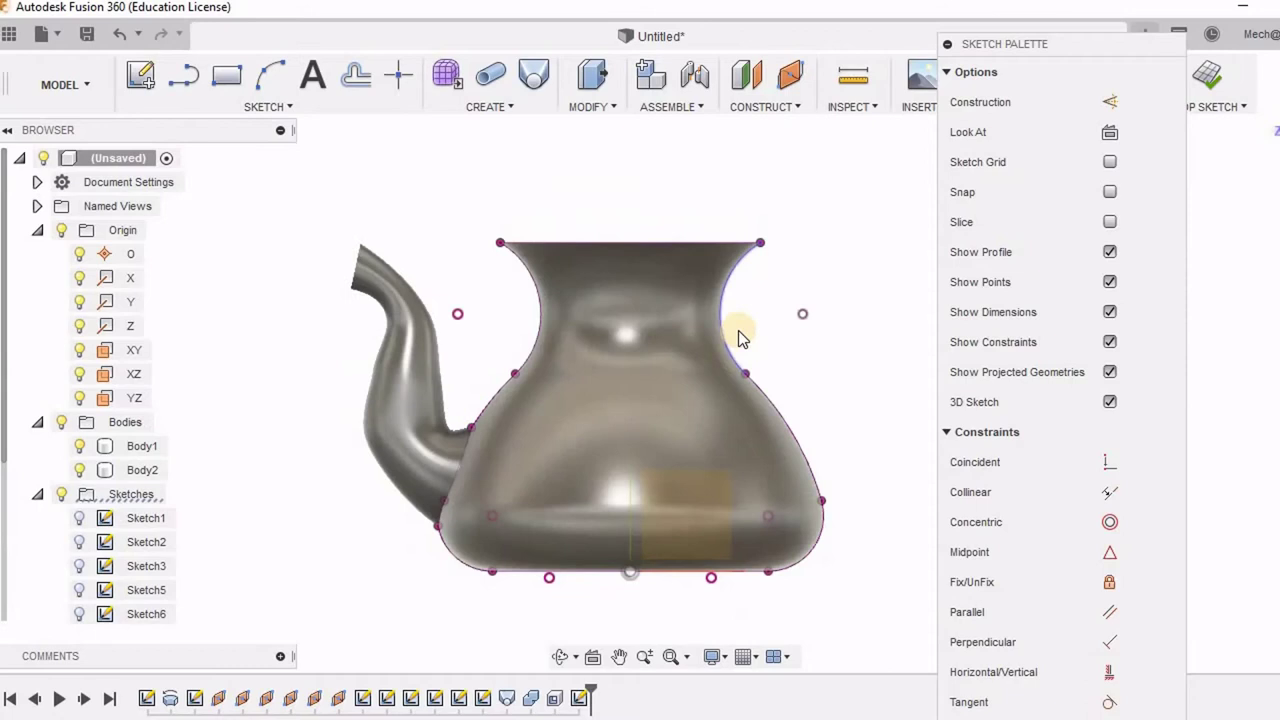
# Draw a vertical line along the vessel's central axis, from slightly above the base to above the mouth
pyautogui.click(183, 75)
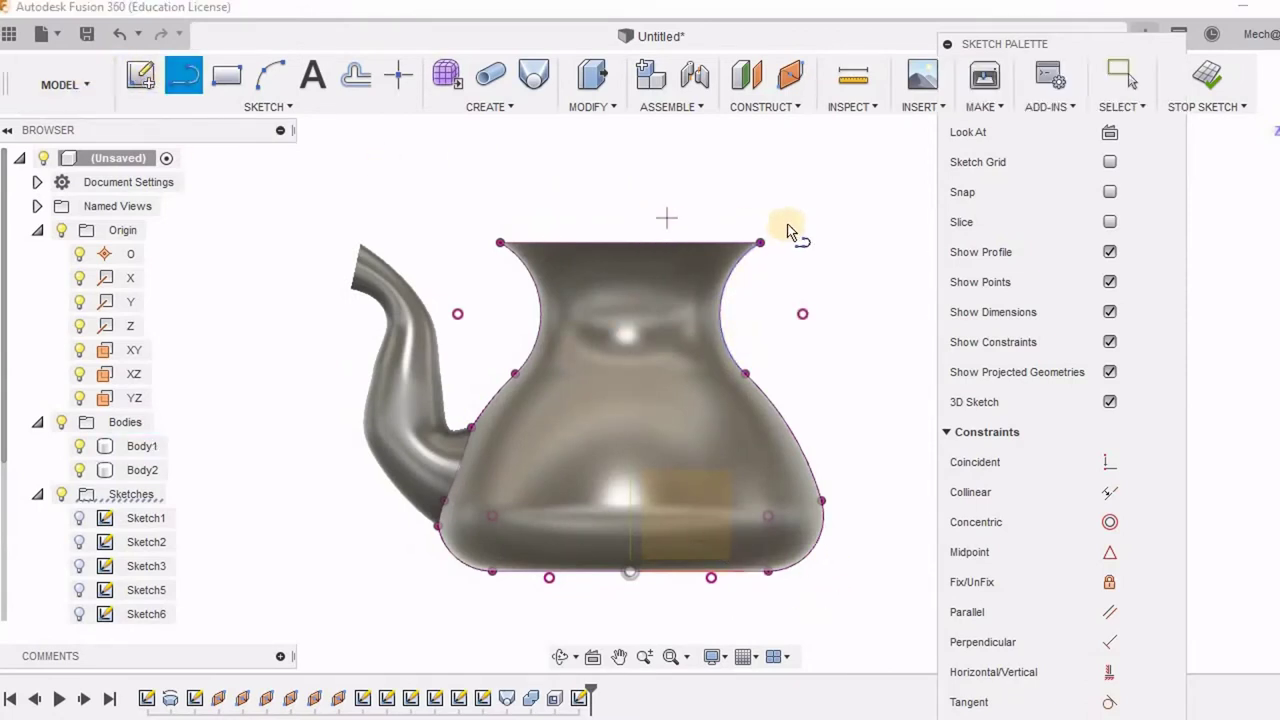
pyautogui.click(633, 552)
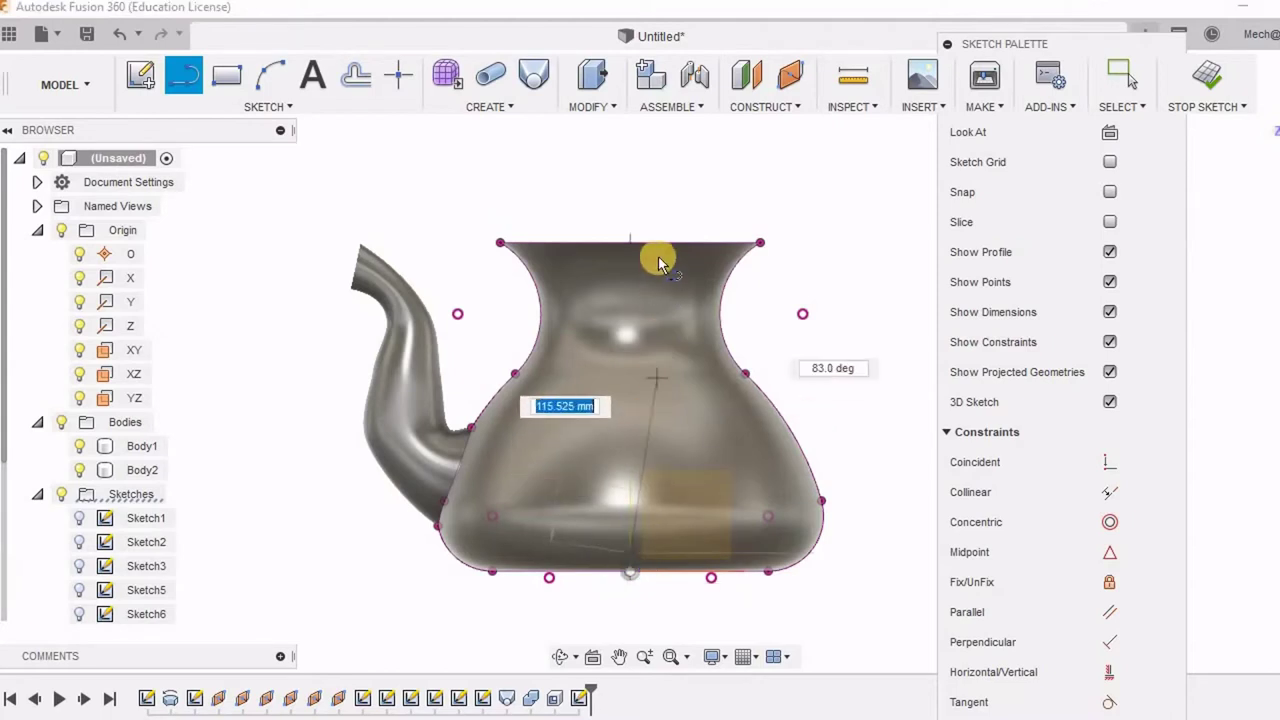
pyautogui.click(629, 207)
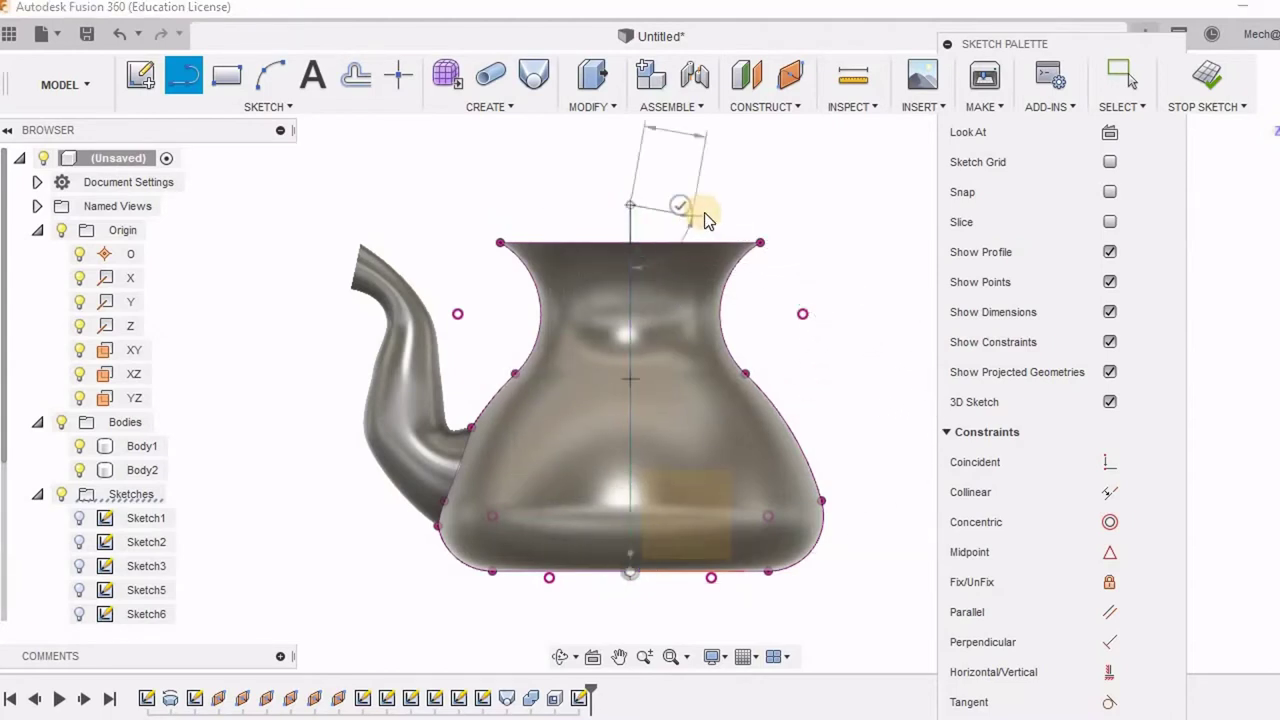
pyautogui.rightClick(680, 207)
pyautogui.click(761, 214)
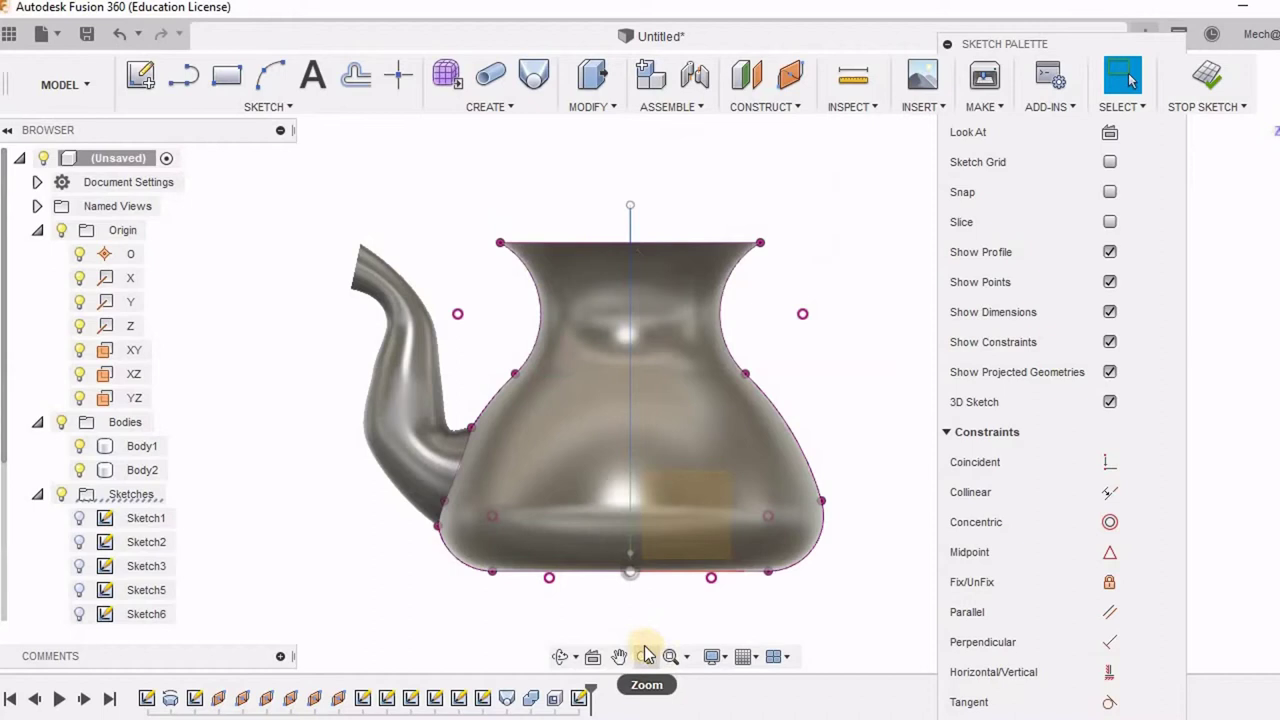
# Dimension the axis line's lower endpoint to 2 mm above the vessel's bottom edge
pyautogui.click(631, 555)
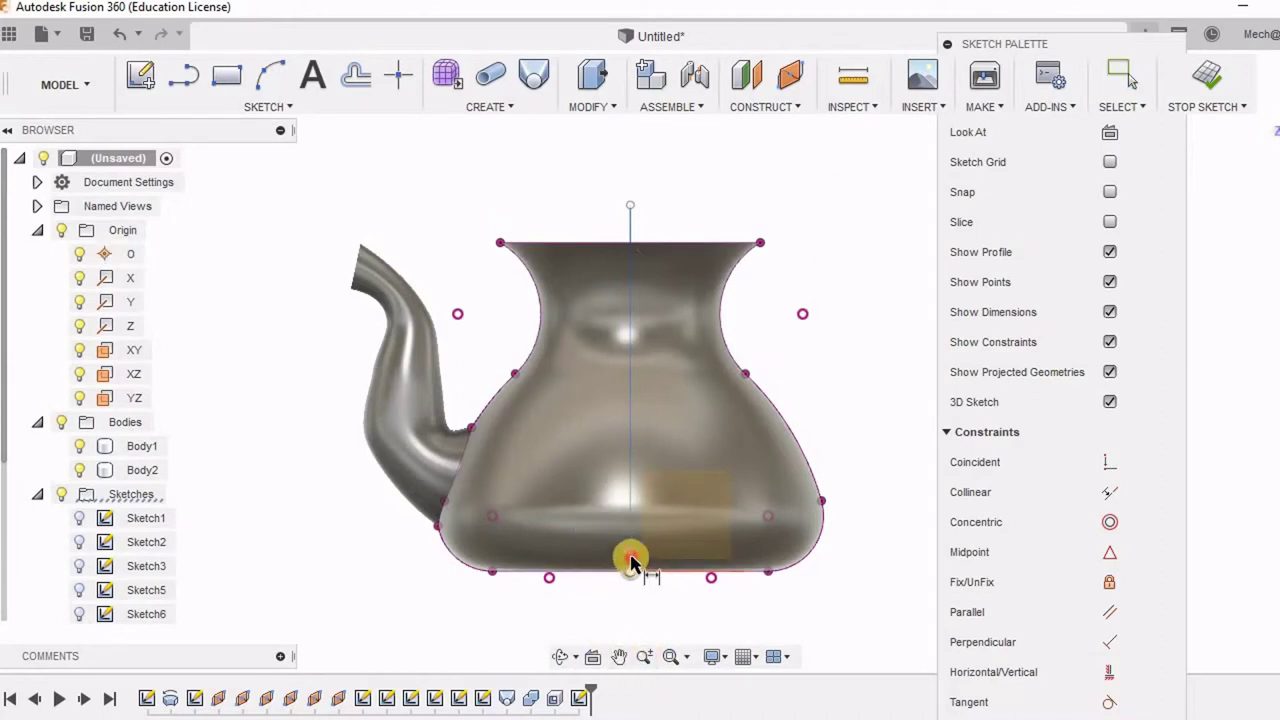
pyautogui.click(714, 572)
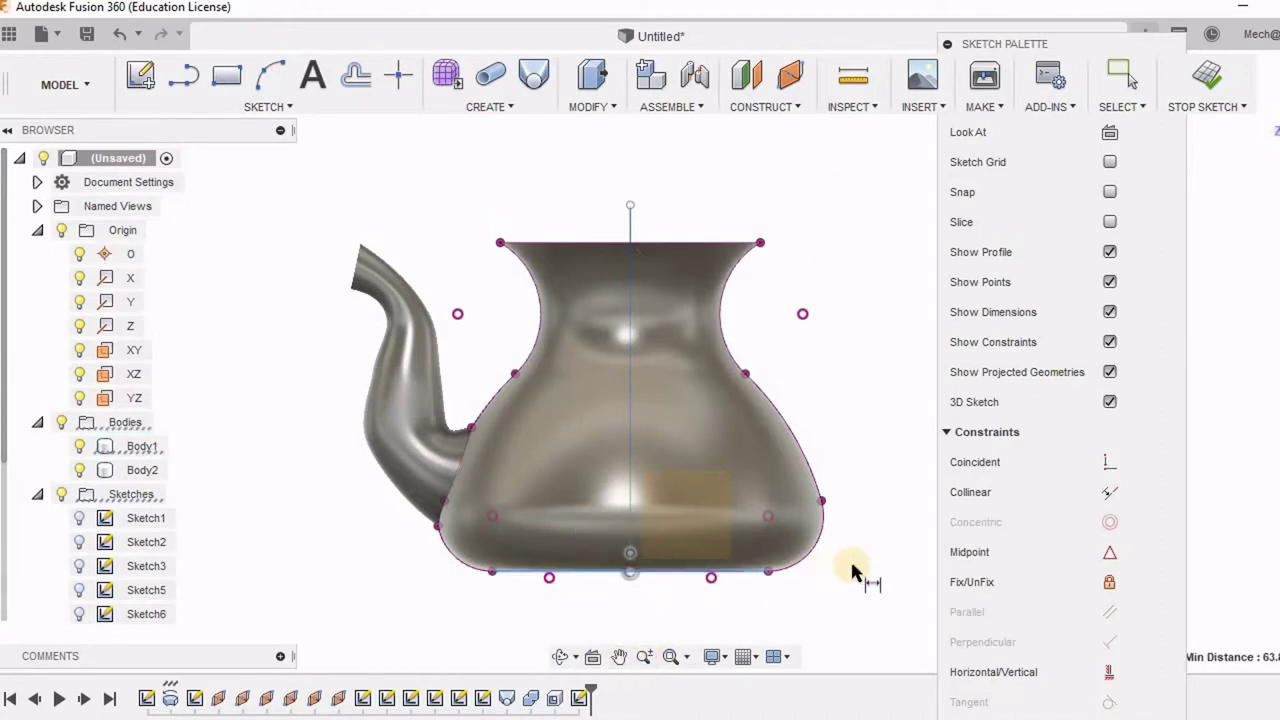
pyautogui.click(858, 571)
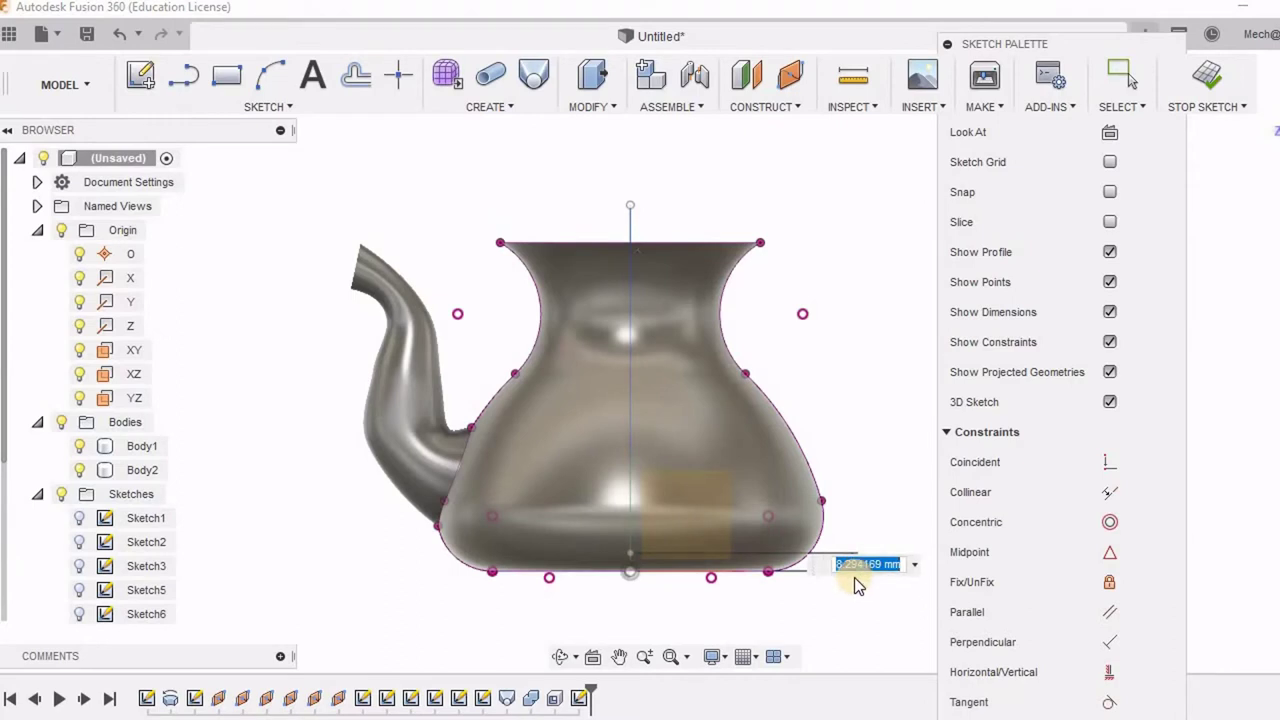
pyautogui.write('2')
pyautogui.press('Return')
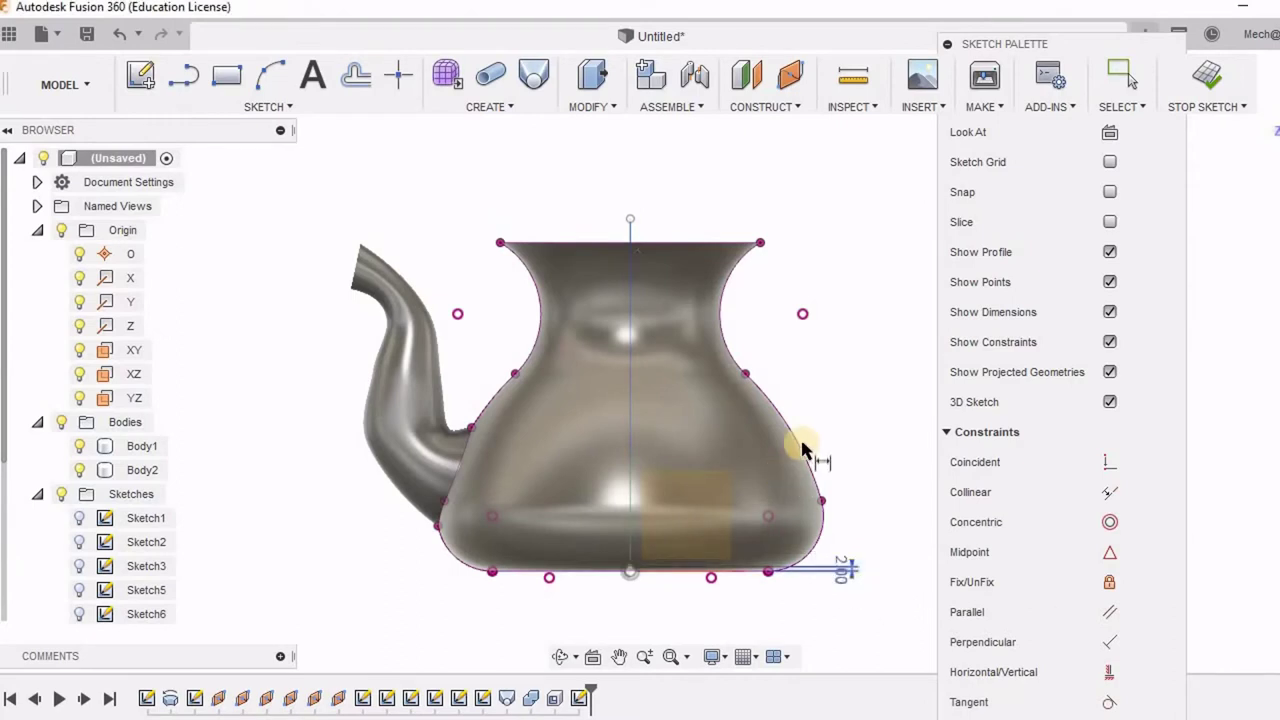
pyautogui.scroll(3, 803, 448)
pyautogui.rightClick(829, 351)
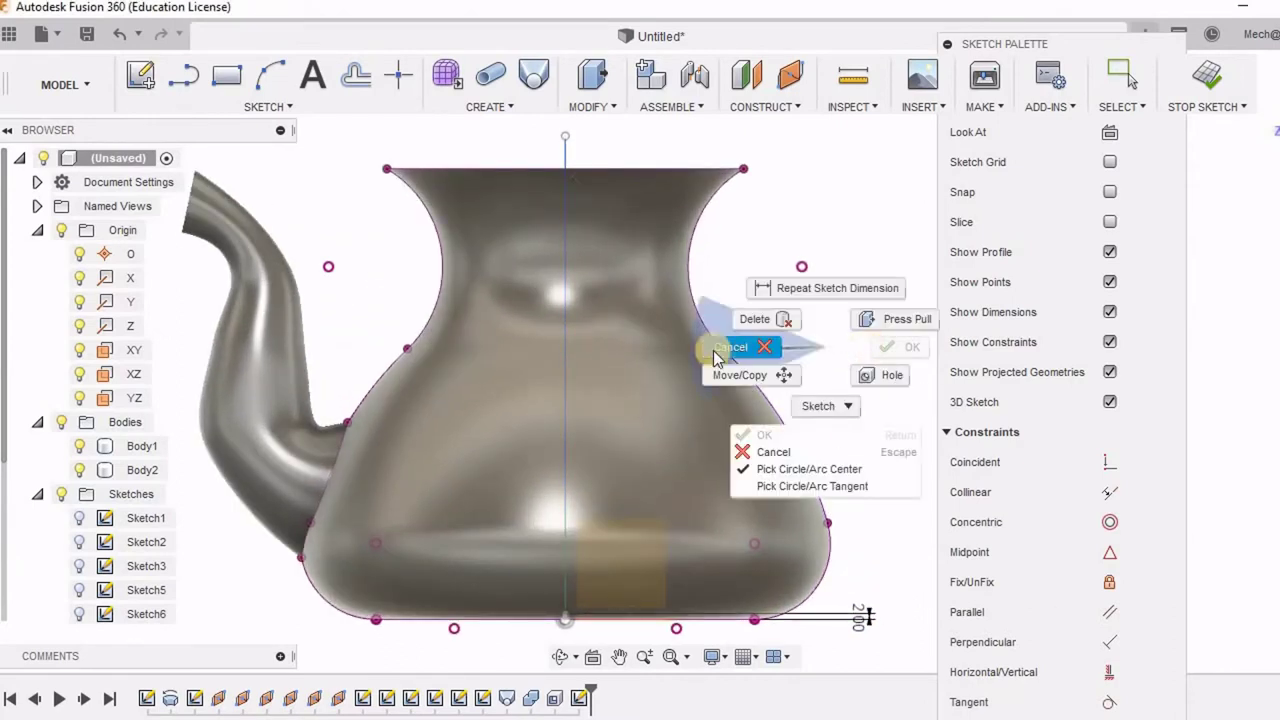
pyautogui.click(786, 342)
pyautogui.scroll(-1, 794, 292)
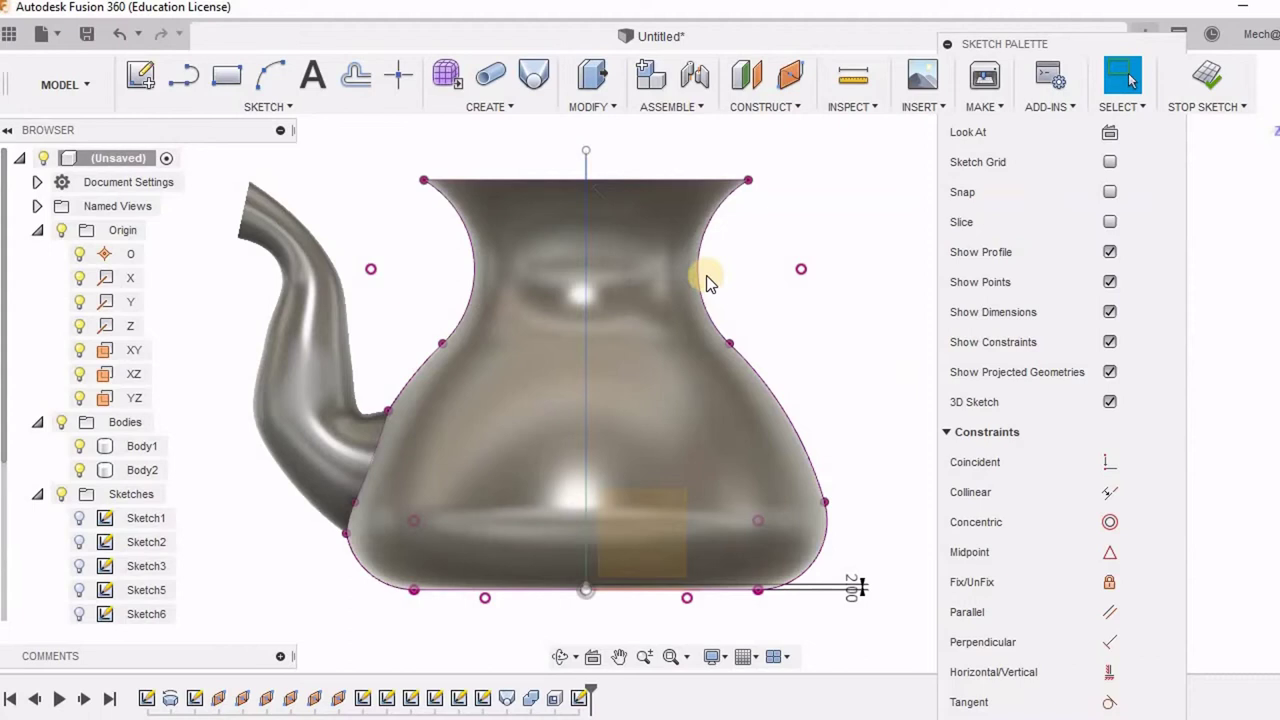
pyautogui.press('o')
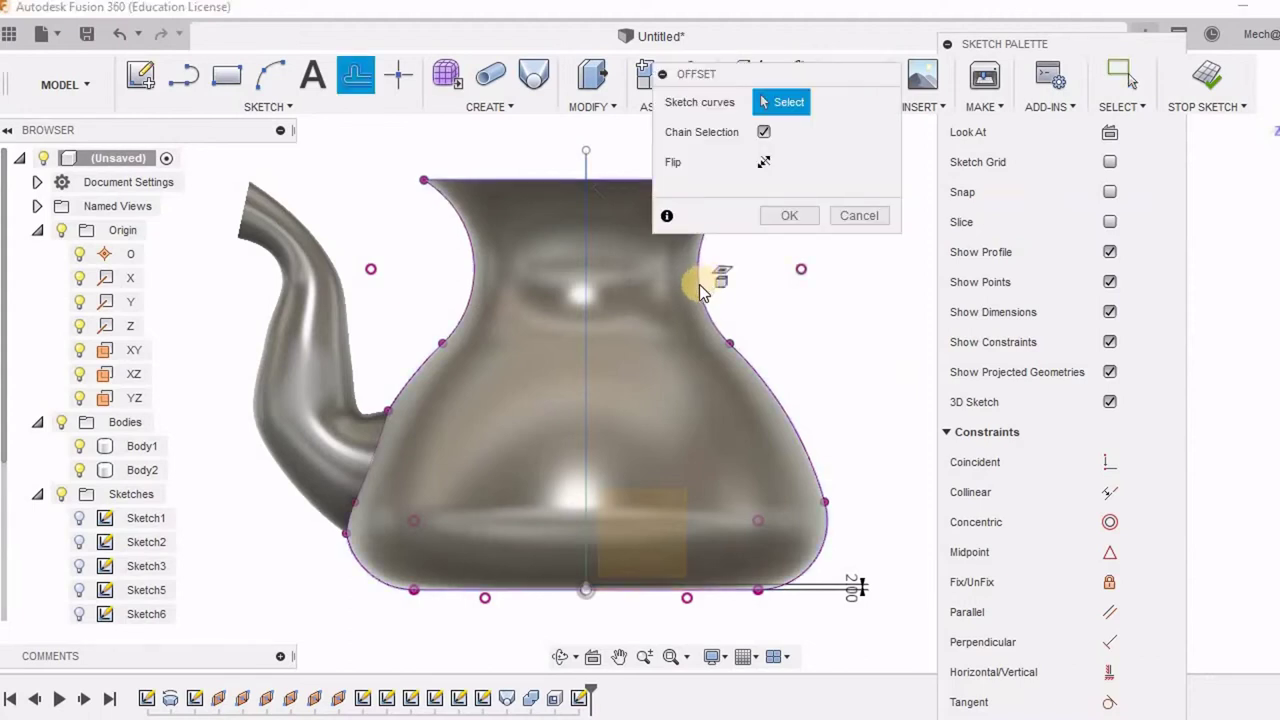
pyautogui.click(697, 284)
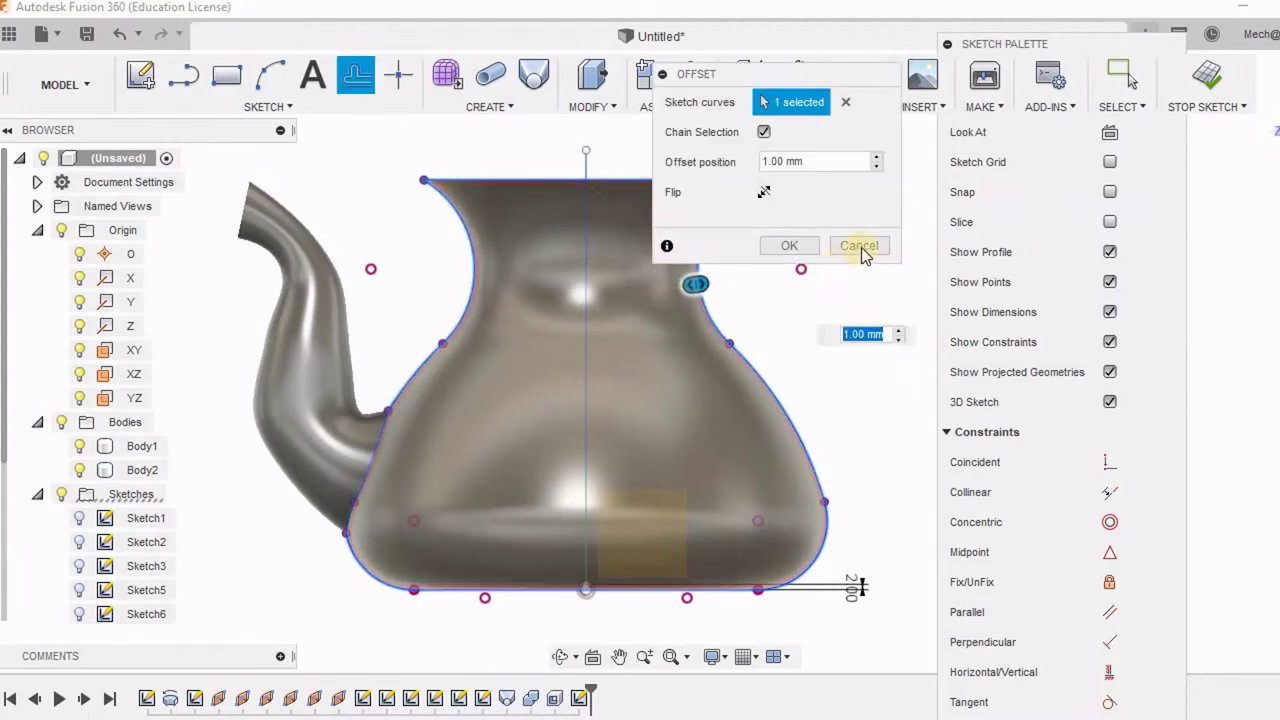
pyautogui.click(859, 247)
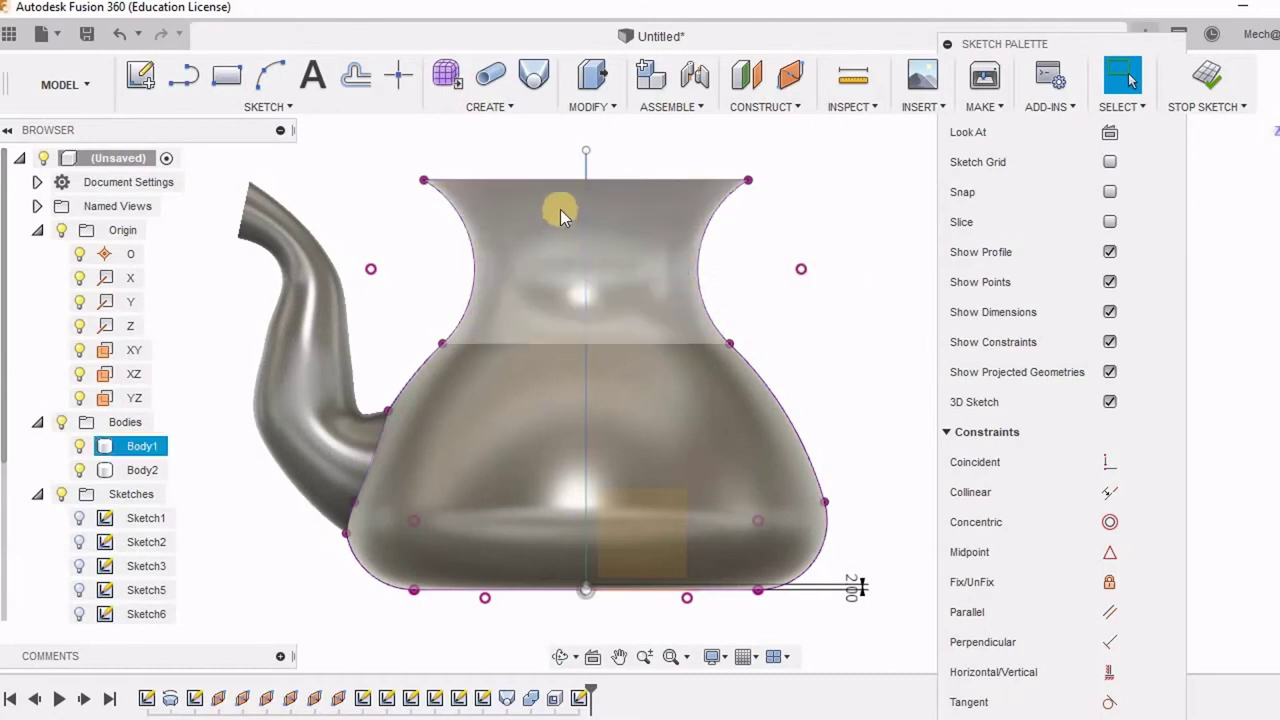
pyautogui.press('t')
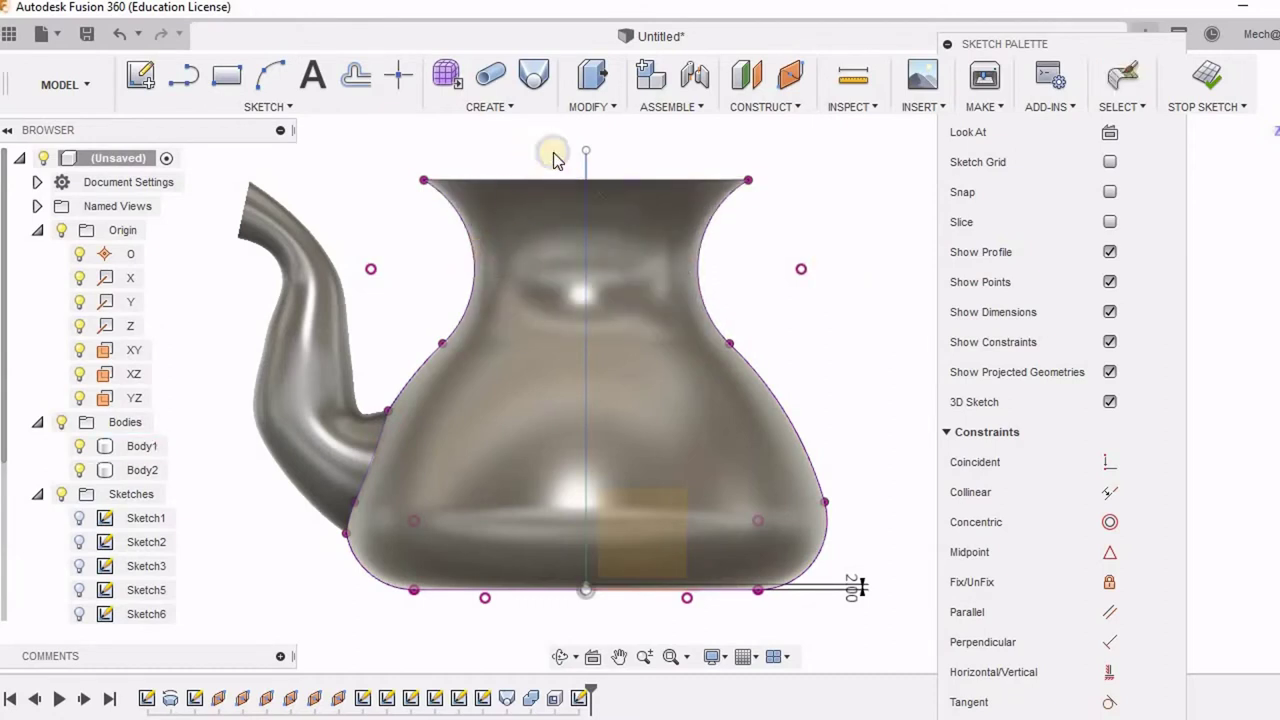
pyautogui.rightClick(557, 161)
pyautogui.press('Escape')
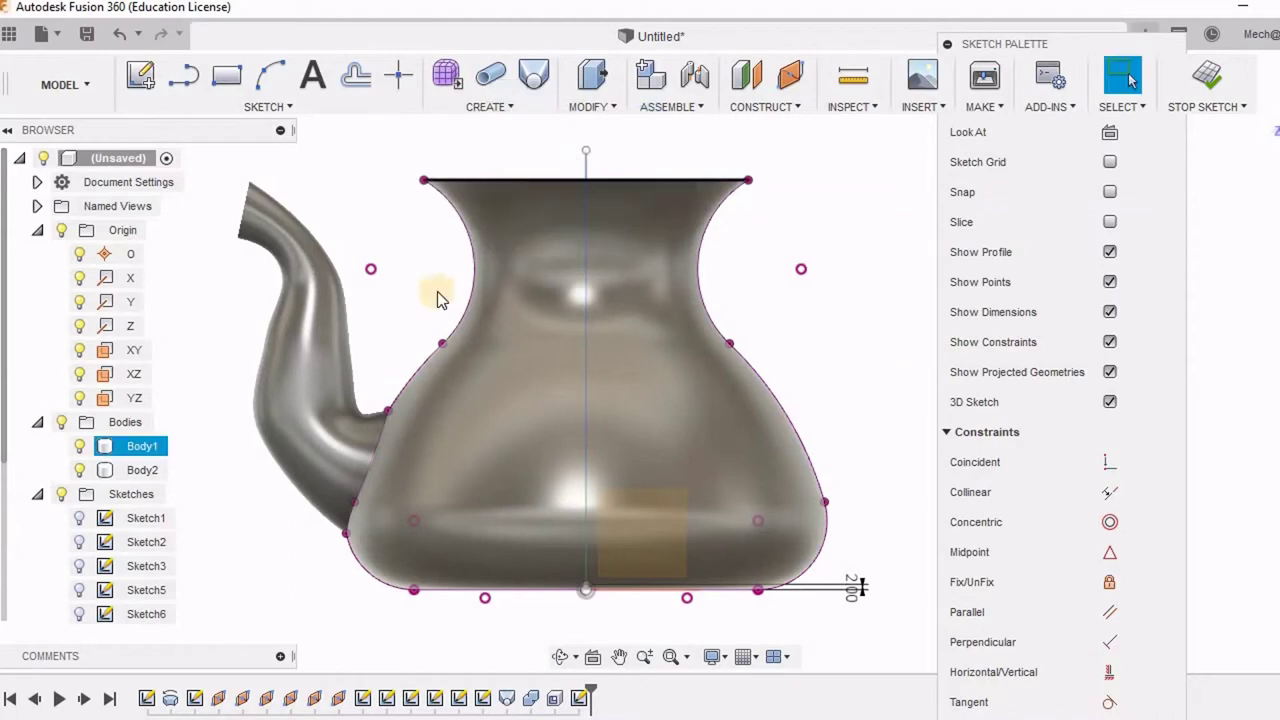
# Delete the projected neck arc and the bottom corner arc on the vessel's spout side
pyautogui.click(537, 178)
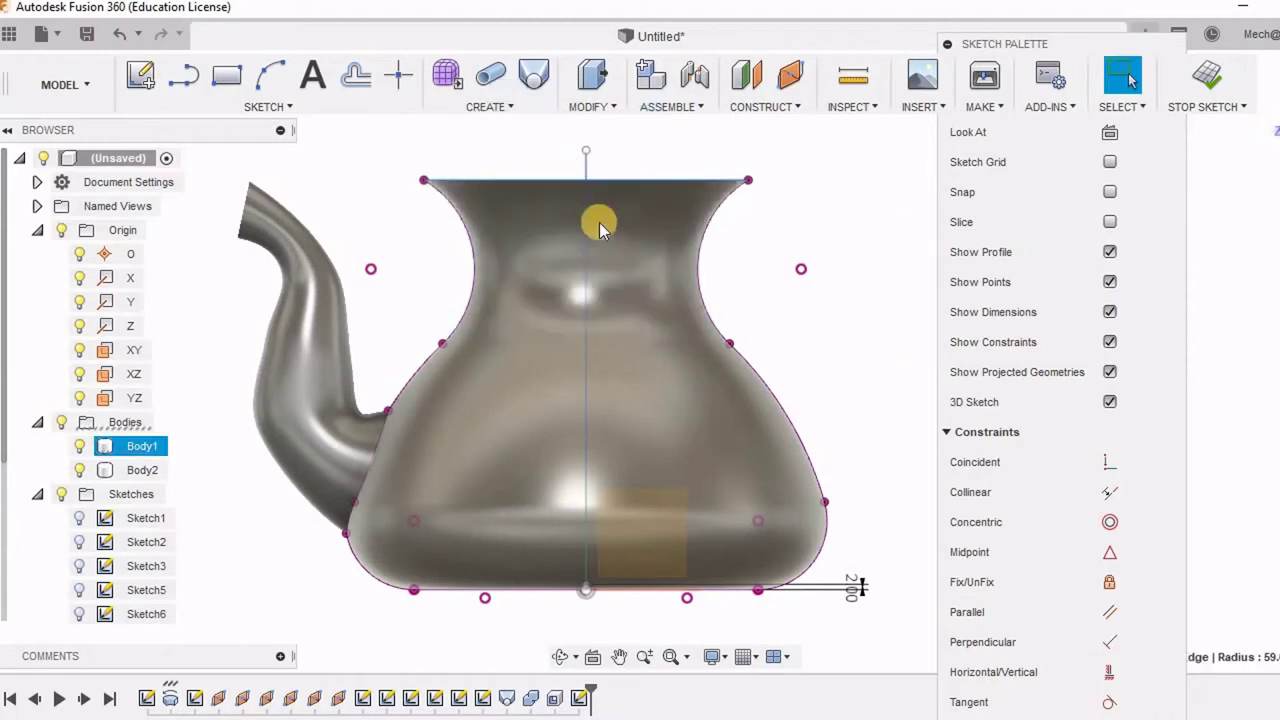
pyautogui.click(463, 316)
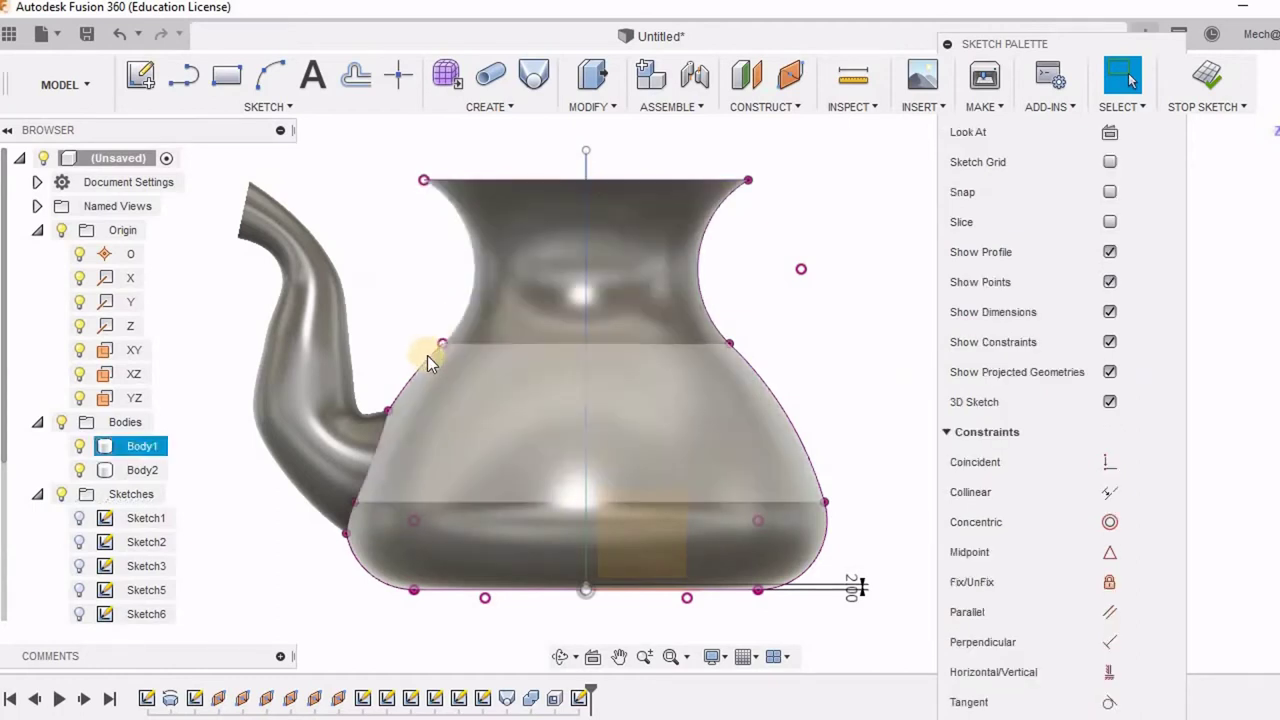
pyautogui.click(465, 375)
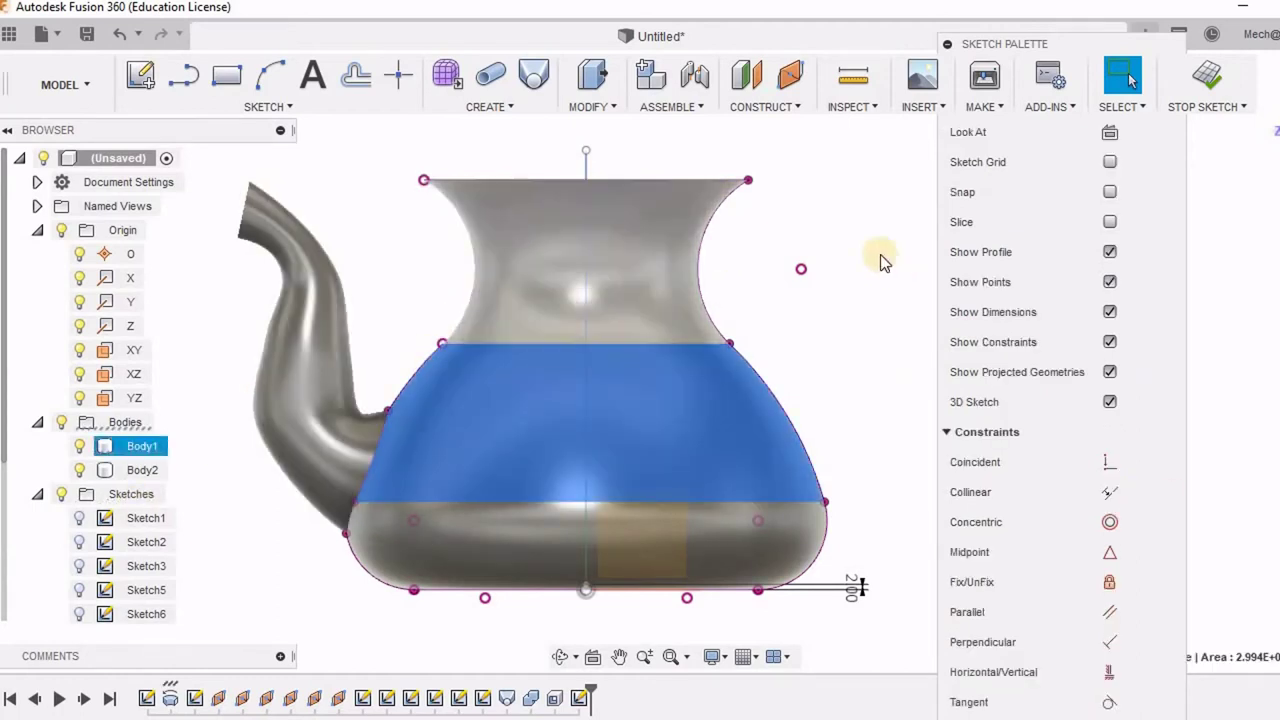
pyautogui.click(450, 379)
pyautogui.click(397, 374)
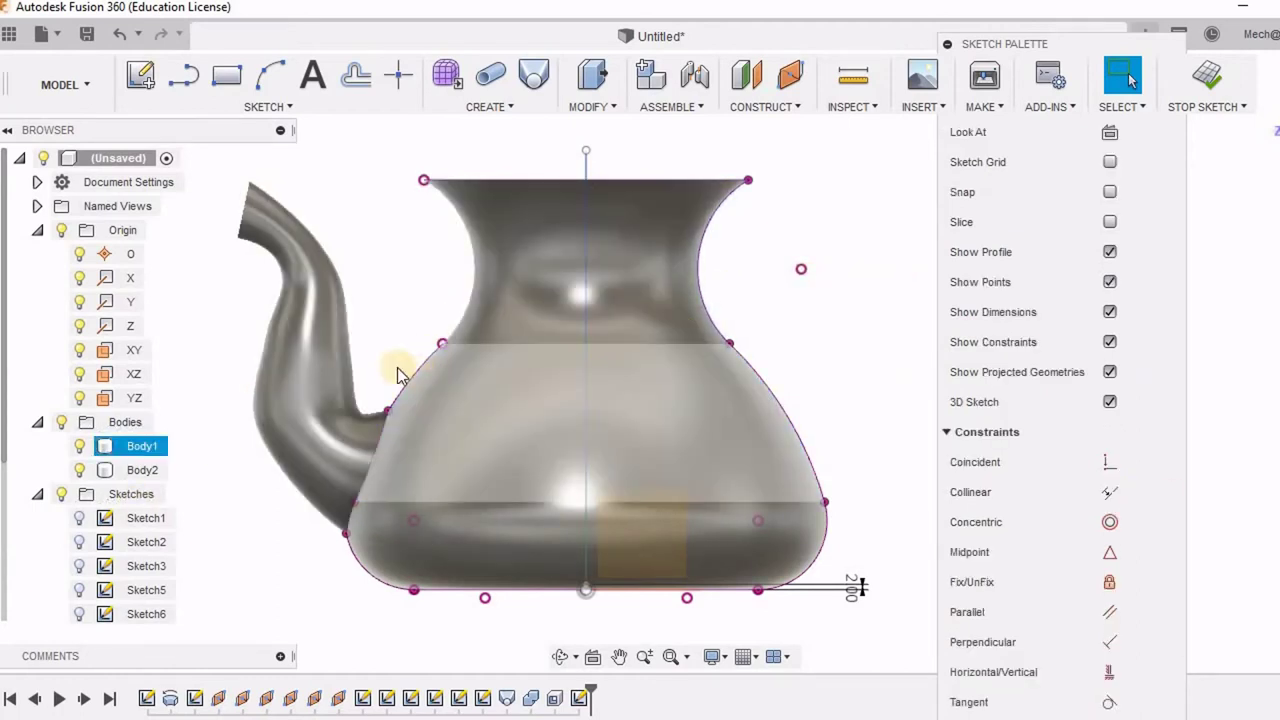
pyautogui.click(358, 569)
pyautogui.press('Delete')
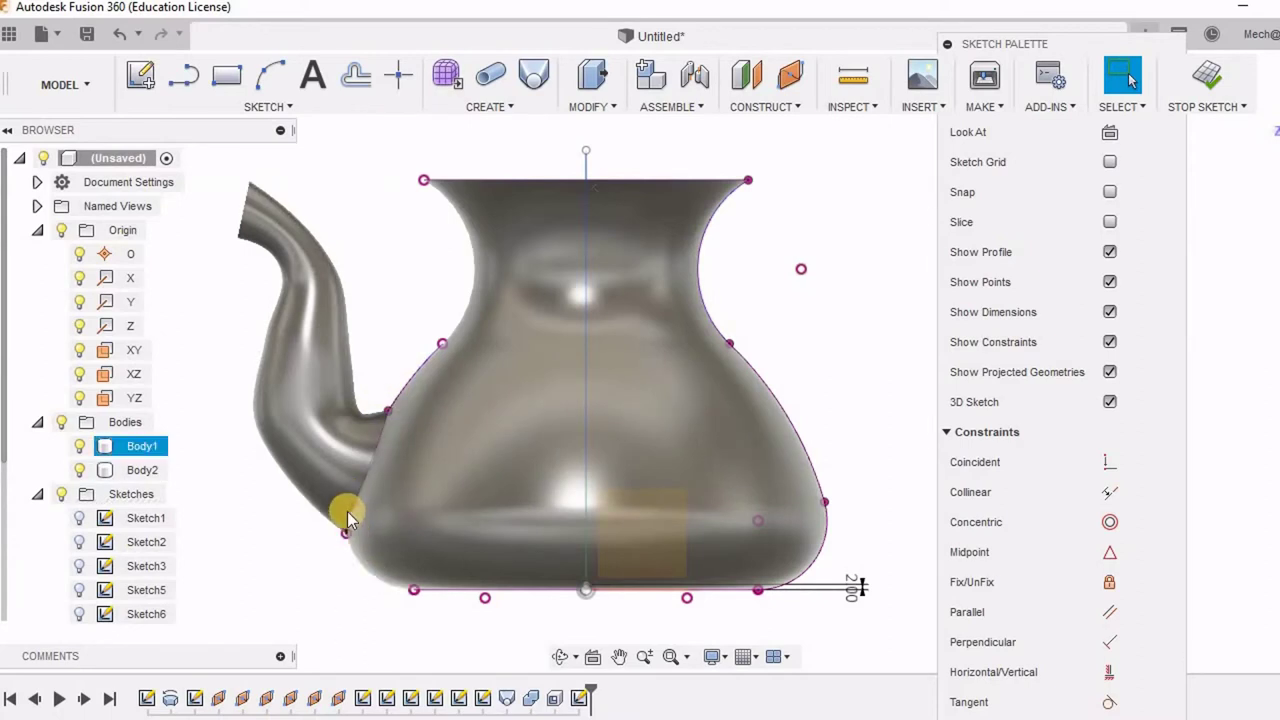
# Delete the remaining projected side curves between the neck and the base on the vessel's spout side
pyautogui.click(358, 514)
pyautogui.click(370, 461)
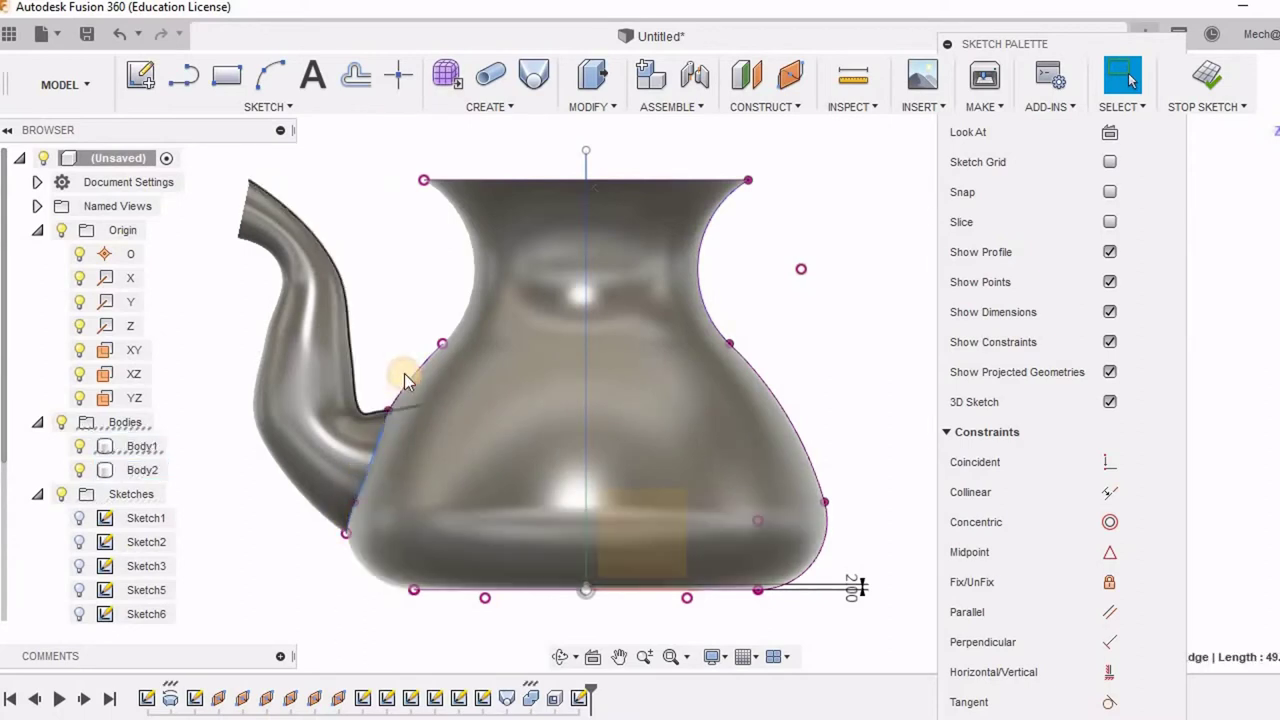
pyautogui.click(410, 378)
pyautogui.press('Delete')
pyautogui.click(373, 454)
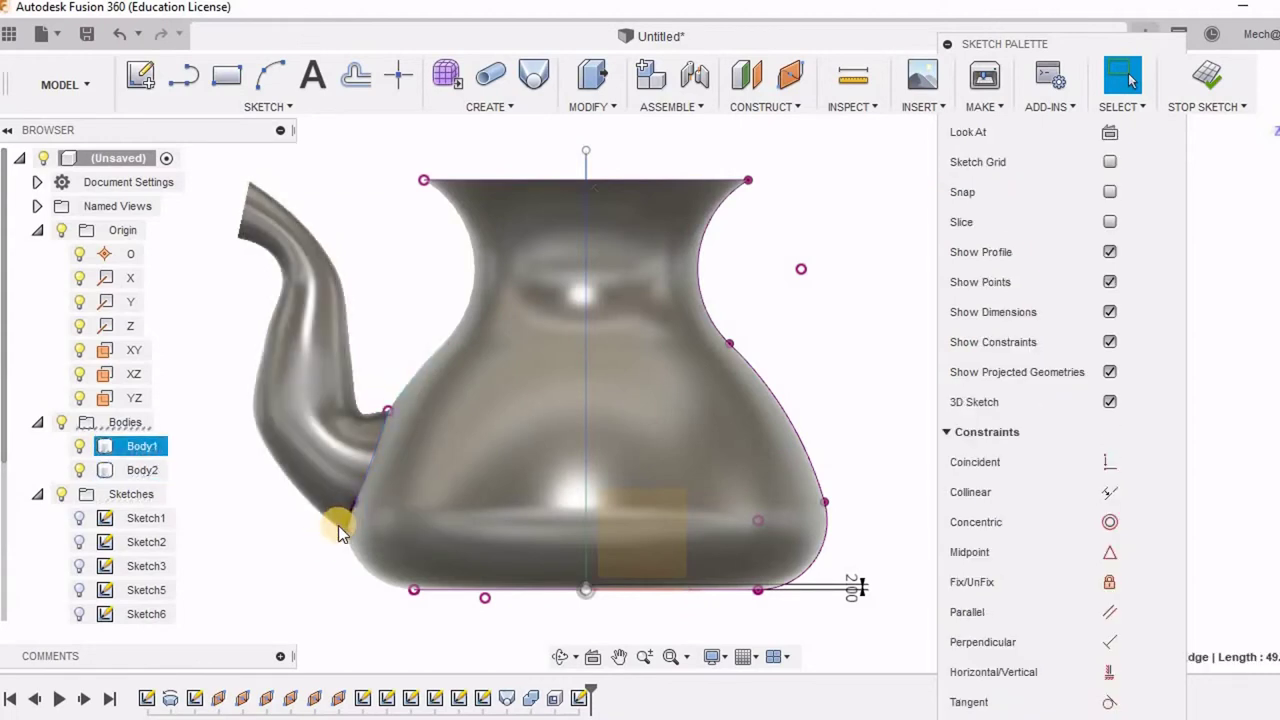
pyautogui.click(532, 590)
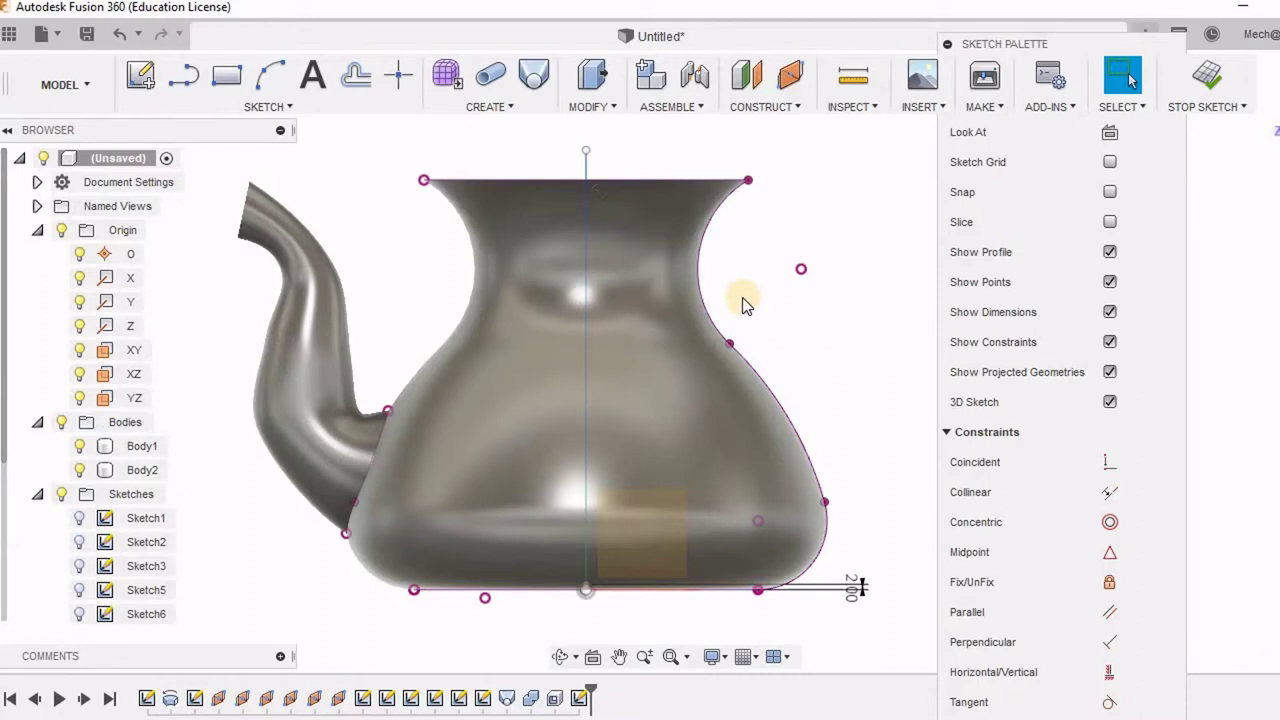
# Offset the remaining projected outline chain 2 mm towards the inside of the vessel
pyautogui.press('o')
pyautogui.click(700, 290)
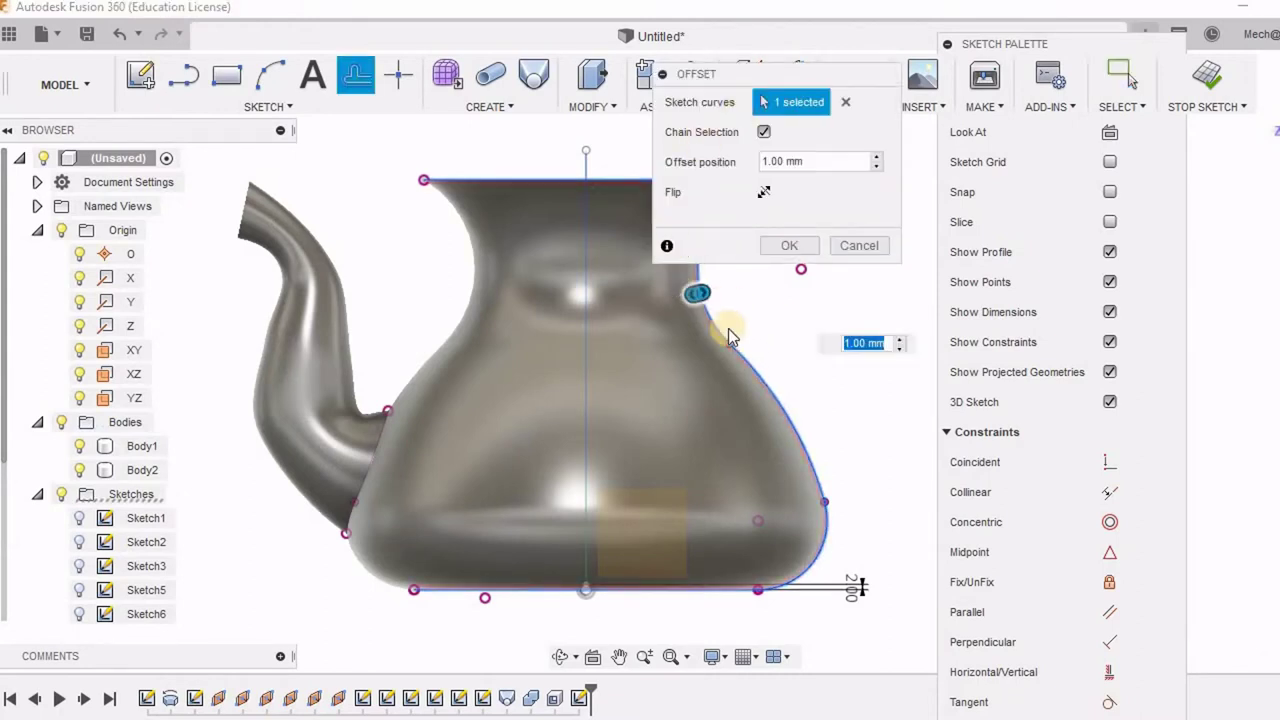
pyautogui.moveTo(690, 300); pyautogui.dragTo(684, 301)
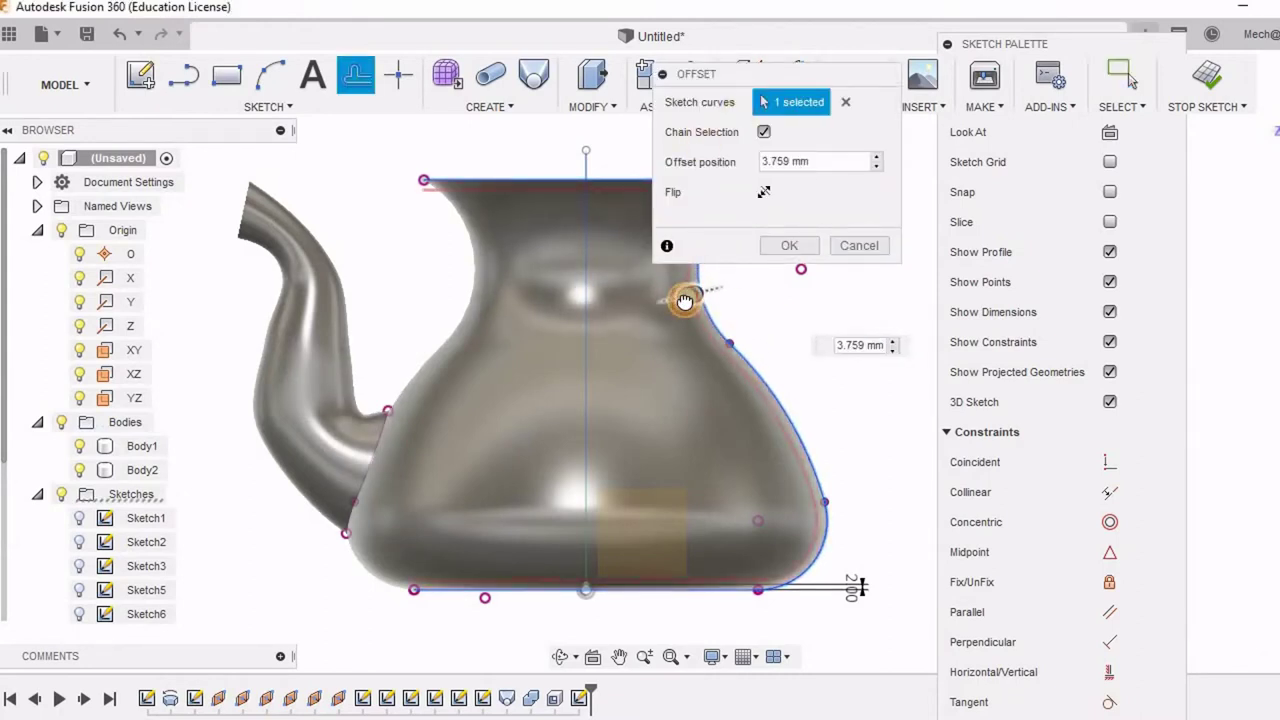
pyautogui.moveTo(733, 145); pyautogui.dragTo(618, 151)
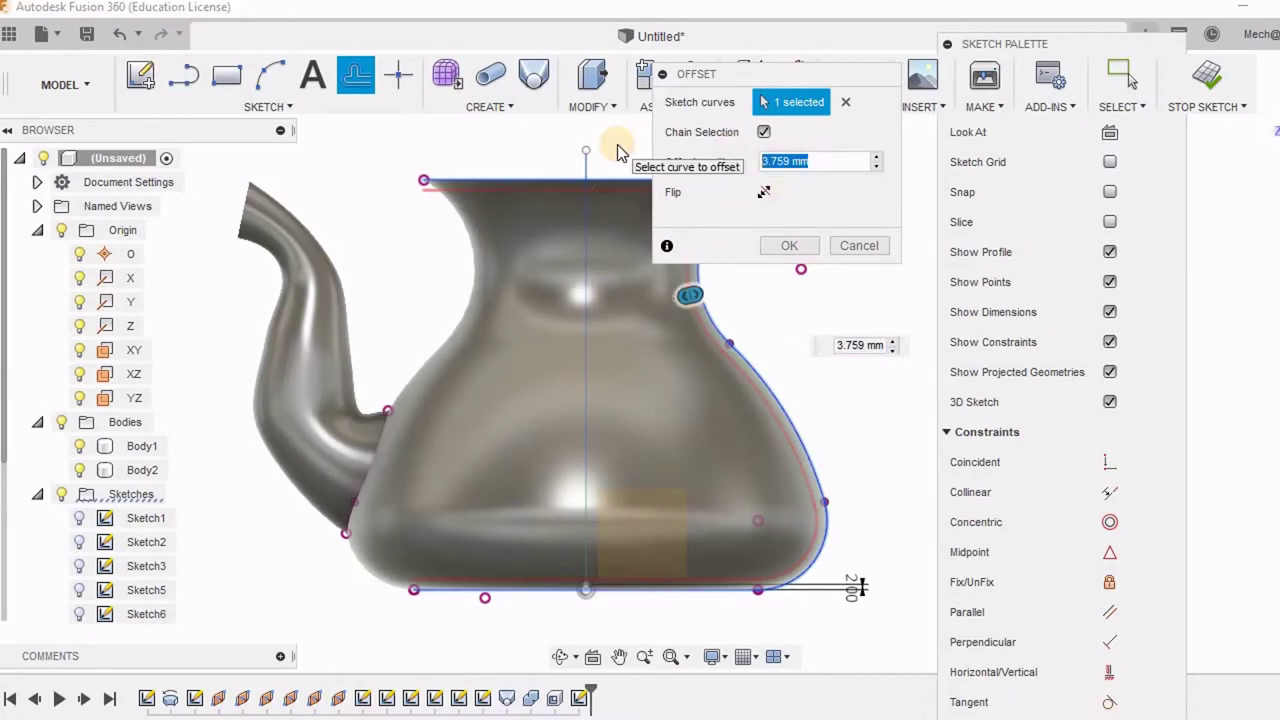
pyautogui.write('2')
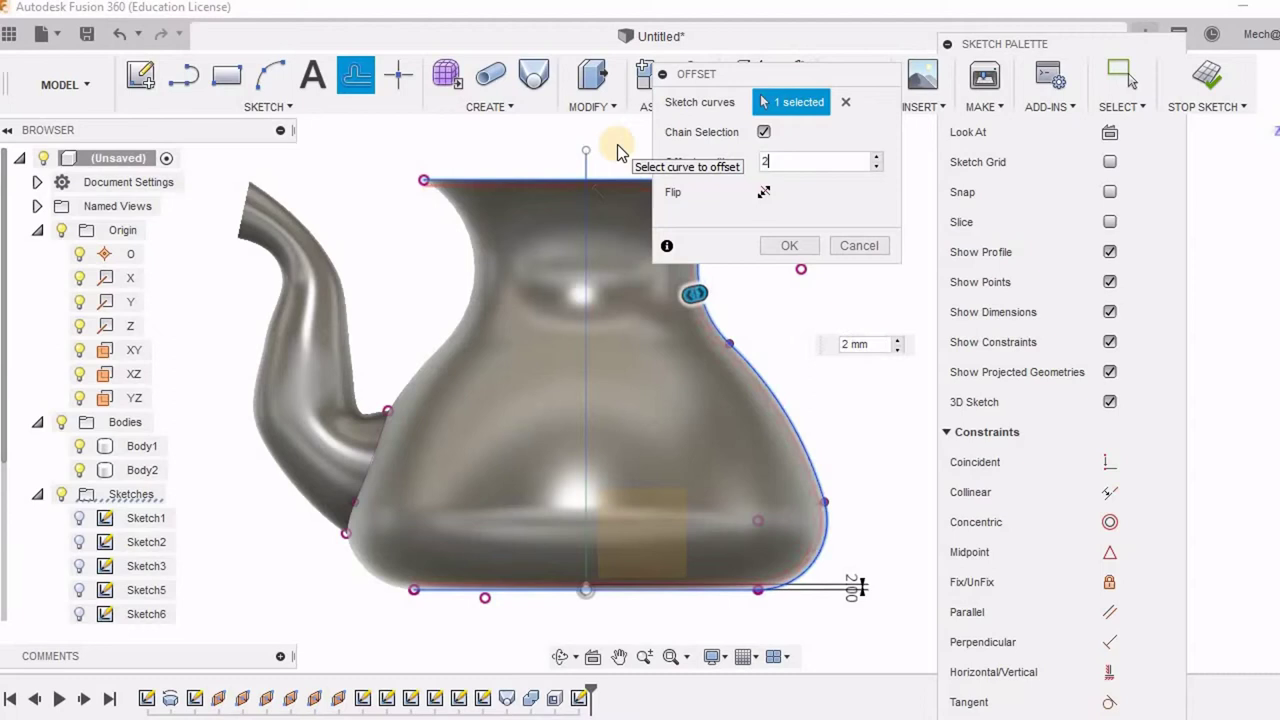
pyautogui.press('Return')
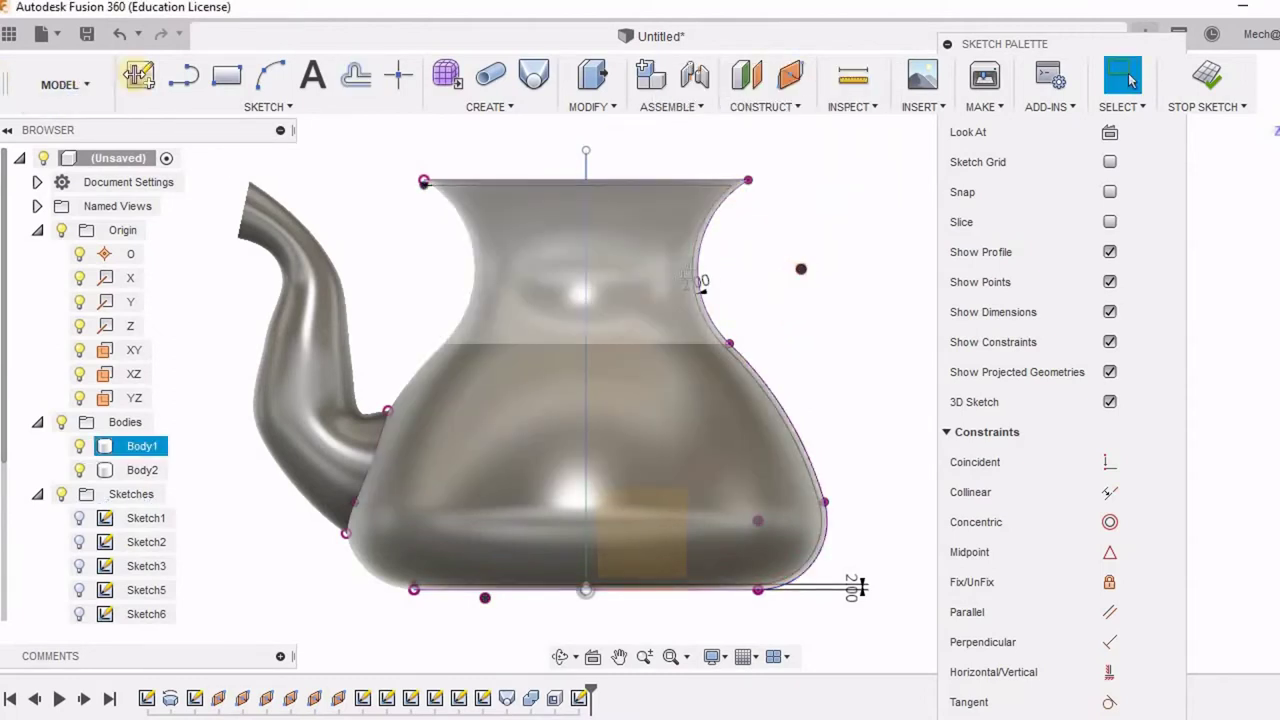
# Draw a horizontal line from the axis line's upper end away from the spout, and shorten it to end just inside the rim
pyautogui.click(192, 81)
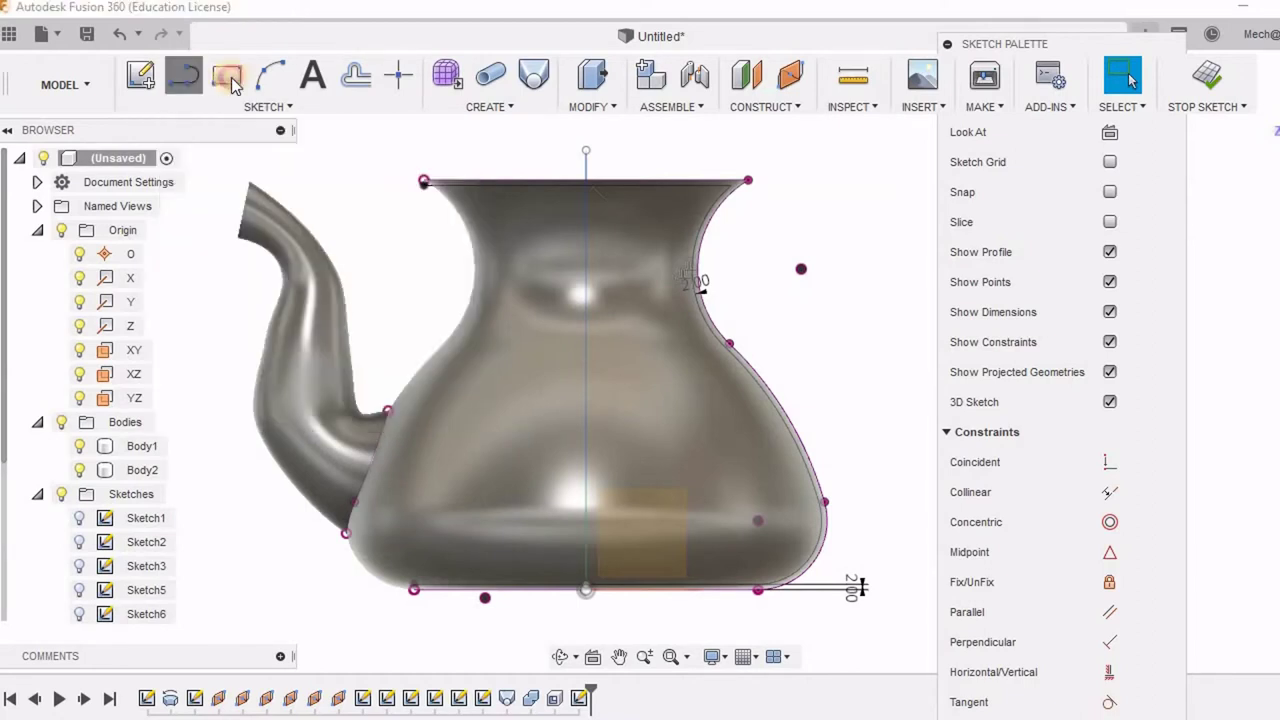
pyautogui.click(586, 152)
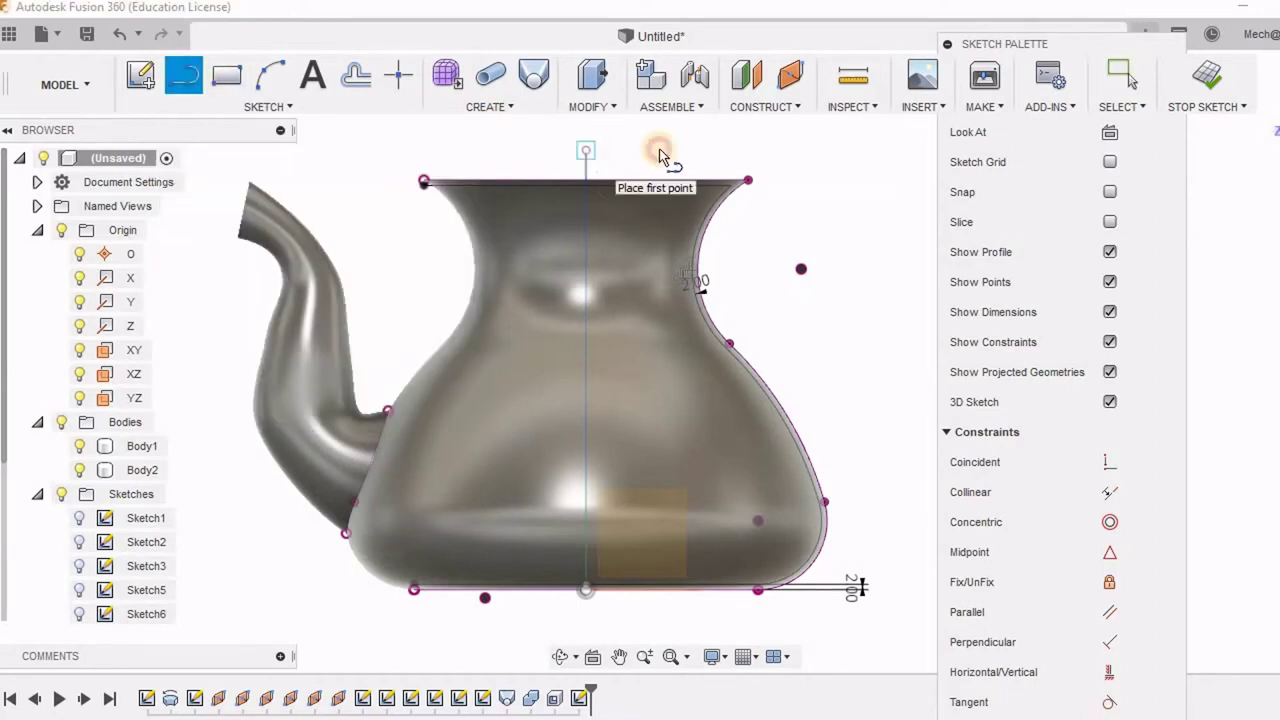
pyautogui.click(763, 153)
pyautogui.rightClick(780, 178)
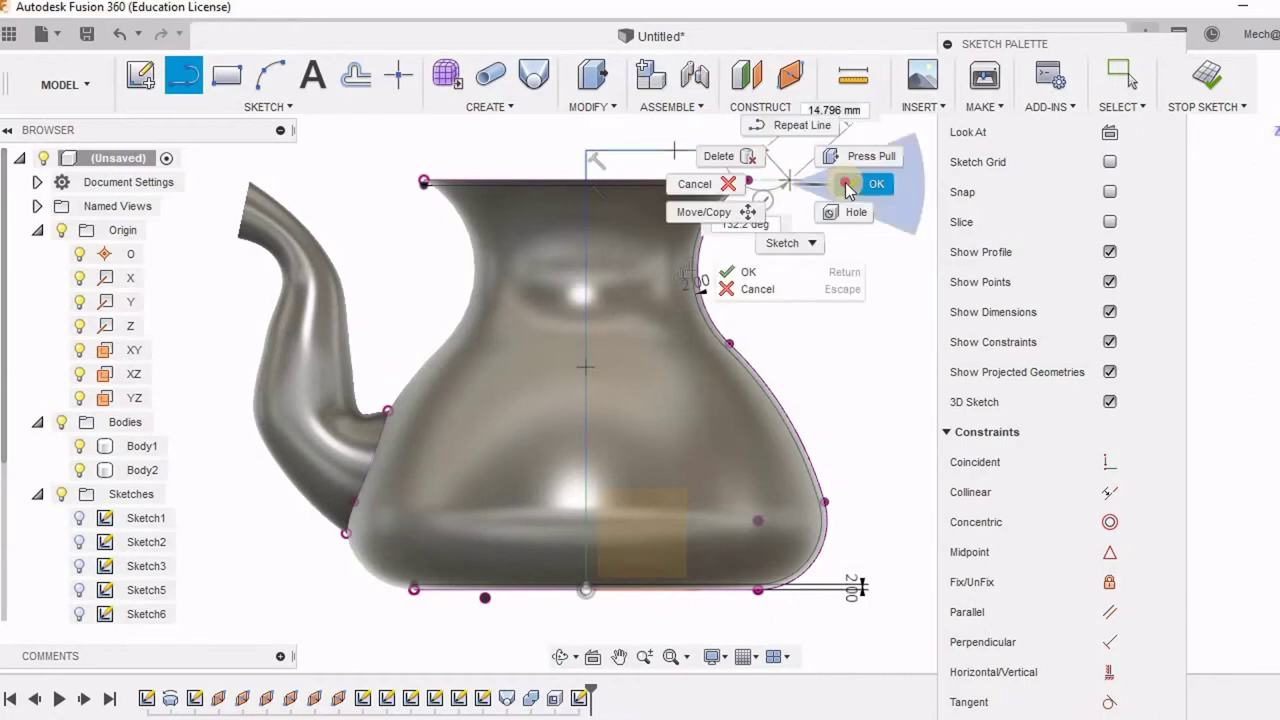
pyautogui.click(770, 172)
pyautogui.scroll(3, 767, 152)
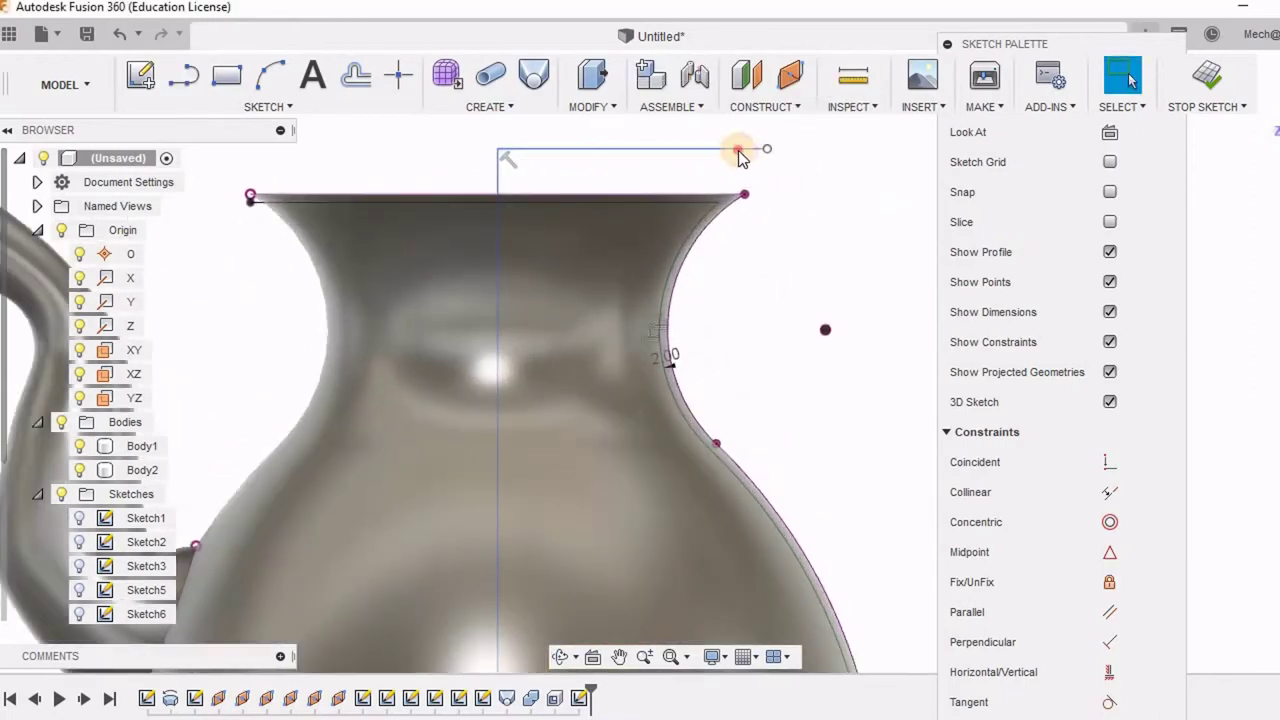
pyautogui.click(721, 151)
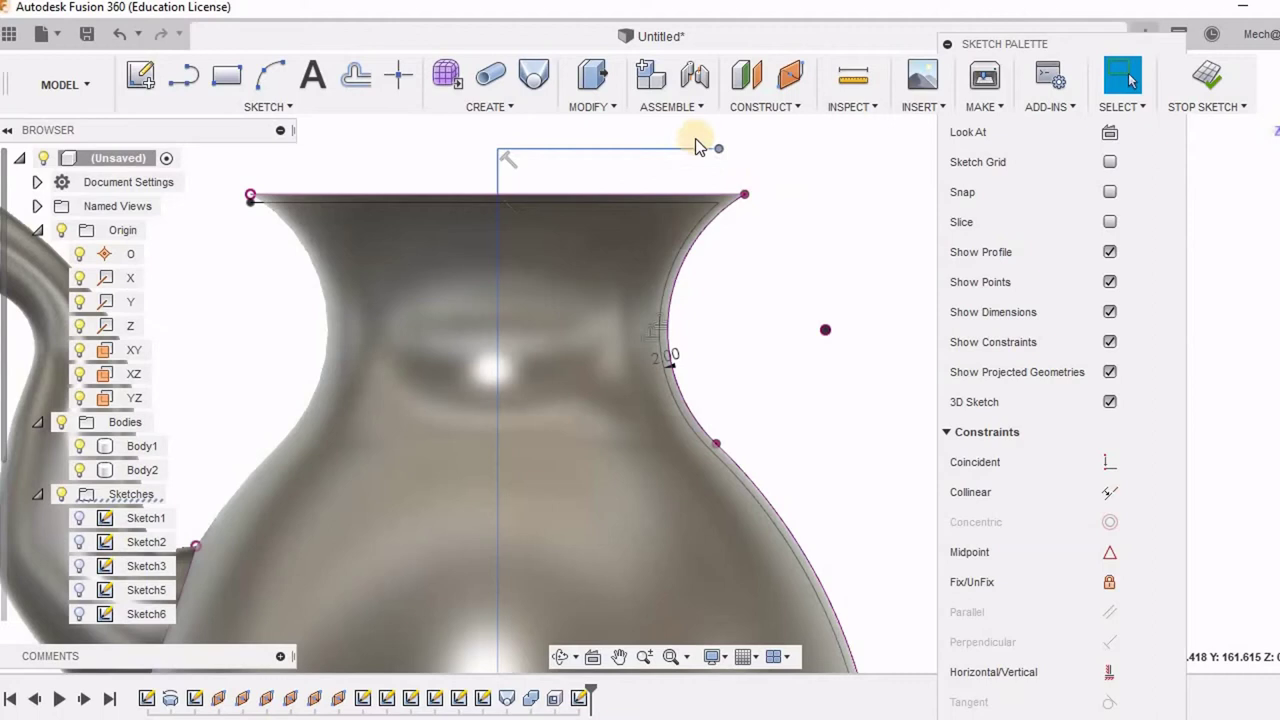
# Draw a vertical line from the horizontal line's free end down to the rim, closing the profile above the neck
pyautogui.scroll(-2, 695, 138)
pyautogui.click(184, 76)
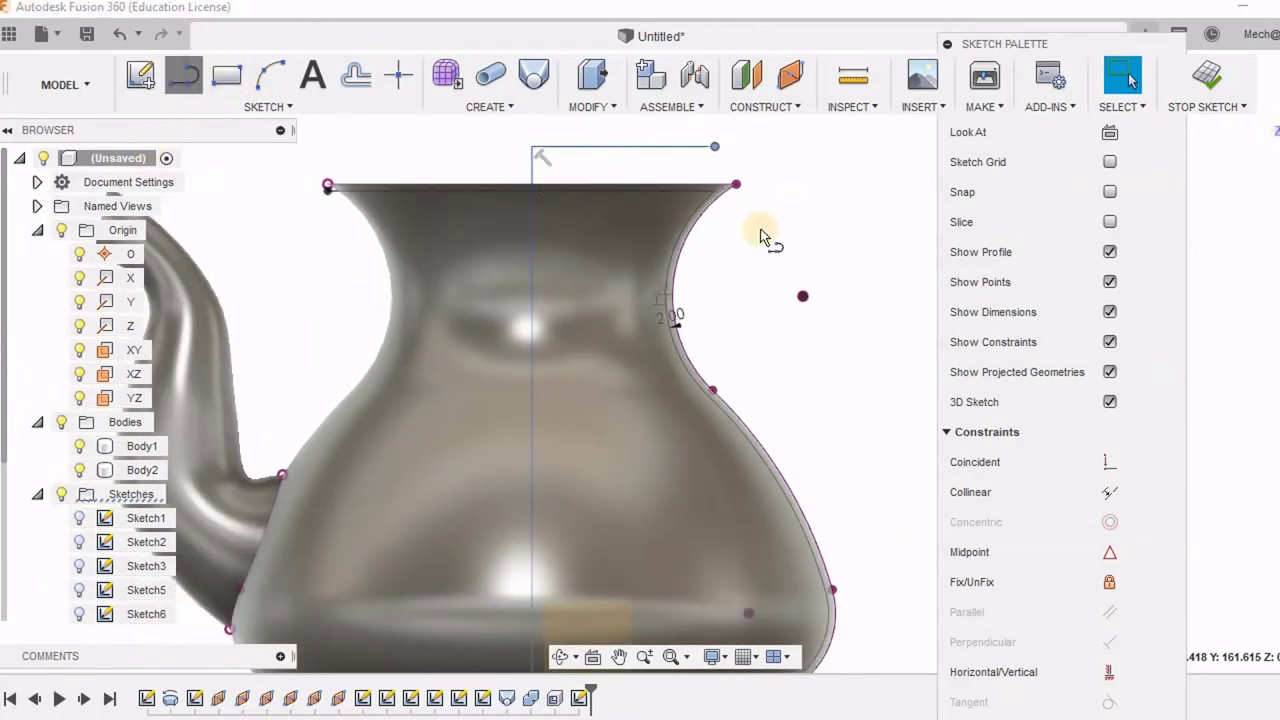
pyautogui.click(714, 150)
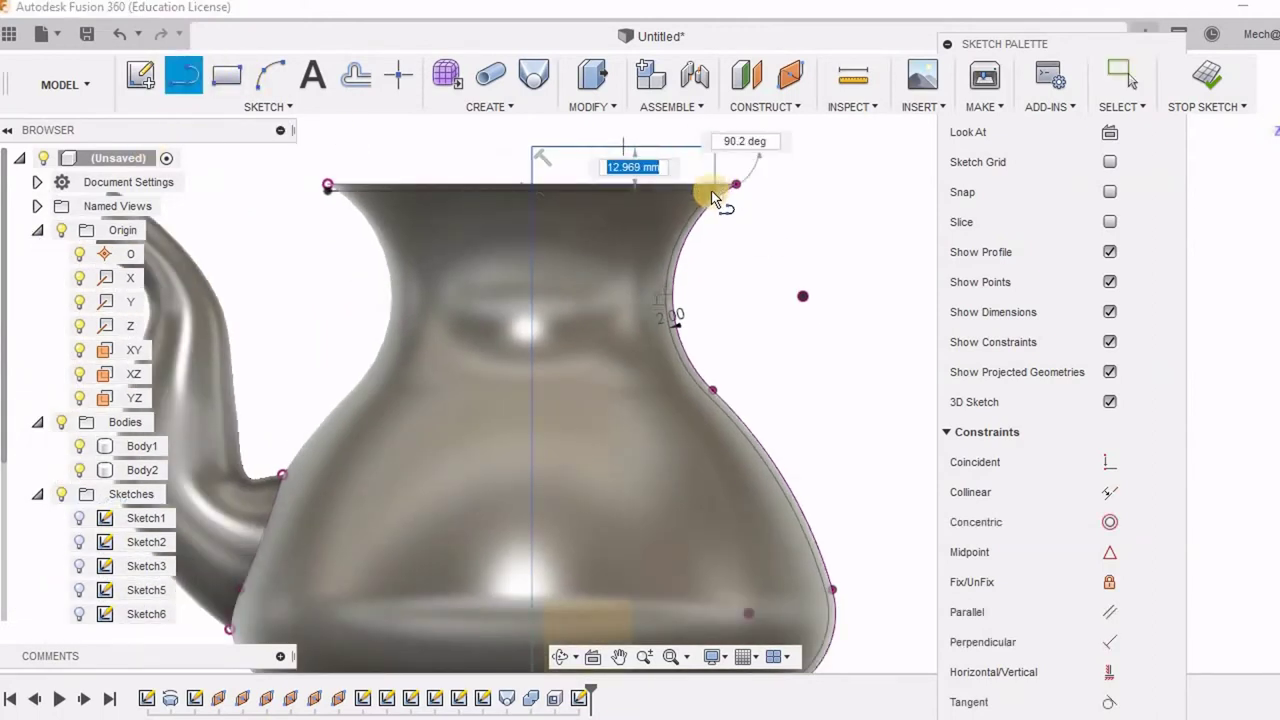
pyautogui.click(714, 195)
pyautogui.rightClick(770, 307)
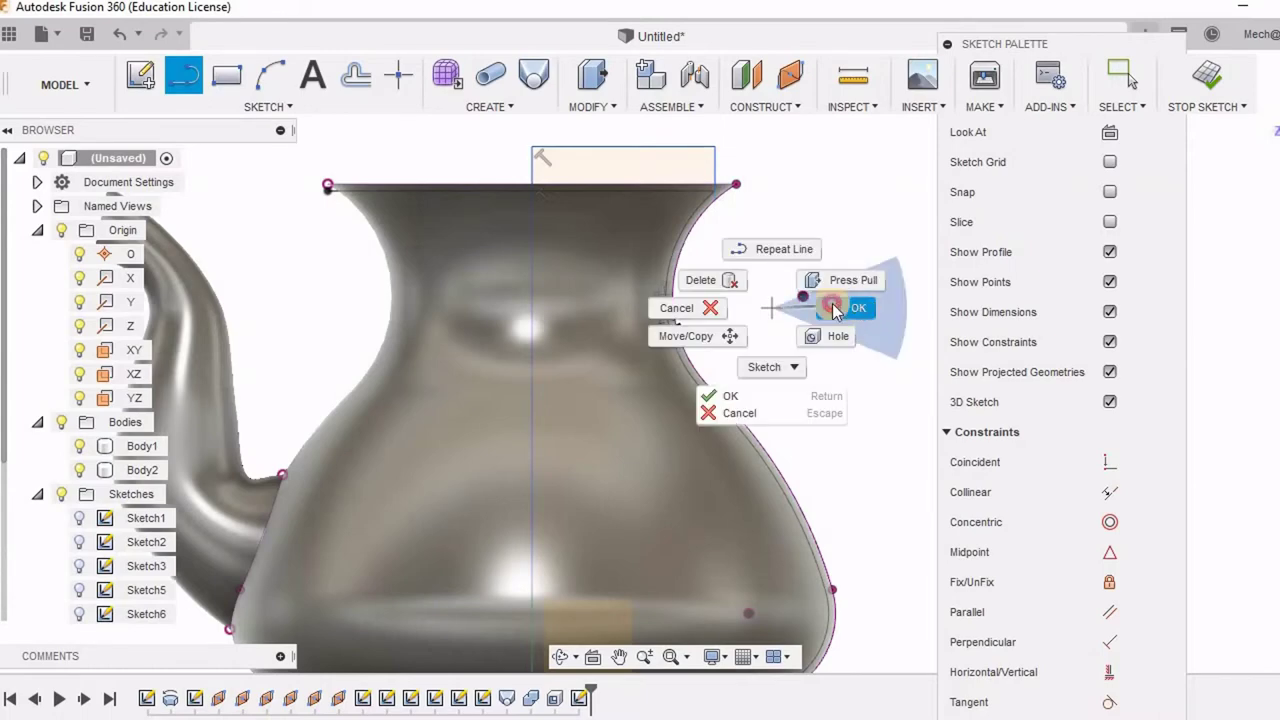
pyautogui.click(835, 308)
# Select the three closed regions between the axis and the inward offset outline, hiding Body1 to reach them and showing it again
pyautogui.scroll(-3, 707, 227)
pyautogui.click(667, 182)
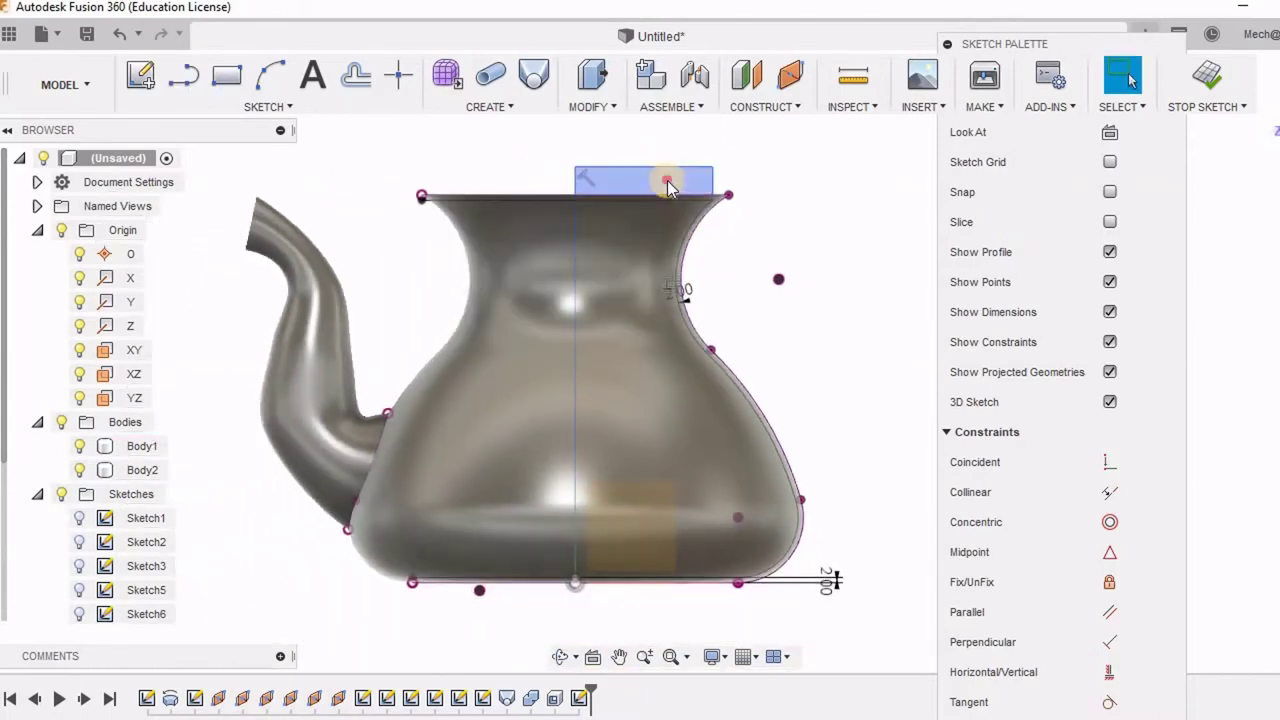
pyautogui.scroll(4, 686, 171)
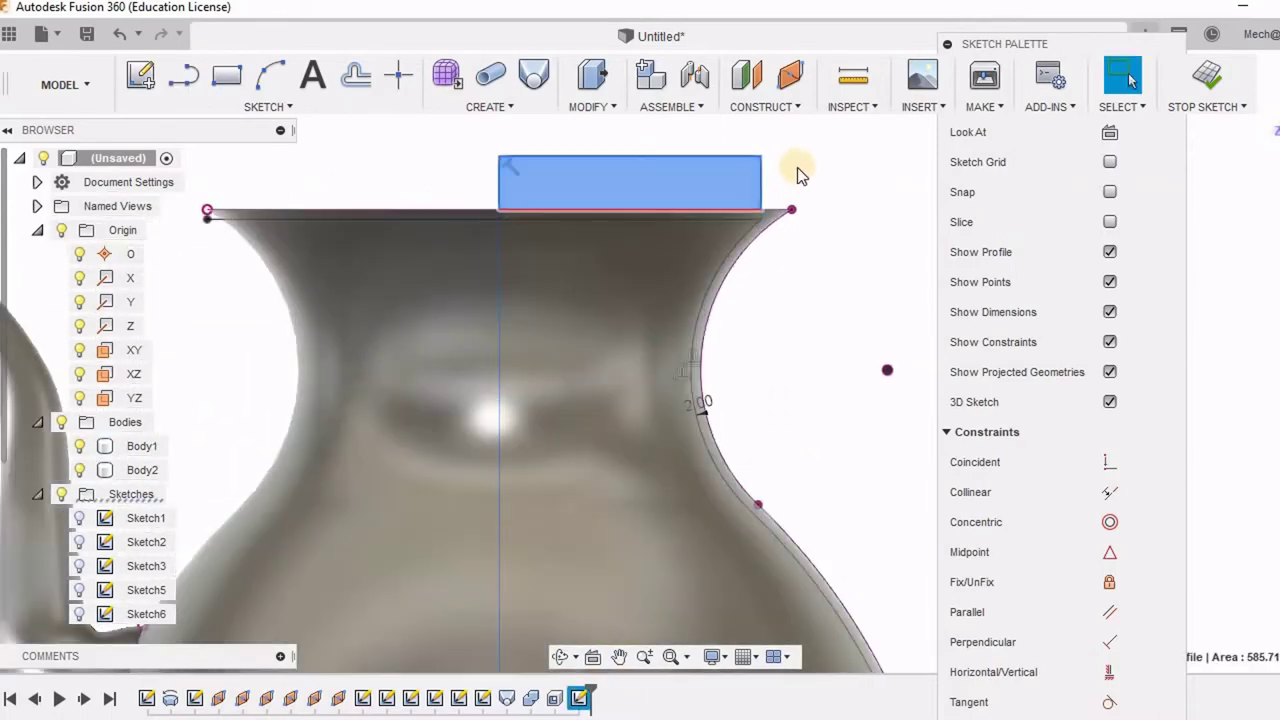
pyautogui.scroll(2, 797, 167)
pyautogui.scroll(-3, 465, 182)
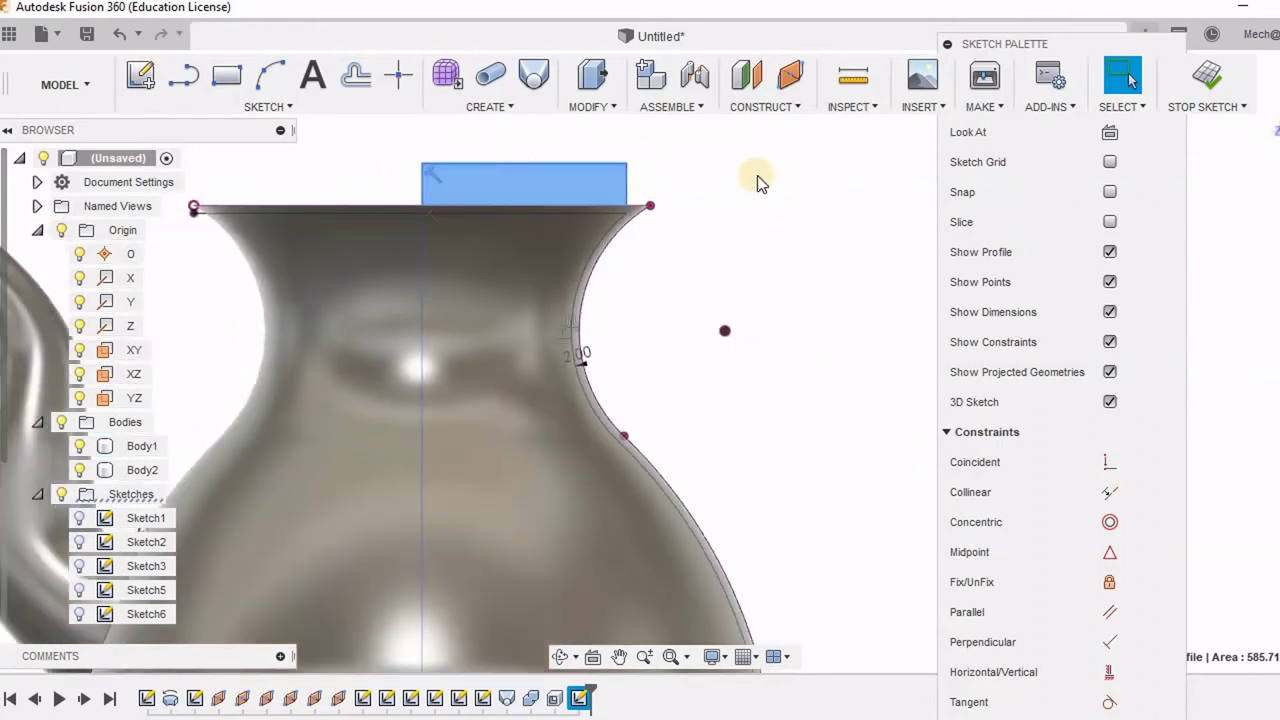
pyautogui.scroll(-2, 757, 175)
pyautogui.click(79, 470)
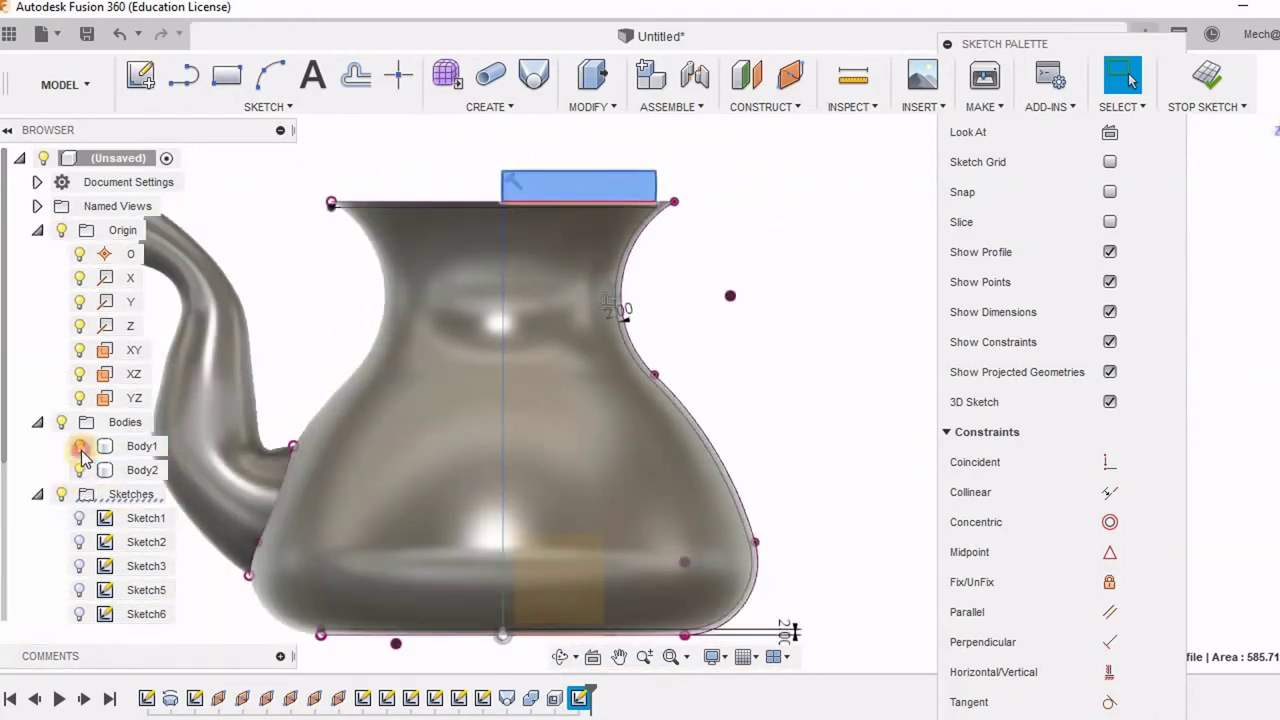
pyautogui.click(79, 446)
pyautogui.click(594, 400)
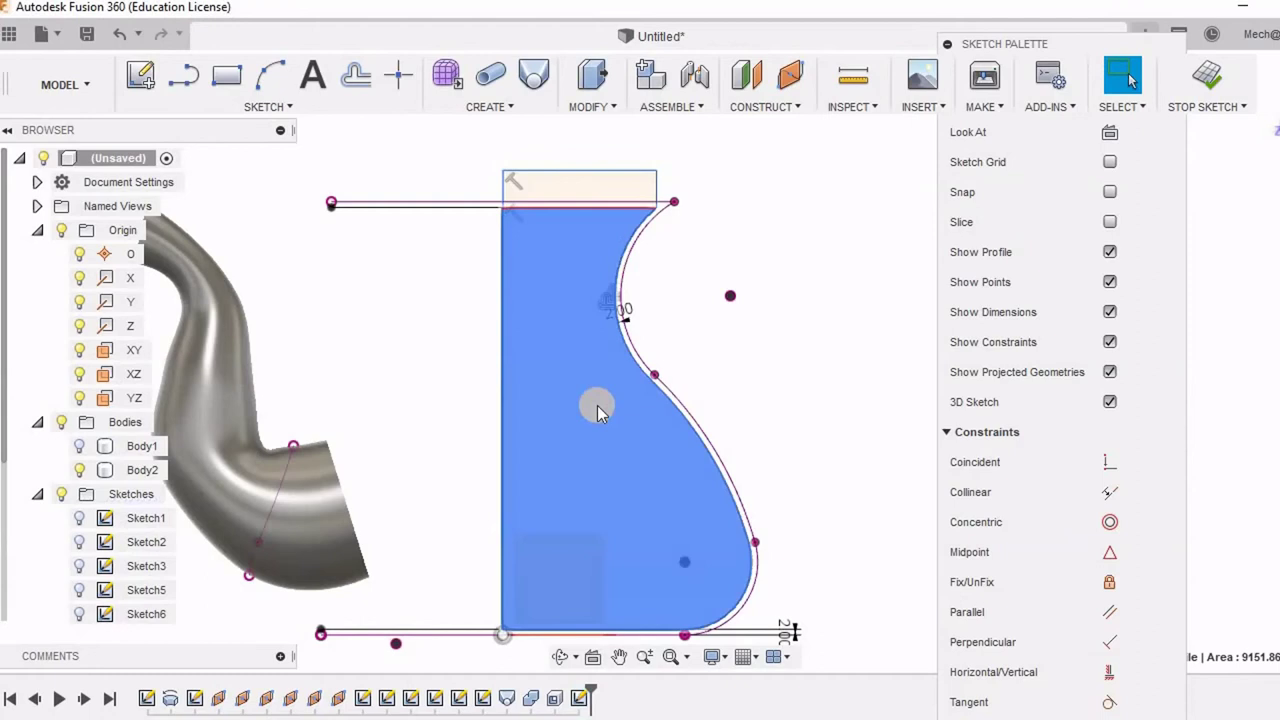
pyautogui.scroll(-2, 571, 229)
pyautogui.scroll(5, 600, 248)
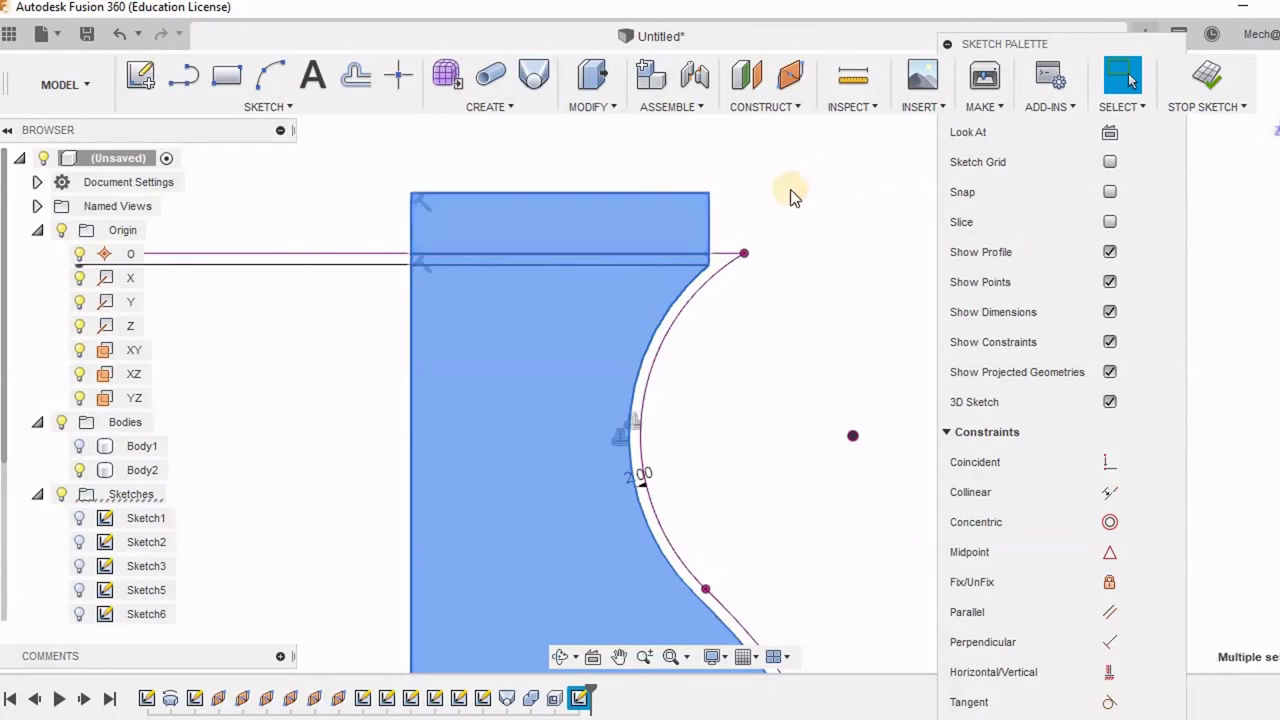
pyautogui.scroll(-5, 760, 195)
pyautogui.scroll(3, 764, 306)
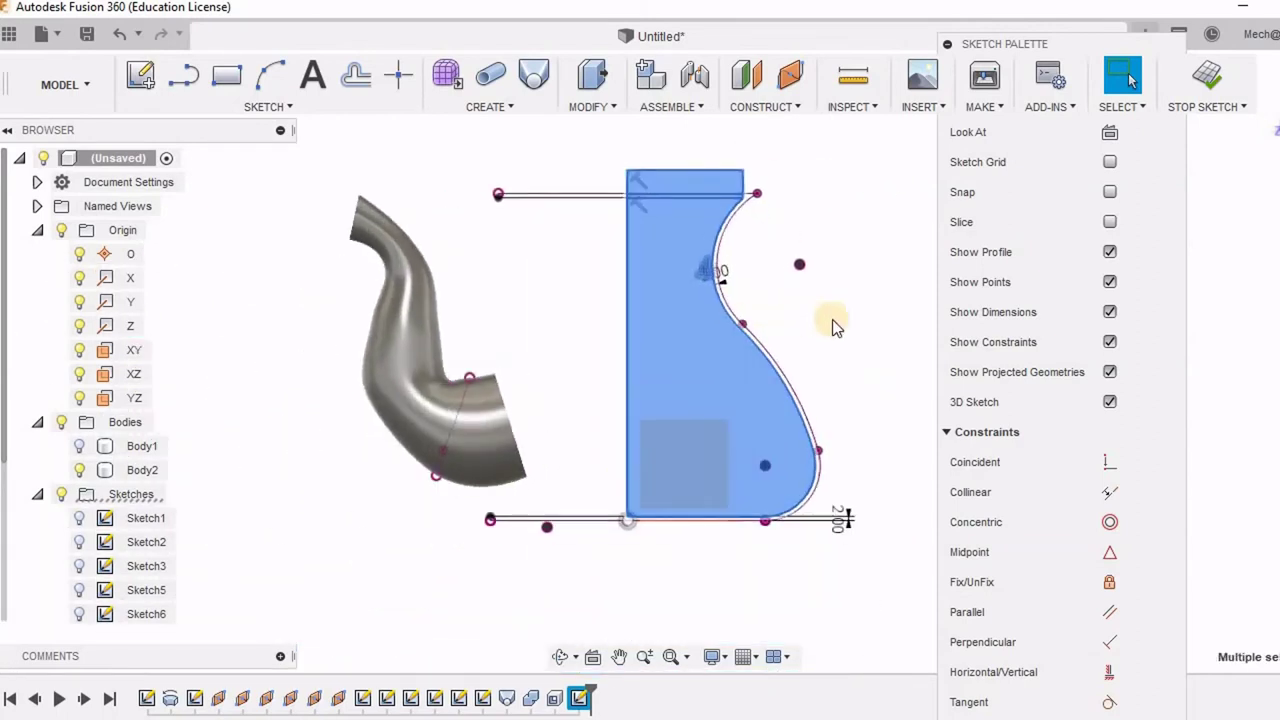
pyautogui.moveTo(814, 377); pyautogui.dragTo(792, 434, button='middle')
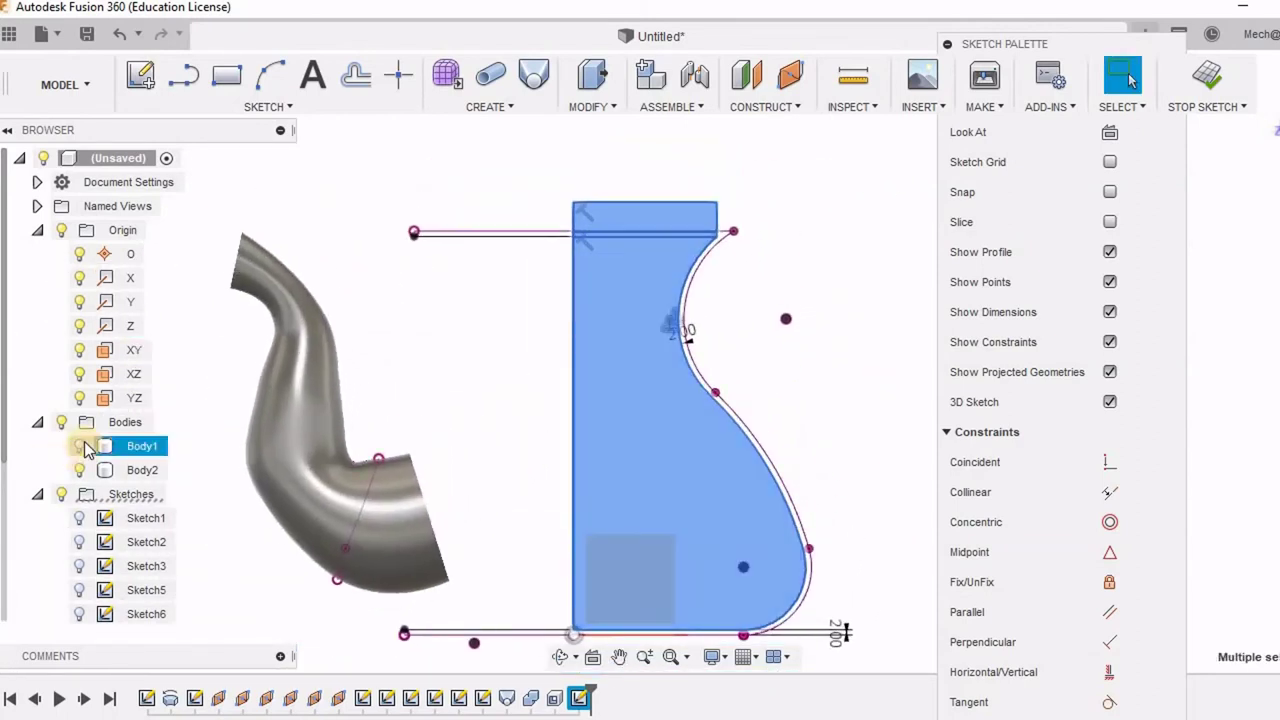
pyautogui.click(81, 446)
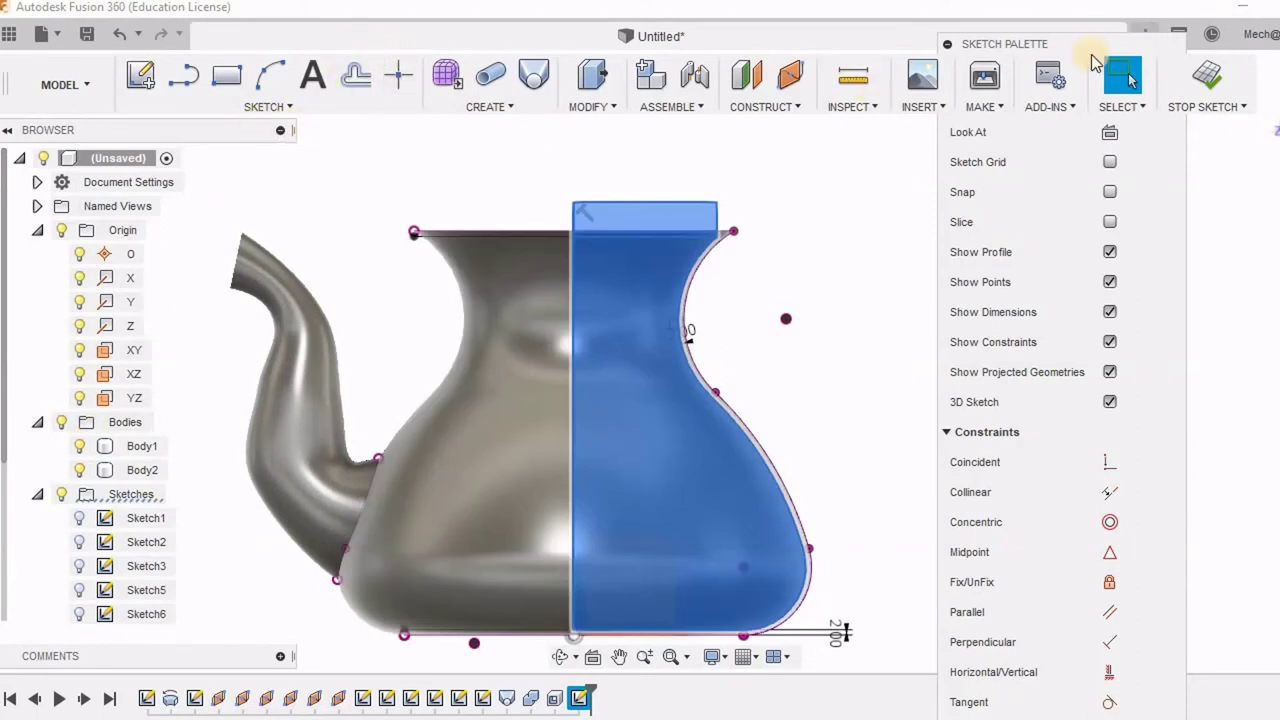
# Revolve the selected profiles 360 degrees about the vertical axis line as a one-sided cut through Body1 and Body2
pyautogui.click(518, 108)
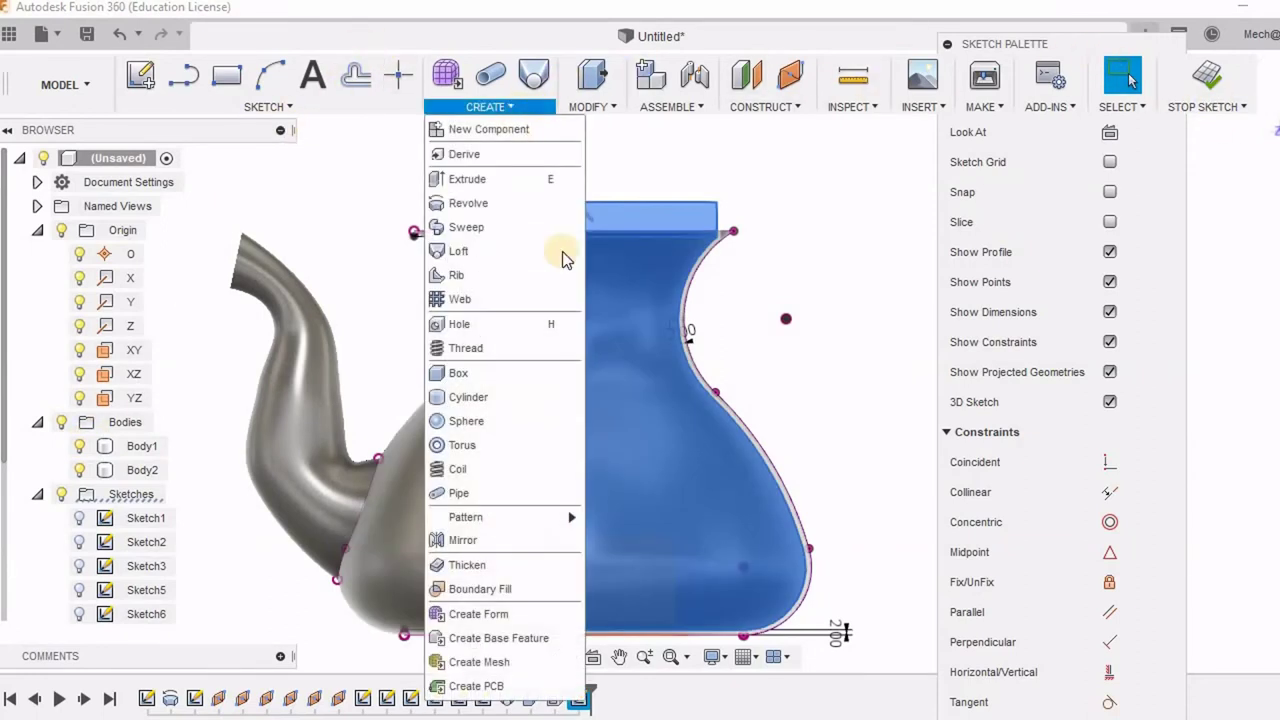
pyautogui.click(497, 203)
pyautogui.click(762, 136)
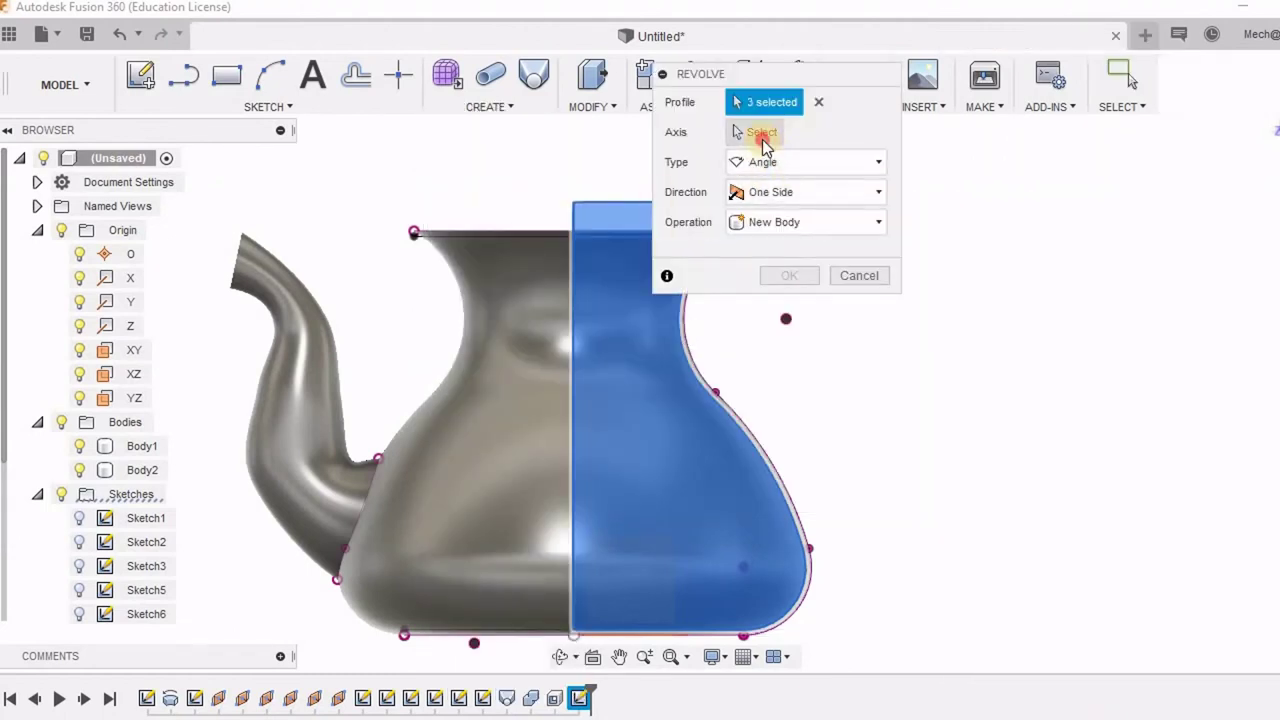
pyautogui.click(570, 430)
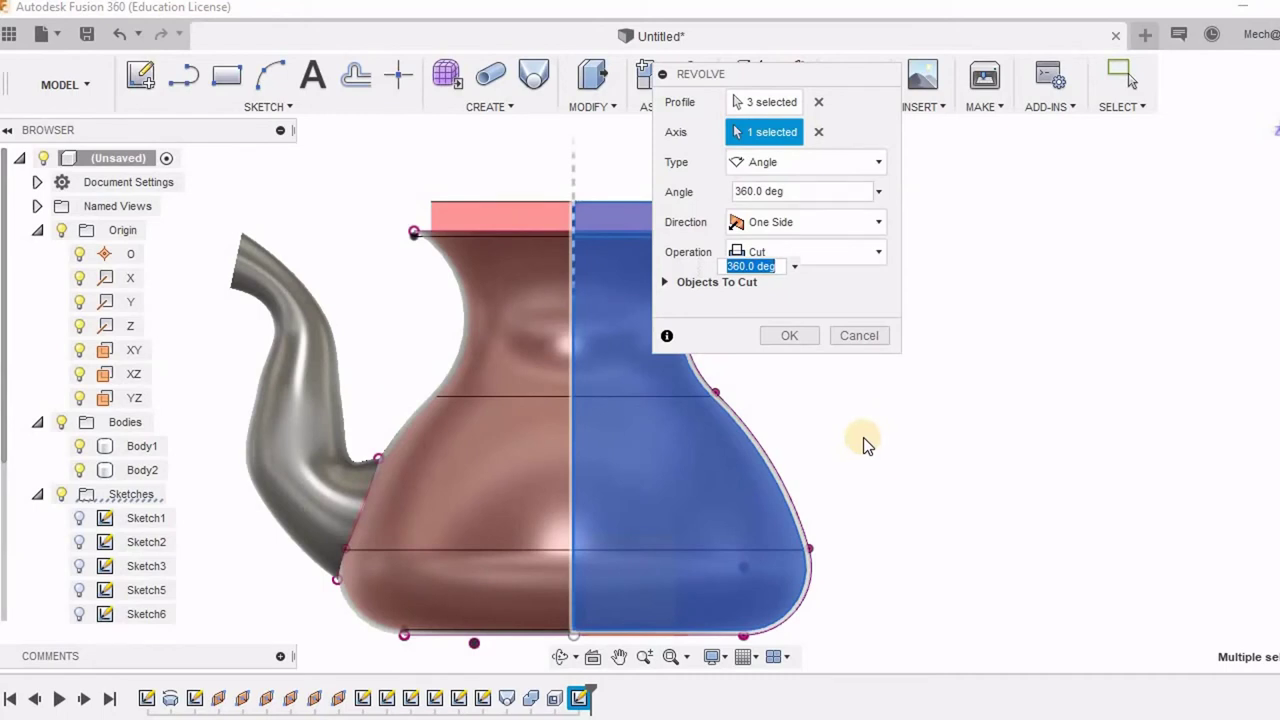
pyautogui.click(799, 335)
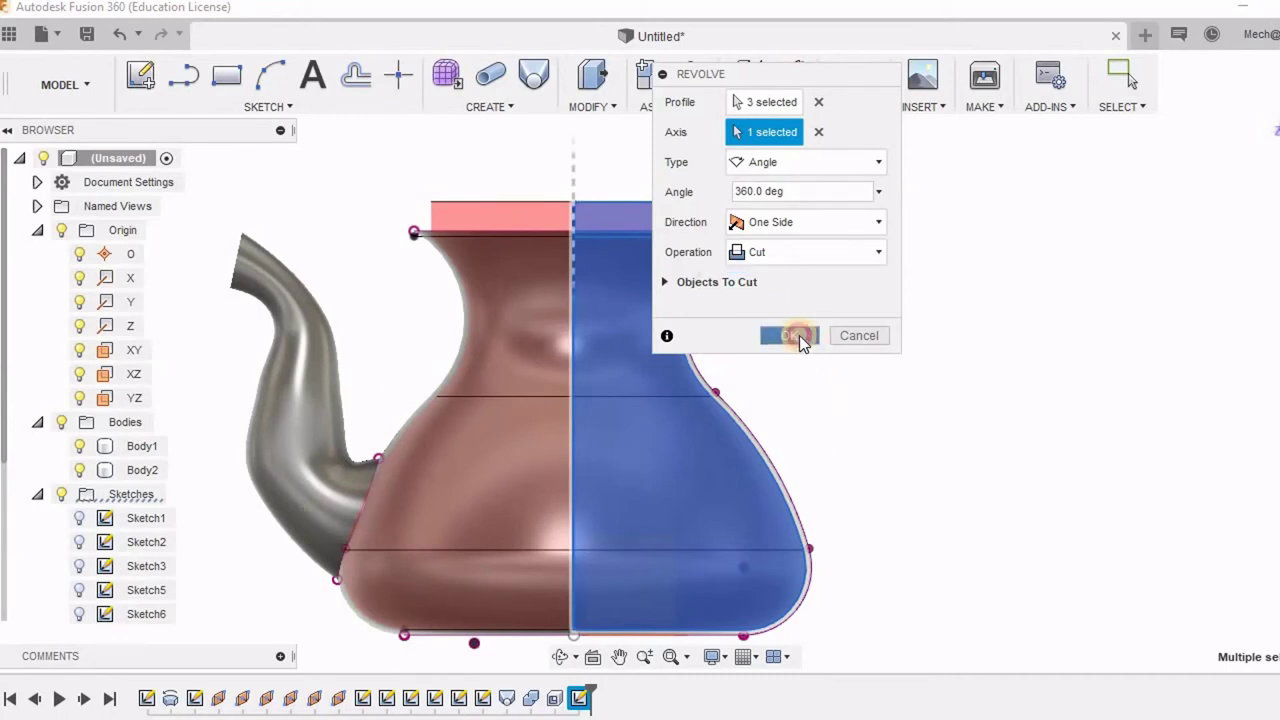
pyautogui.click(787, 276)
pyautogui.click(666, 282)
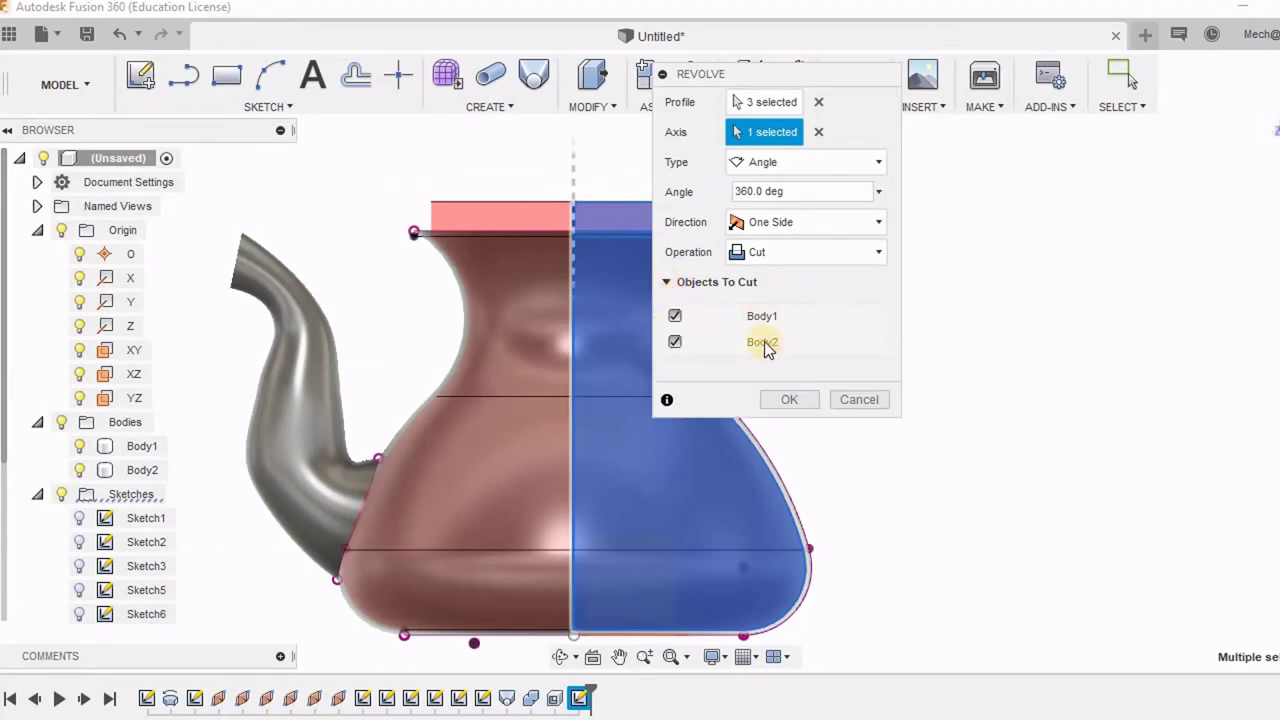
pyautogui.click(795, 399)
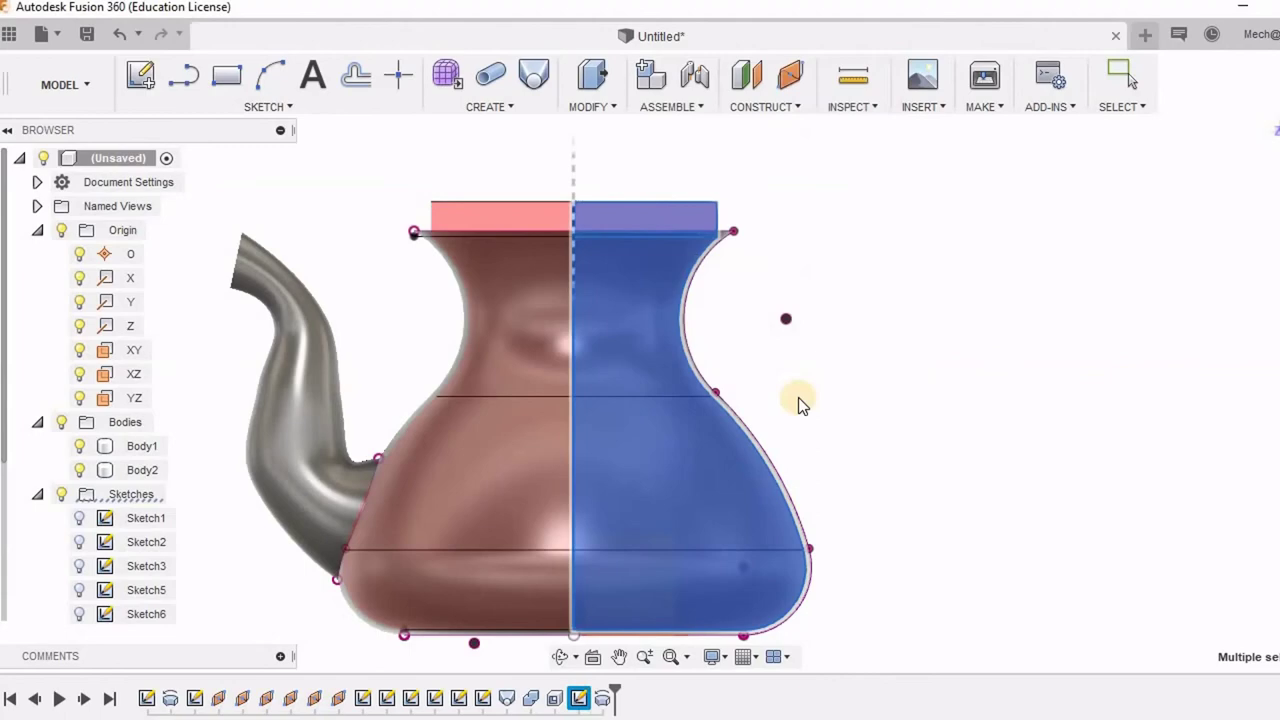
# Inspect the hollowed vessel from several angles, including the rim, the interior and the spout opening
pyautogui.keyDown('shift'); pyautogui.moveTo(809, 366); pyautogui.dragTo(693, 477, button='middle'); pyautogui.keyUp('shift')
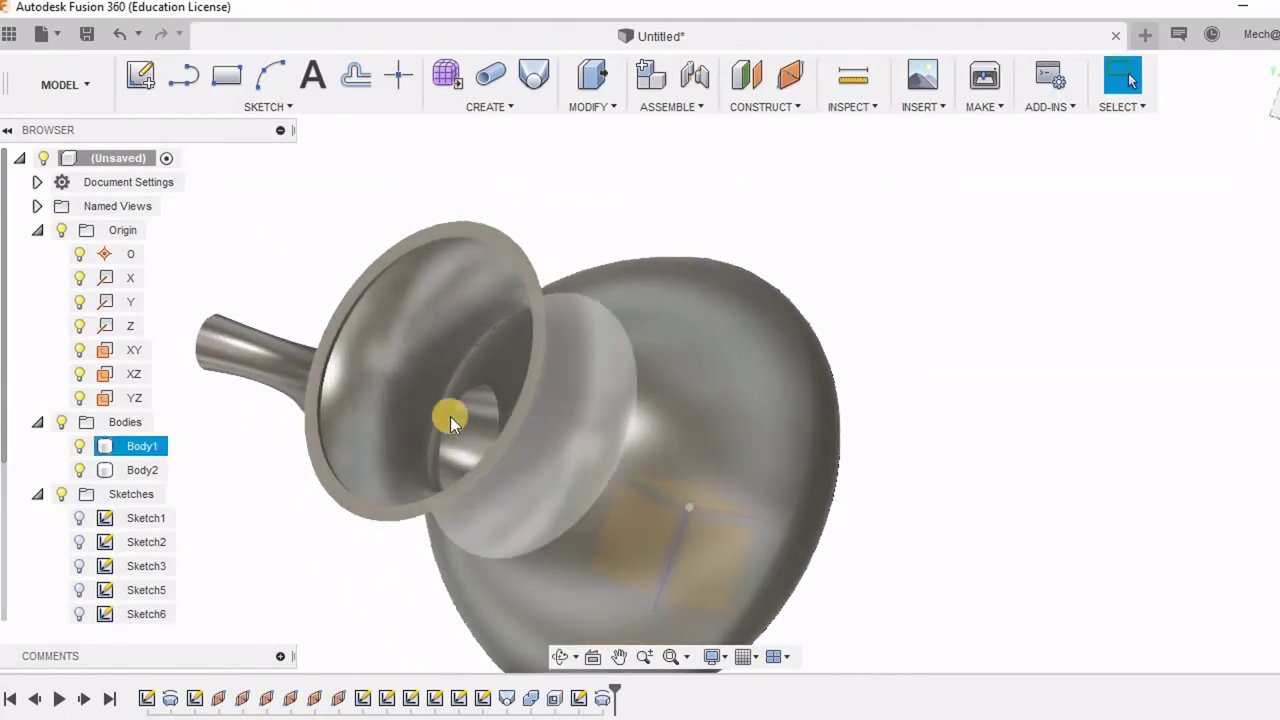
pyautogui.scroll(10, 505, 423)
pyautogui.scroll(-10, 510, 410)
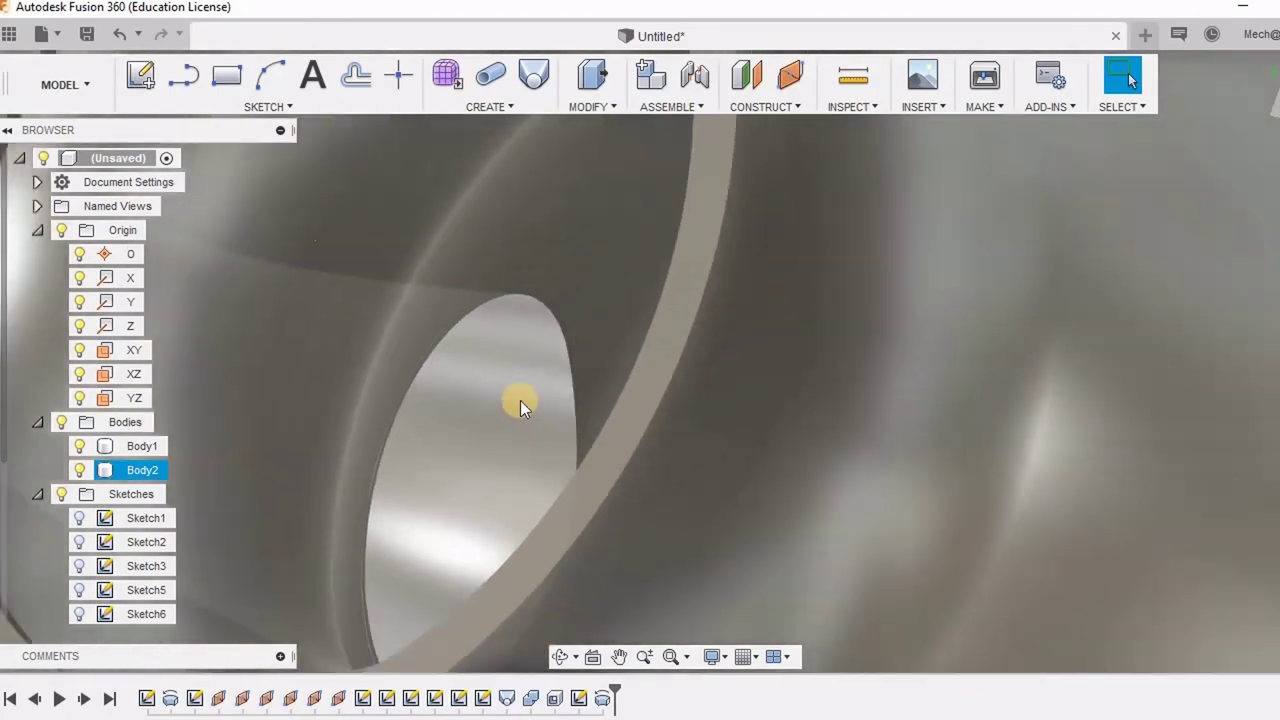
pyautogui.keyDown('shift'); pyautogui.moveTo(514, 394); pyautogui.dragTo(733, 293, button='middle'); pyautogui.keyUp('shift')
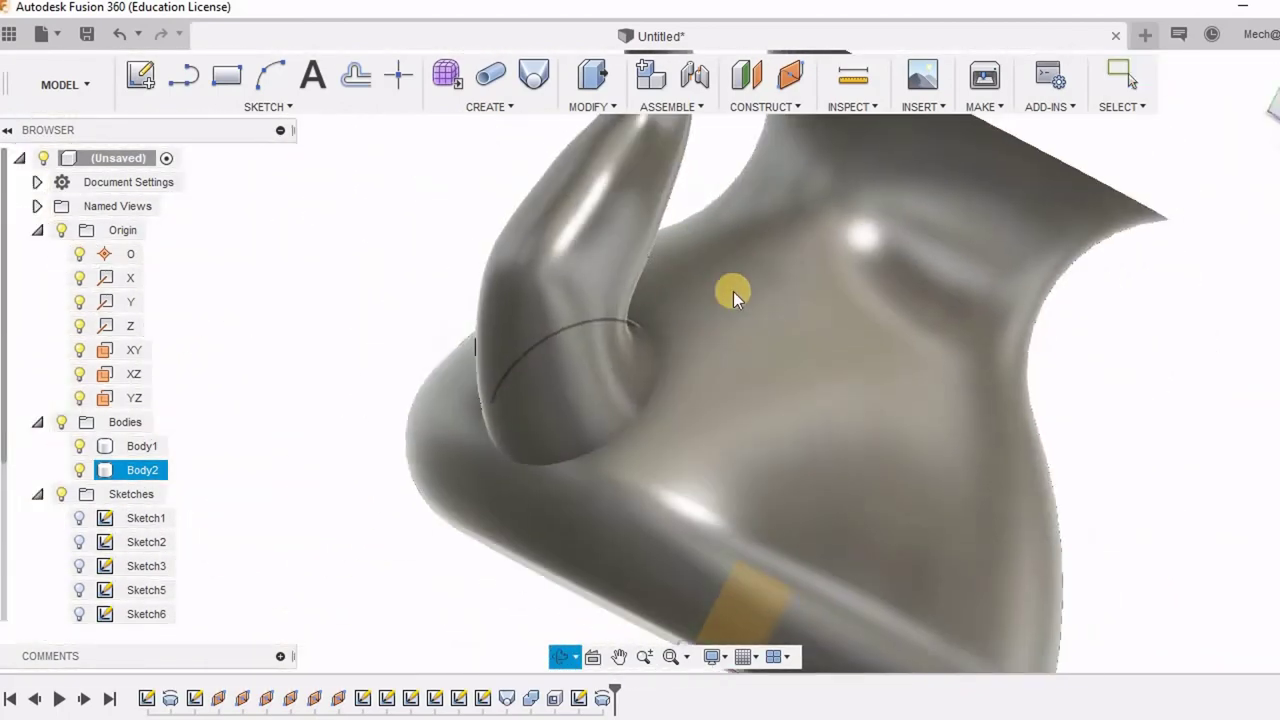
pyautogui.scroll(-3, 748, 377)
pyautogui.keyDown('shift'); pyautogui.moveTo(734, 443); pyautogui.dragTo(811, 389, button='middle'); pyautogui.keyUp('shift')
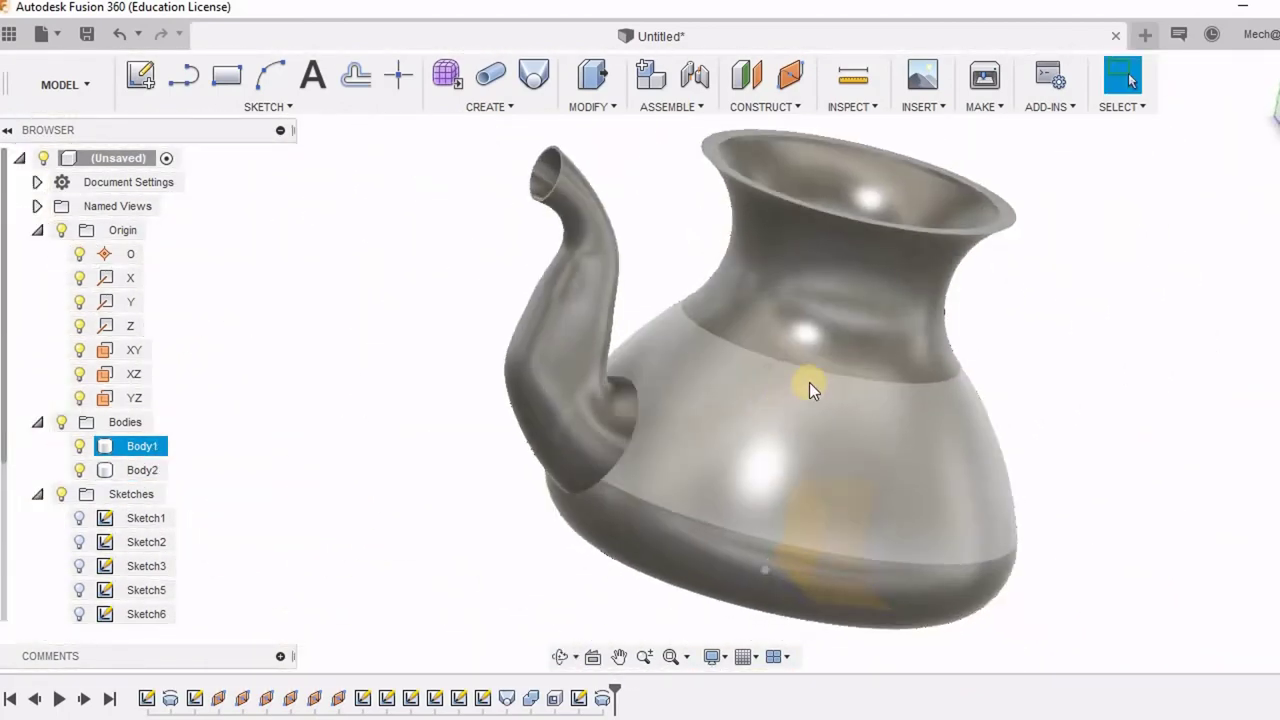
pyautogui.moveTo(791, 437); pyautogui.dragTo(616, 494, button='middle')
pyautogui.click(834, 351)
pyautogui.keyDown('shift'); pyautogui.moveTo(834, 351); pyautogui.dragTo(809, 369, button='middle'); pyautogui.keyUp('shift')
pyautogui.click(823, 409)
pyautogui.scroll(-2, 815, 368)
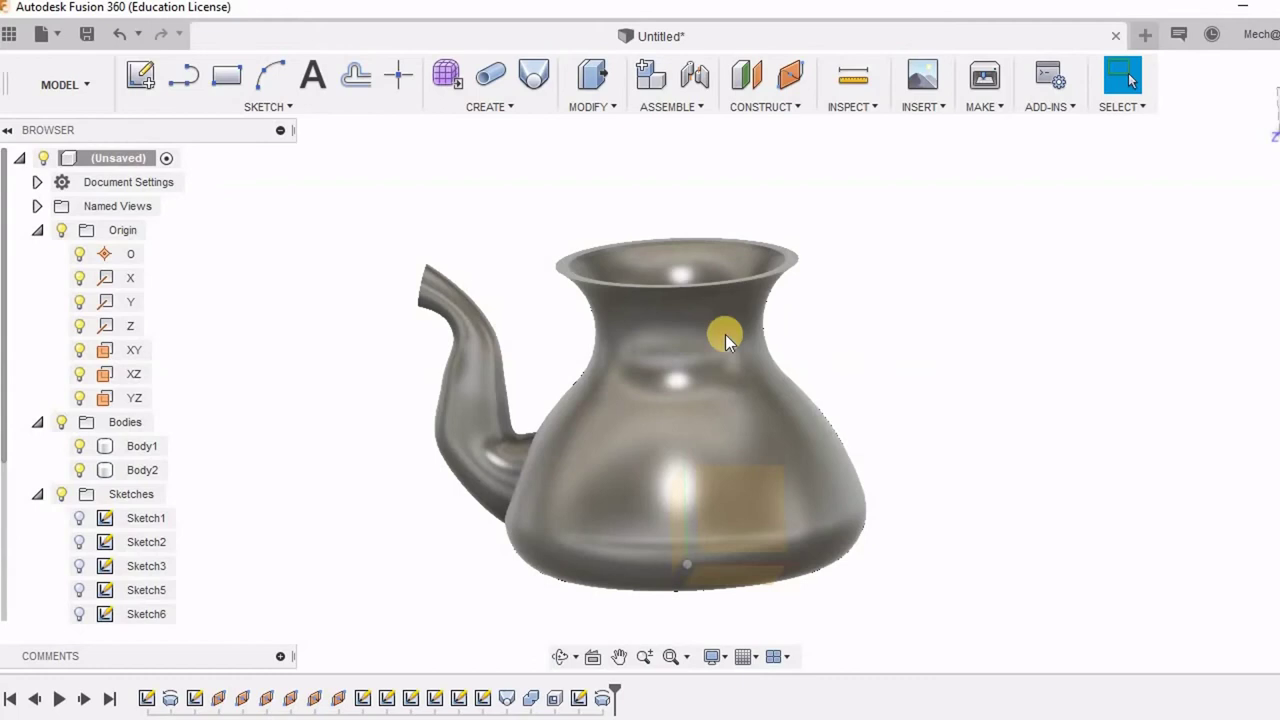
pyautogui.scroll(3, 730, 334)
pyautogui.scroll(-2, 730, 334)
pyautogui.keyDown('shift'); pyautogui.moveTo(817, 351); pyautogui.dragTo(745, 445, button='middle'); pyautogui.keyUp('shift')
pyautogui.press('Escape')
pyautogui.scroll(-2, 843, 353)
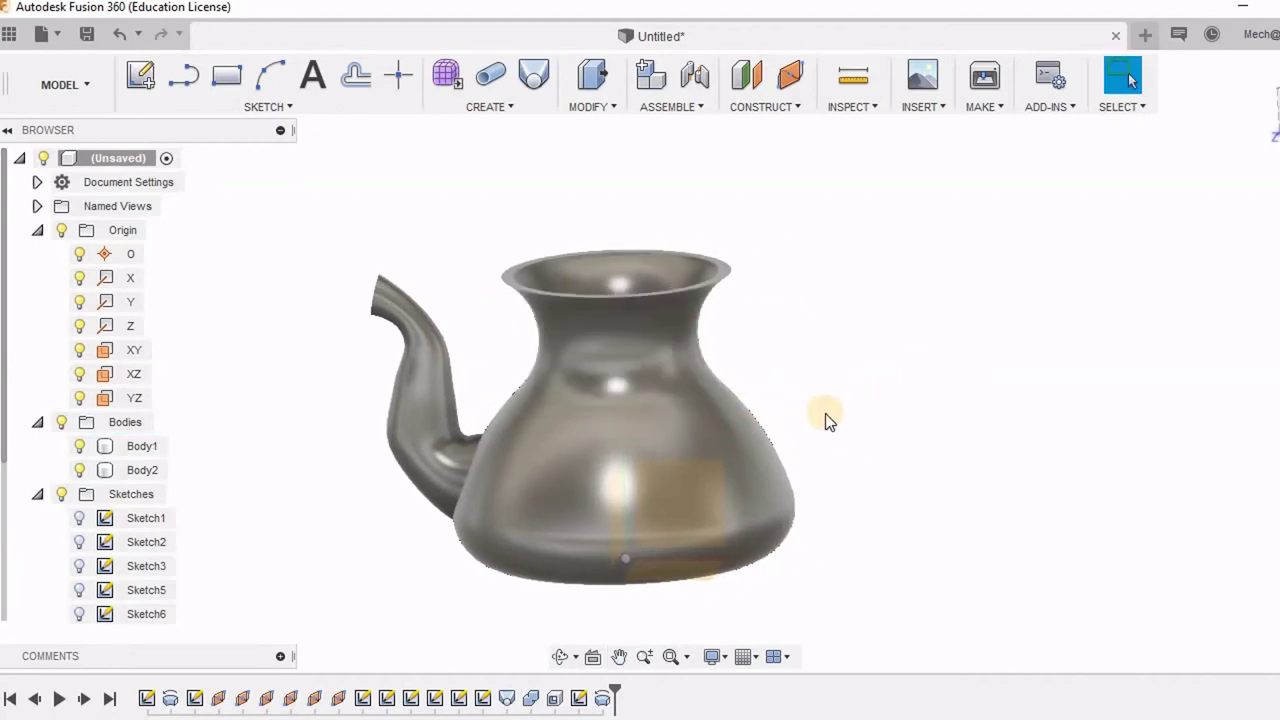
pyautogui.moveTo(823, 384)
pyautogui.mouseDown(button='middle')
pyautogui.moveTo(841, 406)
pyautogui.moveTo(829, 449)
pyautogui.moveTo(843, 480)
pyautogui.moveTo(849, 463)
pyautogui.moveTo(804, 392)
pyautogui.mouseUp(button='middle')
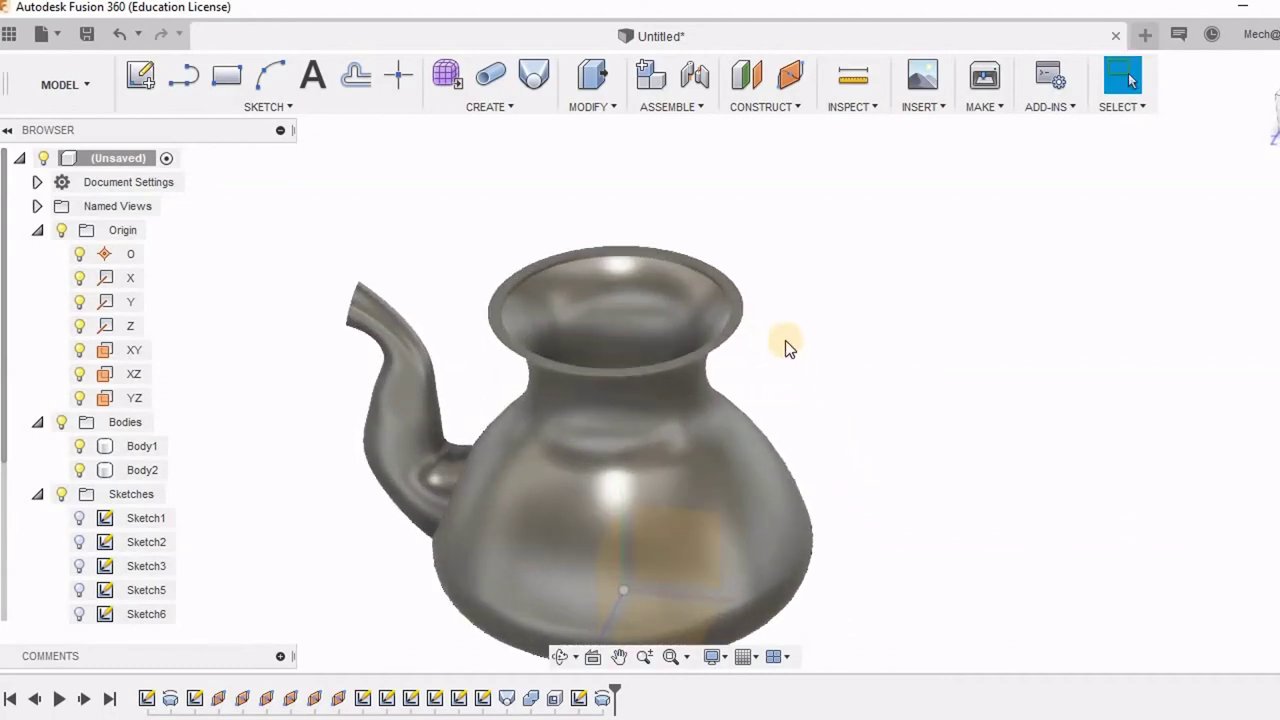
# Start an arc sketch on the vertical origin plane that faces the vessel's side view
pyautogui.click(262, 78)
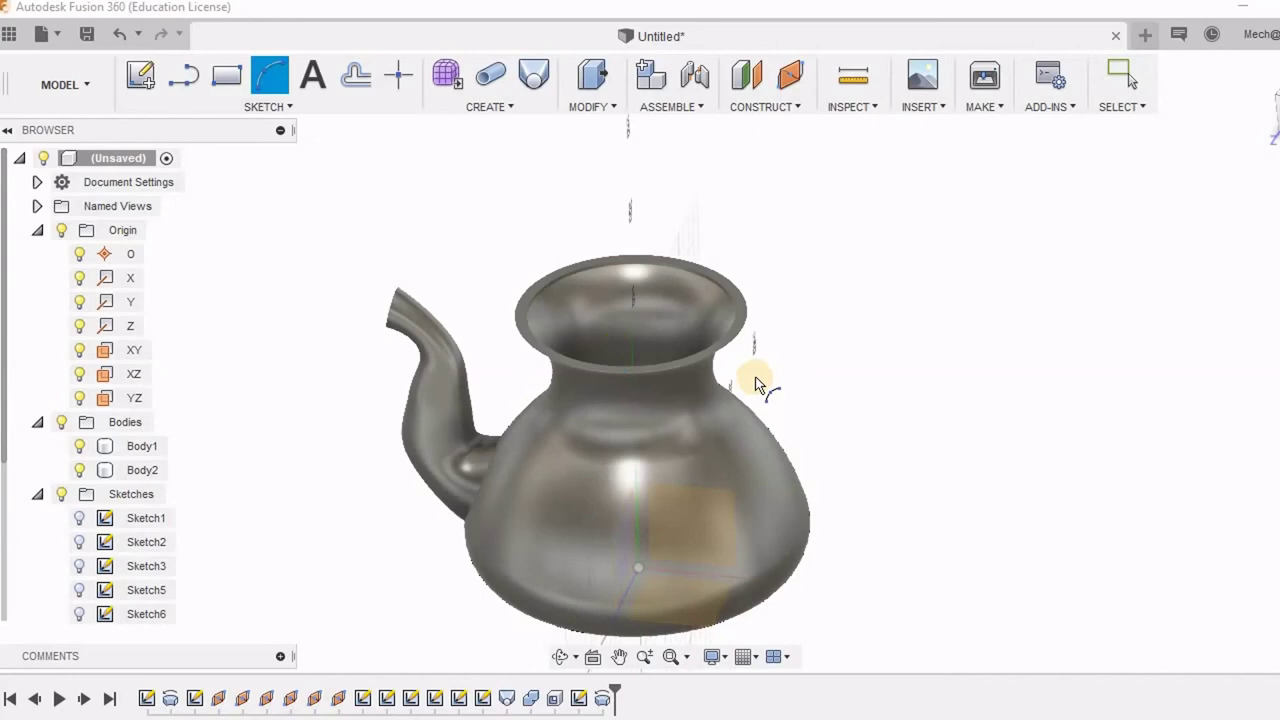
pyautogui.click(730, 528)
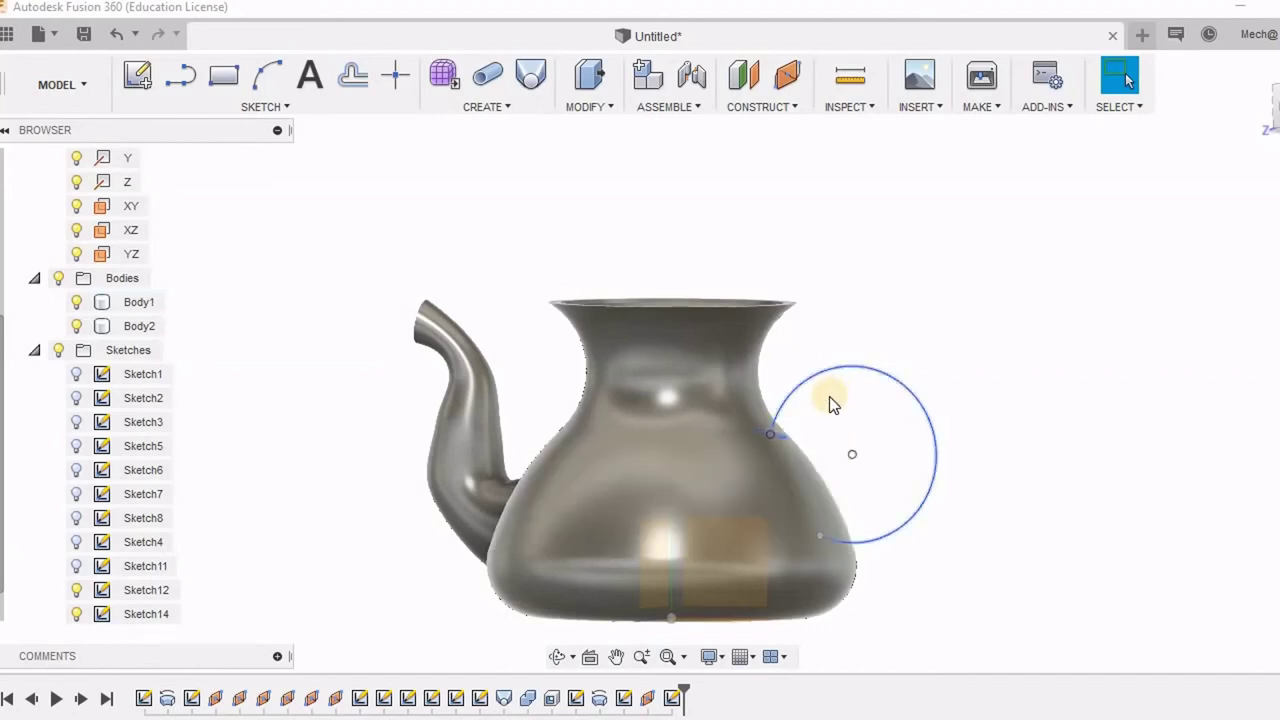
# Select the large handle arc on the side opposite the spout and hide Body1
pyautogui.scroll(2, 830, 402)
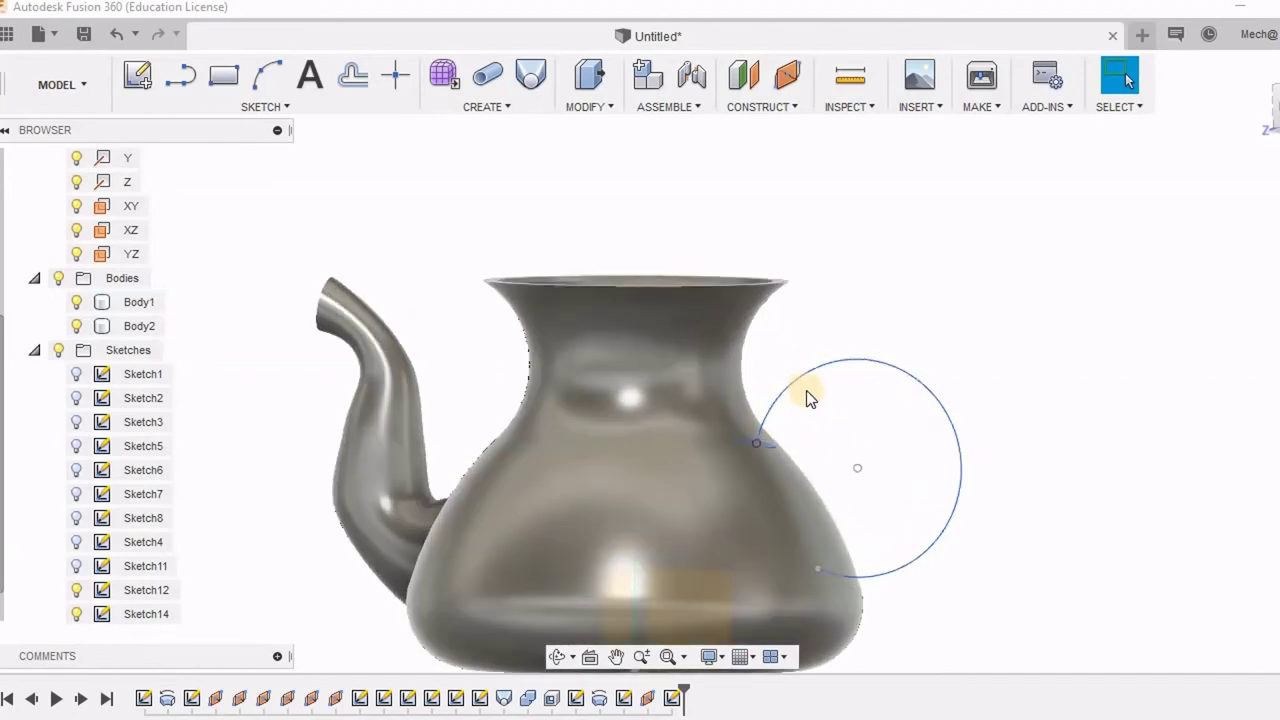
pyautogui.click(855, 480)
pyautogui.scroll(2, 749, 459)
pyautogui.scroll(-3, 812, 436)
pyautogui.keyDown('shift'); pyautogui.moveTo(839, 459); pyautogui.dragTo(839, 459, button='middle'); pyautogui.keyUp('shift')
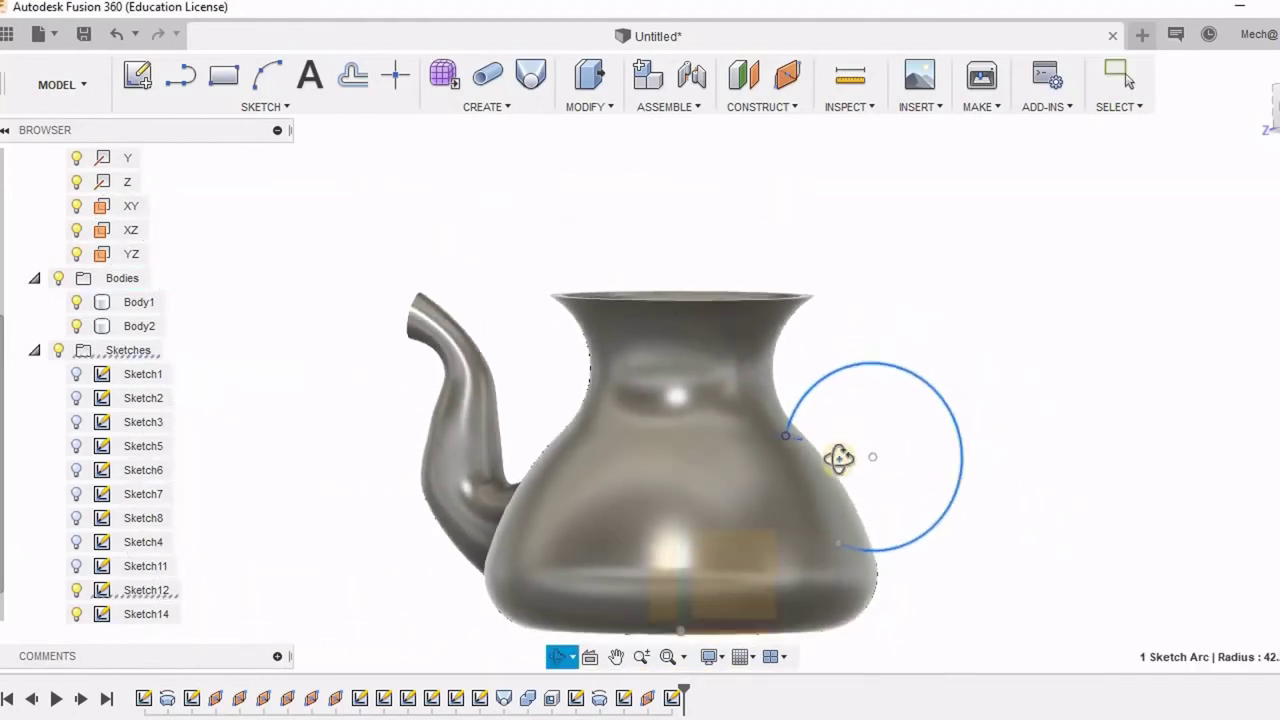
pyautogui.moveTo(838, 458); pyautogui.dragTo(837, 371)
pyautogui.press('Escape')
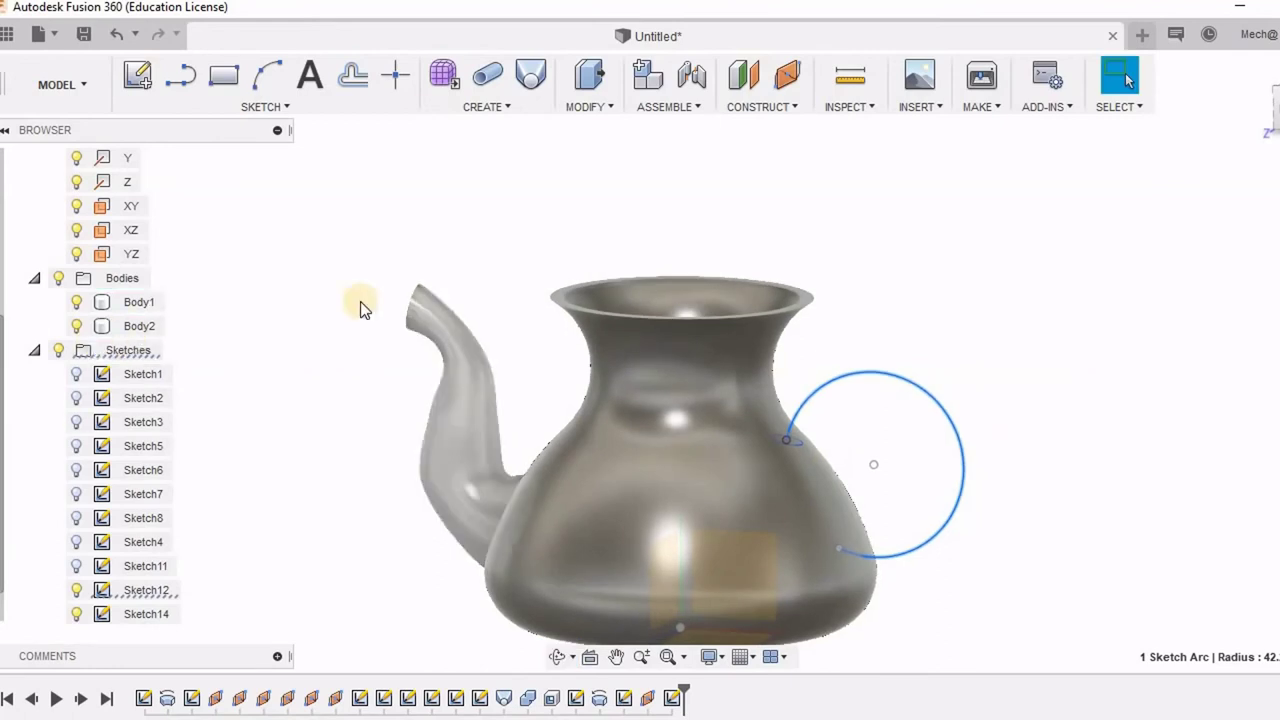
pyautogui.click(76, 302)
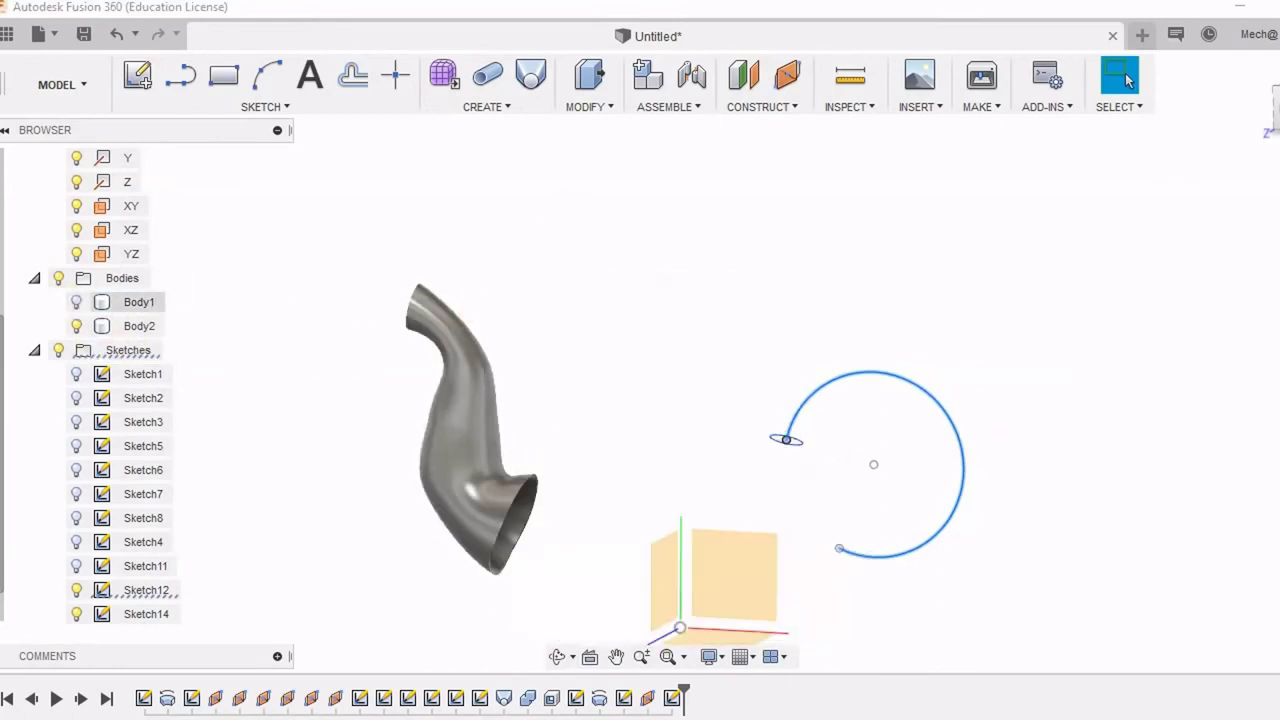
# Sweep the small circle at the arc's upper end along the arc as a new body, using Single Path and Perpendicular orientation
pyautogui.click(499, 110)
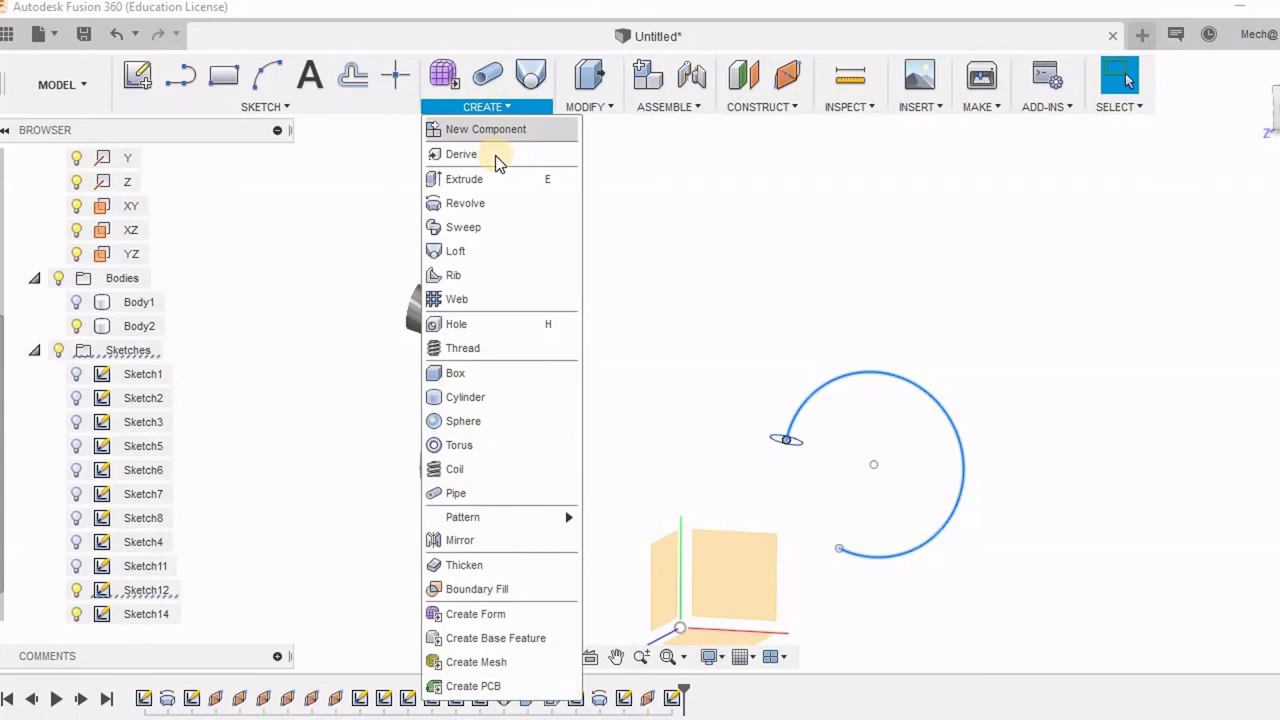
pyautogui.click(491, 226)
pyautogui.scroll(2, 867, 449)
pyautogui.click(955, 166)
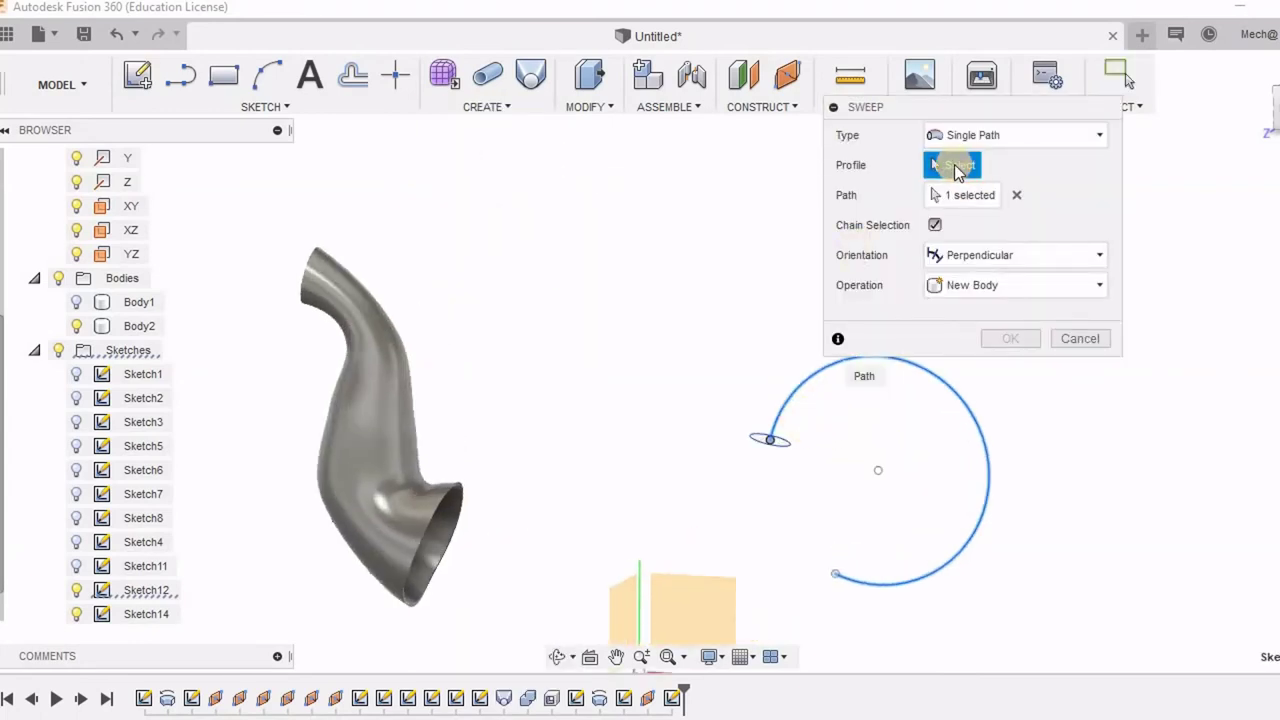
pyautogui.click(781, 446)
pyautogui.click(1023, 433)
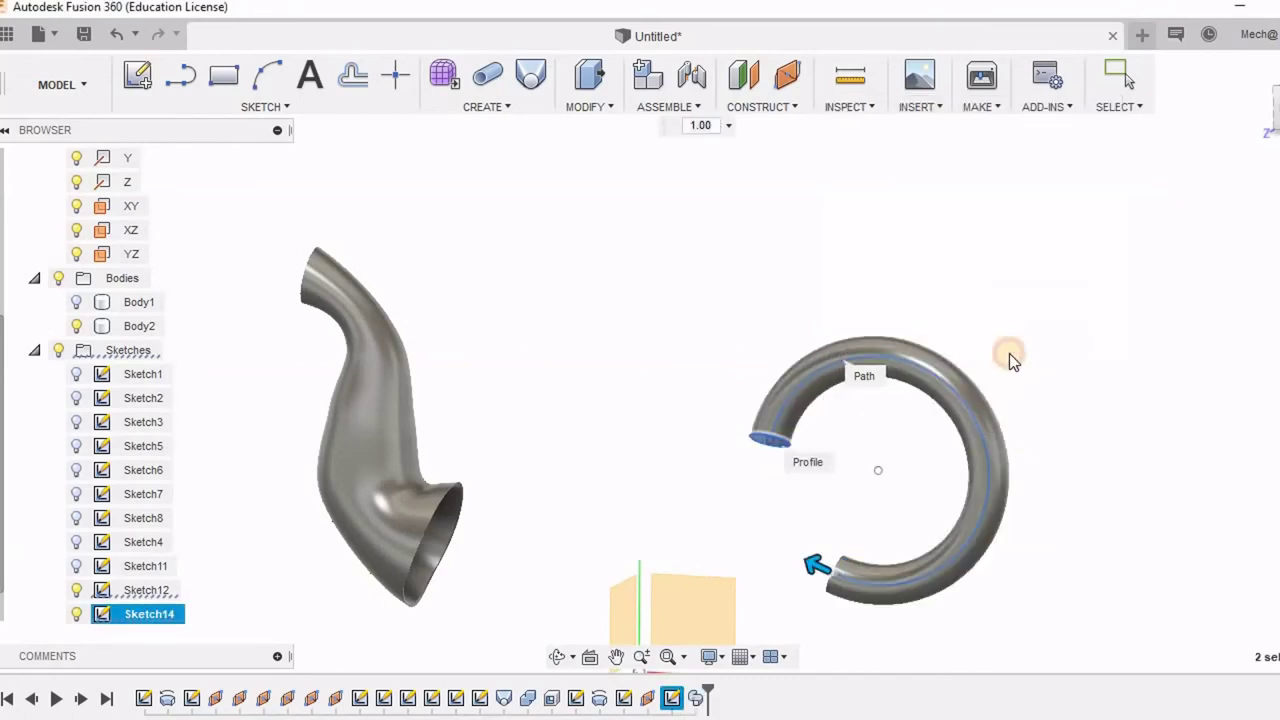
# Show Body1 again and check how the swept handle meets the vessel
pyautogui.click(77, 302)
pyautogui.click(77, 326)
pyautogui.keyDown('shift'); pyautogui.moveTo(1130, 290); pyautogui.dragTo(1105, 378, button='middle'); pyautogui.keyUp('shift')
pyautogui.scroll(3, 984, 296)
pyautogui.scroll(-4, 984, 292)
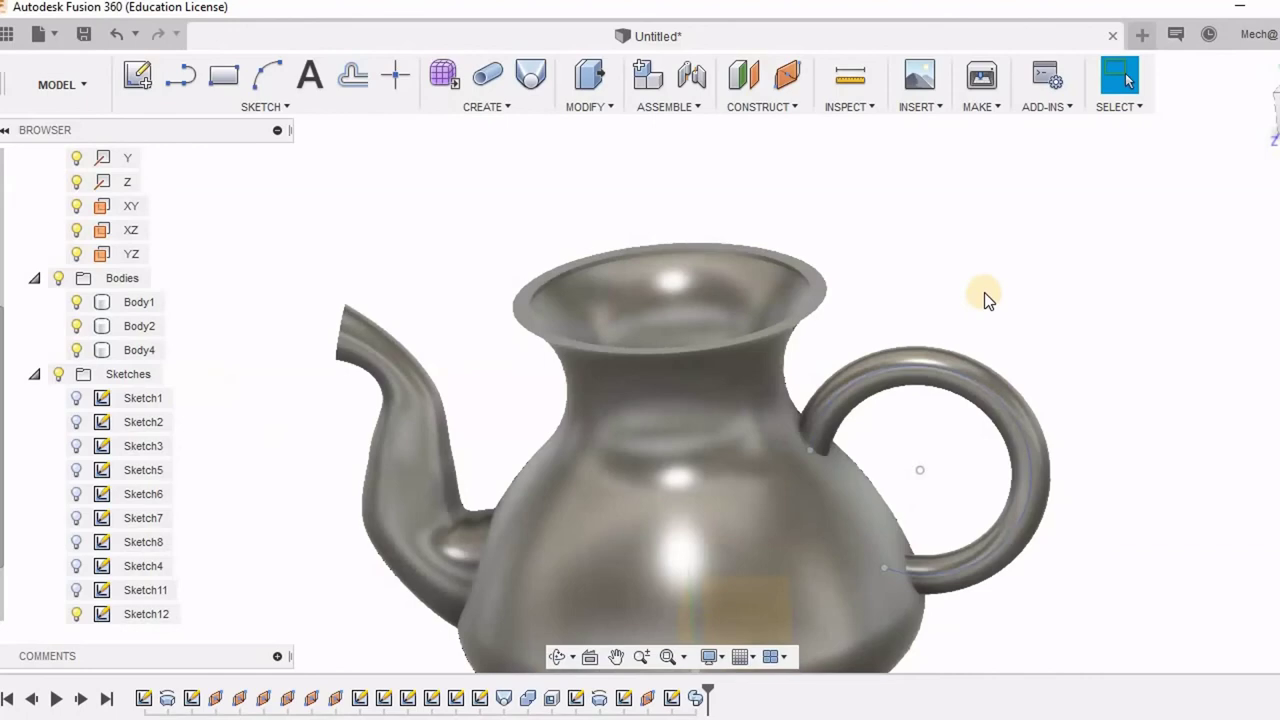
# Examine the vessel's interior through the neck where the two handle ends meet the wall
pyautogui.keyDown('shift'); pyautogui.moveTo(984, 292); pyautogui.dragTo(1036, 403, button='middle'); pyautogui.keyUp('shift')
pyautogui.scroll(4, 904, 456)
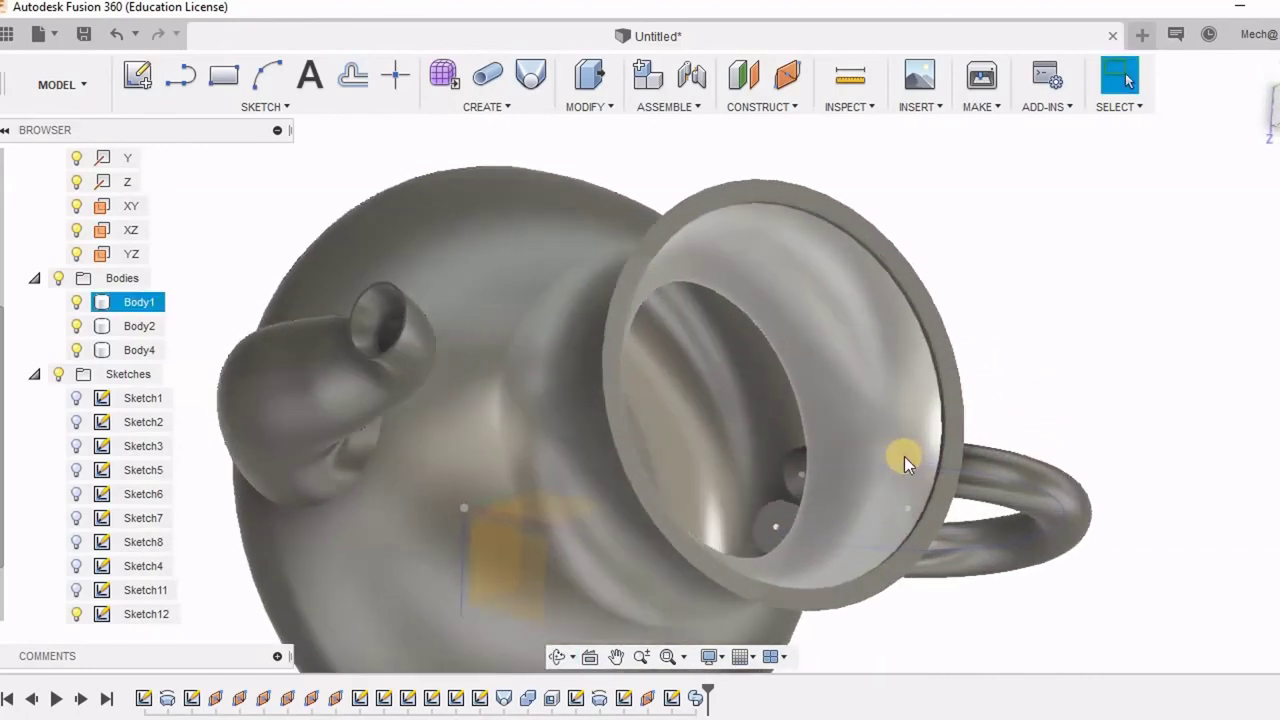
pyautogui.scroll(-3, 904, 429)
pyautogui.keyDown('shift'); pyautogui.moveTo(906, 414); pyautogui.dragTo(980, 543, button='middle'); pyautogui.keyUp('shift')
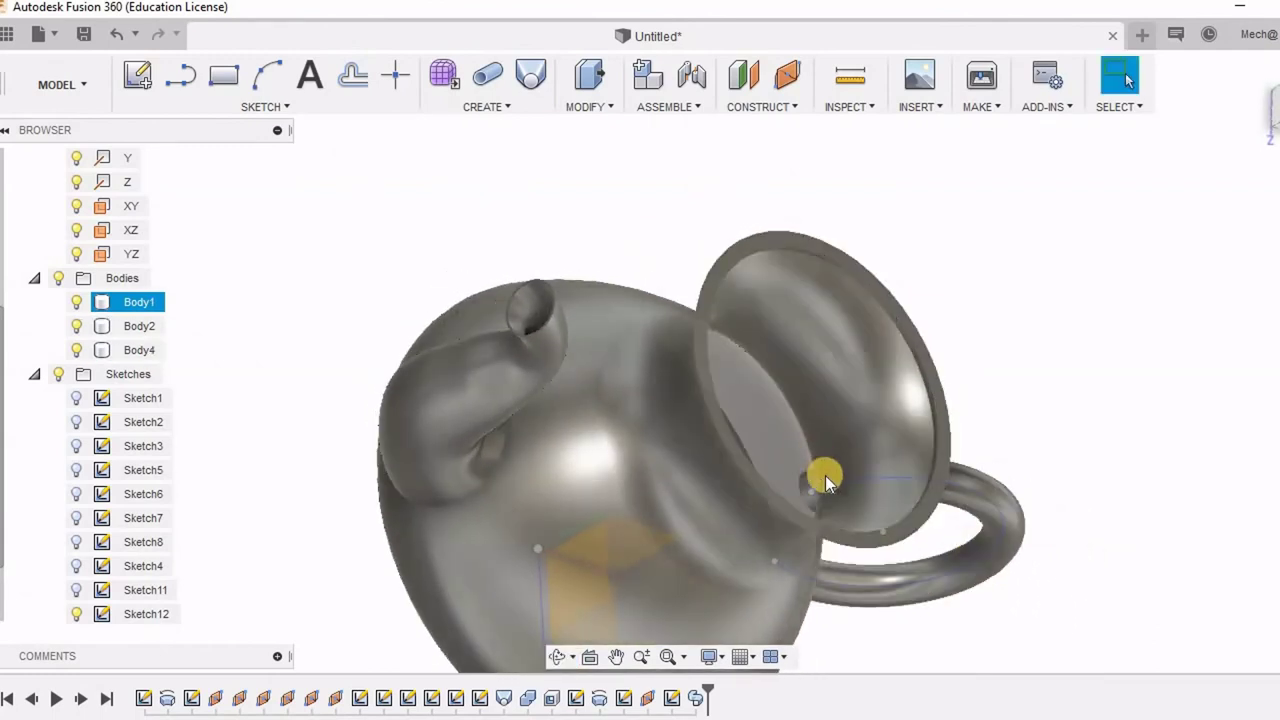
pyautogui.scroll(-2, 962, 468)
pyautogui.keyDown('shift'); pyautogui.moveTo(962, 467); pyautogui.dragTo(960, 398, button='middle'); pyautogui.keyUp('shift')
pyautogui.moveTo(906, 487); pyautogui.dragTo(831, 420, button='middle')
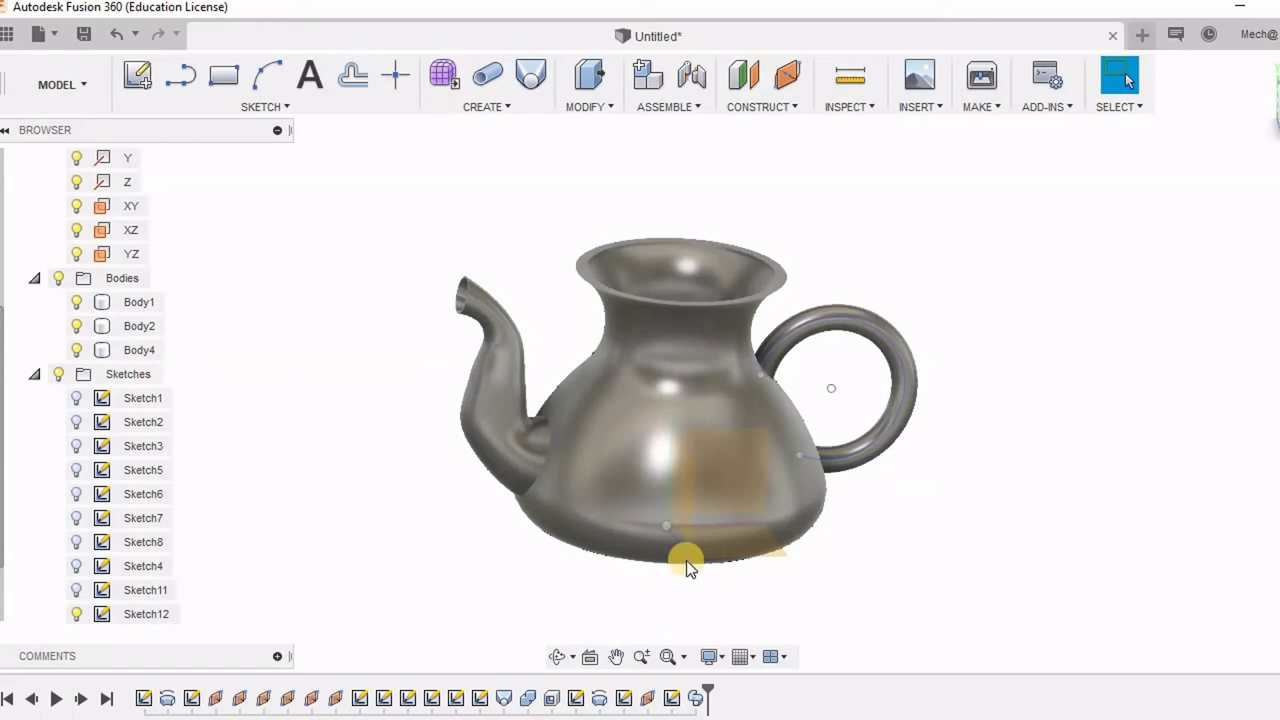
# Move the interior revolve cut to the end of the timeline, after the handle sweep
pyautogui.click(597, 700)
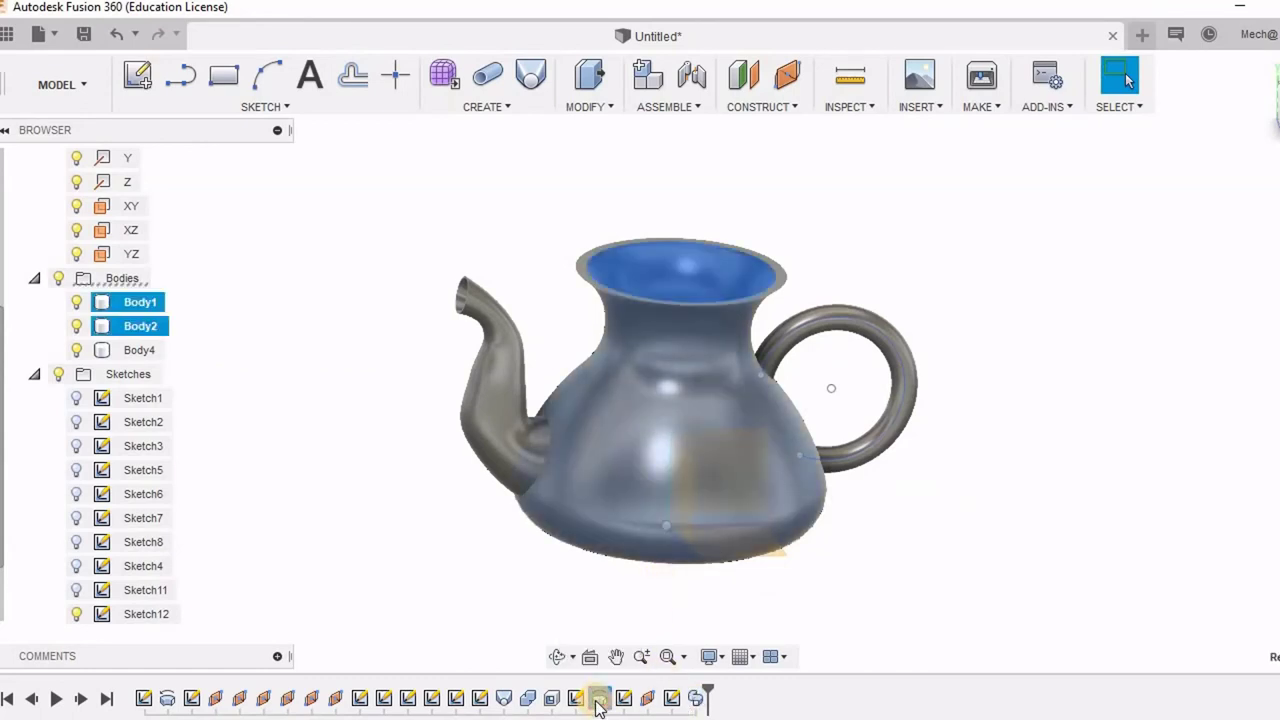
pyautogui.click(577, 702)
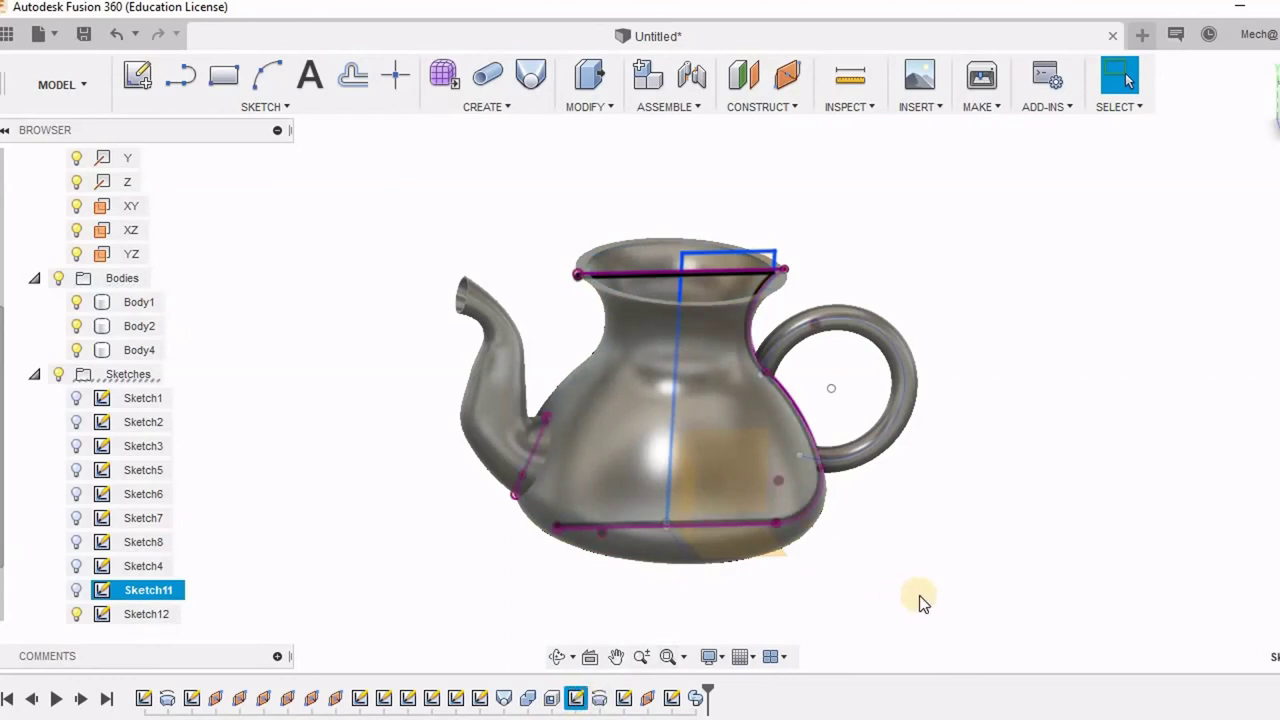
pyautogui.click(866, 613)
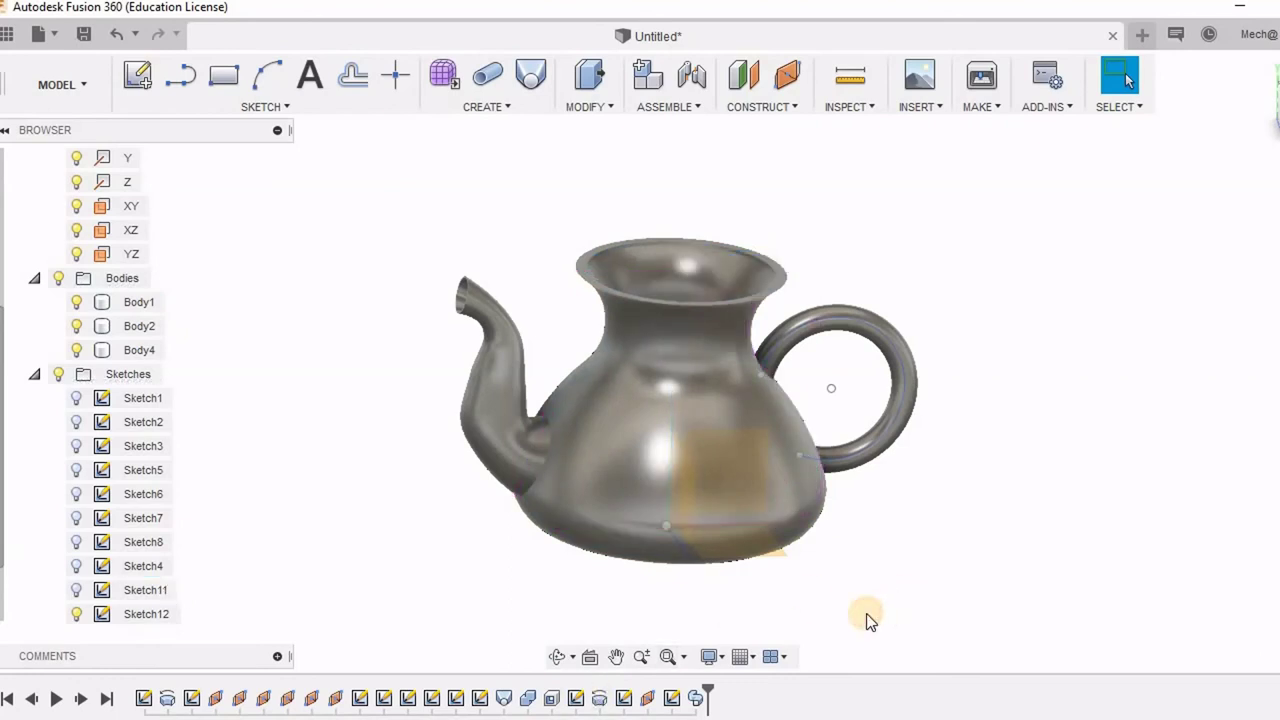
pyautogui.click(600, 700)
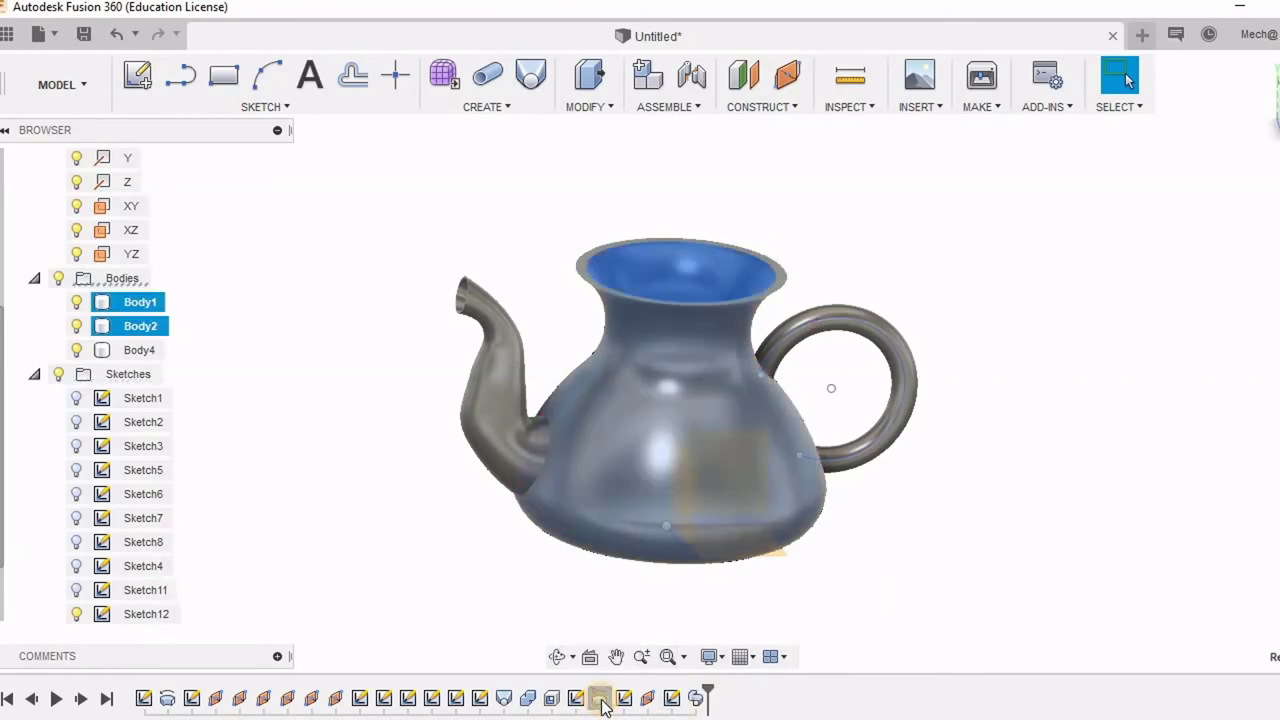
pyautogui.click(712, 706)
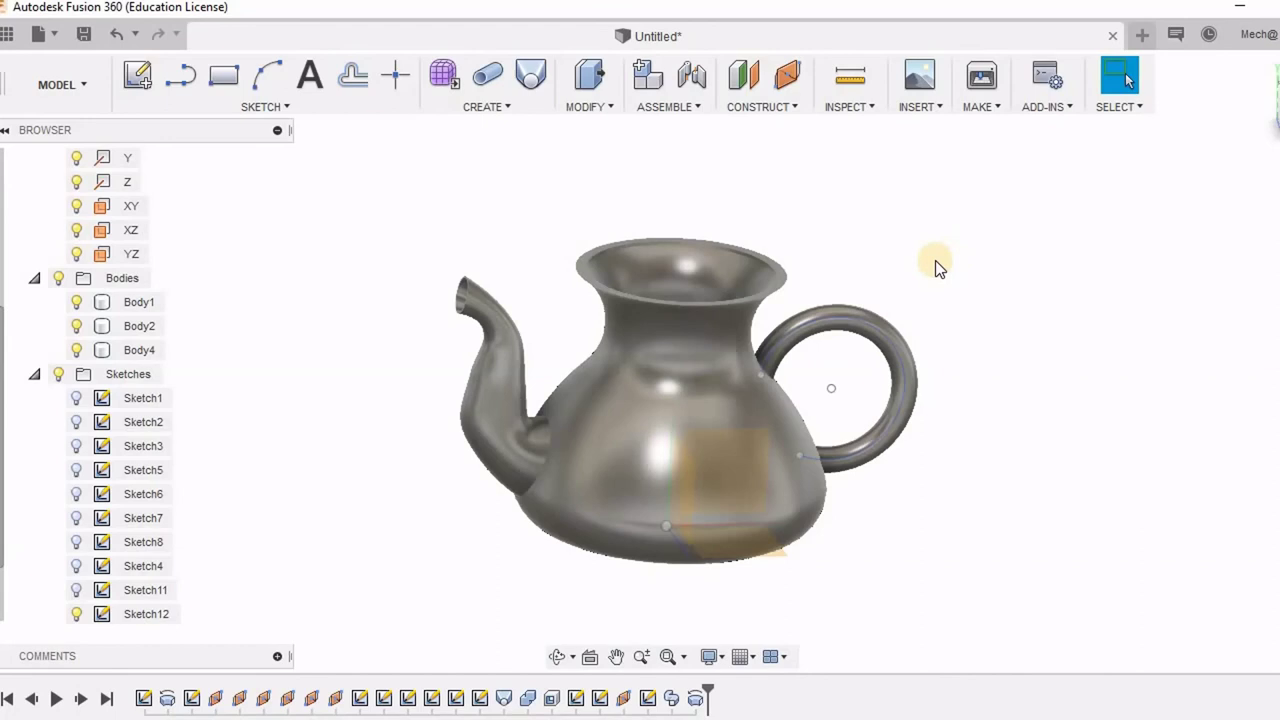
# Edit the interior revolve cut to include Body4 among its objects to cut, and inspect the trimmed handle ends
pyautogui.keyDown('shift'); pyautogui.moveTo(963, 317); pyautogui.dragTo(955, 350, button='middle'); pyautogui.keyUp('shift')
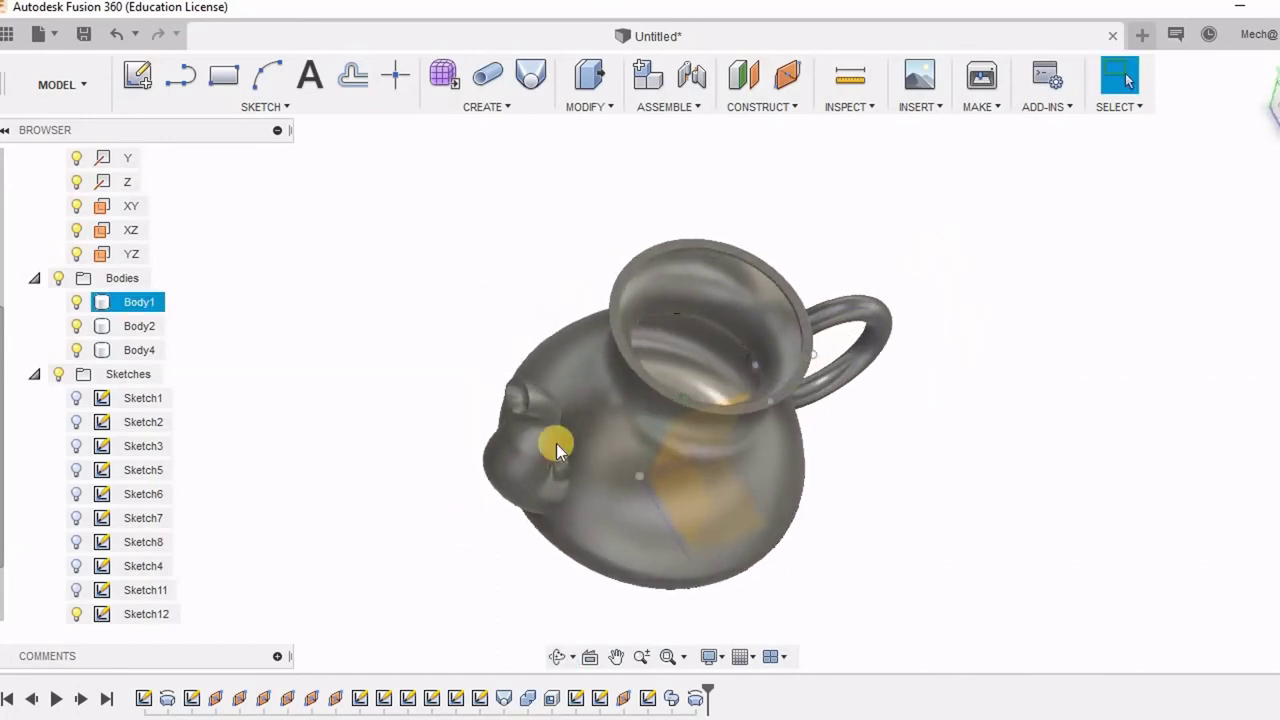
pyautogui.rightClick(697, 699)
pyautogui.click(781, 497)
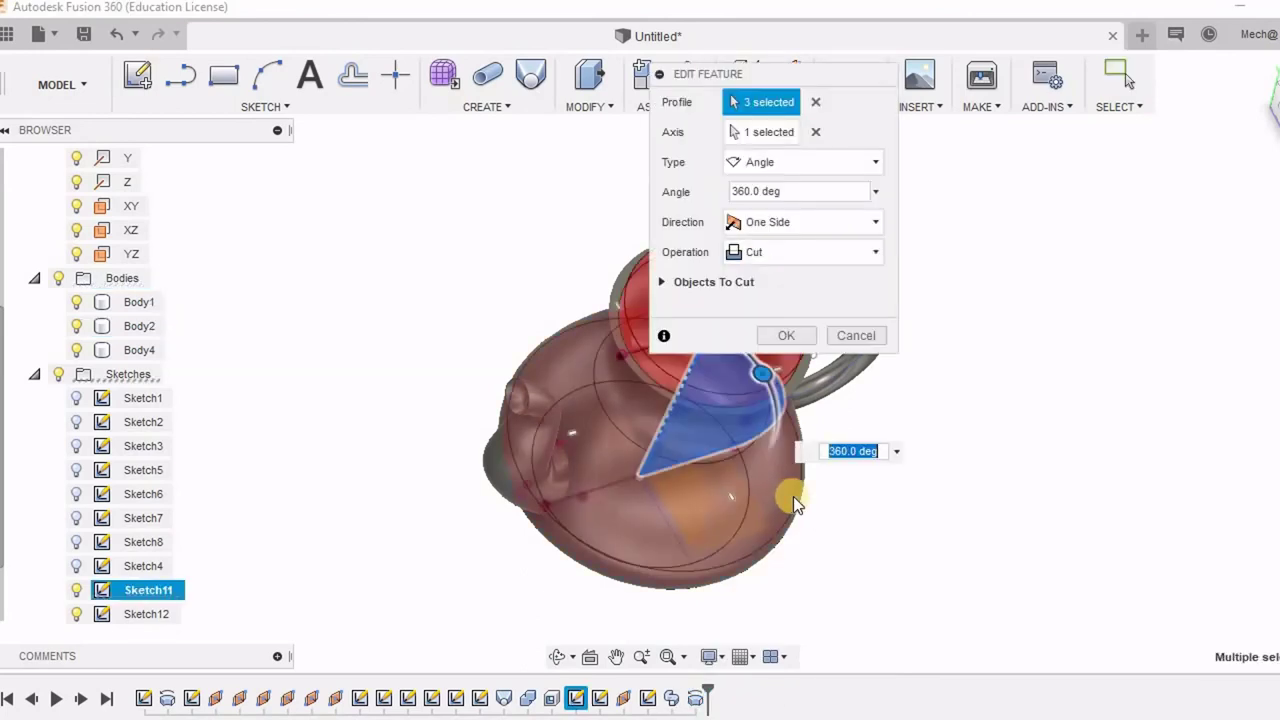
pyautogui.click(661, 282)
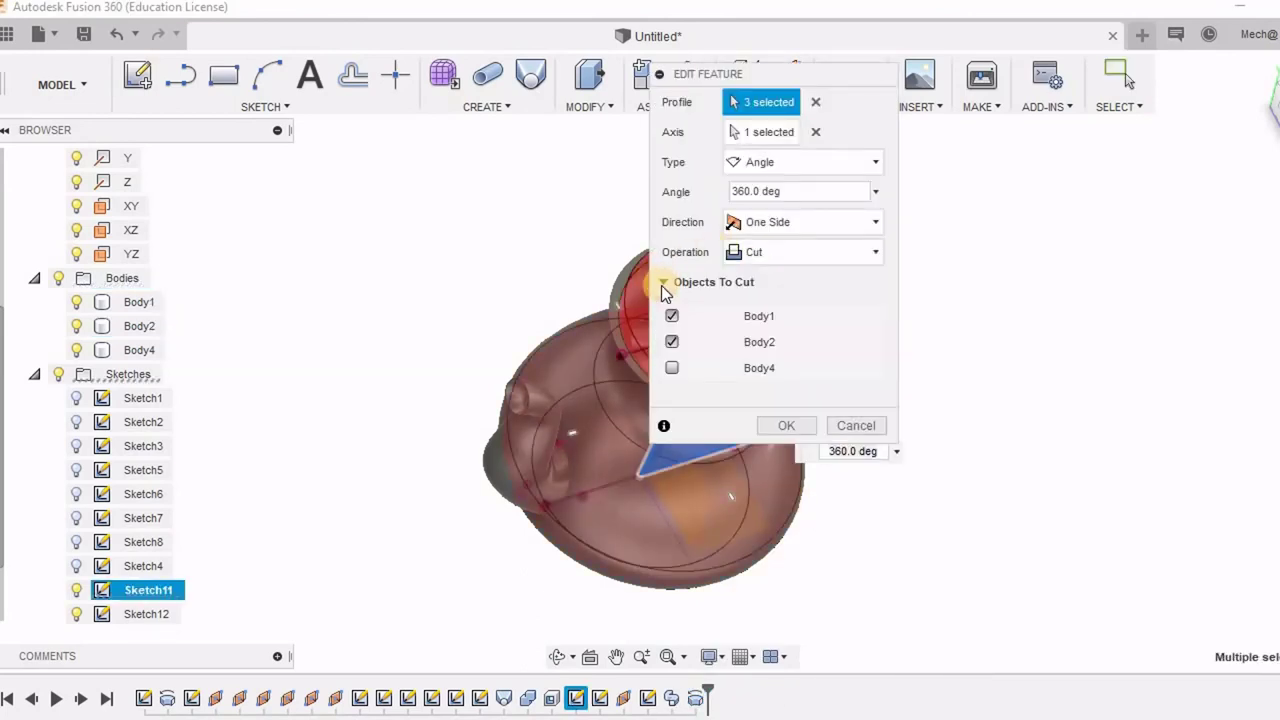
pyautogui.click(671, 369)
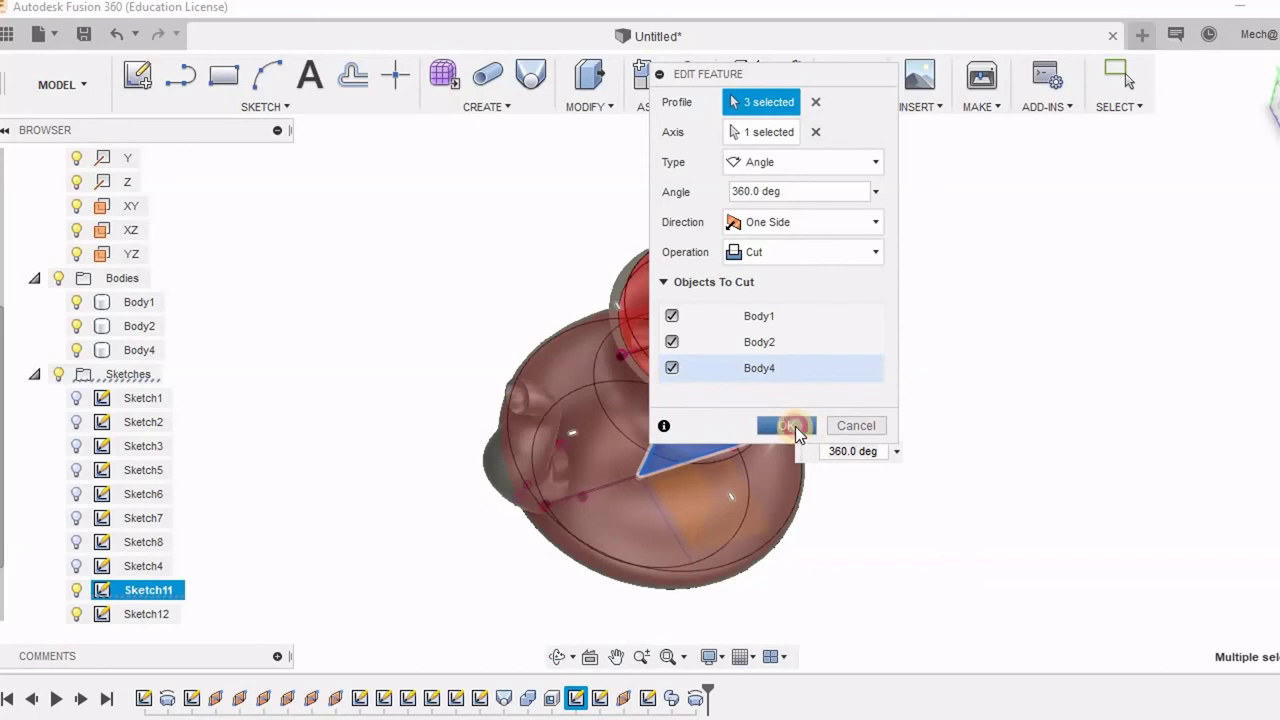
pyautogui.click(790, 426)
pyautogui.keyDown('shift'); pyautogui.moveTo(869, 437); pyautogui.dragTo(811, 363, button='middle'); pyautogui.keyUp('shift')
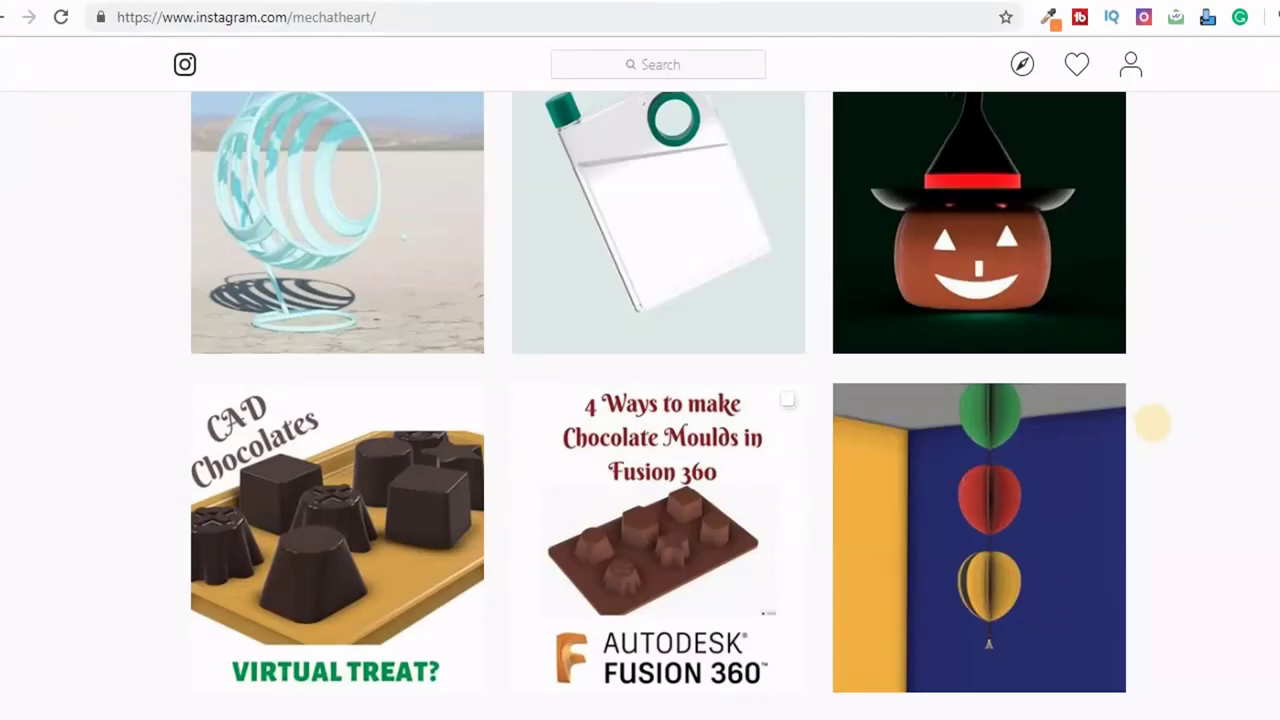
pyautogui.scroll(-5, 1153, 423)
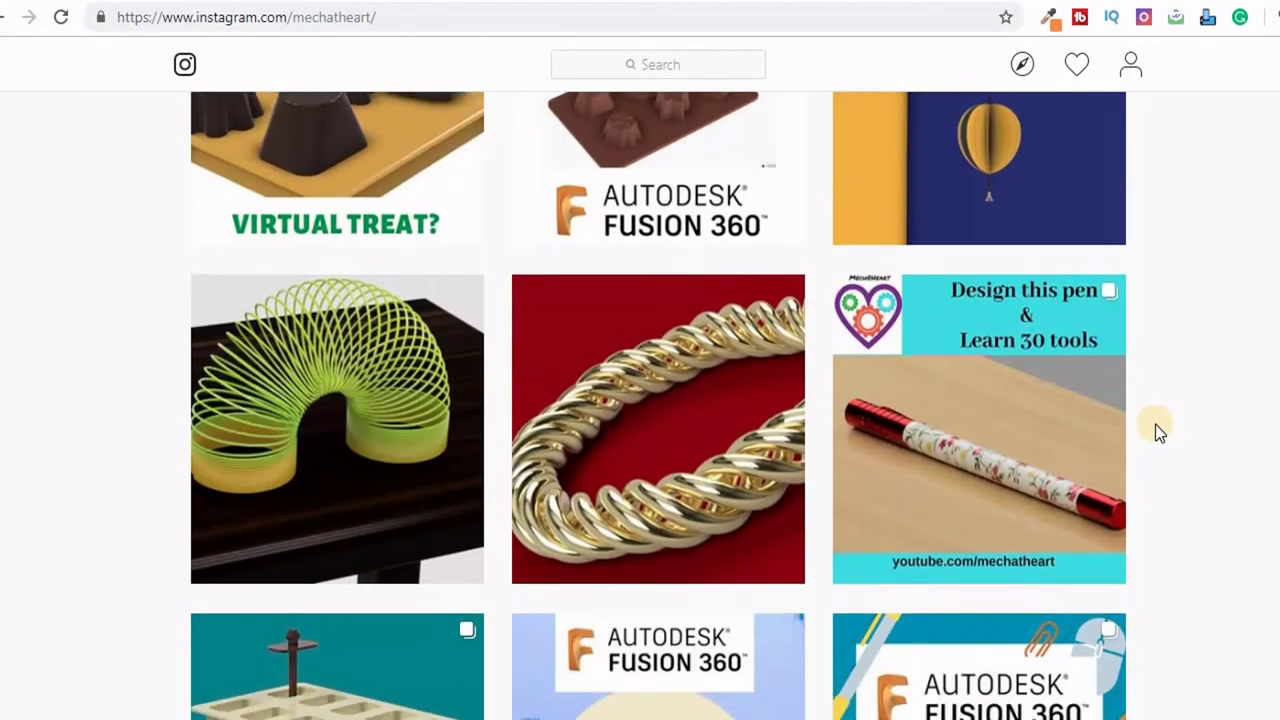